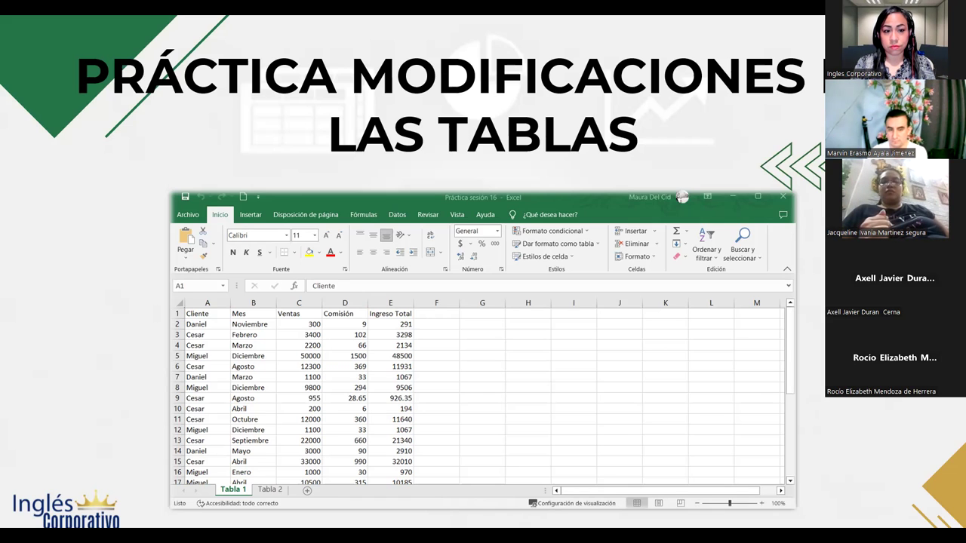
Step: Switch to the Excel workbook Práctica sesión 16 and look through the Ventas table on sheet Tabla 1
key(alt+Tab)
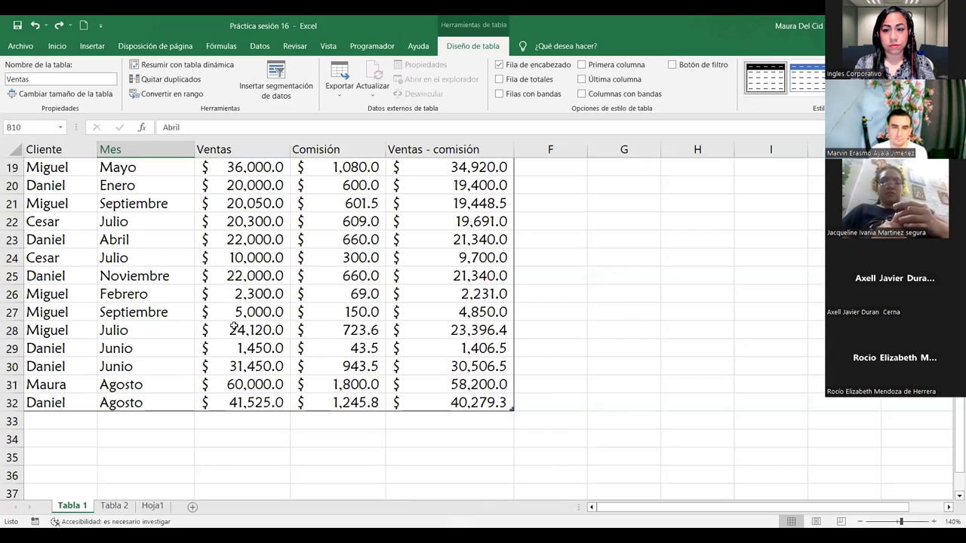
scroll(234, 327, up, 6)
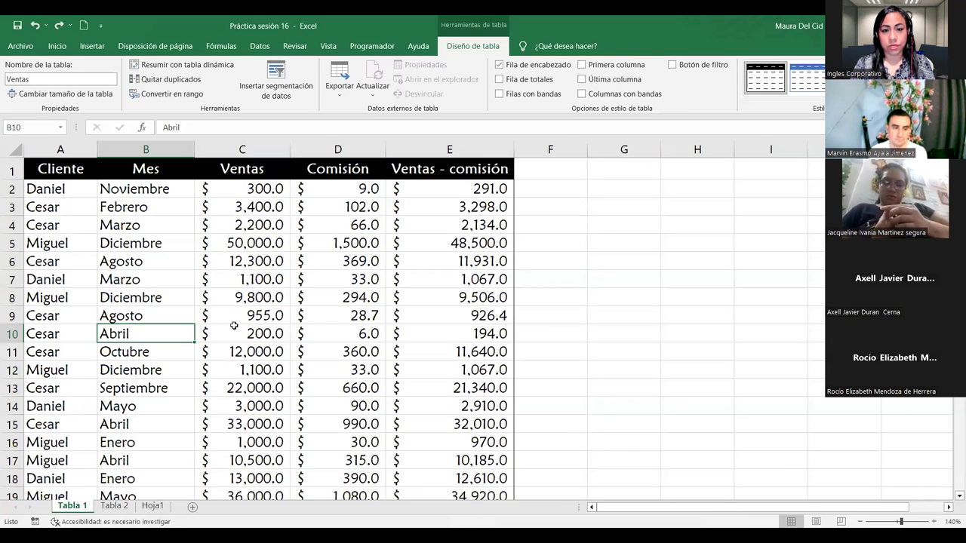
click(151, 256)
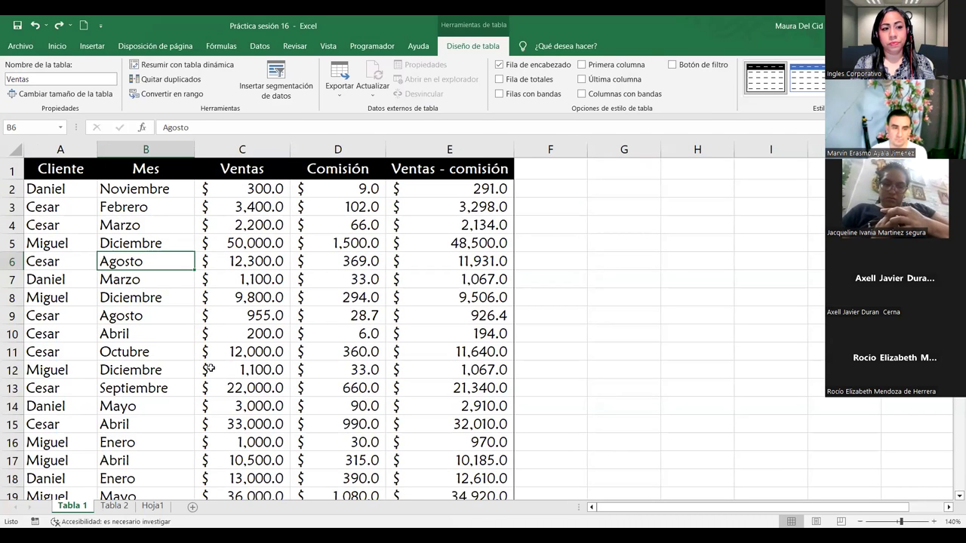
scroll(200, 351, down, 6)
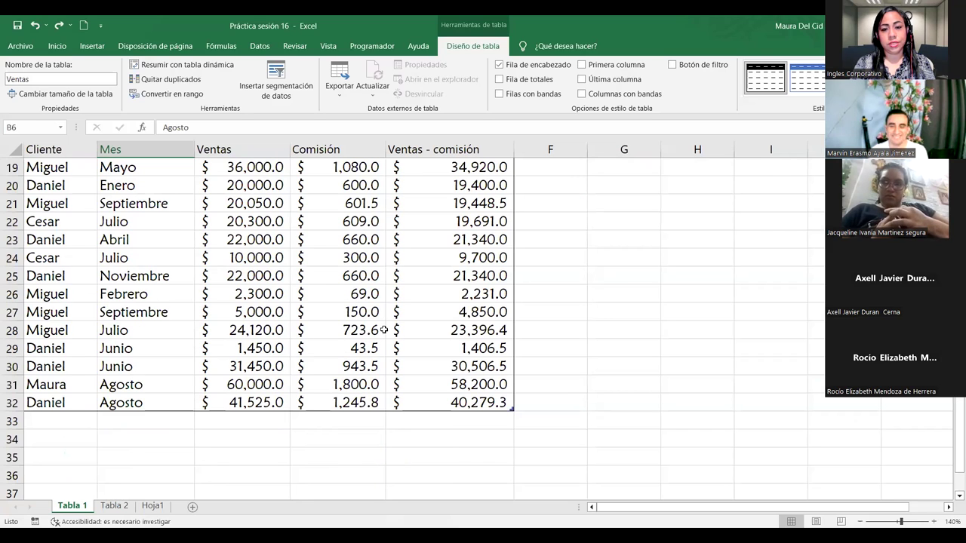
Step: Try to extend the Ventas table to row 36 and shrink it back to row 32
drag(514, 459, 512, 338)
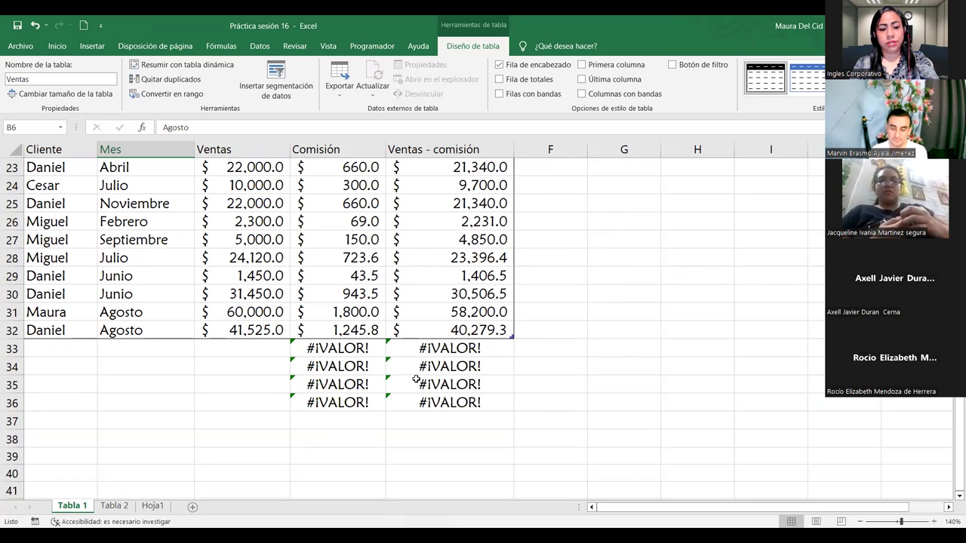
scroll(416, 379, up, 7)
scroll(416, 379, down, 7)
scroll(416, 379, up, 7)
scroll(416, 379, down, 8)
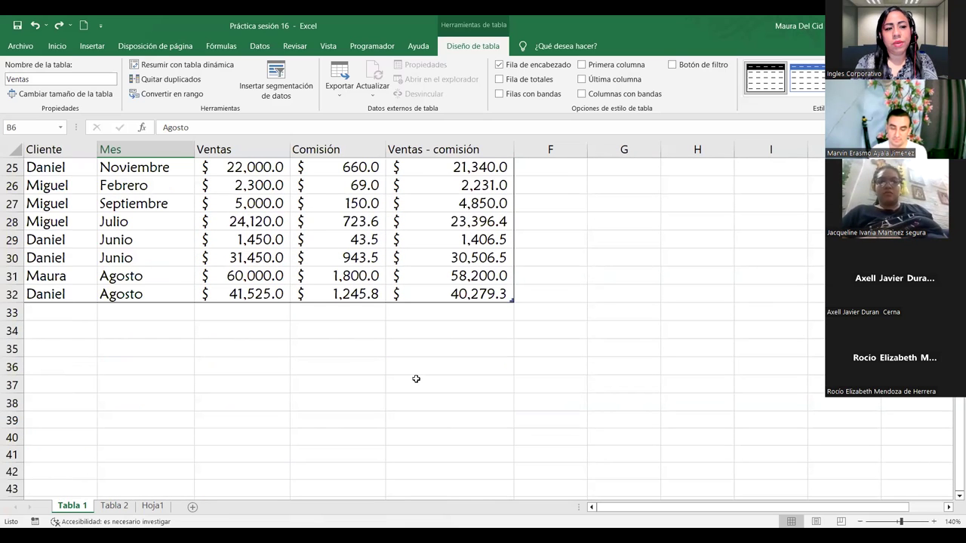
Step: Delete row 31, the Agosto record with sales of 60,000, from the Ventas table
click(72, 273)
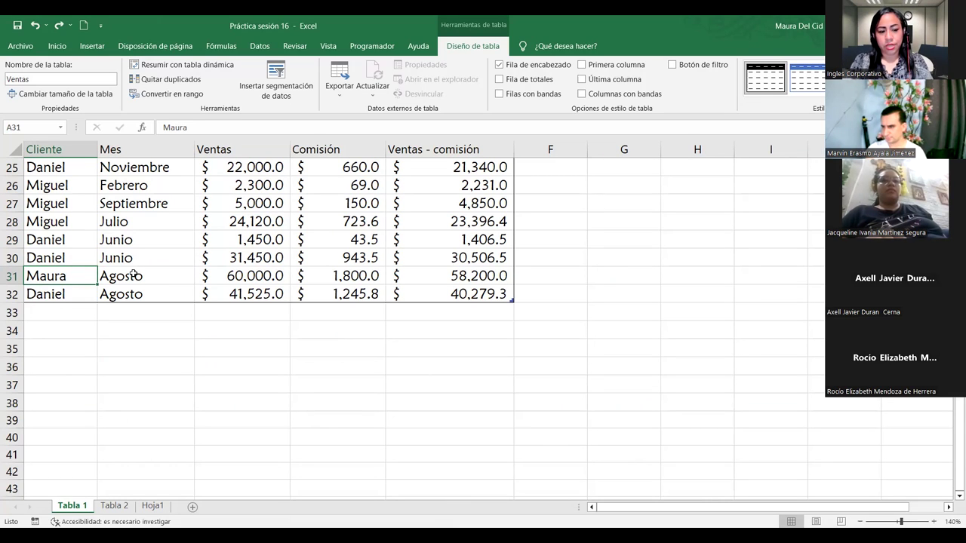
key(ctrl+minus)
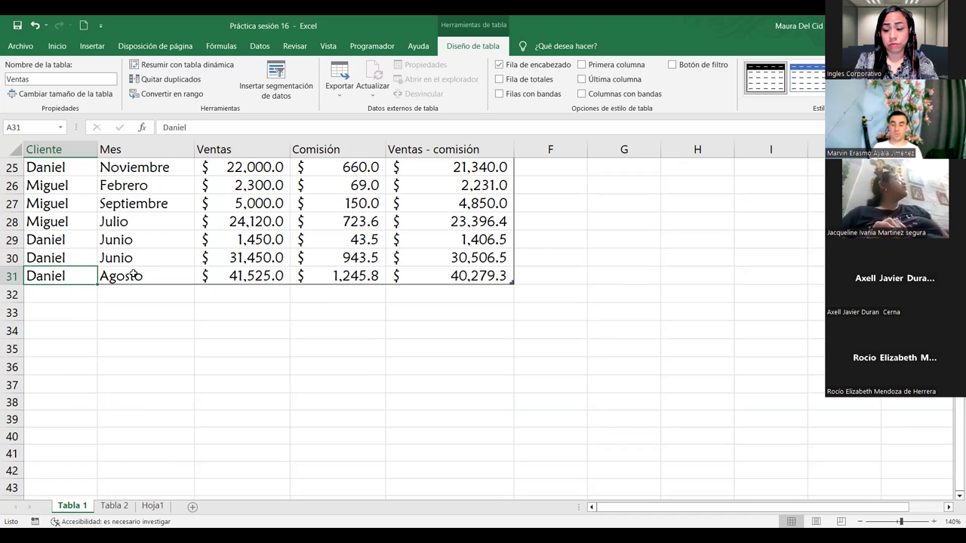
Step: Try to insert a blank table column before the Ventas - comisión column, and undo the insertion
key(Up)
key(Up)
key(Up)
key(Up)
key(Up)
key(Up)
key(Up)
key(Up)
key(Up)
key(Up)
key(Up)
key(Up)
key(Up)
key(Up)
key(Up)
key(Up)
key(Up)
key(Up)
key(Up)
key(Up)
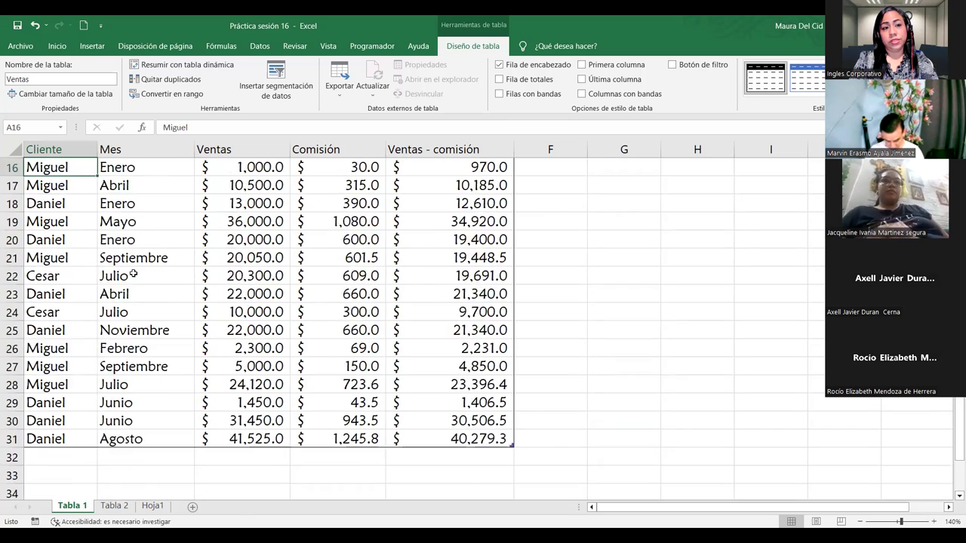
key(Right)
key(Right)
key(Right)
key(Right)
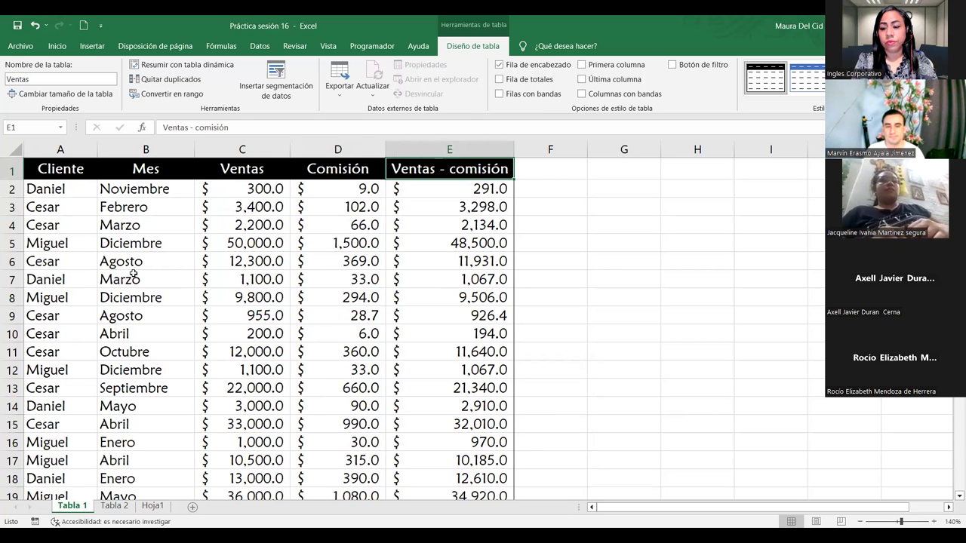
key(ctrl+shift+Down)
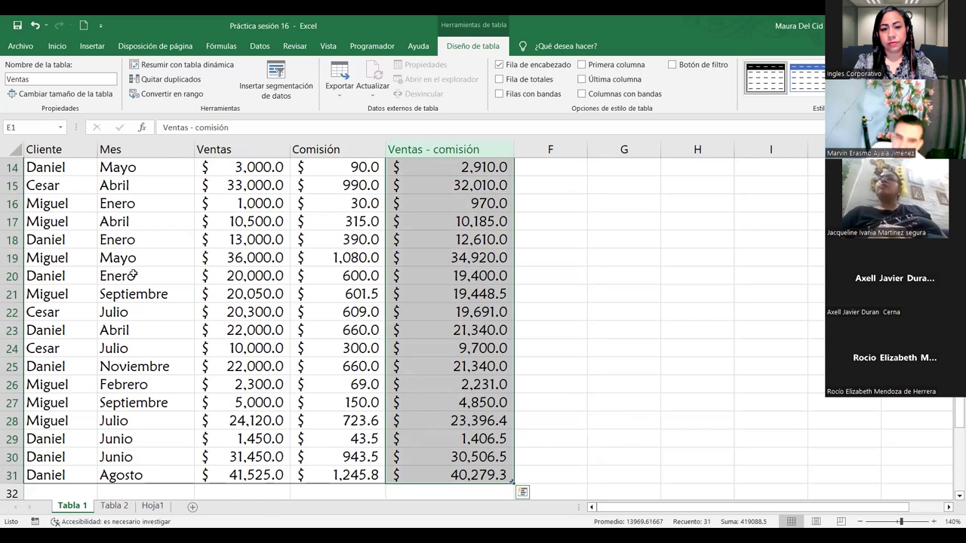
key(ctrl+plus)
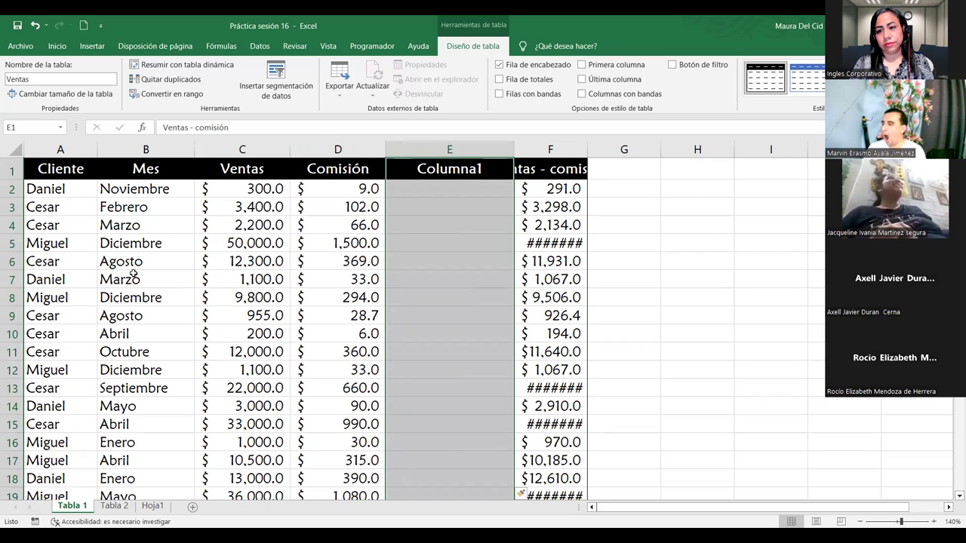
click(449, 188)
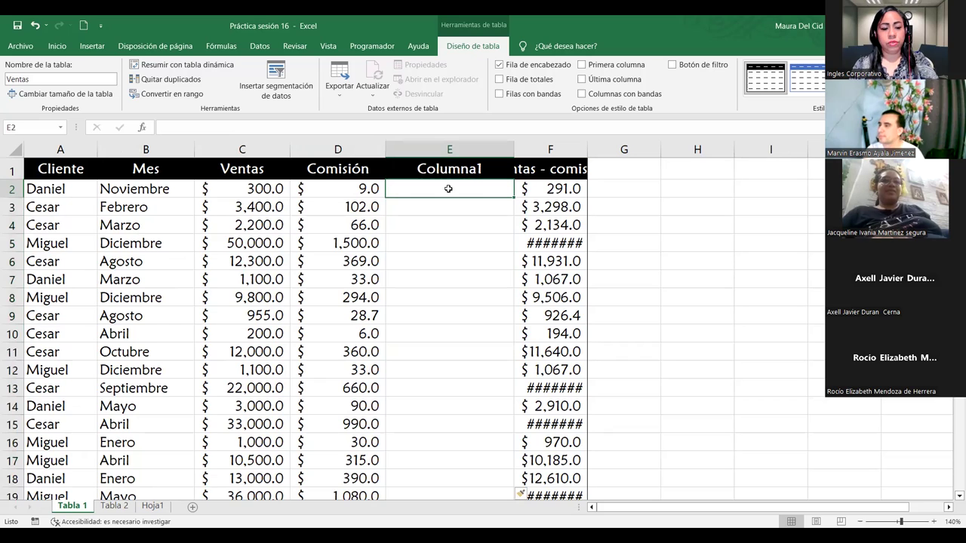
key(ctrl+z)
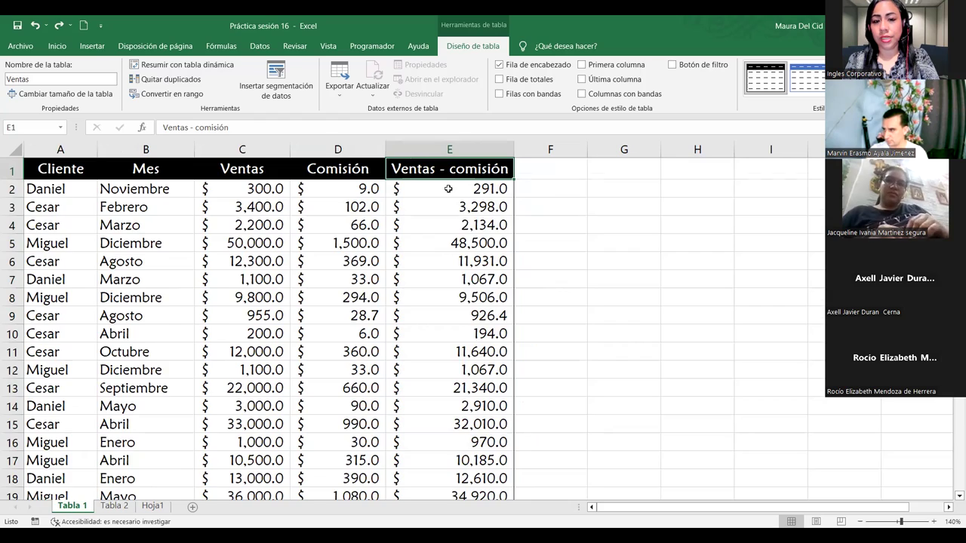
Step: Insert a blank column before Ventas - comisión, using that column's whole range from header to last row
key(ctrl+Down)
key(ctrl+Up)
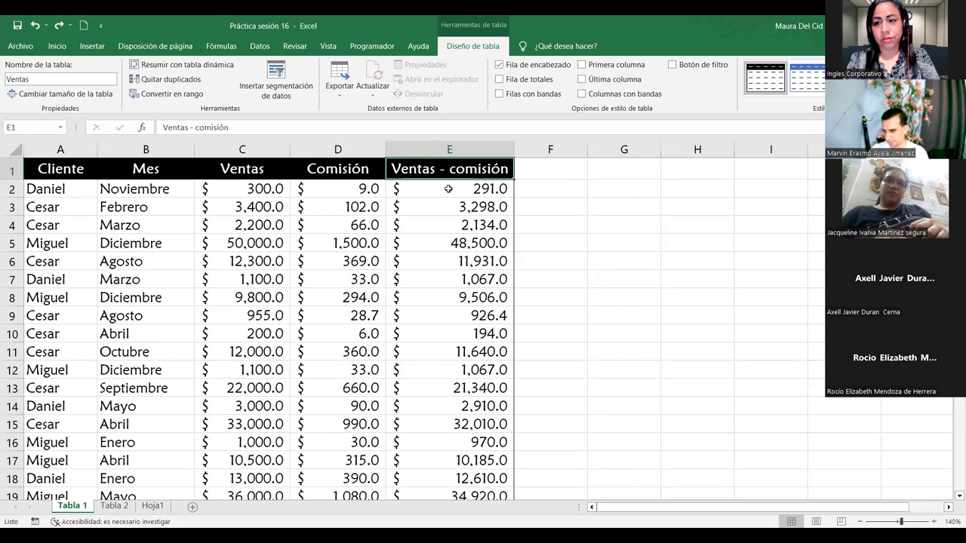
key(ctrl+shift+Down)
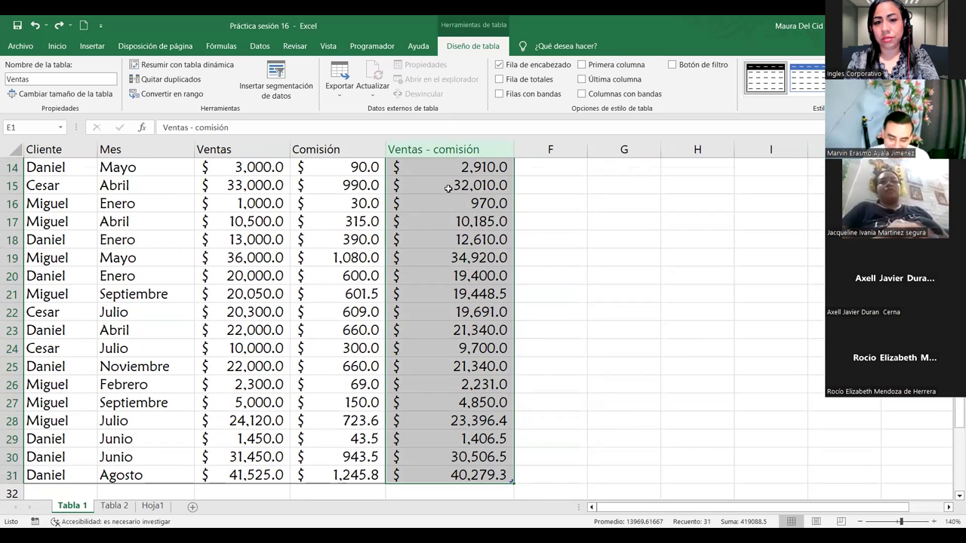
key(ctrl+plus)
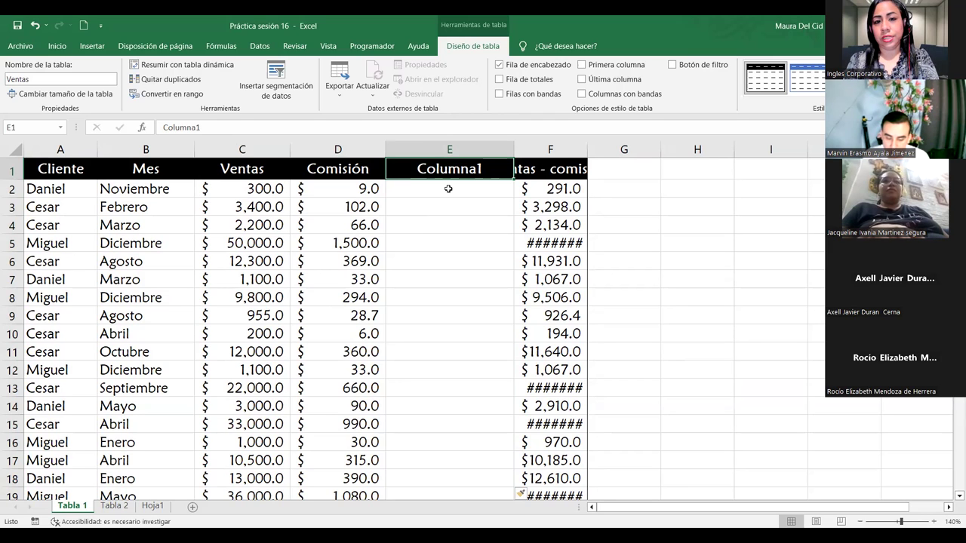
Step: Delete the entire blank Columna1 column from the Ventas table
scroll(448, 188, down, 4)
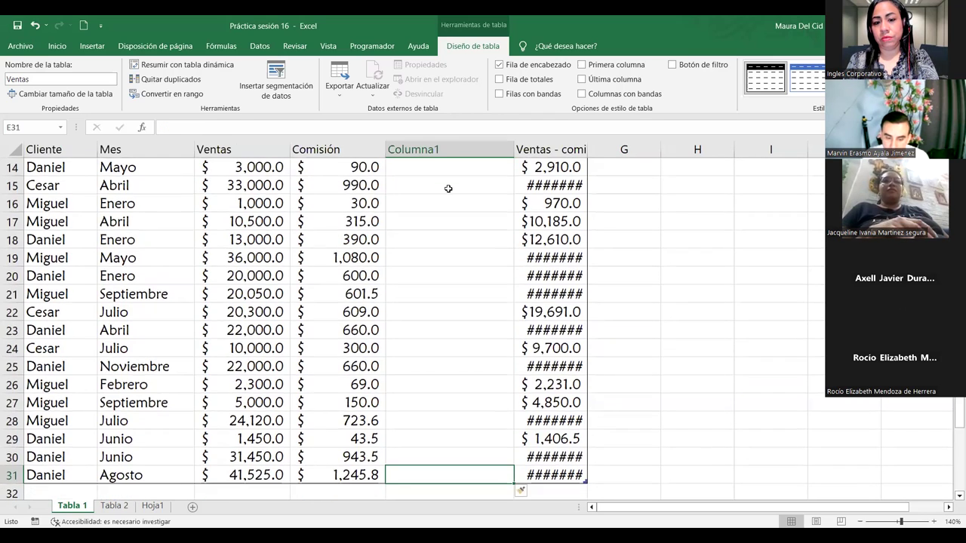
scroll(448, 189, up, 4)
key(ctrl+shift+Down)
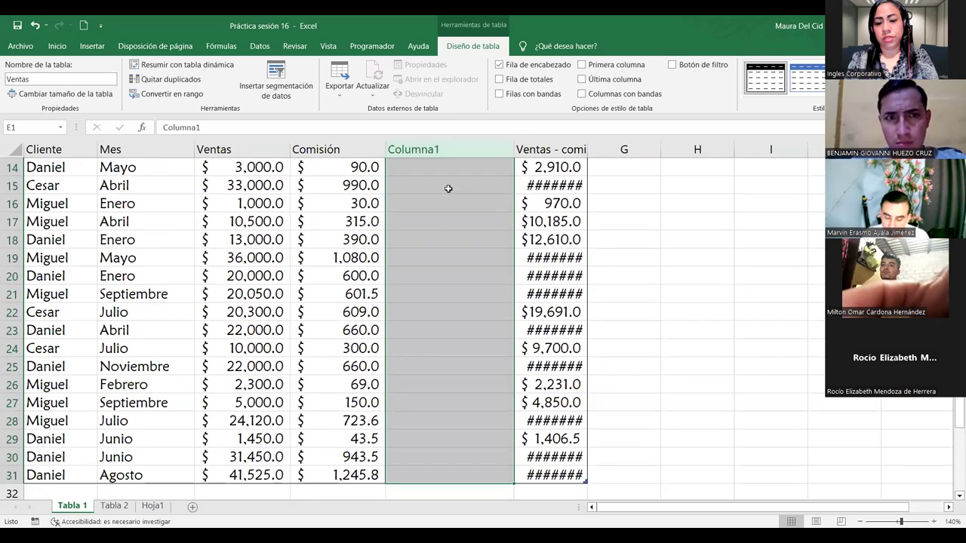
key(ctrl+minus)
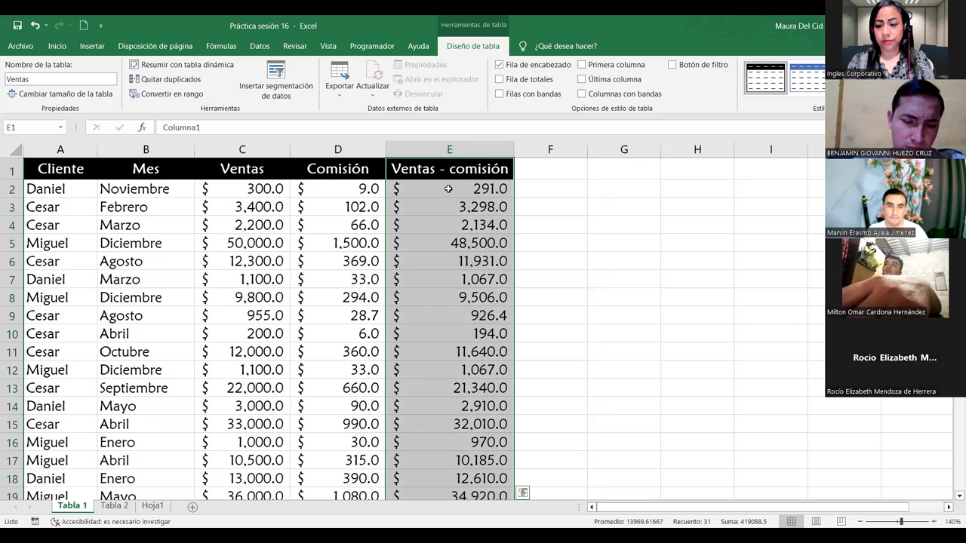
Step: Insert a blank table row at row 18 and delete that row again
click(448, 189)
key(Down)
key(Down)
key(Down)
key(Down)
key(Down)
key(Down)
key(Down)
key(Down)
key(Down)
key(Down)
key(Down)
key(Down)
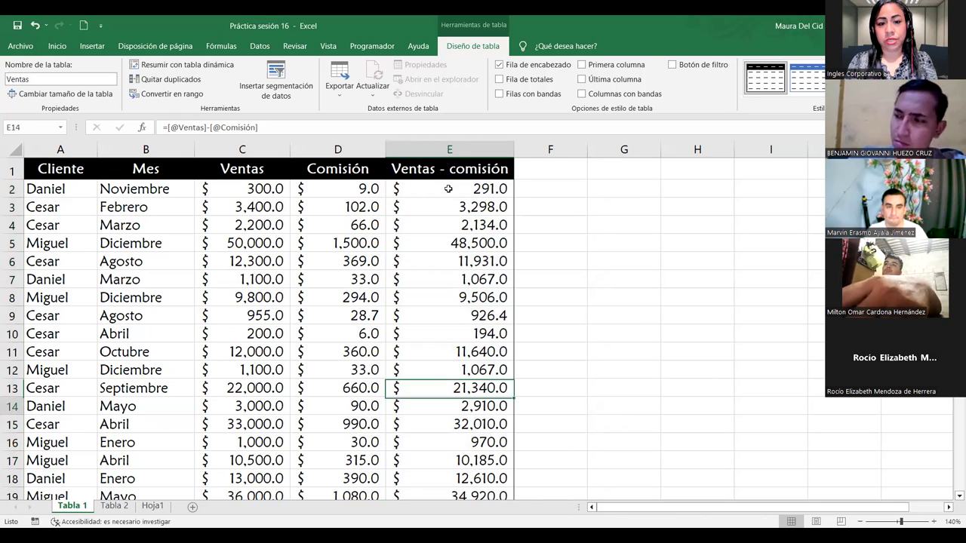
key(Down)
key(Down)
key(Down)
key(Down)
key(Left)
key(Left)
key(Left)
key(Left)
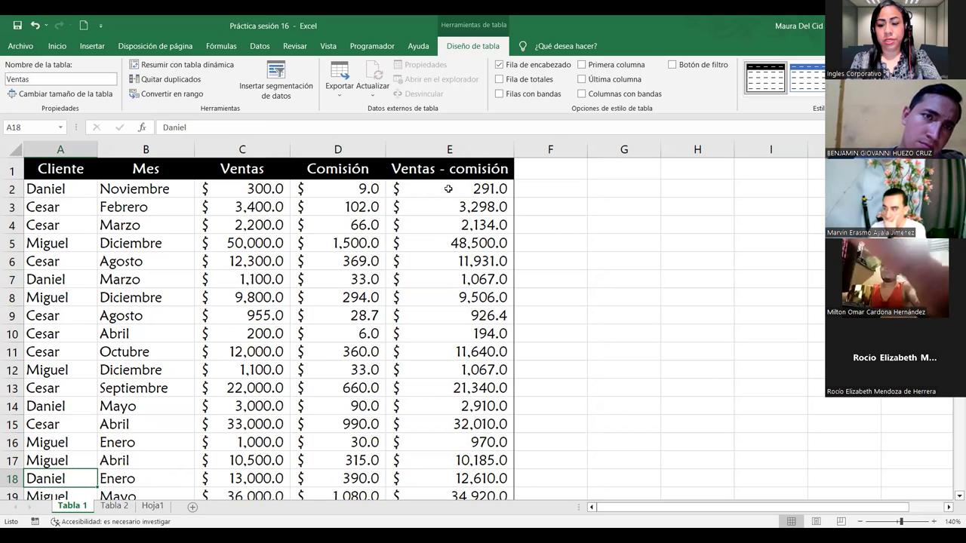
key(ctrl+plus)
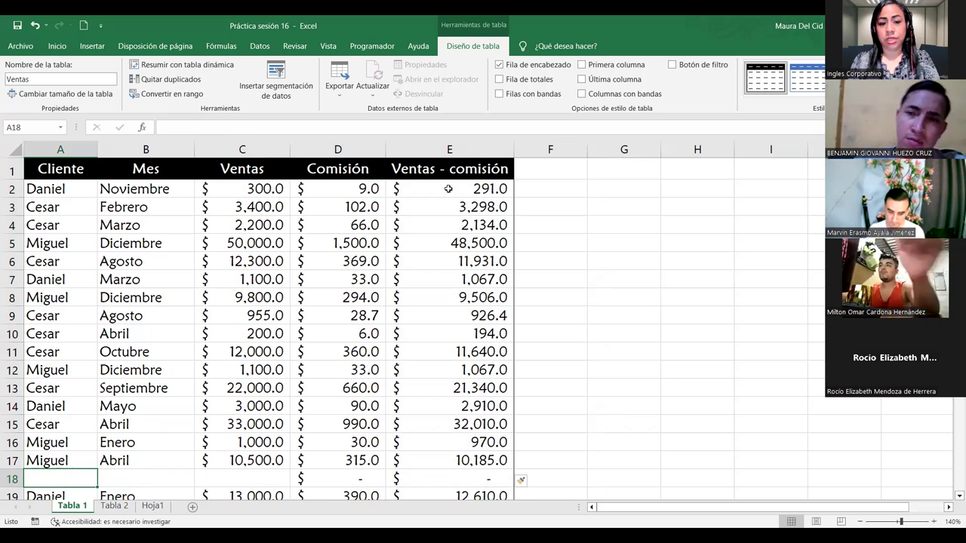
scroll(448, 189, down, 2)
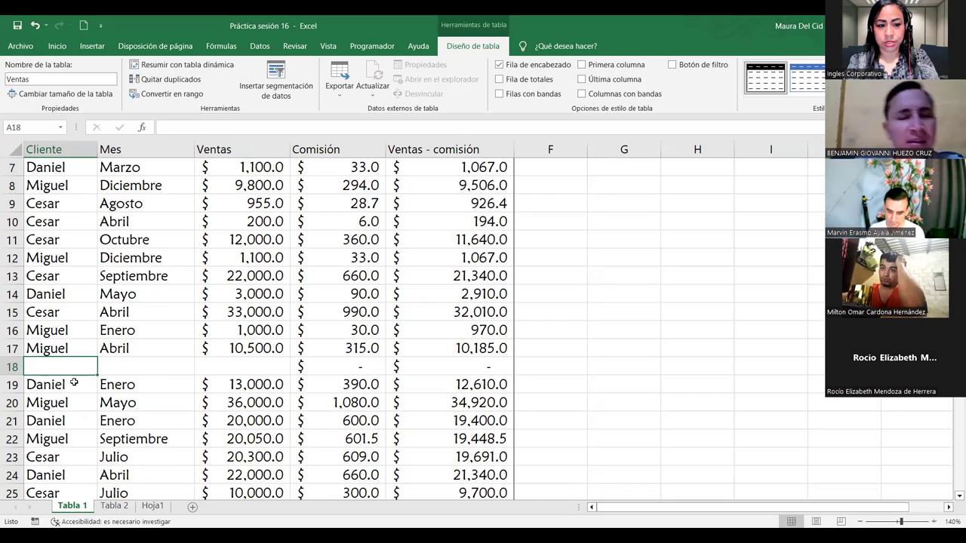
key(ctrl+minus)
key(Up)
key(Up)
key(Up)
key(Up)
key(Up)
key(Up)
key(Up)
key(Up)
key(Up)
key(Up)
key(Up)
key(Up)
key(Up)
key(Up)
key(Up)
key(Up)
key(Up)
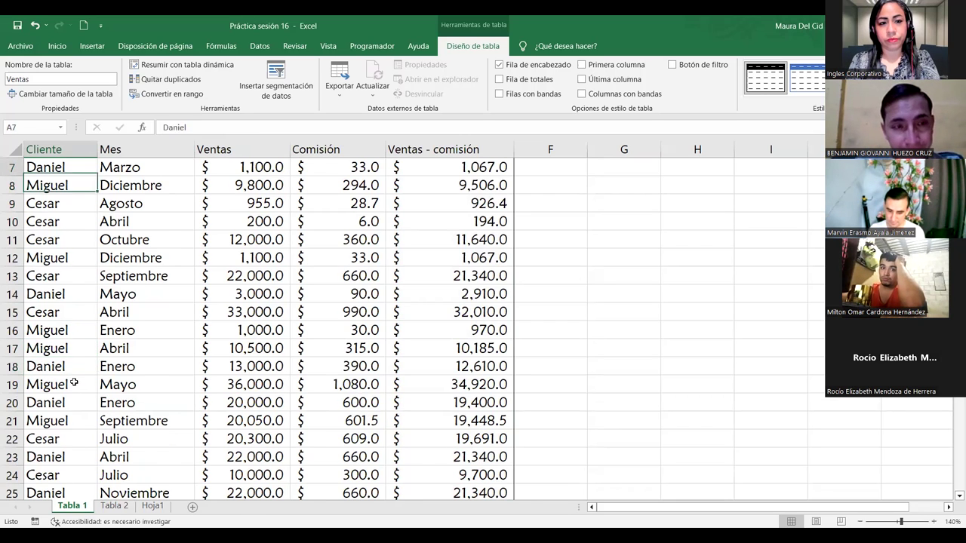
key(Down)
key(Down)
key(Down)
key(Down)
key(Down)
key(Down)
key(Down)
key(Down)
key(Down)
key(Down)
key(Down)
key(Down)
key(Down)
key(Down)
key(Down)
key(Down)
key(Down)
key(Down)
key(Down)
key(Down)
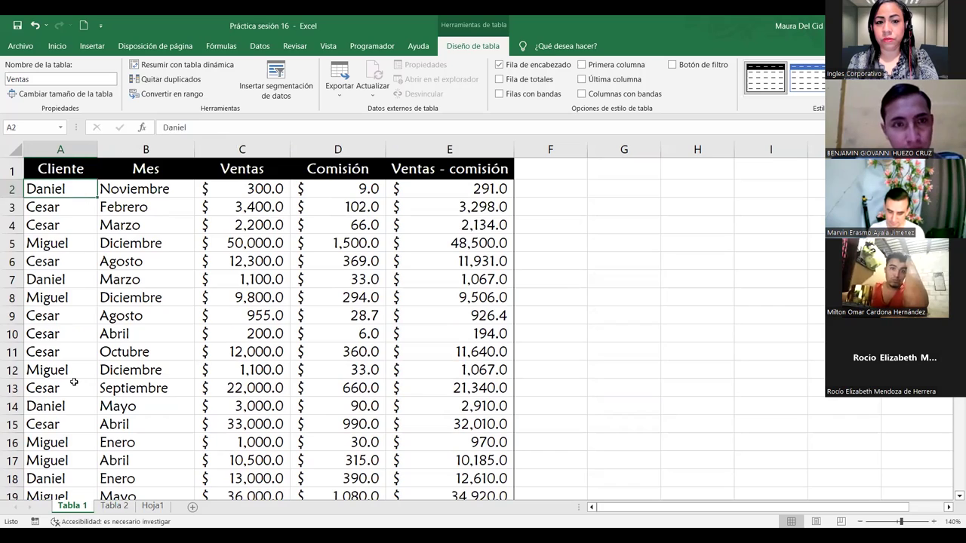
key(Down)
key(Down)
key(Down)
key(Down)
key(Down)
key(Down)
key(Down)
key(Down)
key(Down)
key(Down)
key(Down)
key(Down)
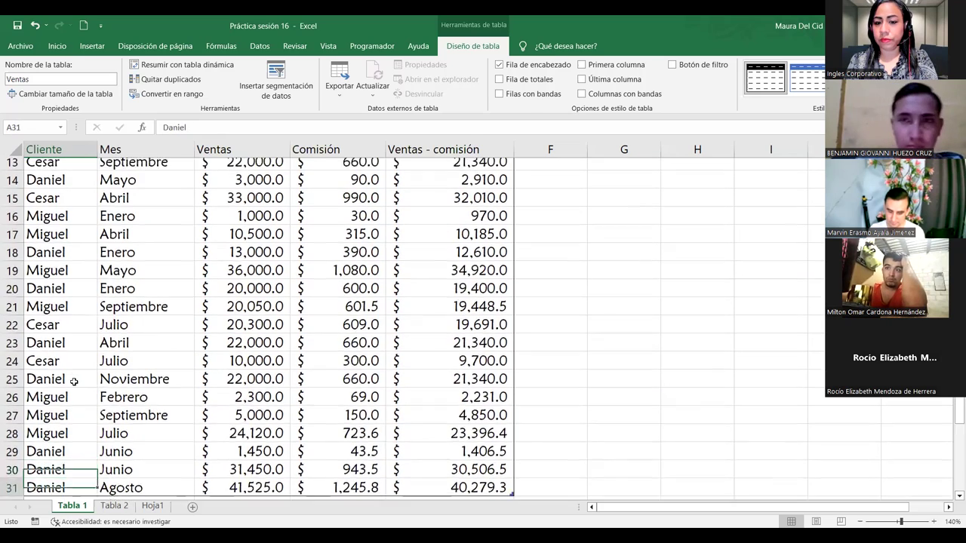
key(Up)
key(Up)
key(Up)
key(Up)
key(Up)
key(Up)
key(Up)
key(Up)
key(Up)
key(Up)
key(Up)
key(Up)
key(Up)
key(Up)
key(Up)
key(Up)
key(Up)
key(Up)
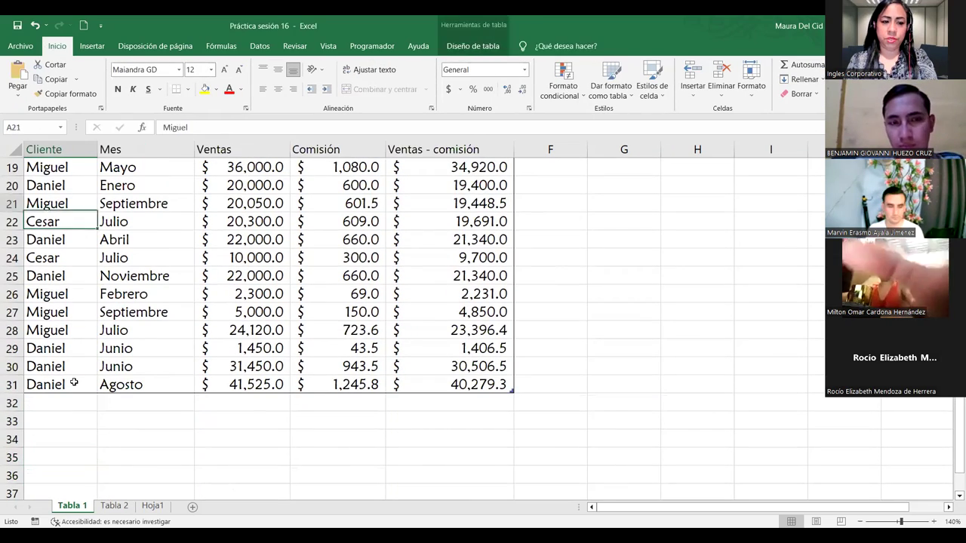
Step: Select the header cell of the Ventas - comisión column
key(Right)
key(Right)
key(Right)
key(Right)
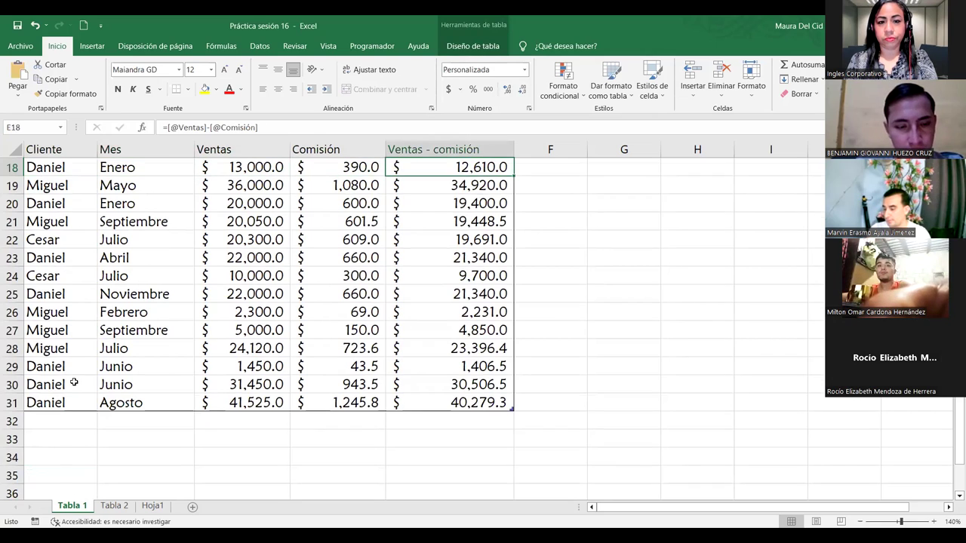
key(Up)
key(Up)
key(Up)
key(Up)
key(Up)
key(Up)
key(Up)
key(Up)
key(Up)
key(Up)
key(Up)
key(Up)
key(Up)
key(Up)
key(Up)
key(Up)
key(Up)
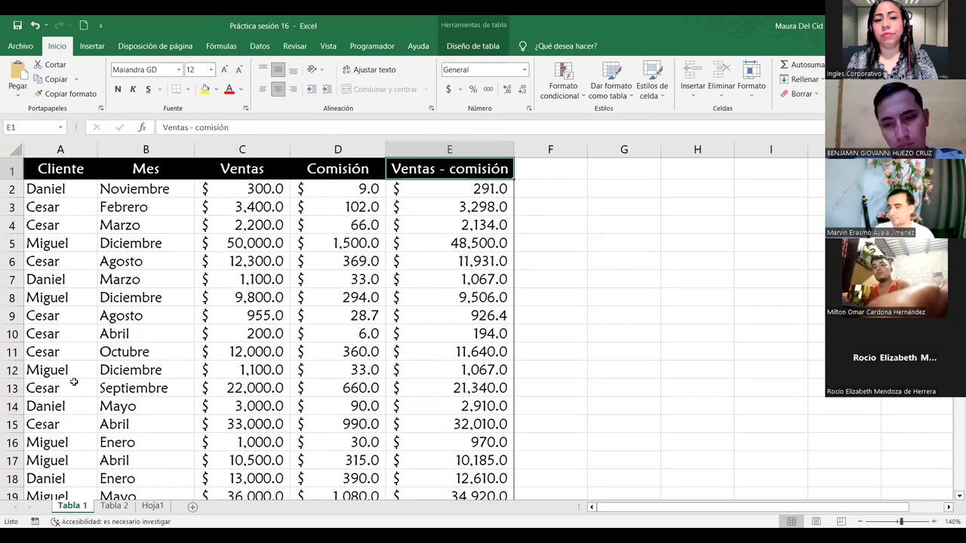
Step: Turn on the totals row for the Ventas table
key(Left)
key(Left)
key(Left)
key(Right)
key(Down)
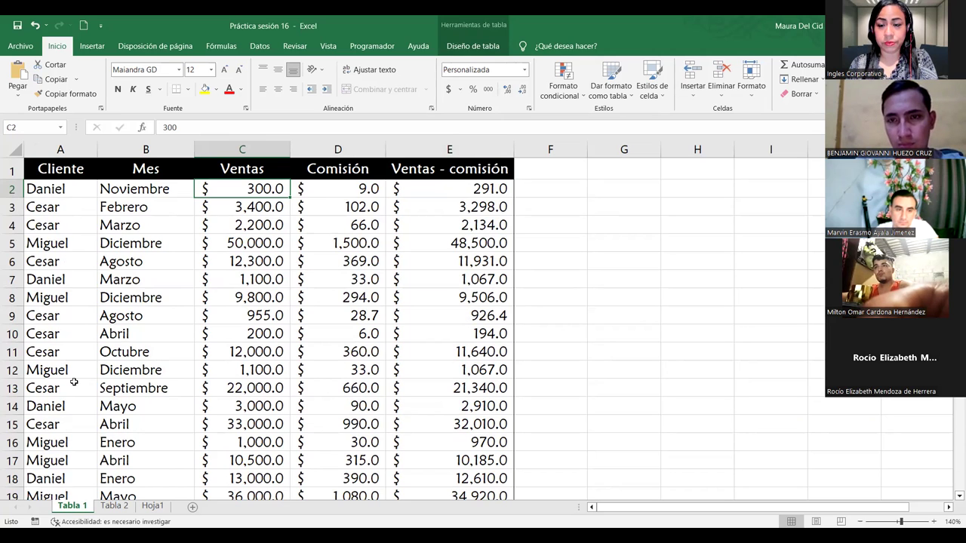
click(487, 50)
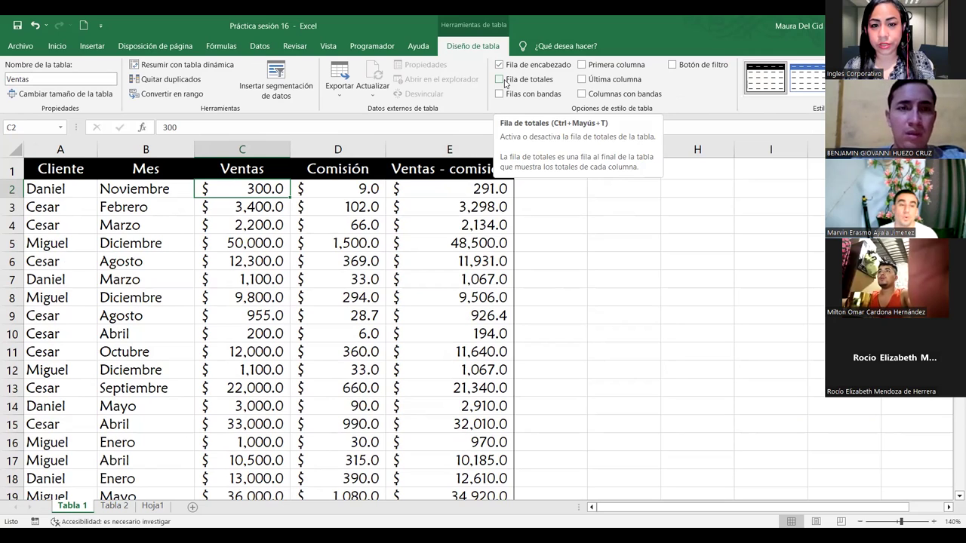
click(505, 84)
scroll(435, 236, down, 1)
scroll(436, 236, down, 1)
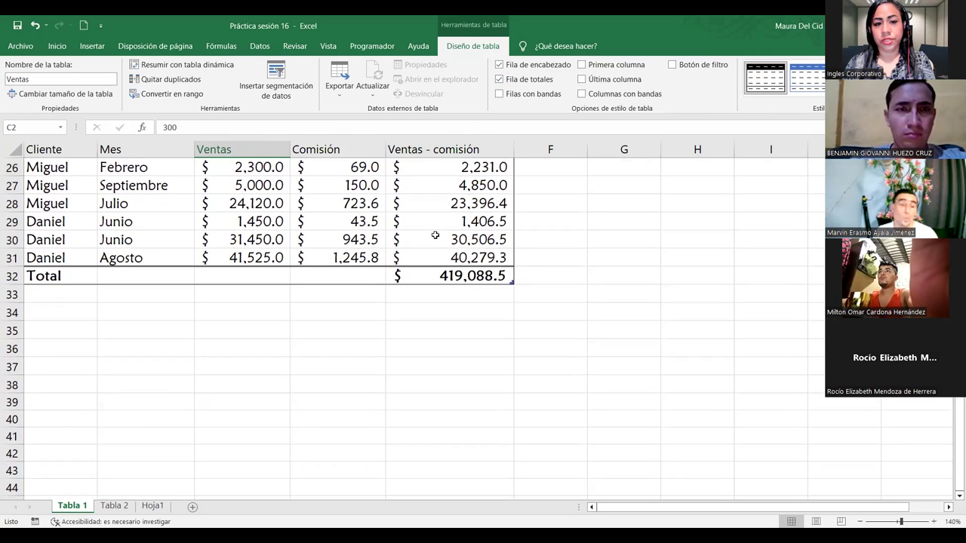
Step: Examine the new totals row cell by cell and the formulas in the Comisión and Ventas - comisión columns above it
click(431, 276)
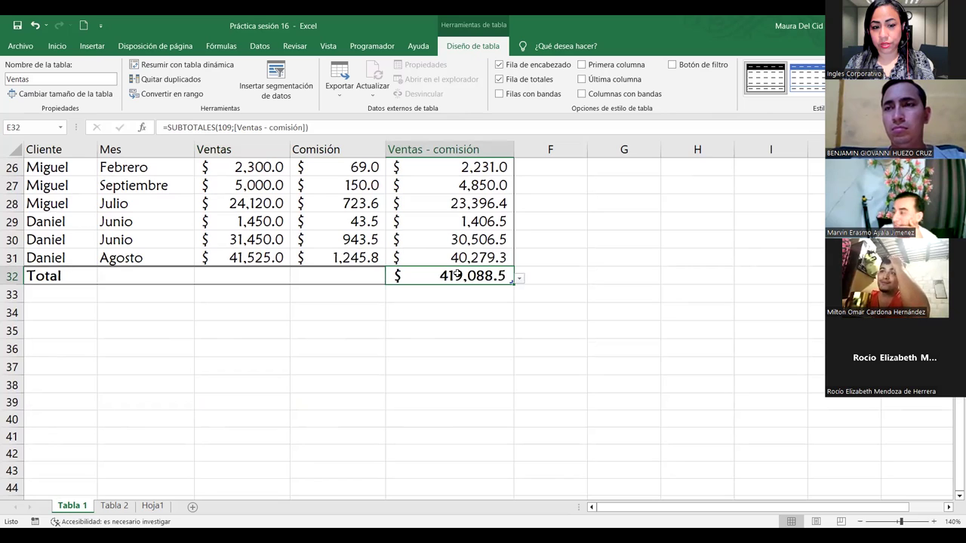
click(420, 221)
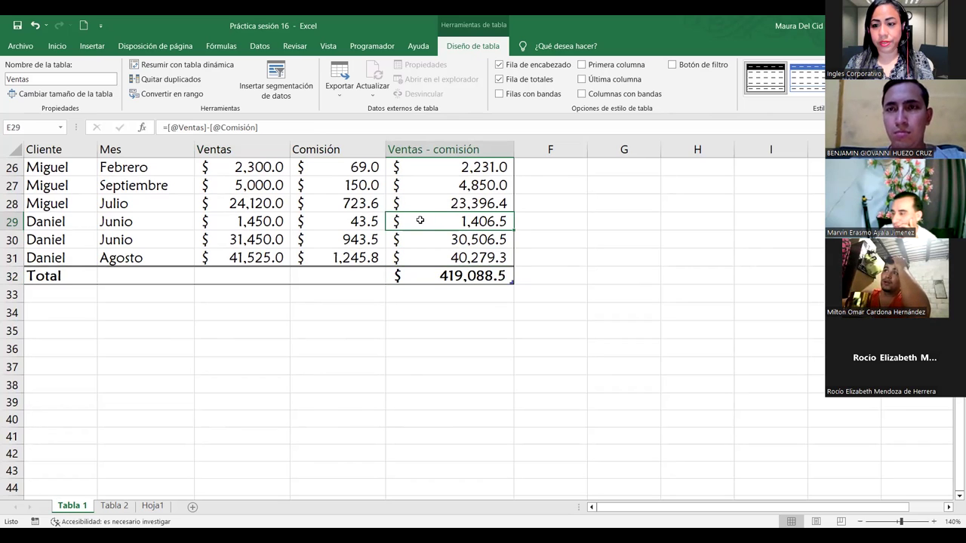
click(617, 274)
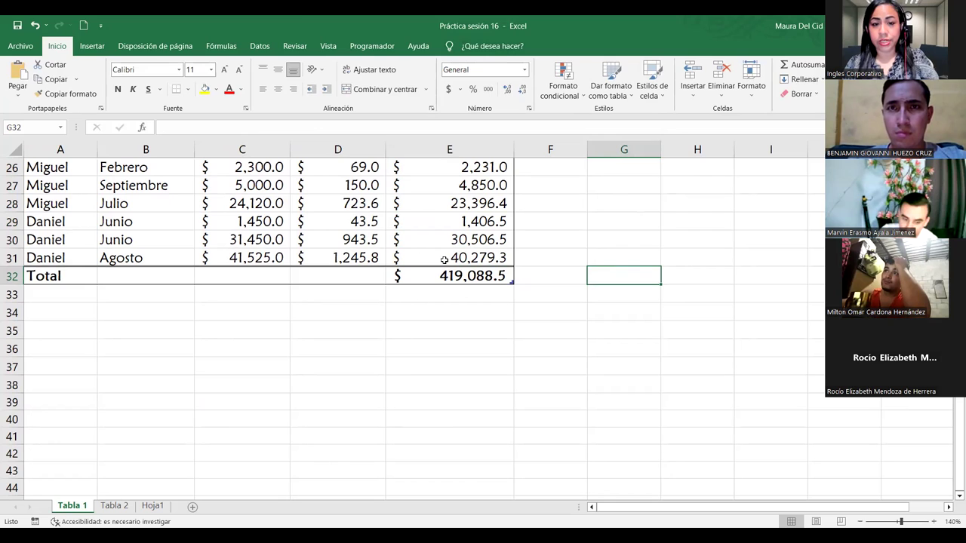
click(334, 238)
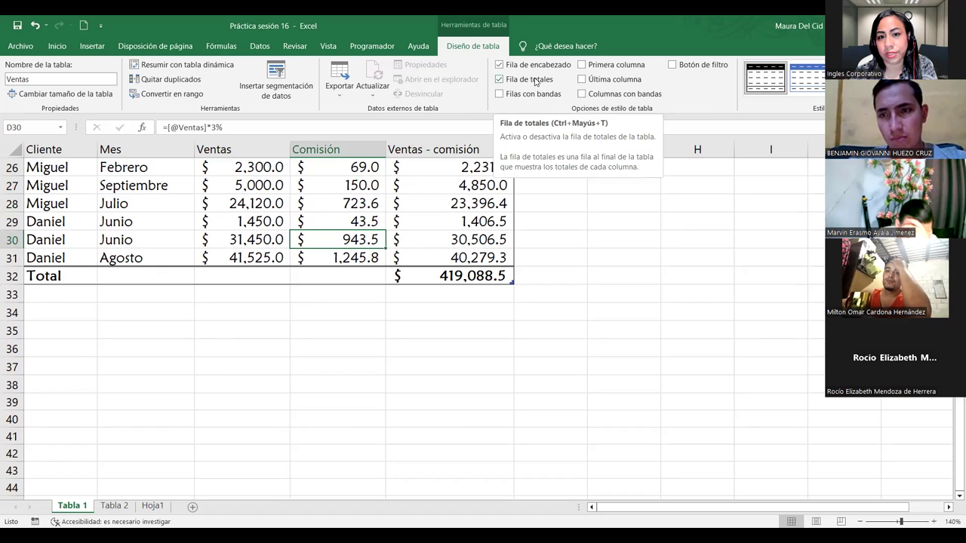
click(28, 276)
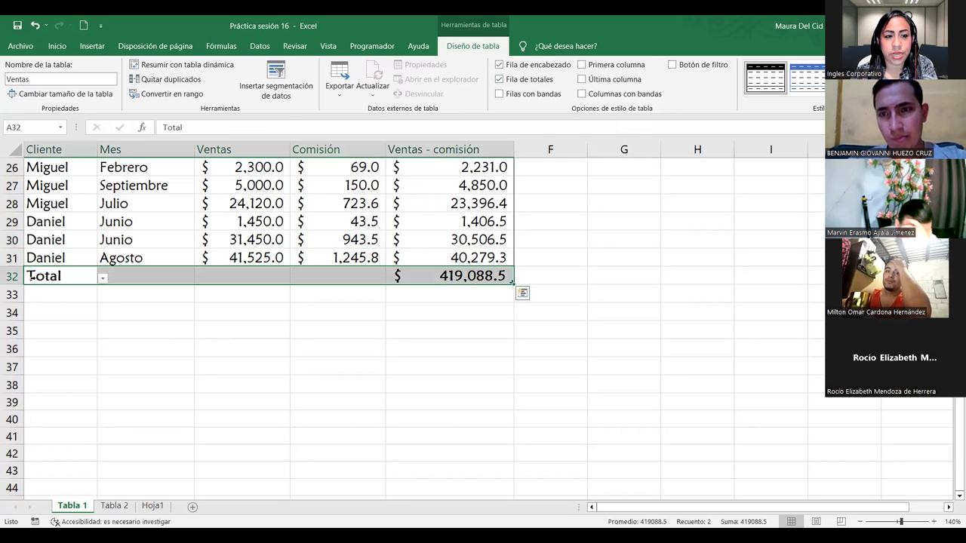
click(183, 277)
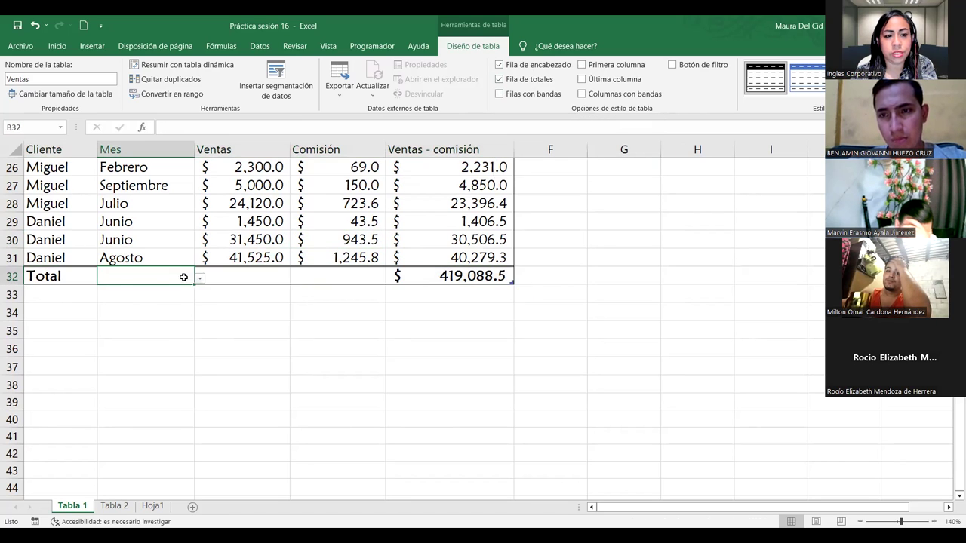
click(276, 278)
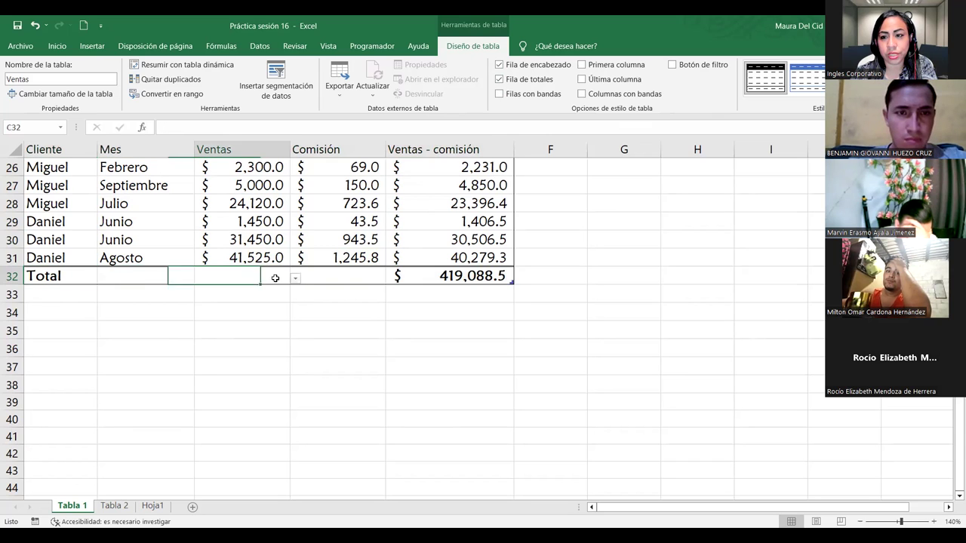
click(395, 276)
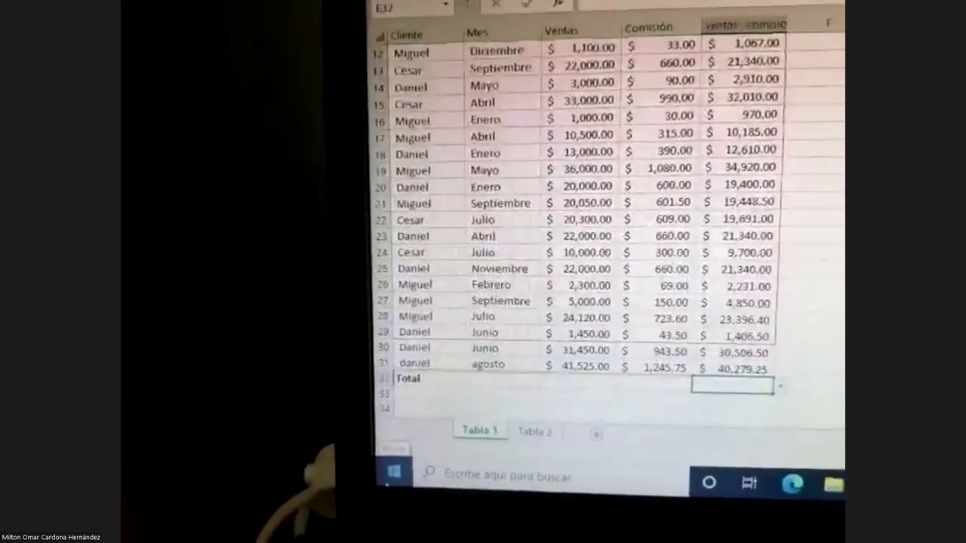
scroll(657, 317, down, 1)
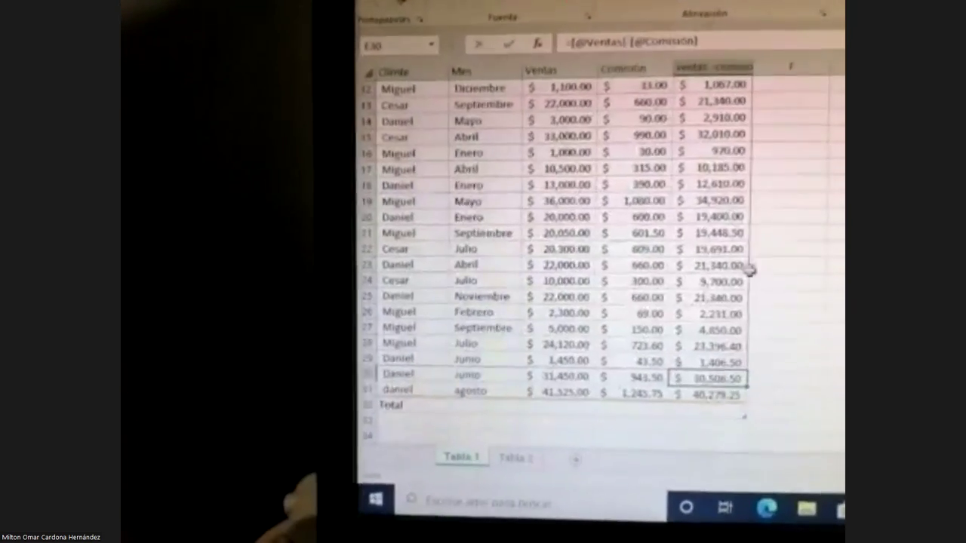
drag(691, 390, 381, 85)
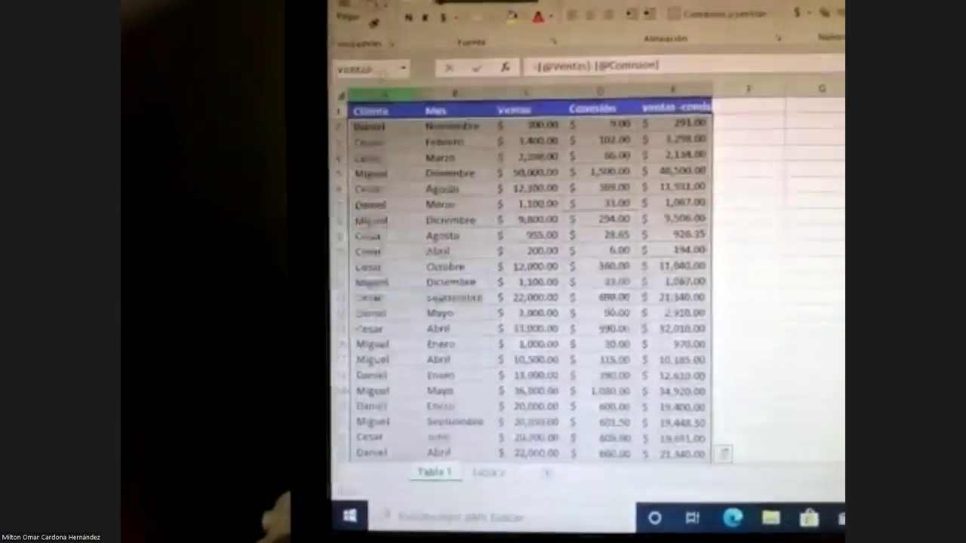
click(493, 30)
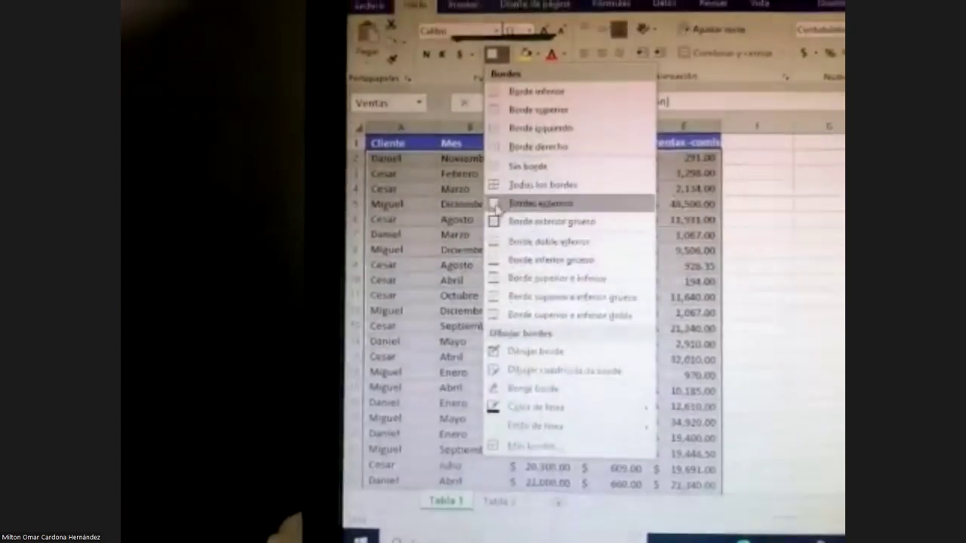
click(504, 181)
scroll(798, 274, down, 6)
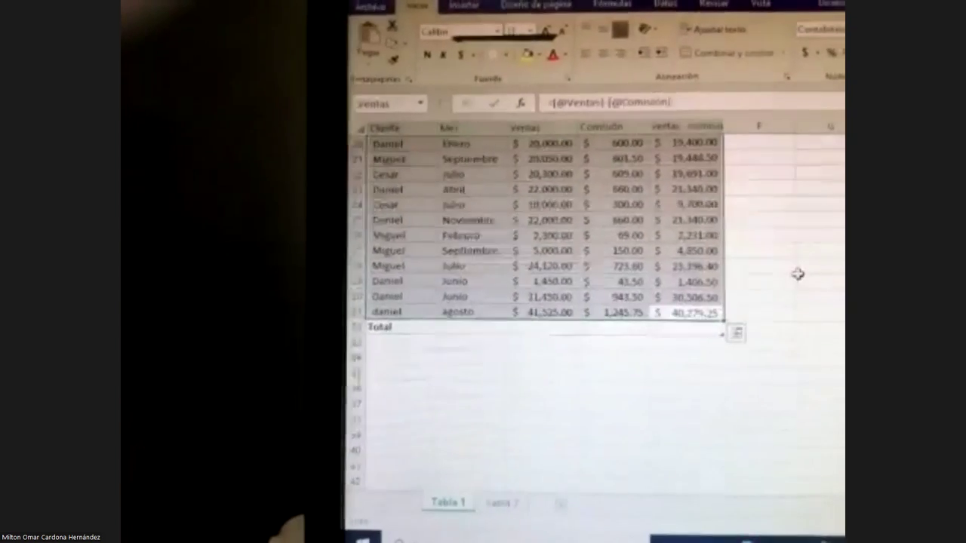
scroll(690, 349, up, 1)
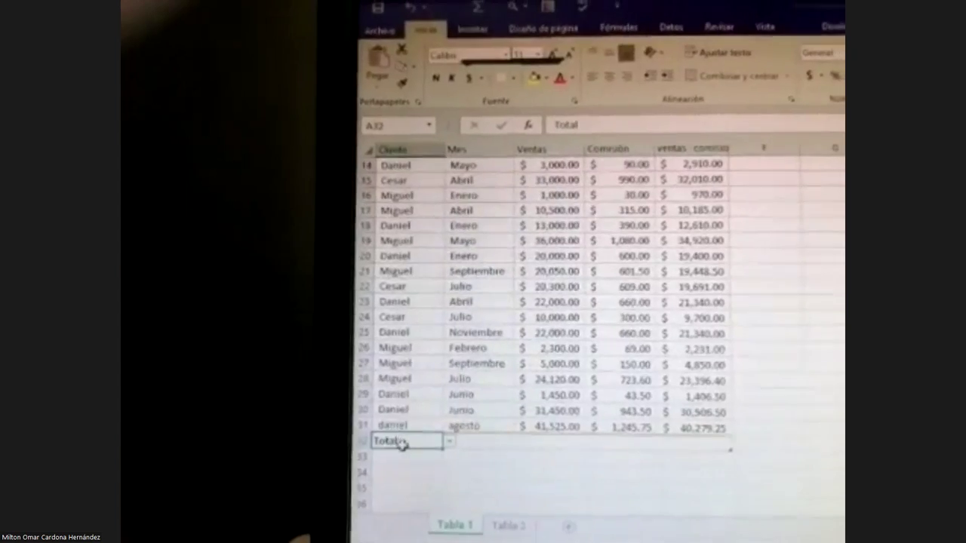
click(449, 441)
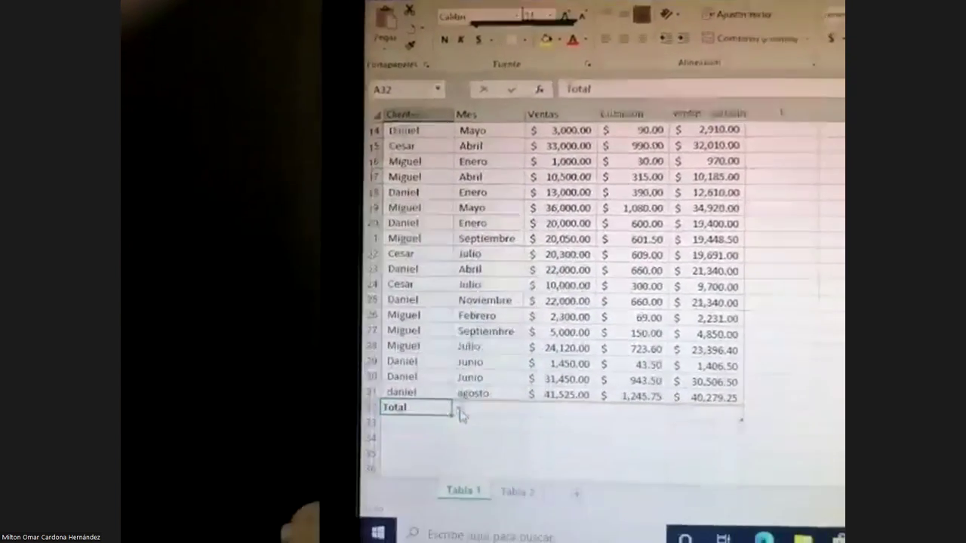
click(689, 406)
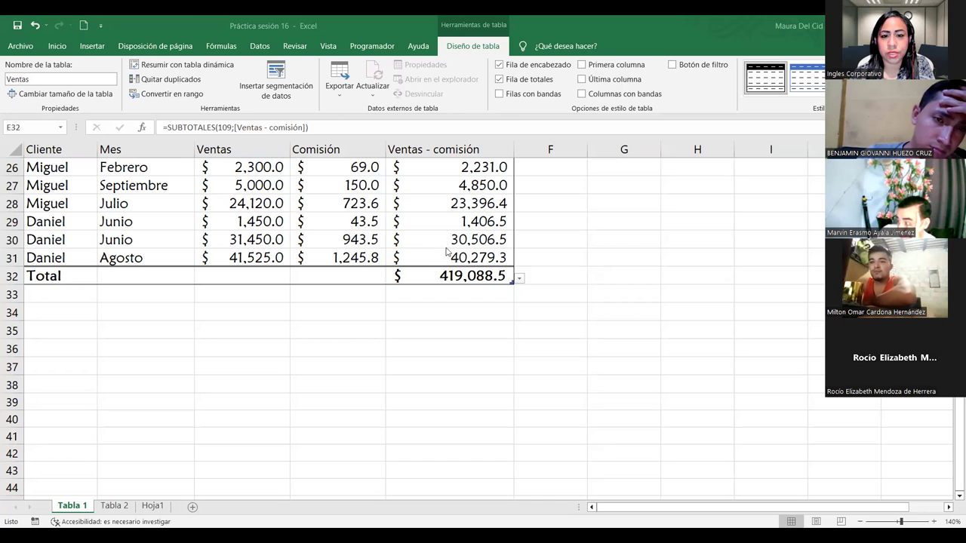
Step: Set the totals of the Comisión and Ventas columns to the Suma function in row 32
click(468, 277)
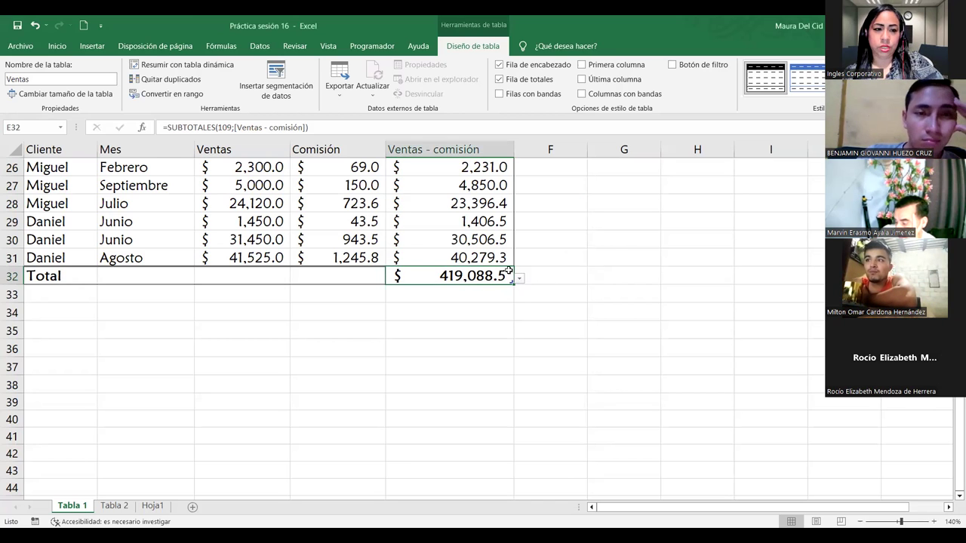
click(302, 275)
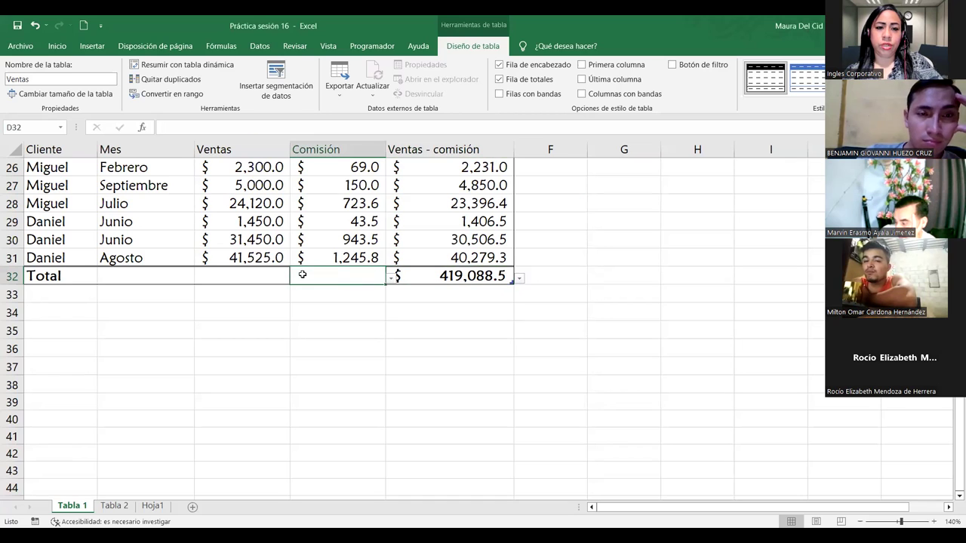
click(391, 279)
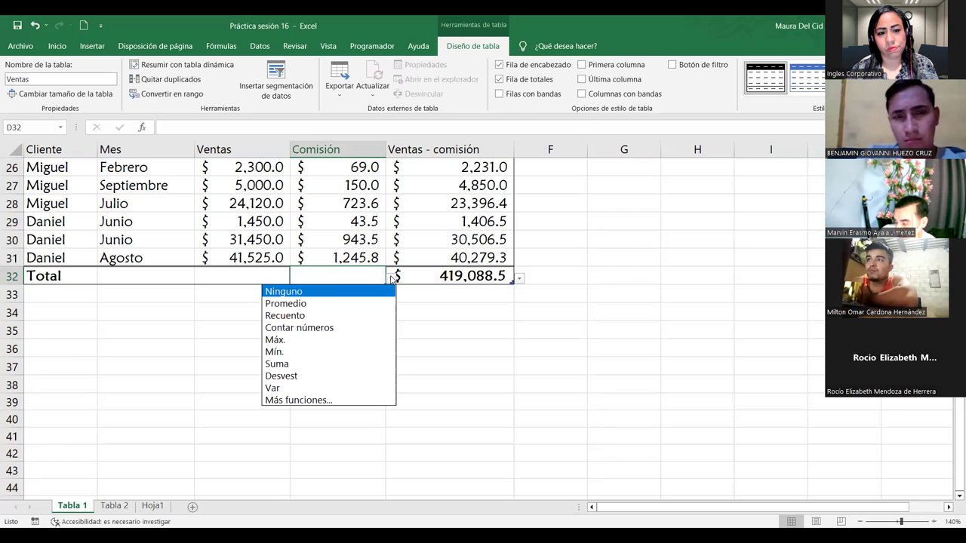
click(281, 365)
click(280, 279)
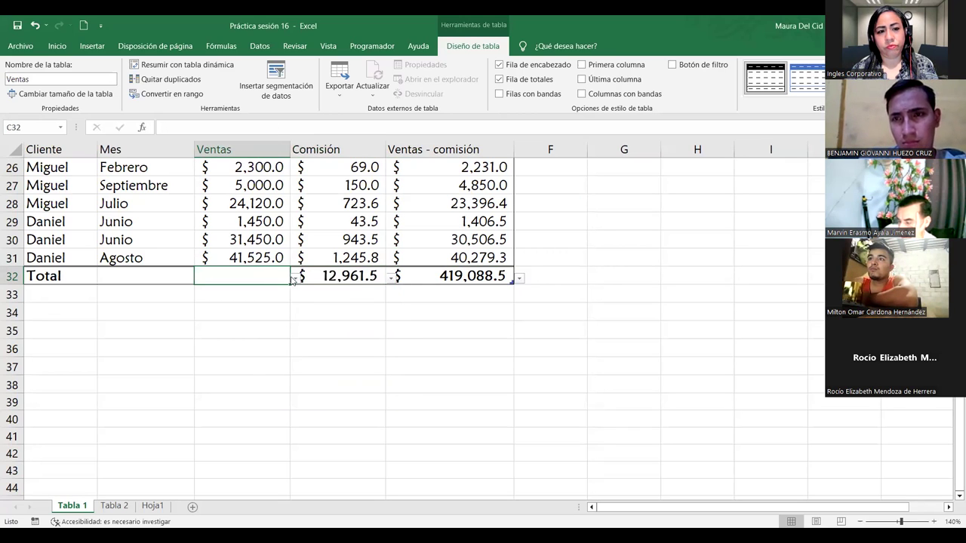
click(294, 279)
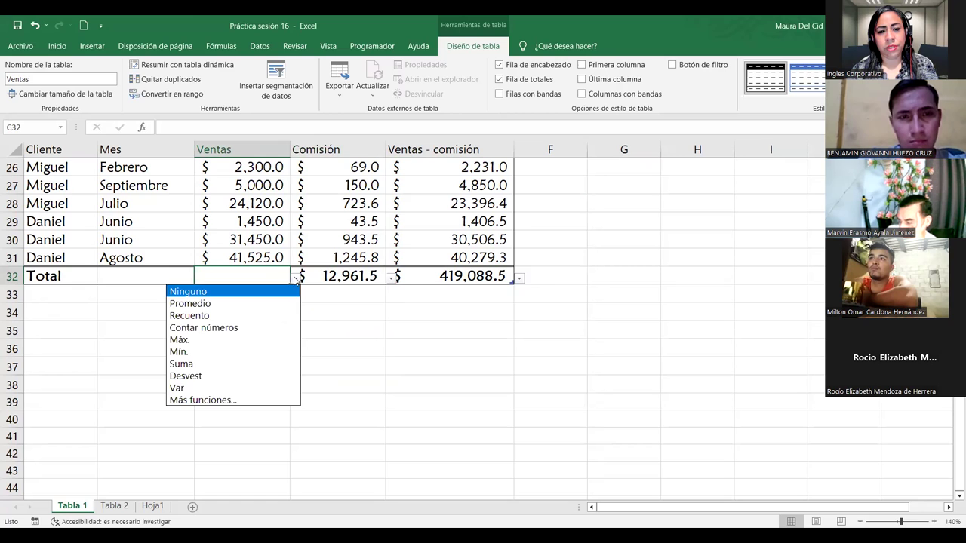
click(206, 364)
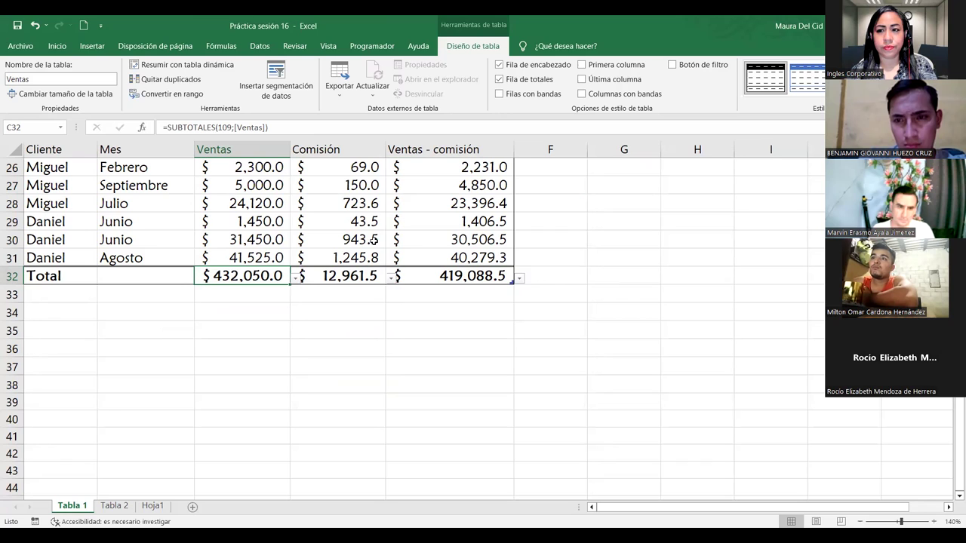
Step: Review the table's column totals and the list of summary functions offered for the Mes column's total cell
scroll(351, 250, up, 2)
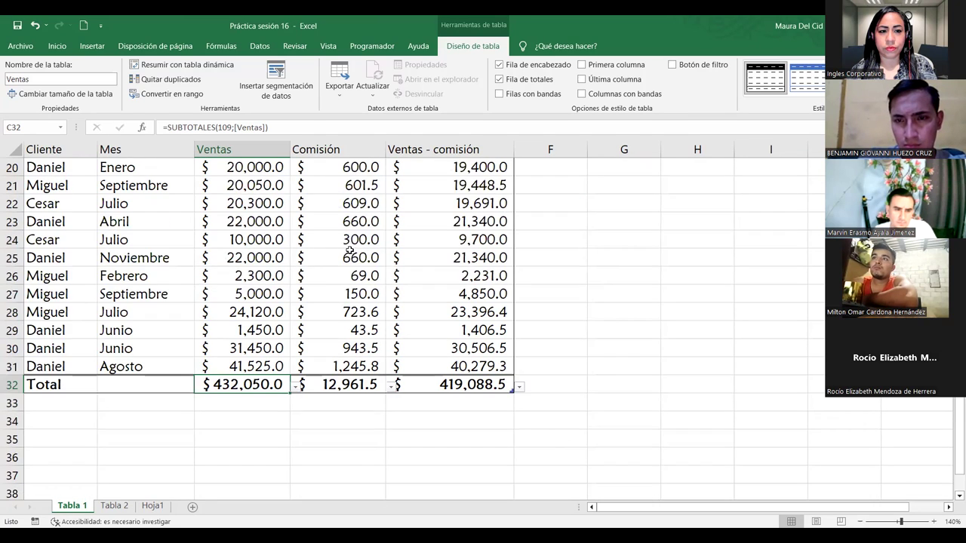
scroll(342, 250, up, 6)
scroll(343, 247, down, 9)
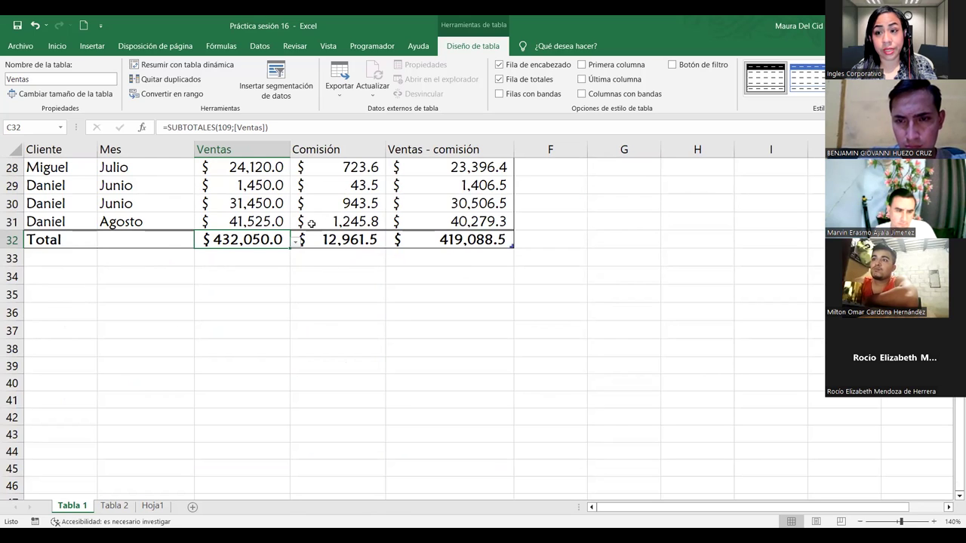
click(173, 239)
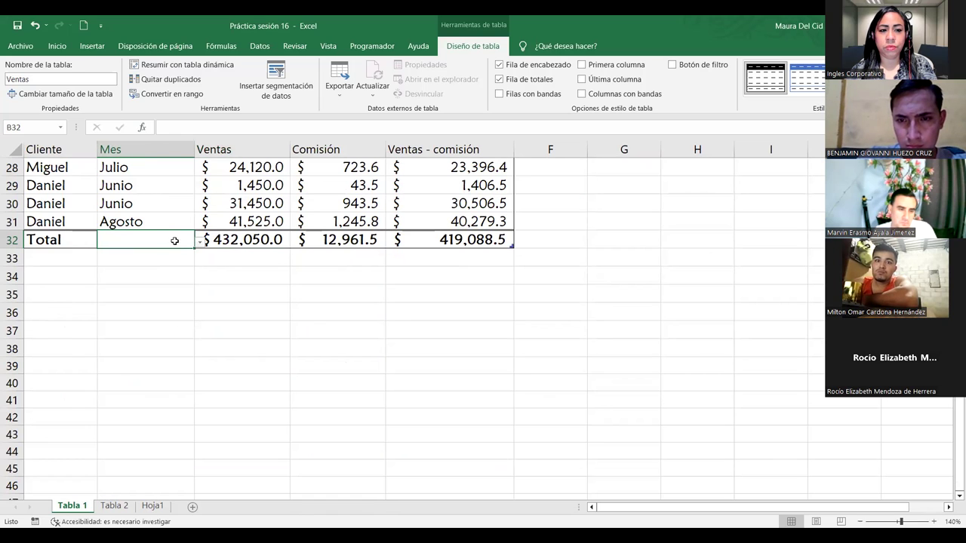
click(200, 243)
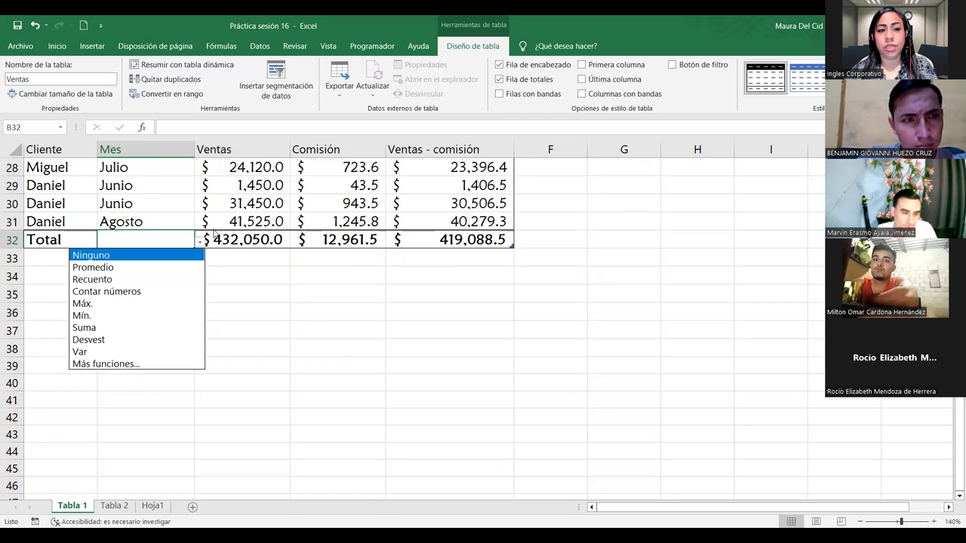
key(Escape)
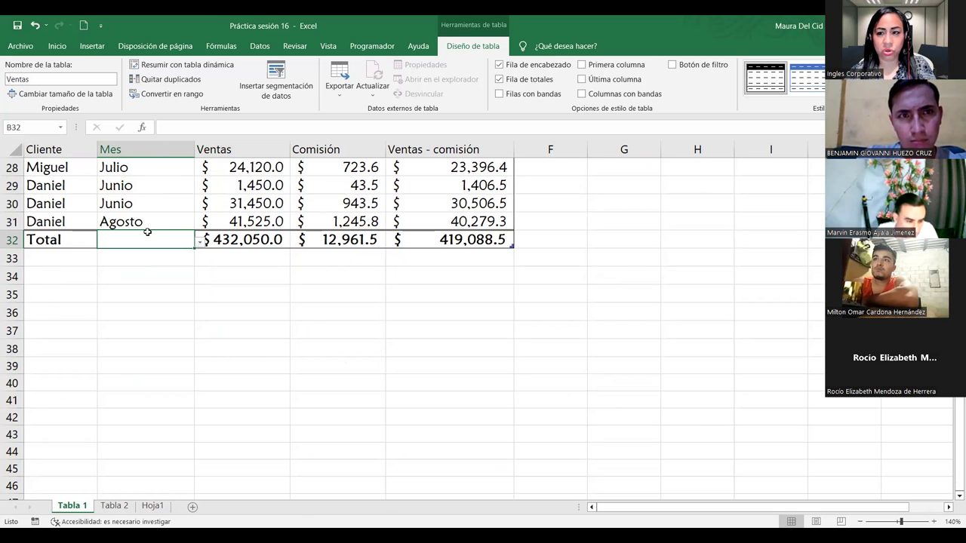
click(260, 246)
click(339, 240)
click(439, 240)
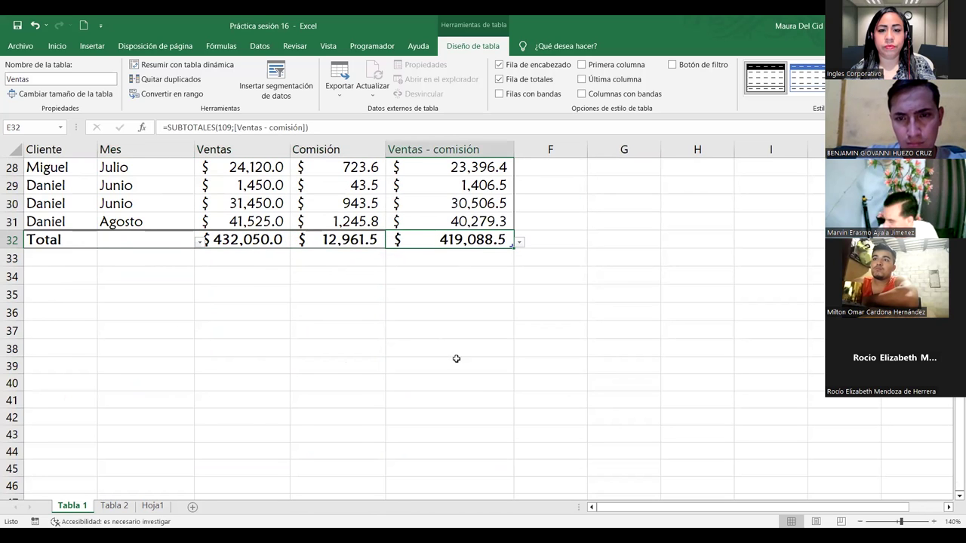
Step: Change the Ventas - comisión column's total in row 32 to the Promedio function
scroll(468, 368, up, 9)
click(251, 181)
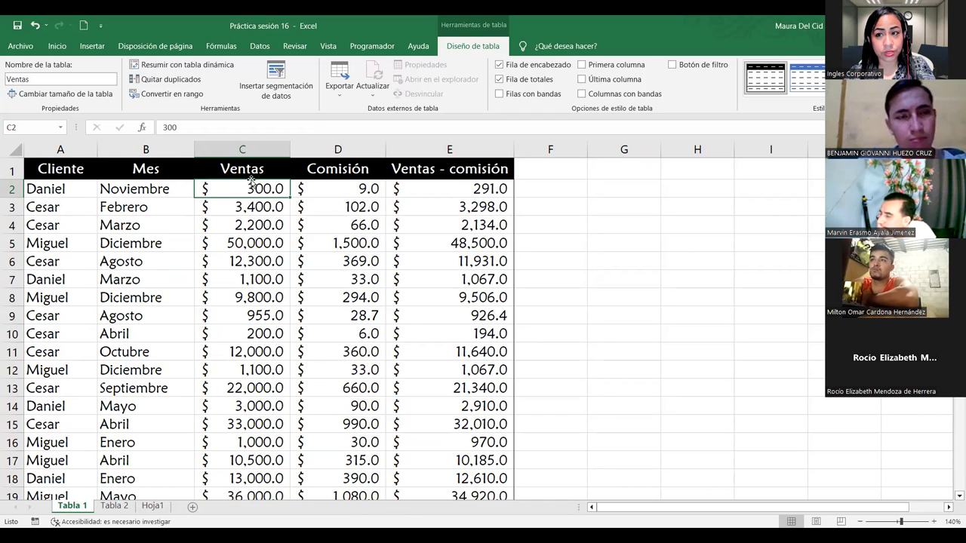
scroll(324, 222, down, 10)
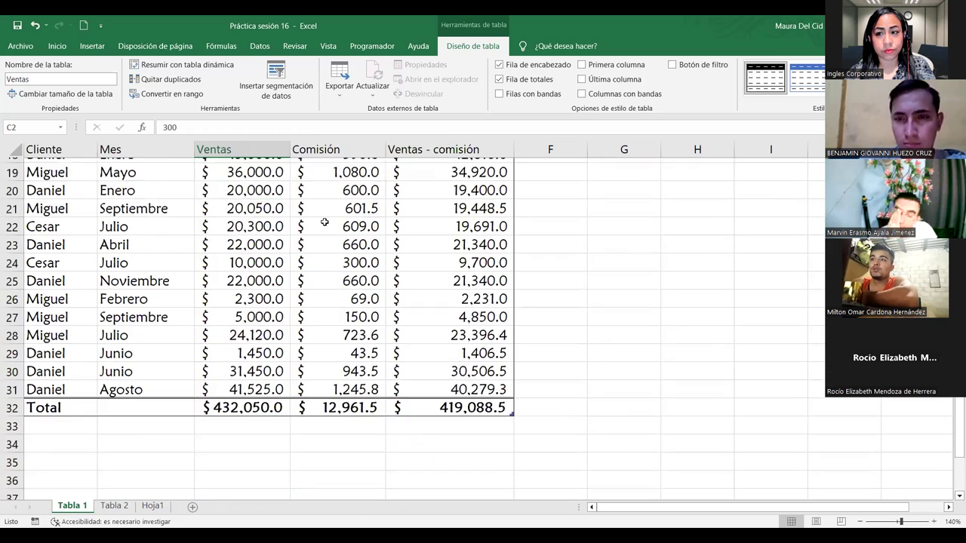
scroll(324, 222, up, 4)
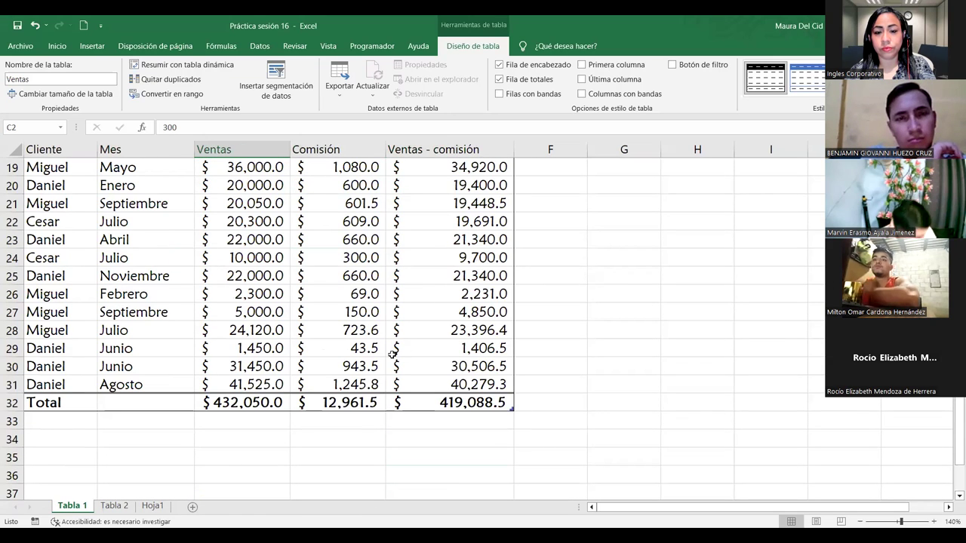
click(463, 402)
click(519, 405)
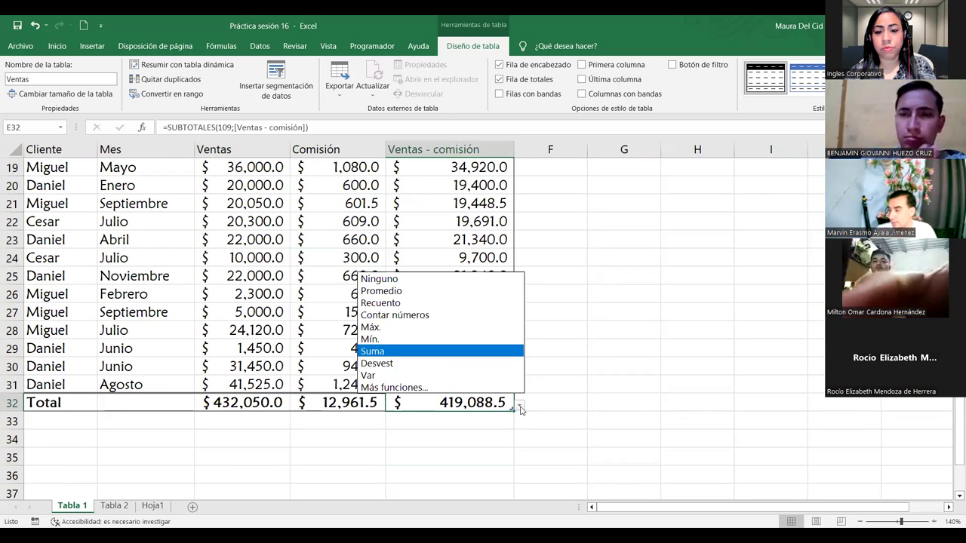
click(423, 291)
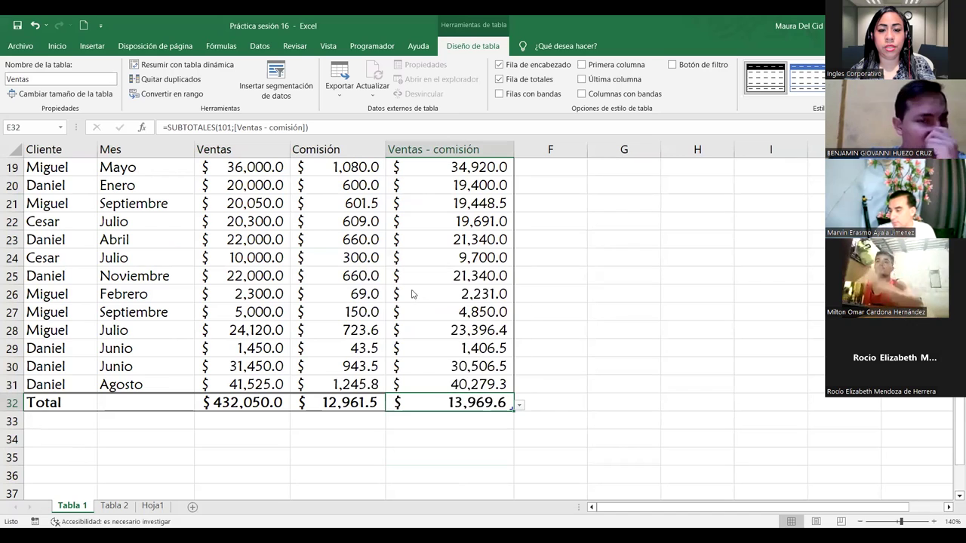
Step: Try the Máx. and Mín. functions for the Ventas - comisión total in row 32 and settle on Suma
click(520, 405)
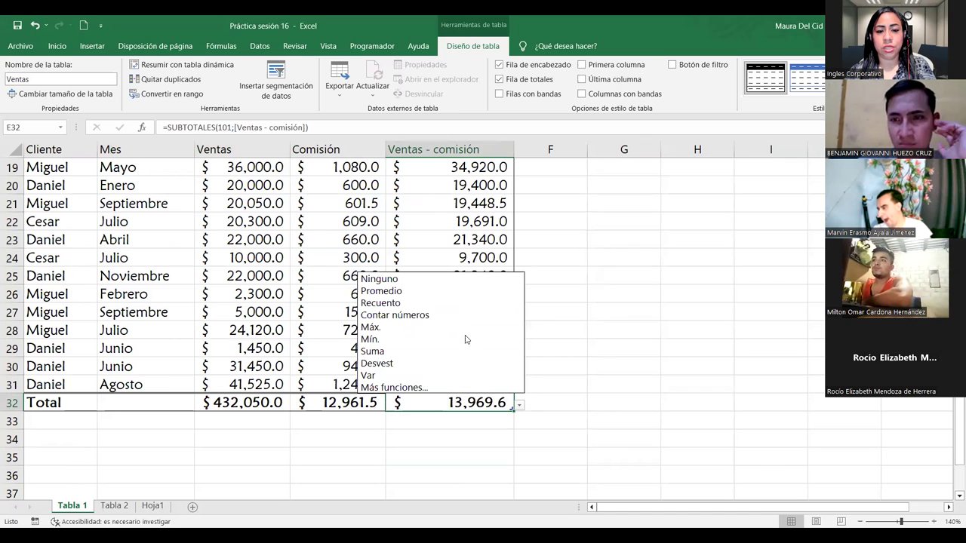
click(402, 326)
click(520, 405)
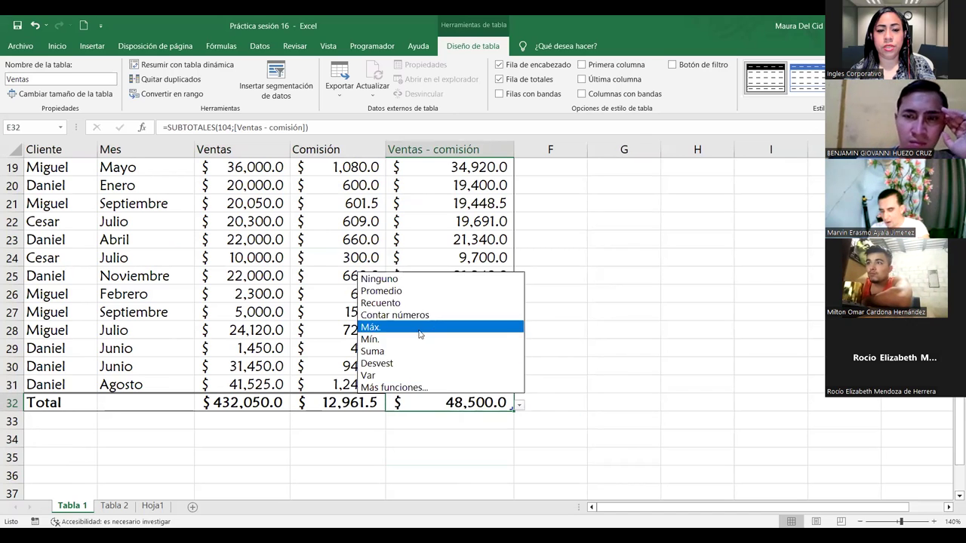
click(407, 341)
click(519, 406)
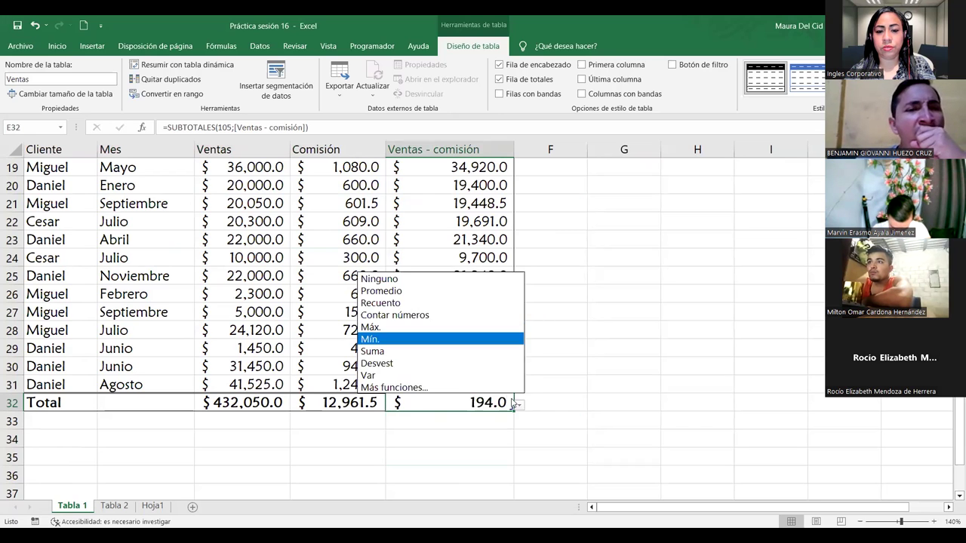
click(377, 351)
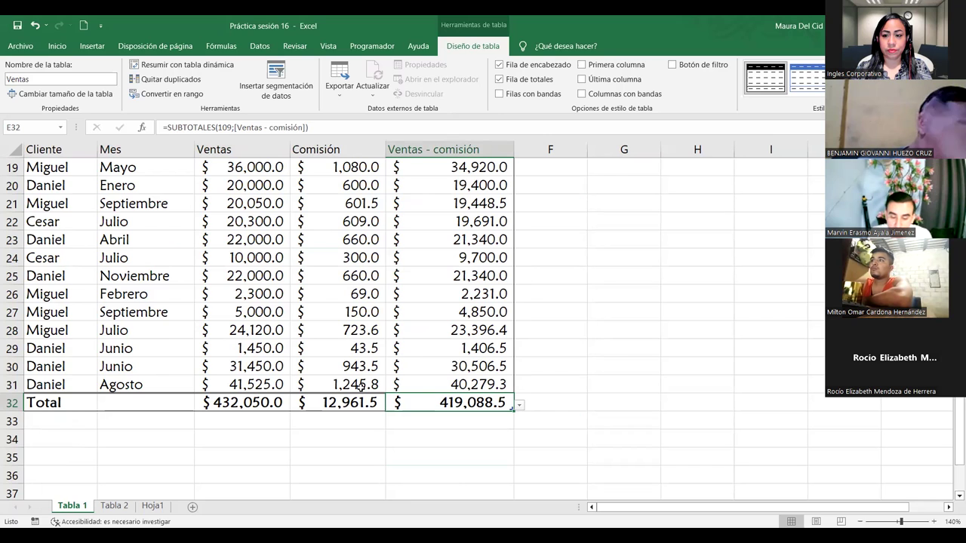
Step: Insert a slicer for the Mes column of the Ventas table
scroll(360, 387, up, 6)
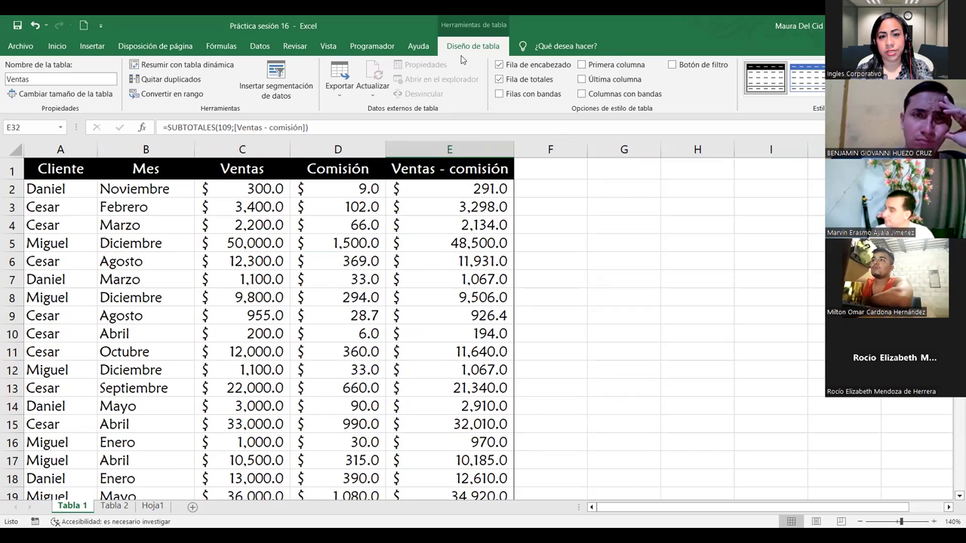
click(264, 82)
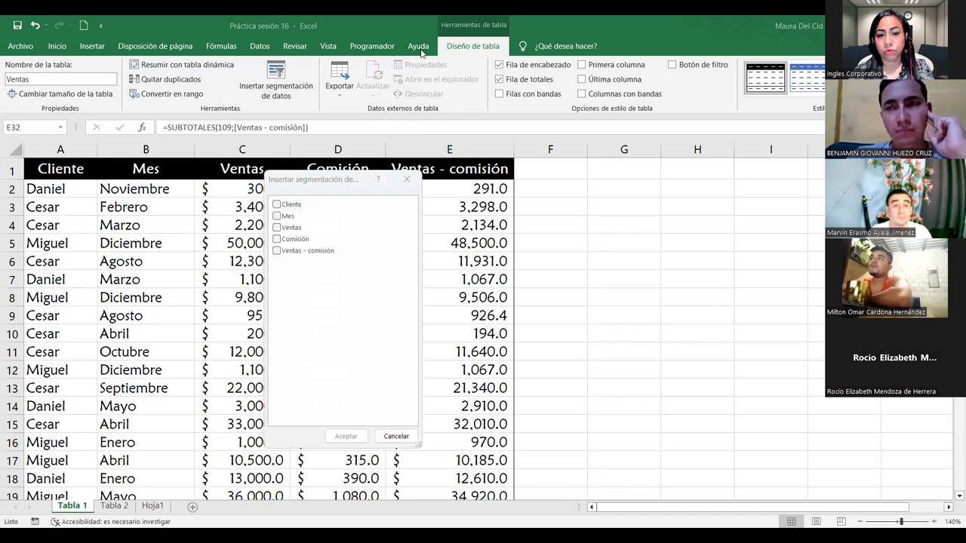
click(351, 184)
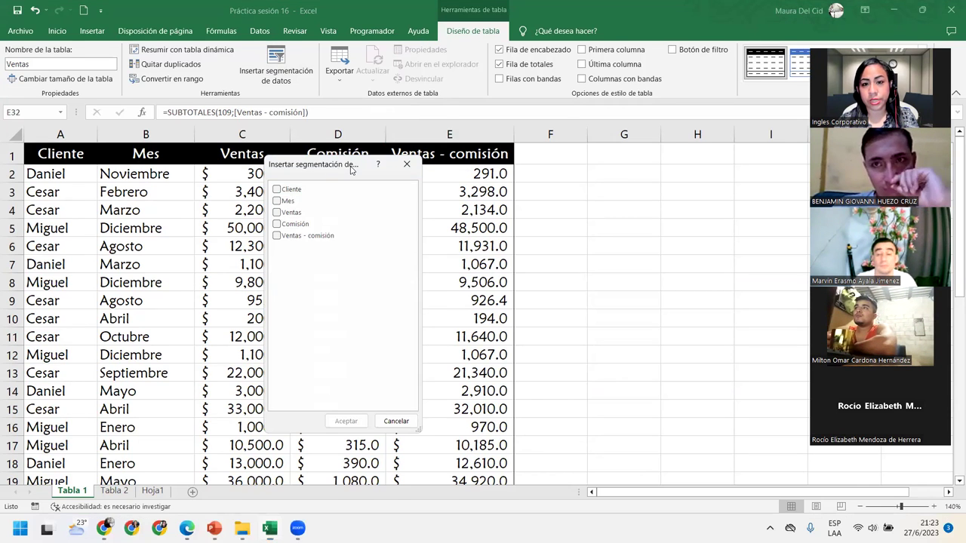
drag(350, 170, 595, 161)
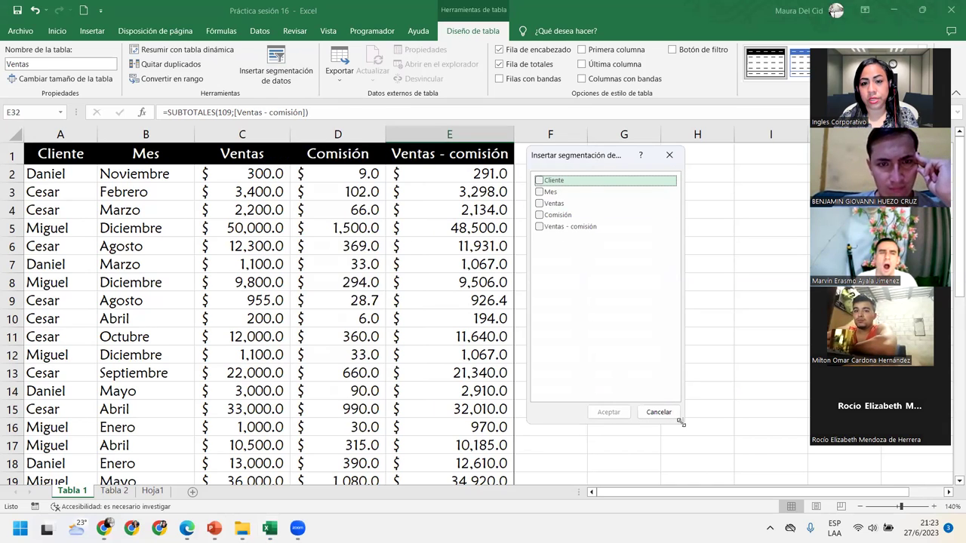
drag(681, 422, 681, 329)
drag(593, 166, 588, 192)
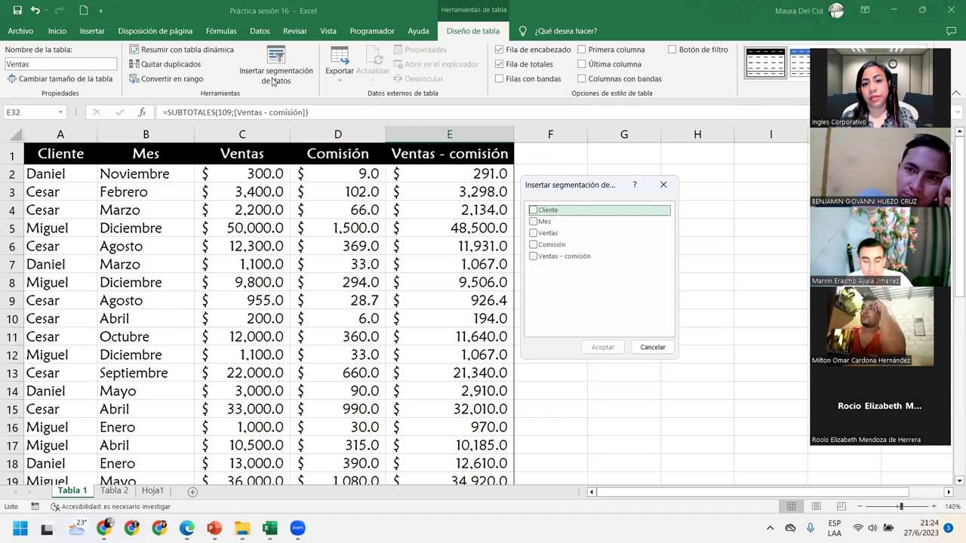
click(533, 222)
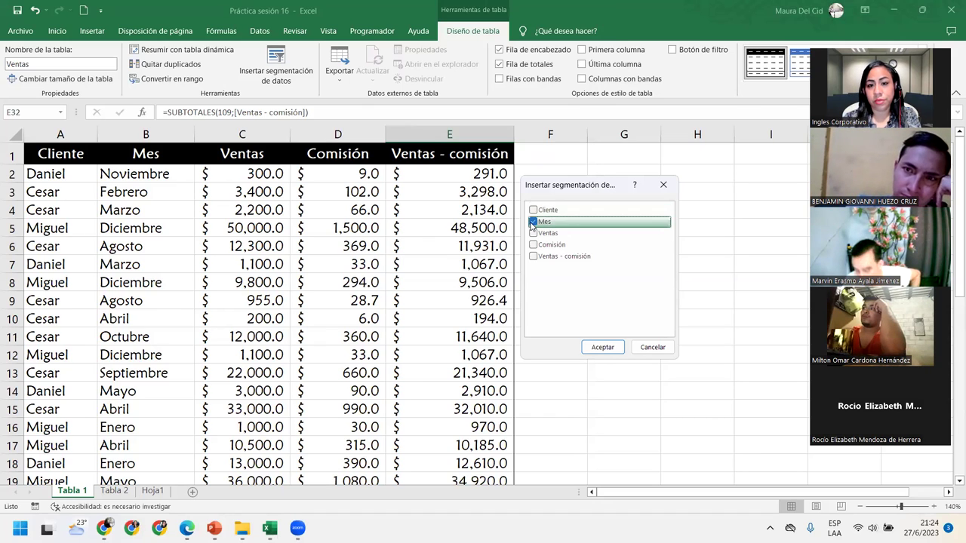
click(611, 347)
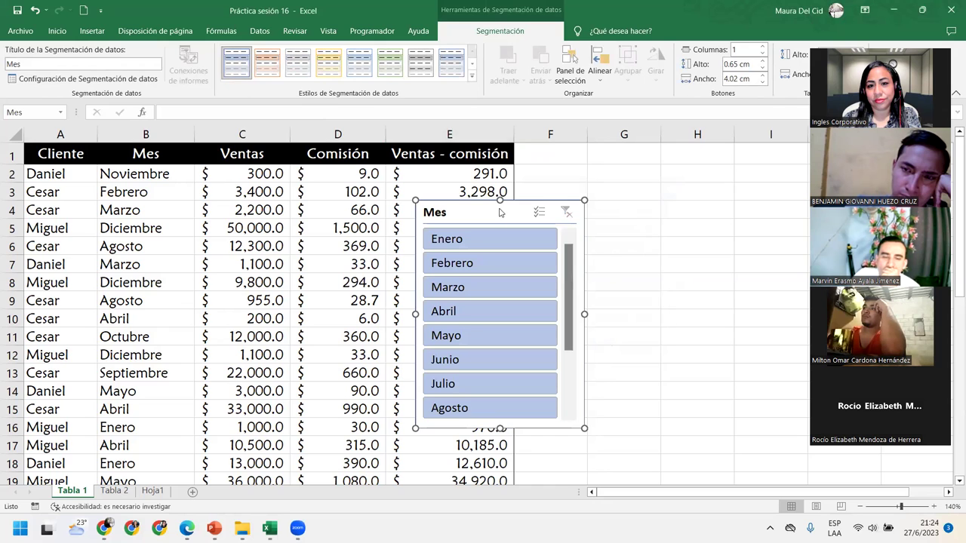
Step: Place the Mes slicer beside the table over columns F to H and look through its months
drag(488, 200, 605, 148)
drag(684, 278, 679, 323)
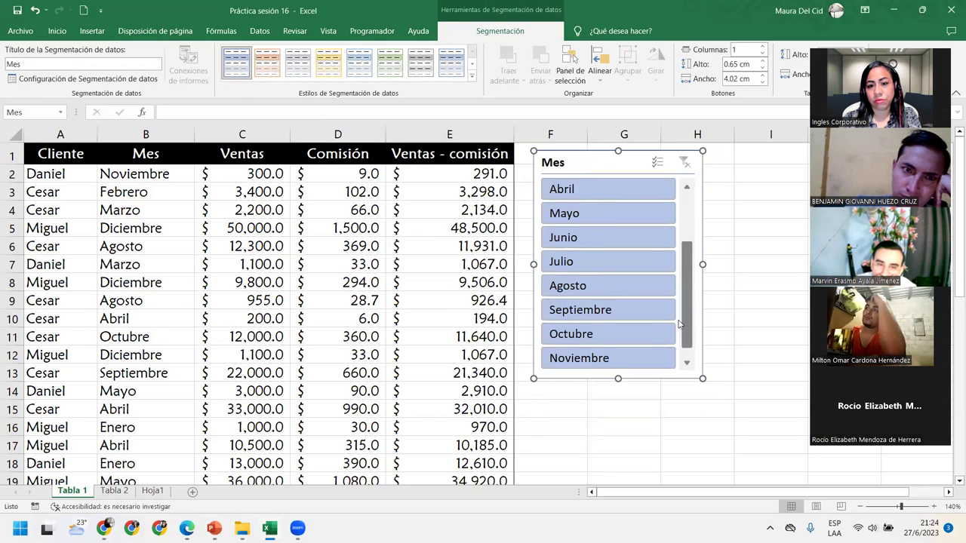
scroll(682, 363, down, 1)
scroll(680, 351, up, 4)
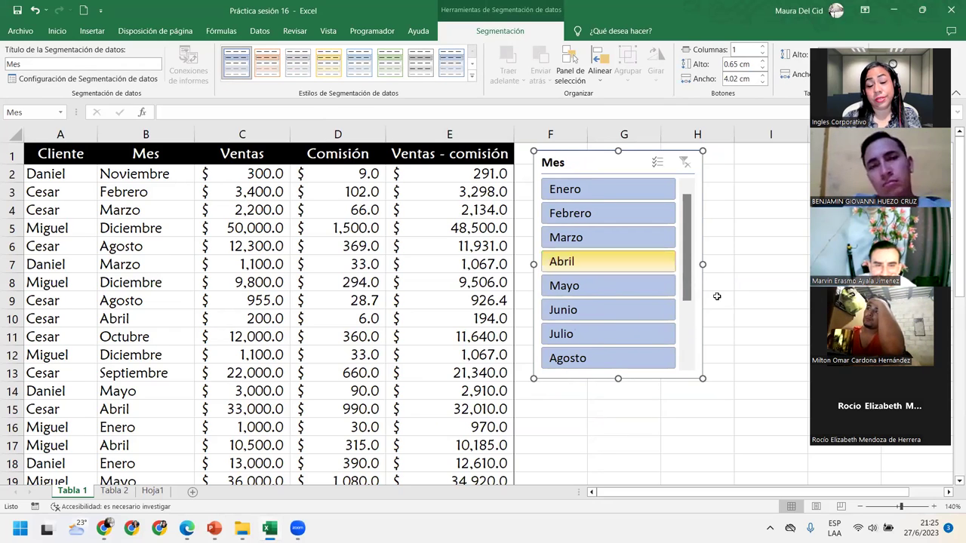
Step: Filter the table with the slicer by one month at a time: Mayo, Noviembre, Diciembre, Junio, Febrero and Enero
click(582, 287)
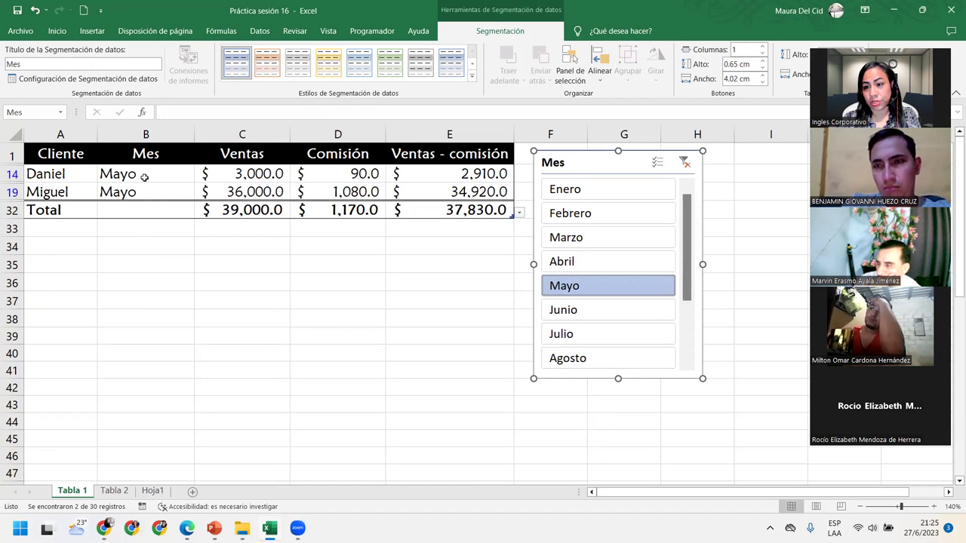
scroll(649, 328, down, 1)
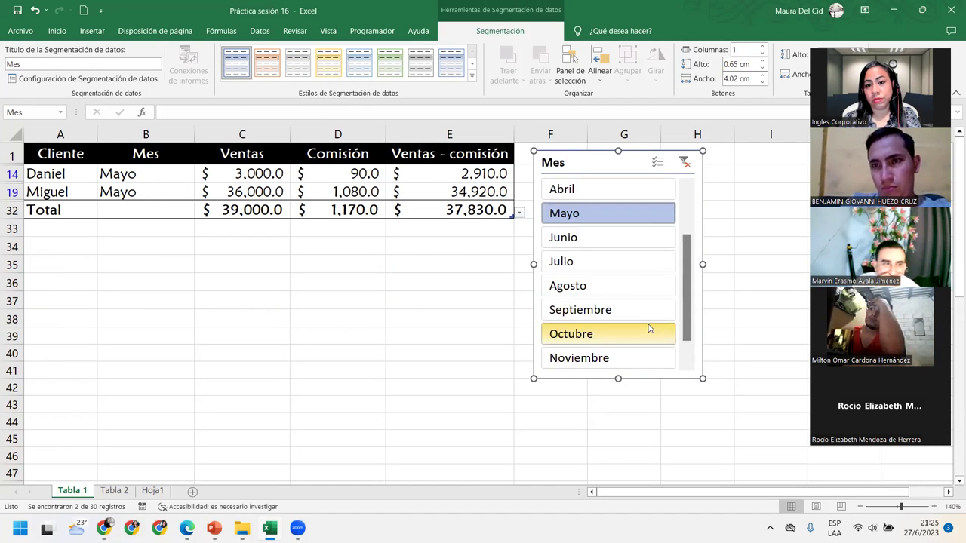
scroll(648, 328, down, 1)
click(598, 336)
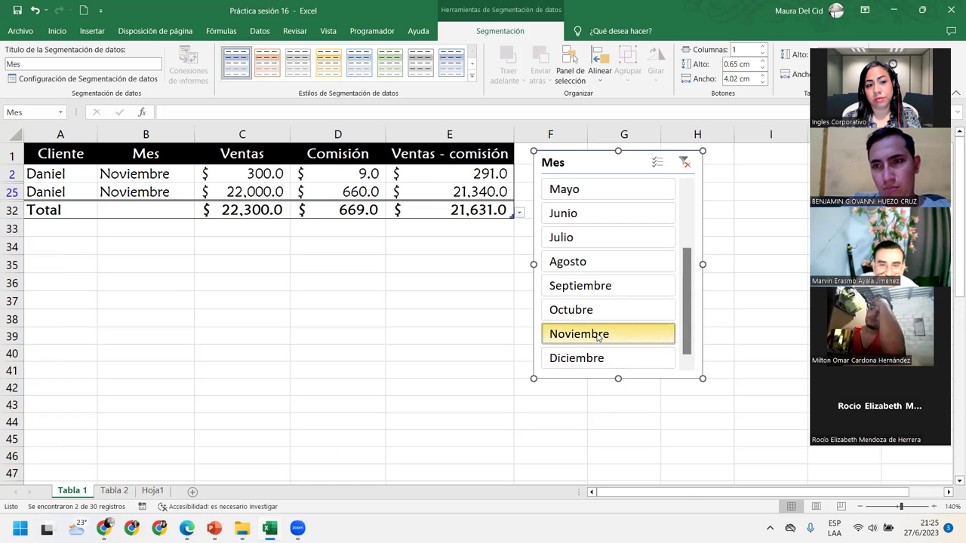
click(596, 358)
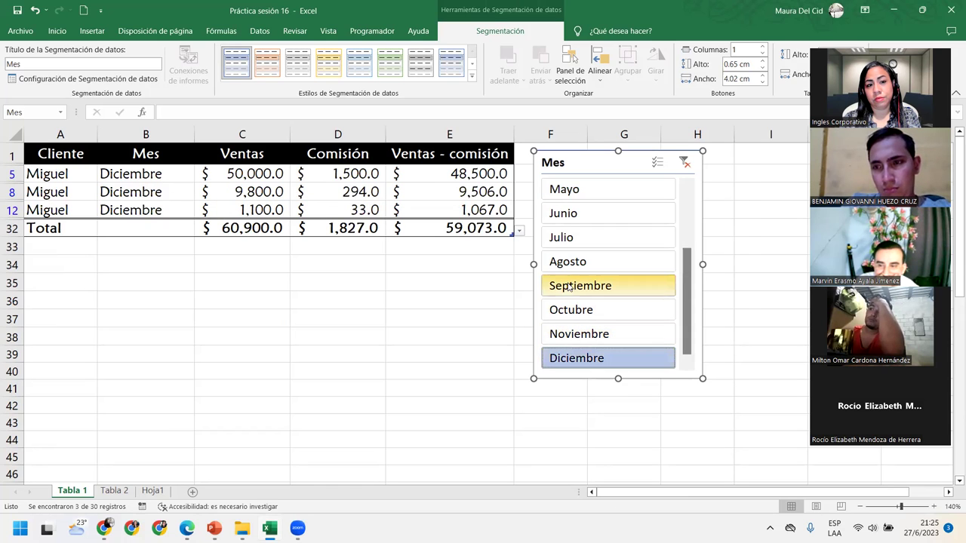
click(574, 213)
scroll(592, 249, up, 2)
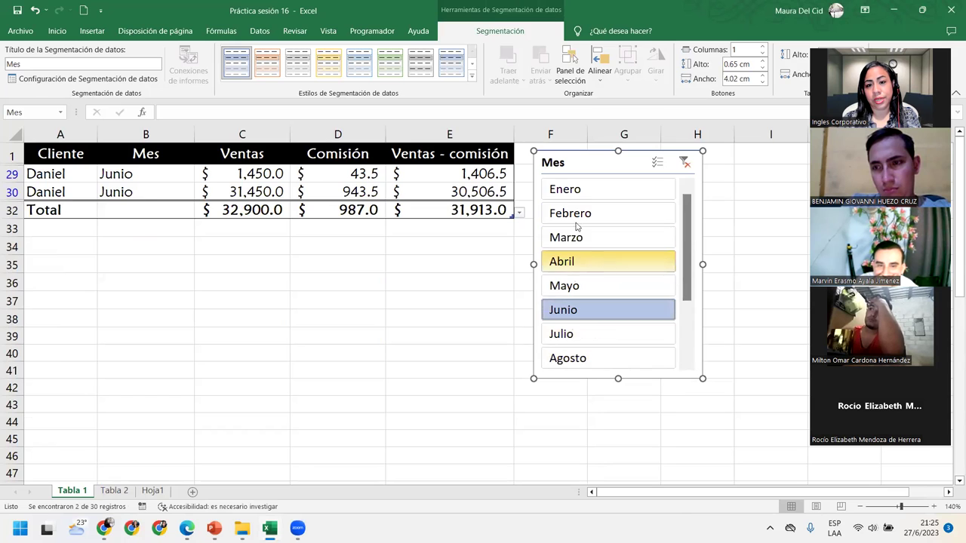
click(575, 217)
click(572, 193)
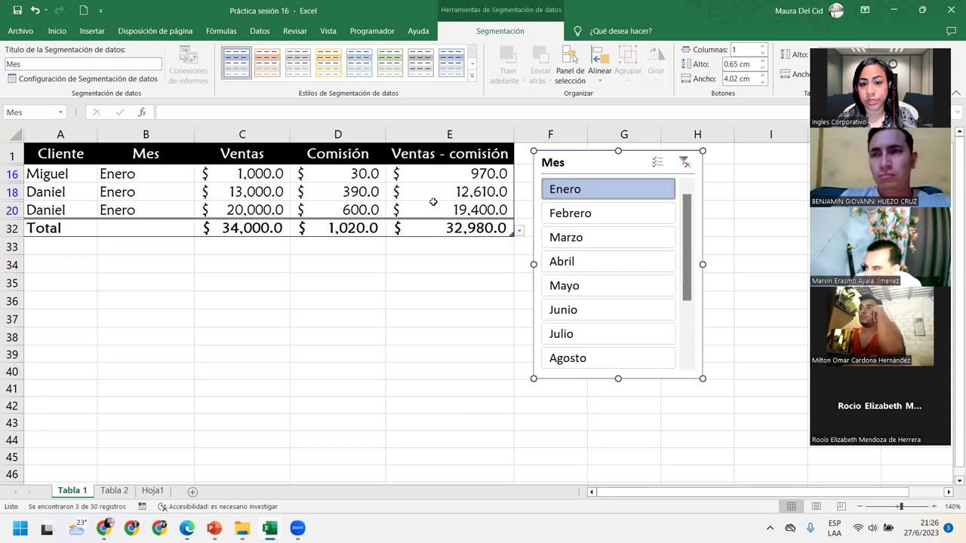
Step: Examine the Ventas, Comisión and Ventas - comisión totals in row 32 for the month of Enero
click(419, 228)
click(358, 231)
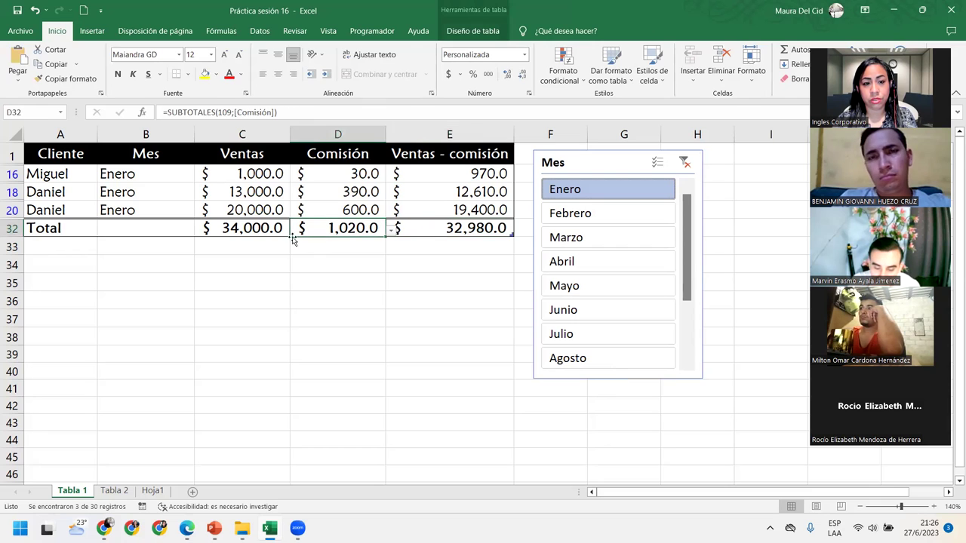
click(226, 217)
click(227, 226)
click(317, 228)
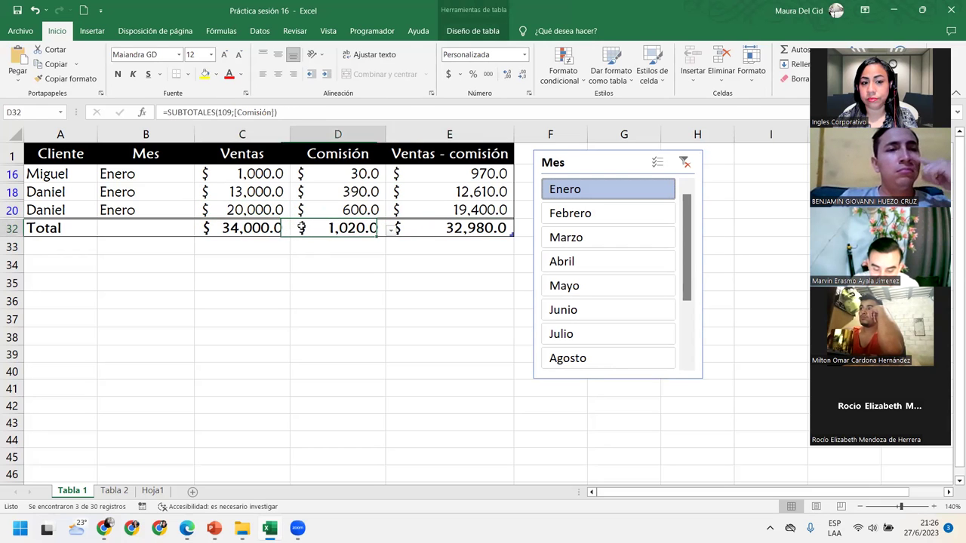
click(461, 227)
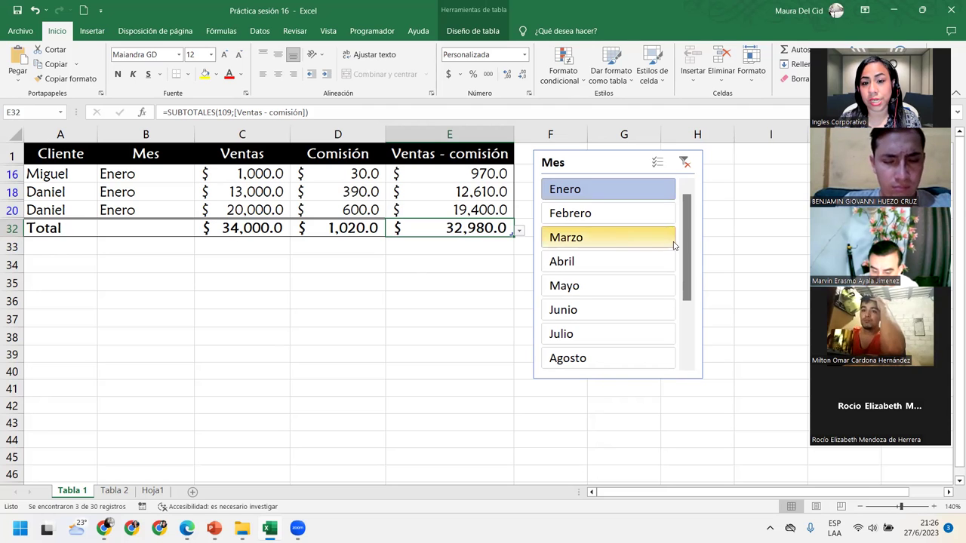
Step: Switch the month filter to Febrero, Marzo and finally Abril
click(631, 213)
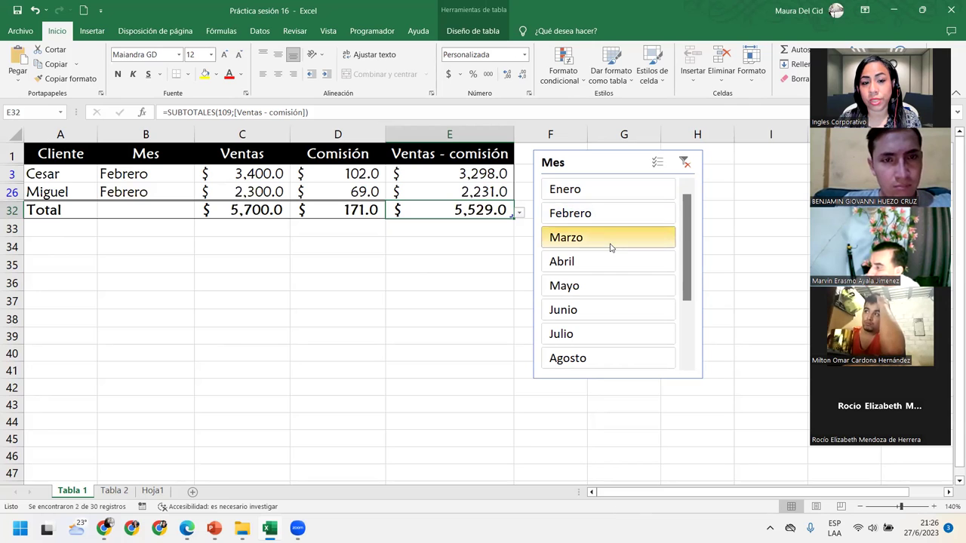
click(611, 238)
click(606, 265)
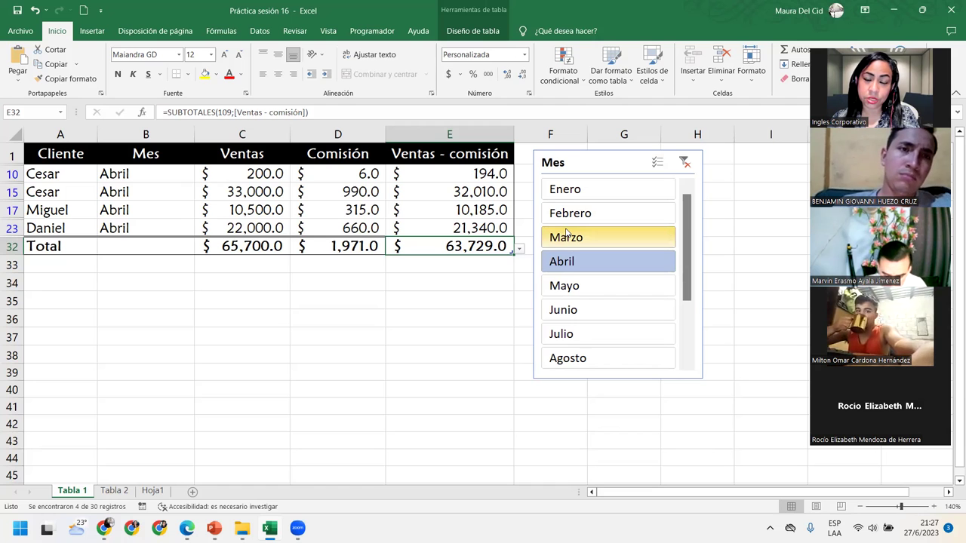
Step: Enable multiple selection in the Mes slicer and add Mayo and Junio to the Abril filter
click(657, 165)
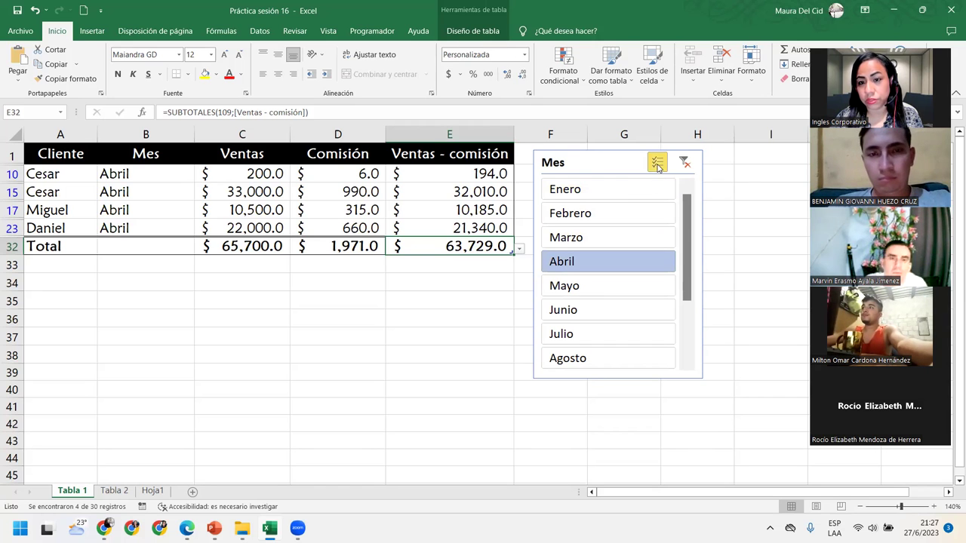
click(614, 287)
click(611, 308)
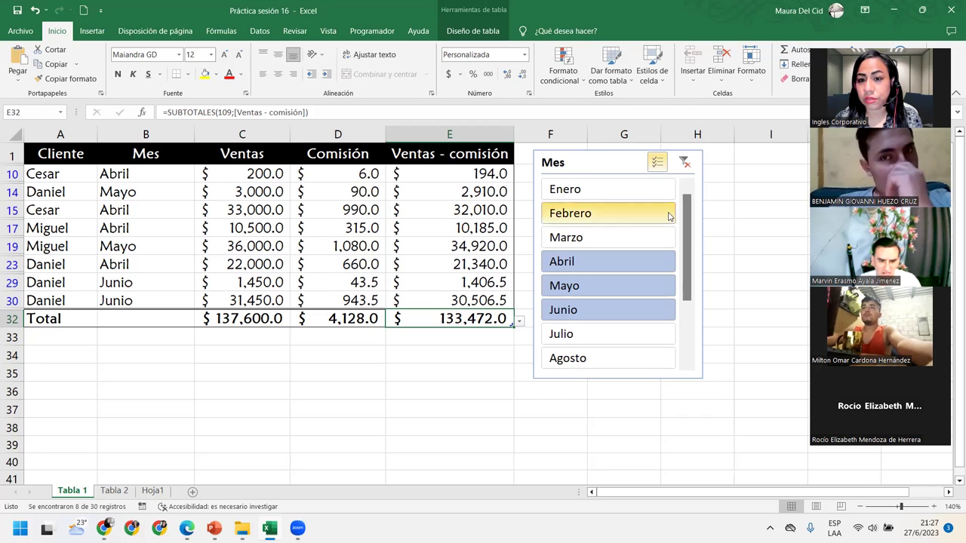
click(657, 163)
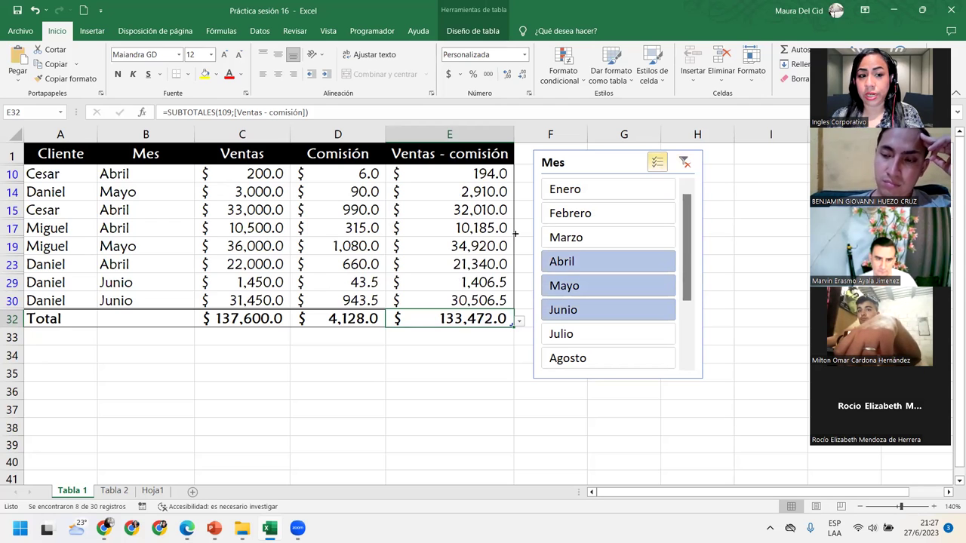
Step: Sort the filtered table rows alphabetically from A to Z by the Mes column
click(278, 264)
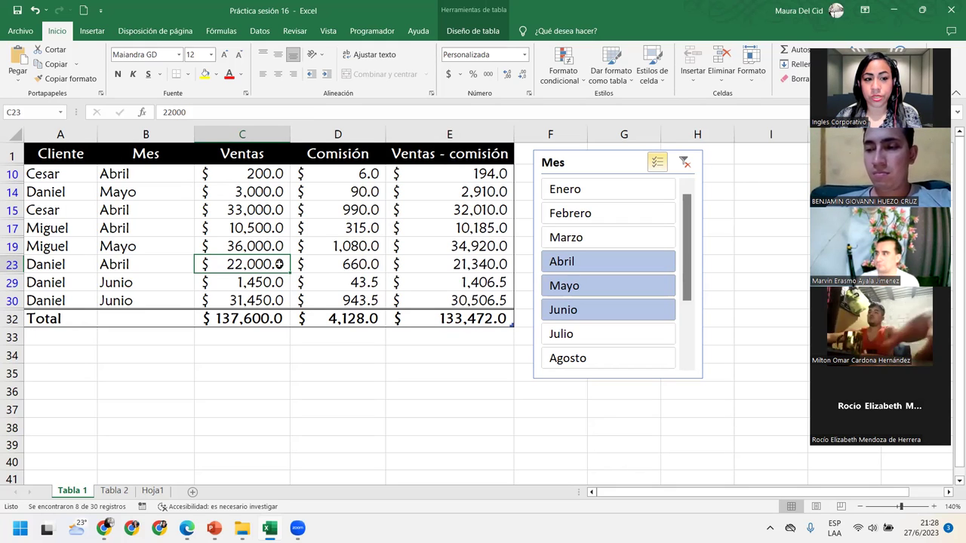
click(107, 208)
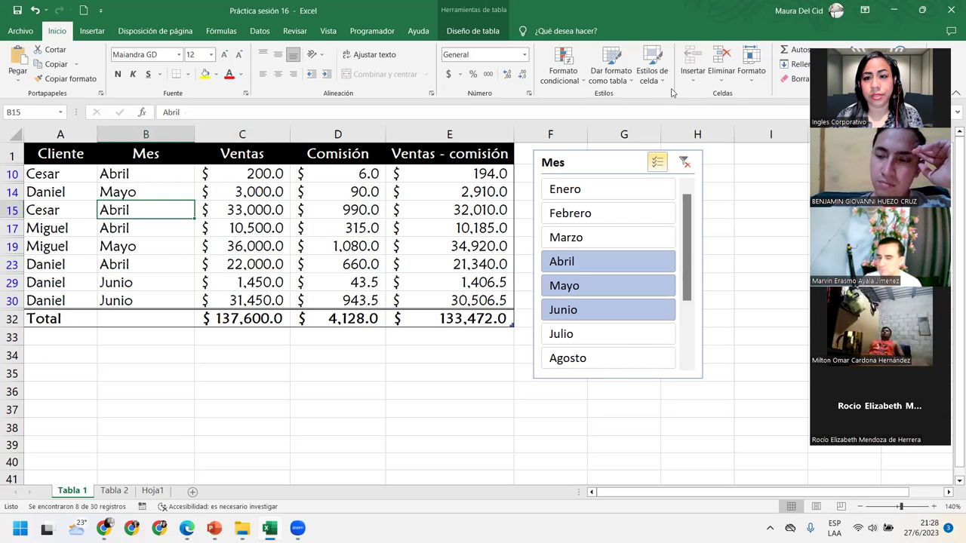
click(259, 31)
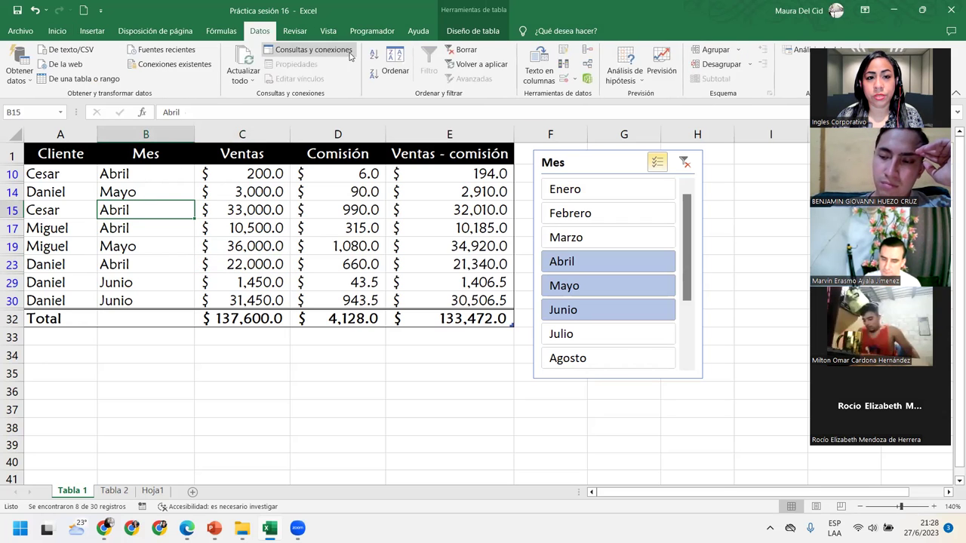
click(373, 56)
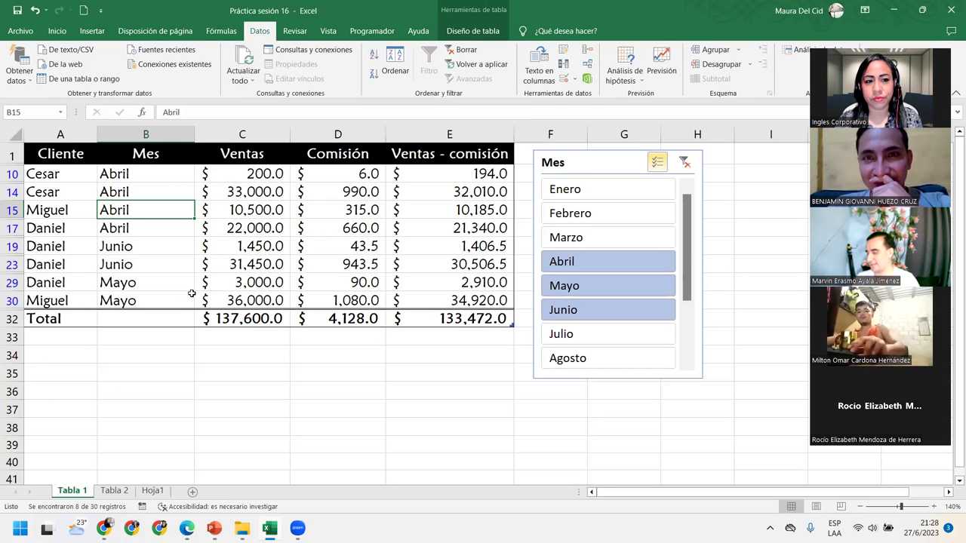
click(168, 252)
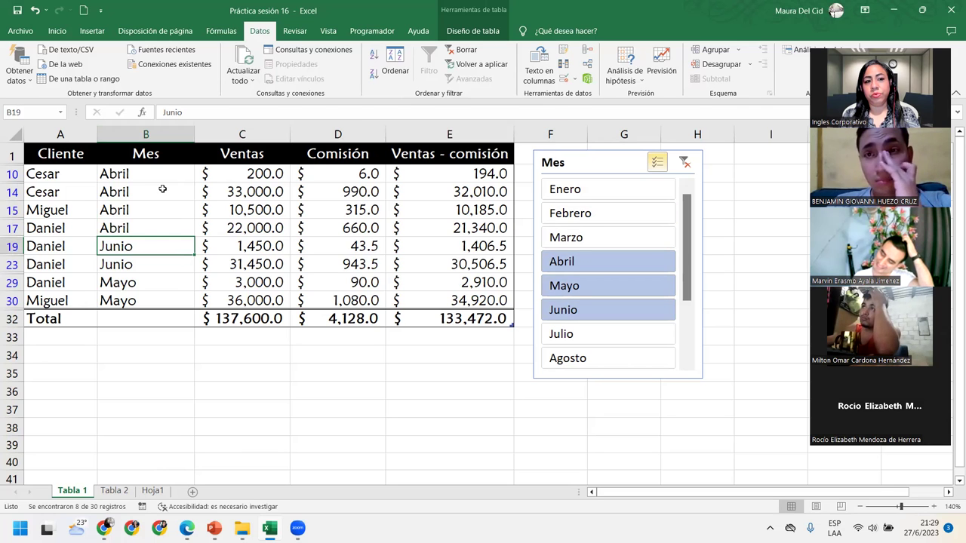
Step: Move the Mes slicer closer to the table's edge and clear its month filter
click(578, 167)
drag(578, 167, 565, 167)
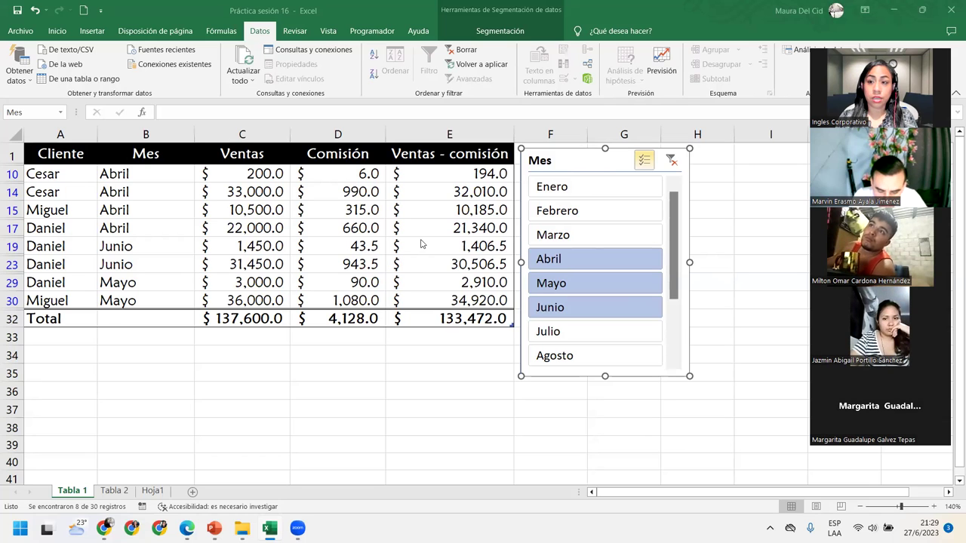
click(671, 160)
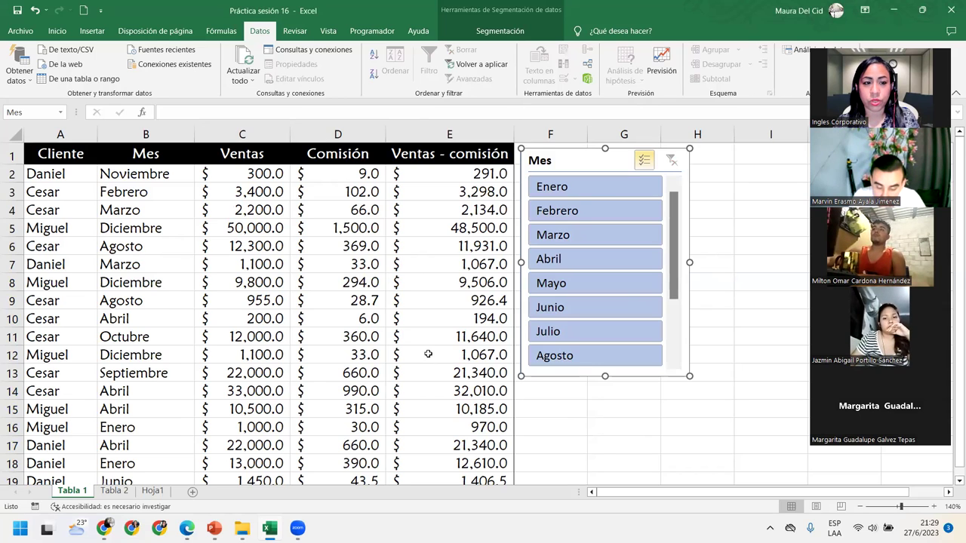
click(165, 243)
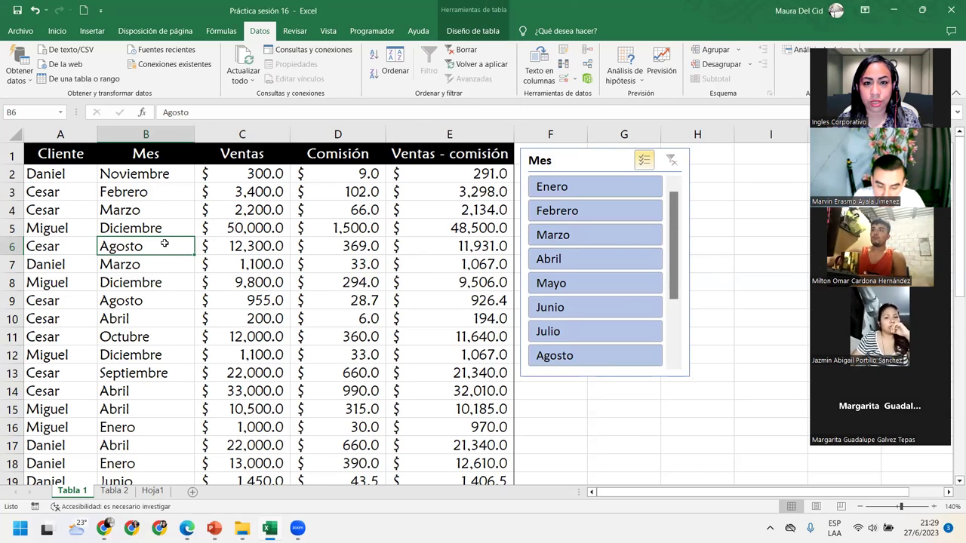
scroll(165, 244, down, 5)
scroll(164, 243, up, 5)
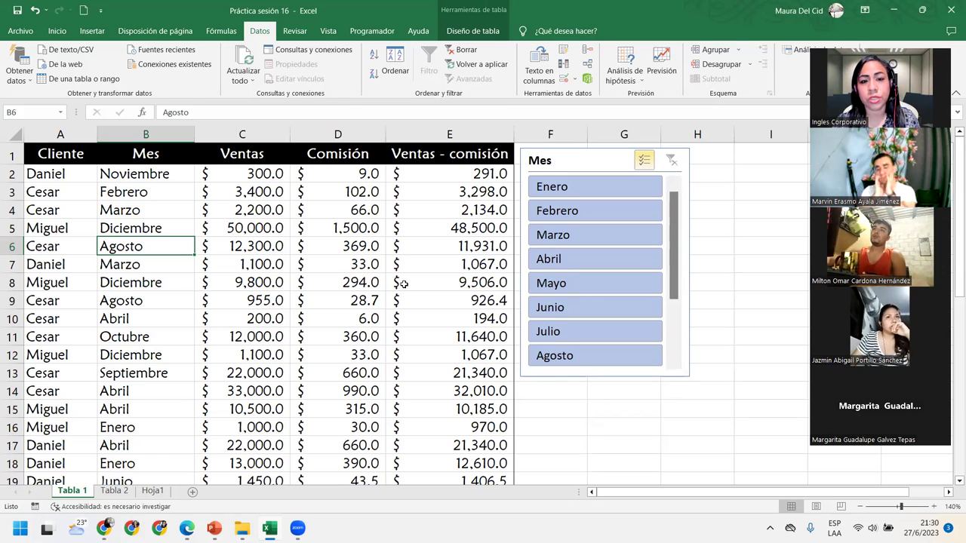
Step: Insert a slicer for the Cliente column and fit it, shortened to its buttons, directly below the Mes slicer
click(476, 32)
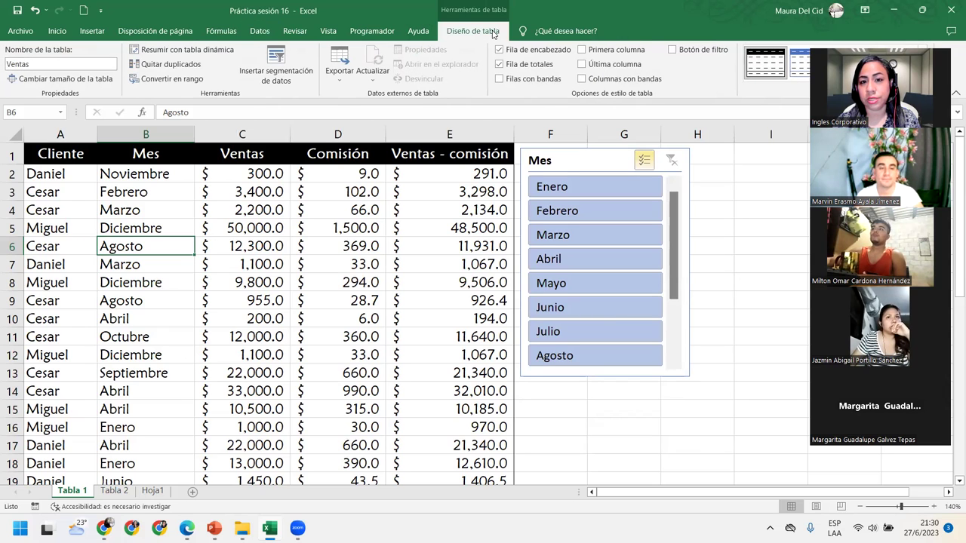
click(299, 55)
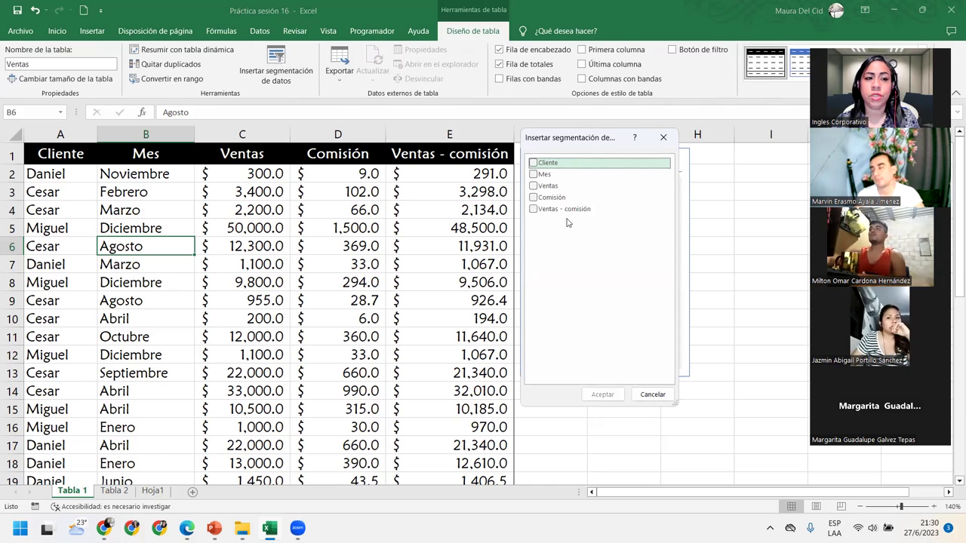
click(543, 163)
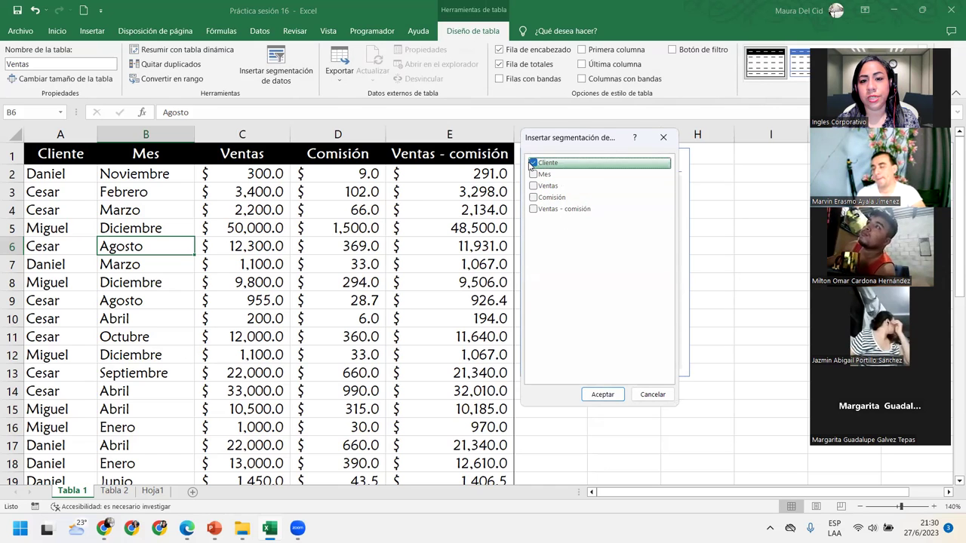
click(602, 395)
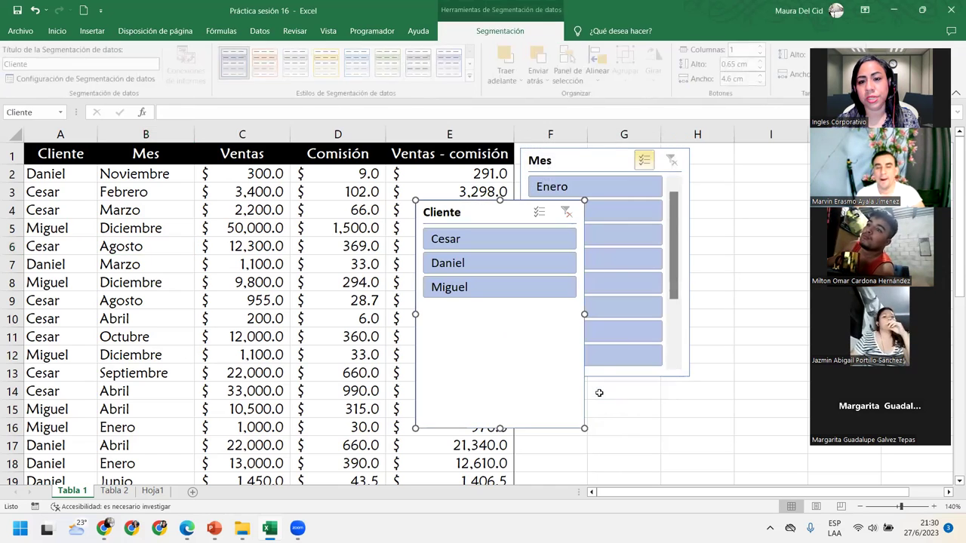
drag(498, 427, 518, 318)
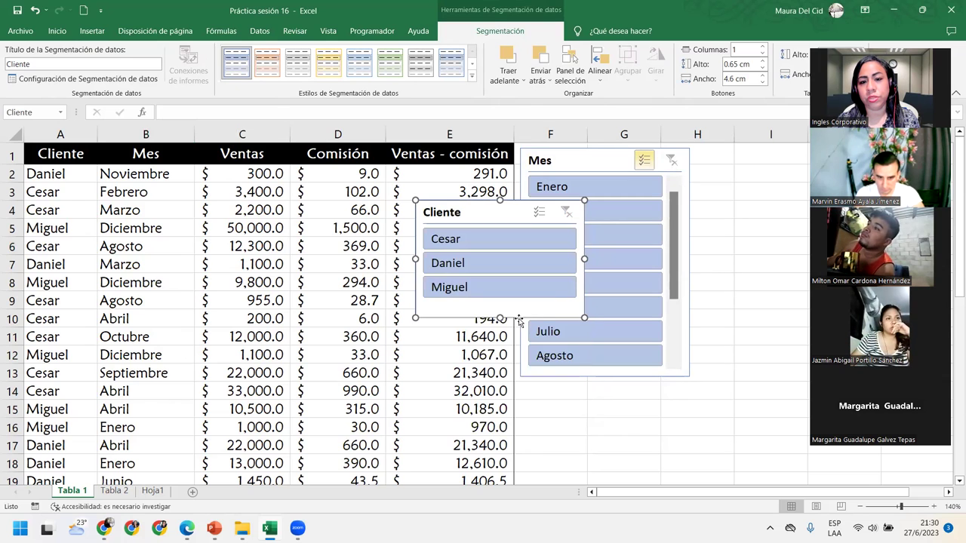
drag(502, 216, 586, 391)
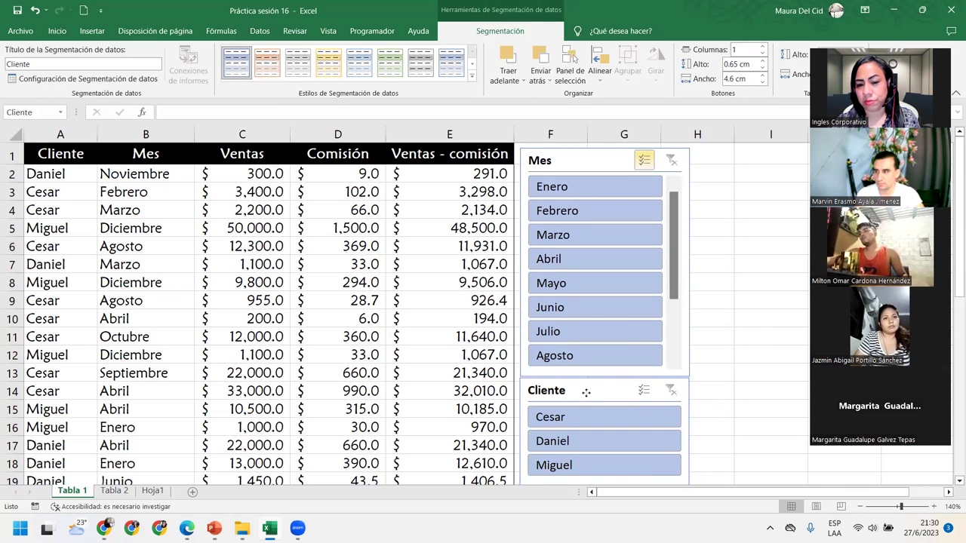
Step: Filter the table by each of the three clients in turn with the Cliente slicer, and clear that filter
click(562, 418)
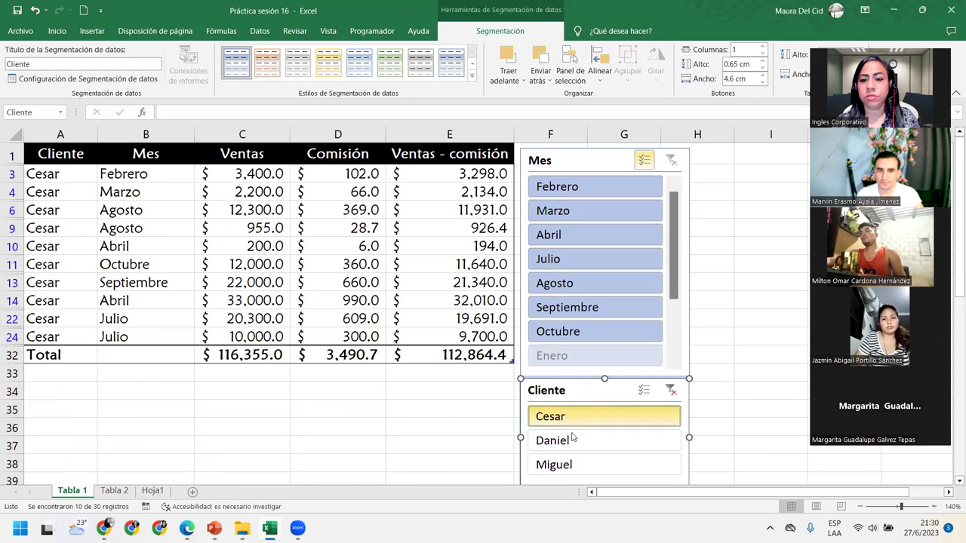
click(572, 438)
click(574, 465)
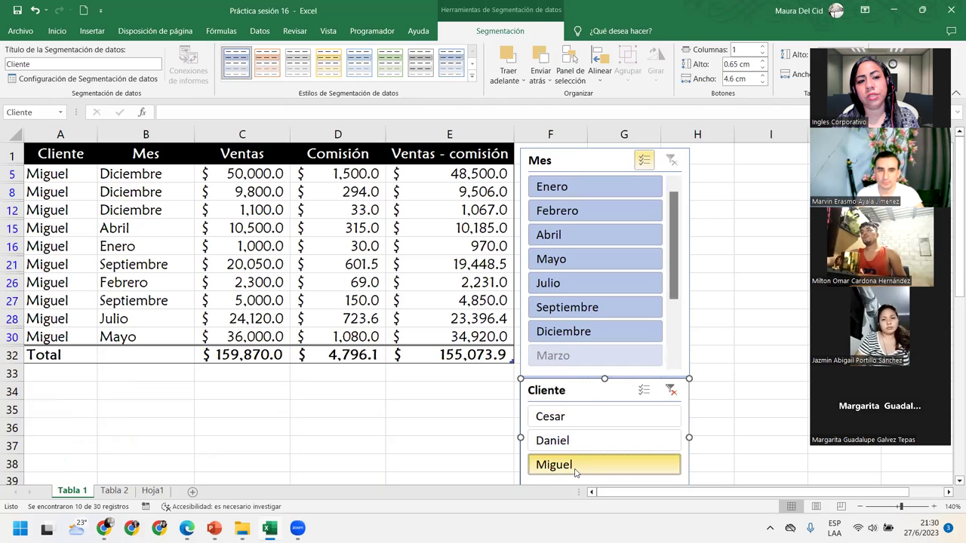
click(581, 442)
click(582, 421)
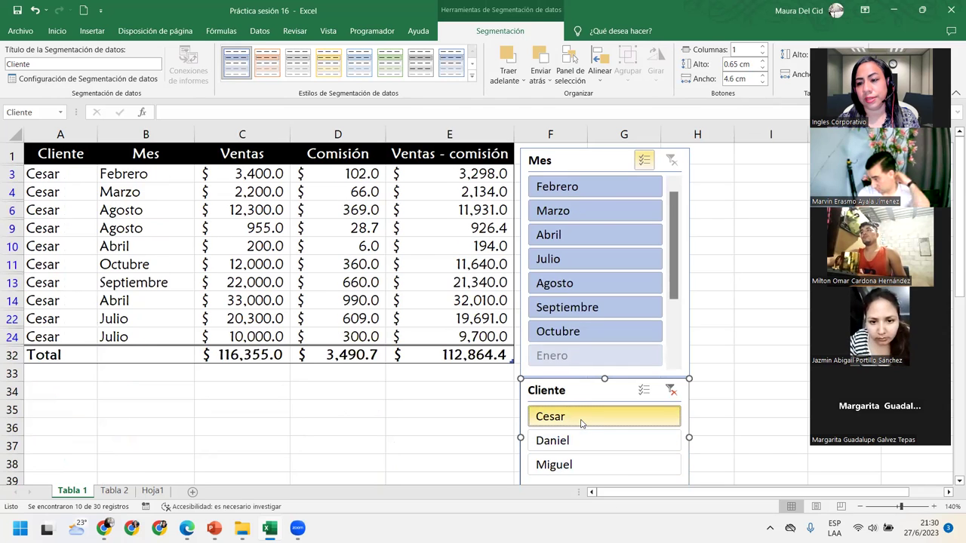
click(608, 443)
click(603, 464)
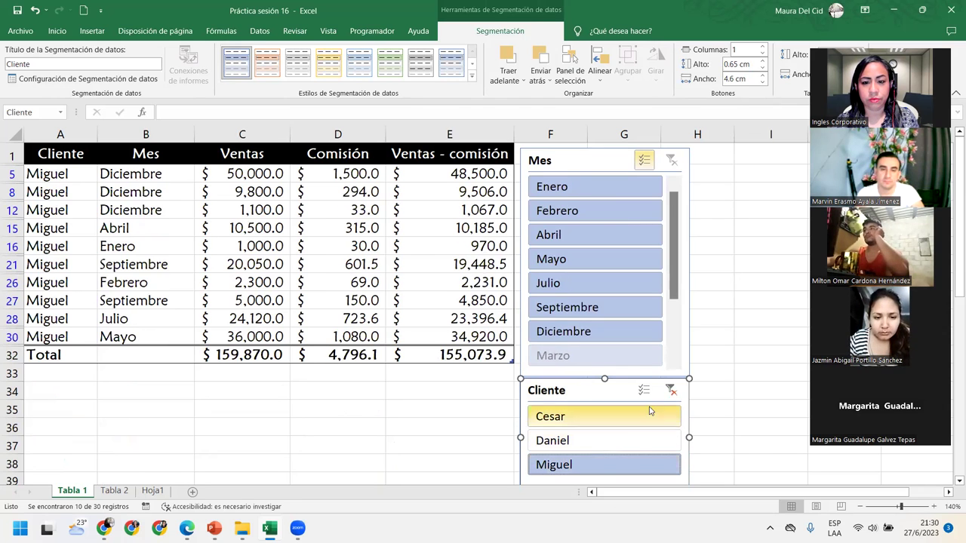
click(670, 391)
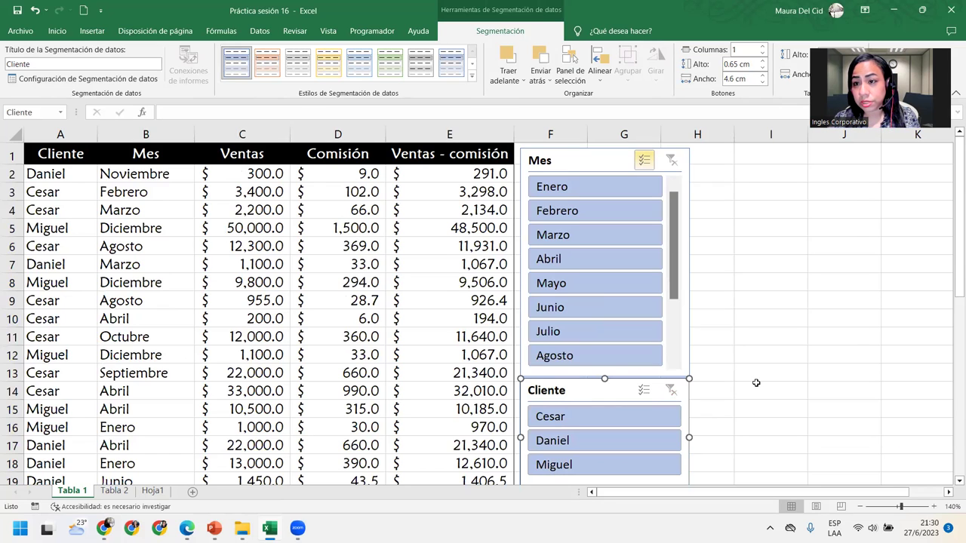
Step: Dismiss the mail notification and set the Mes slicer to arrange its buttons in 3 columns
click(593, 164)
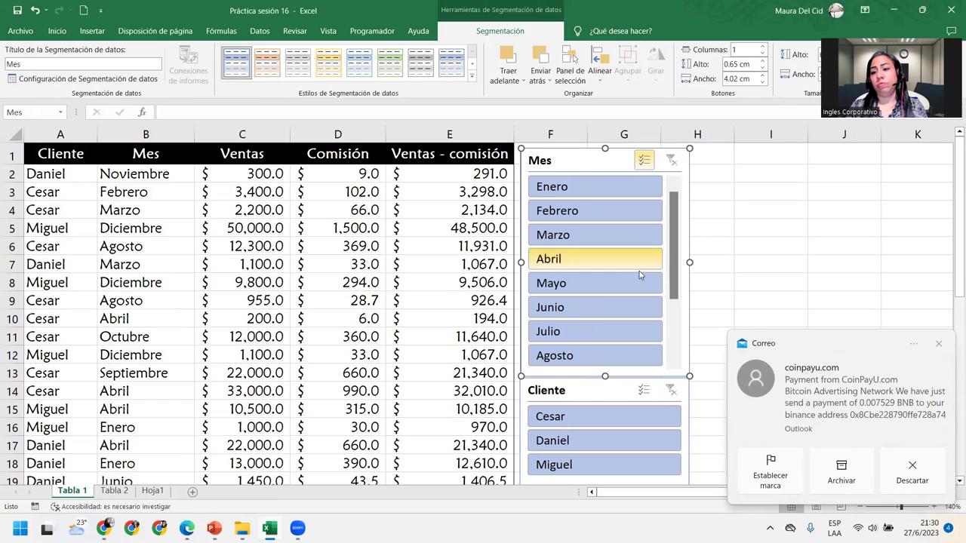
click(939, 344)
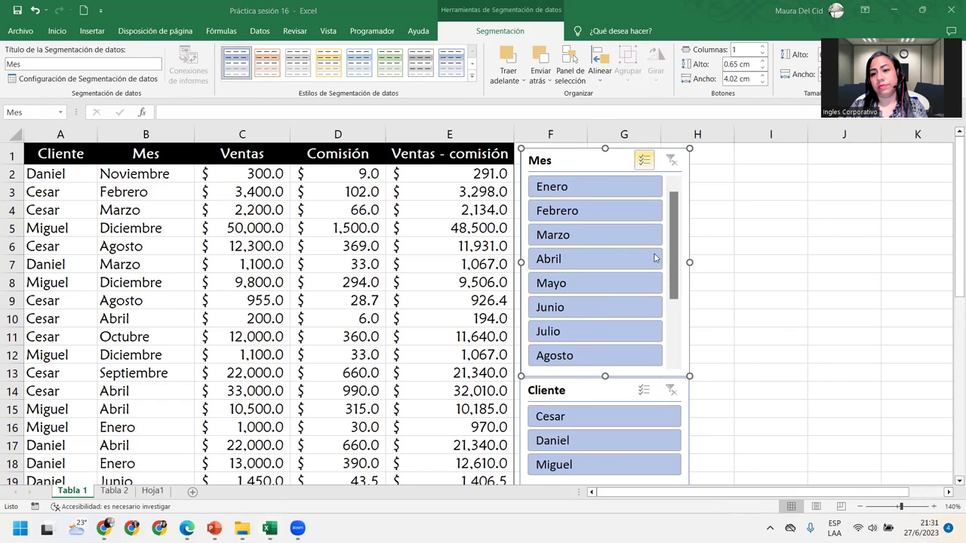
drag(671, 271, 685, 112)
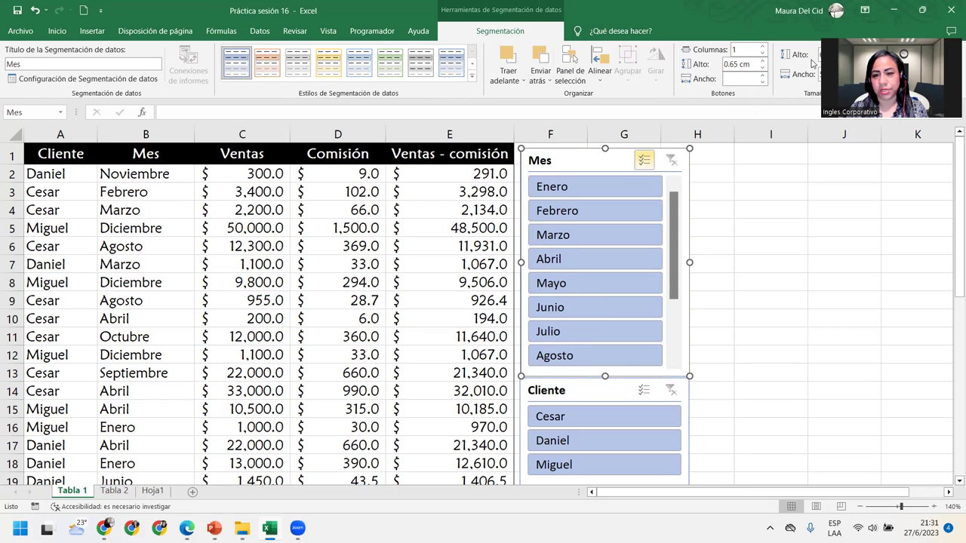
click(762, 47)
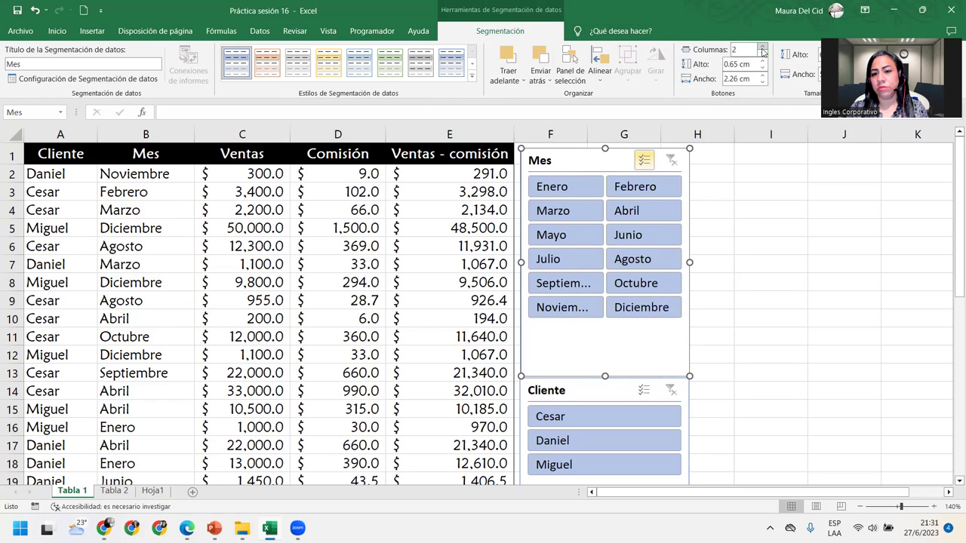
click(762, 47)
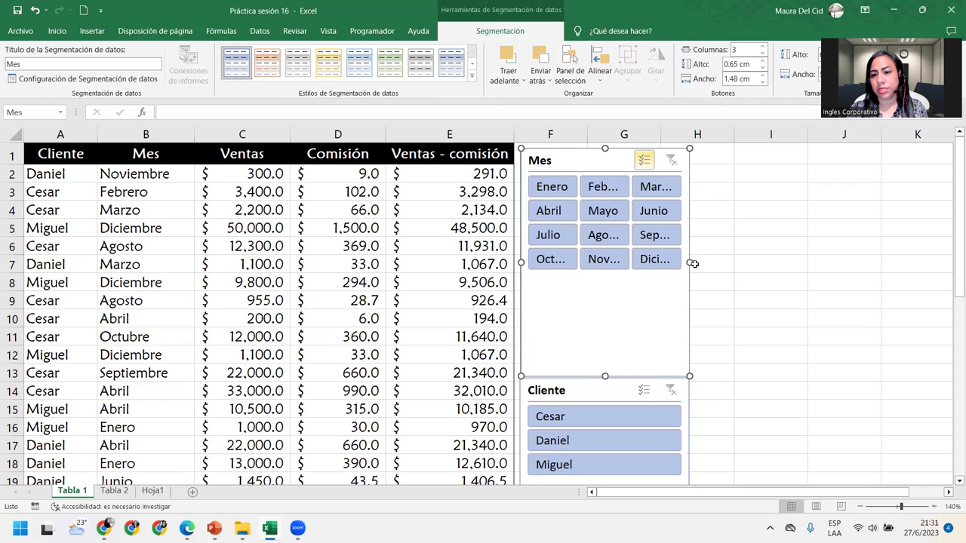
Step: Resize the Mes slicer to fit its full month names, and place the Cliente slicer, narrowed to about one month column, directly beneath it
drag(693, 263, 795, 277)
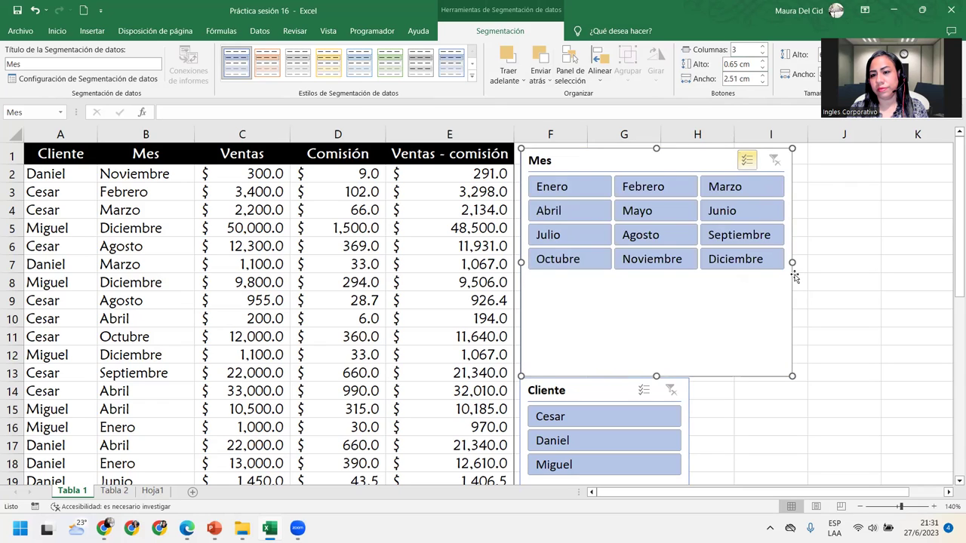
drag(654, 373, 656, 283)
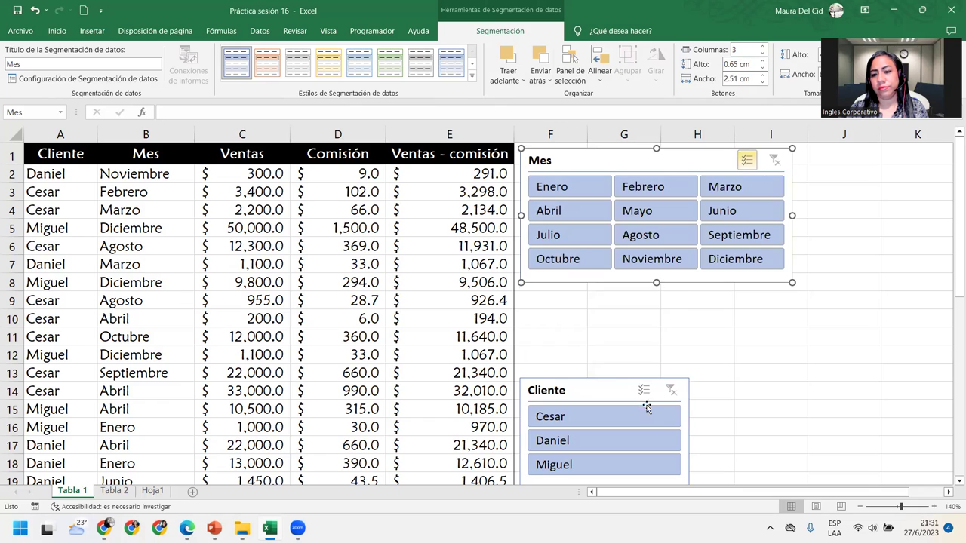
drag(567, 390, 570, 297)
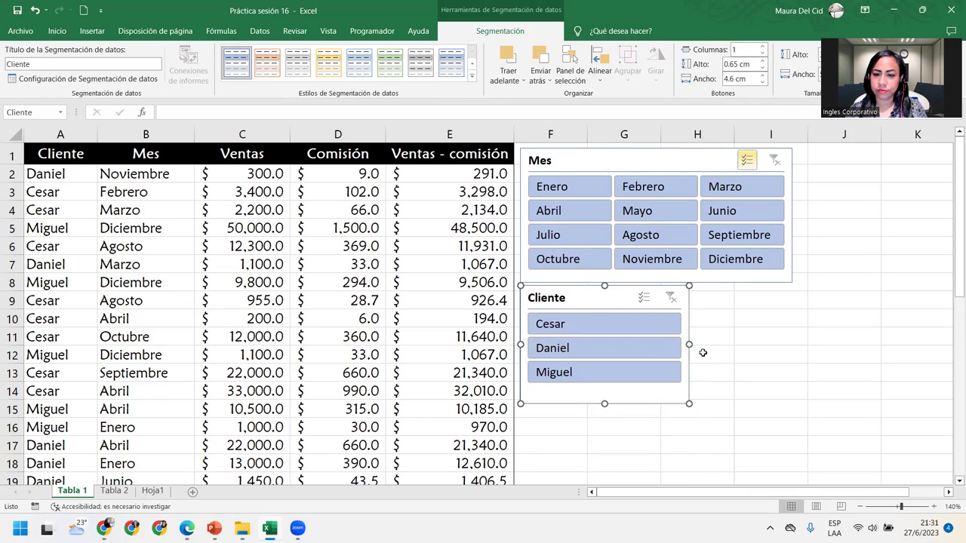
drag(687, 342, 618, 343)
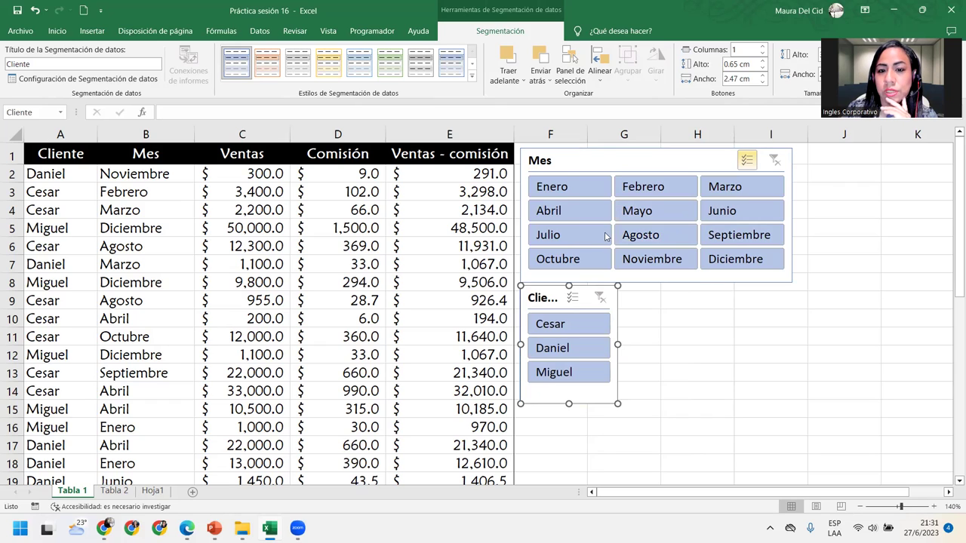
Step: Filter the table to Abril, Mayo and Junio using multiple selection in the Mes slicer
click(745, 161)
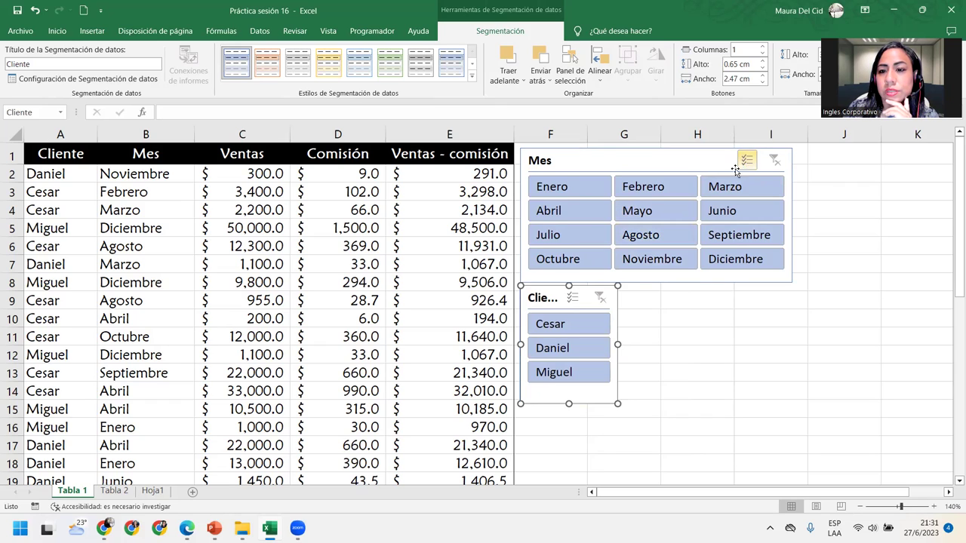
click(559, 210)
click(746, 161)
click(639, 211)
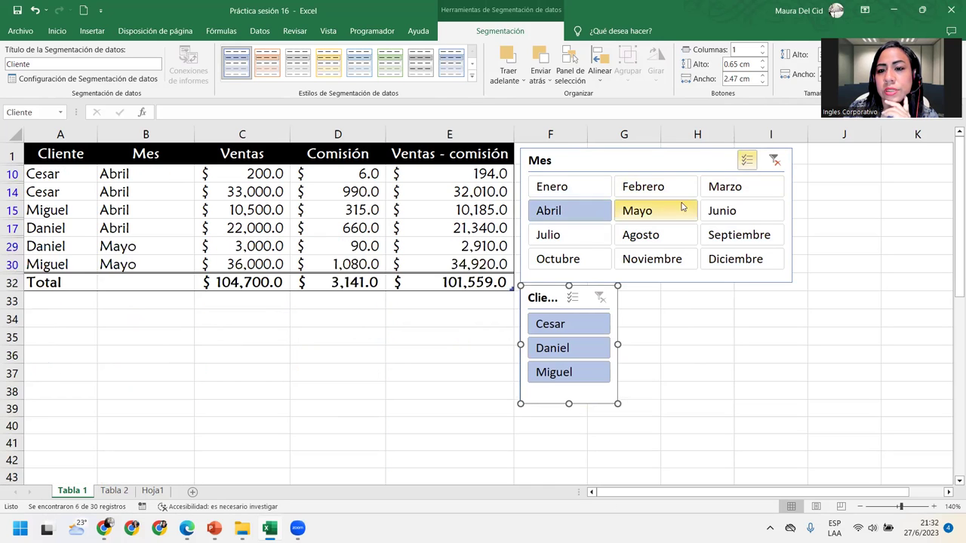
click(736, 210)
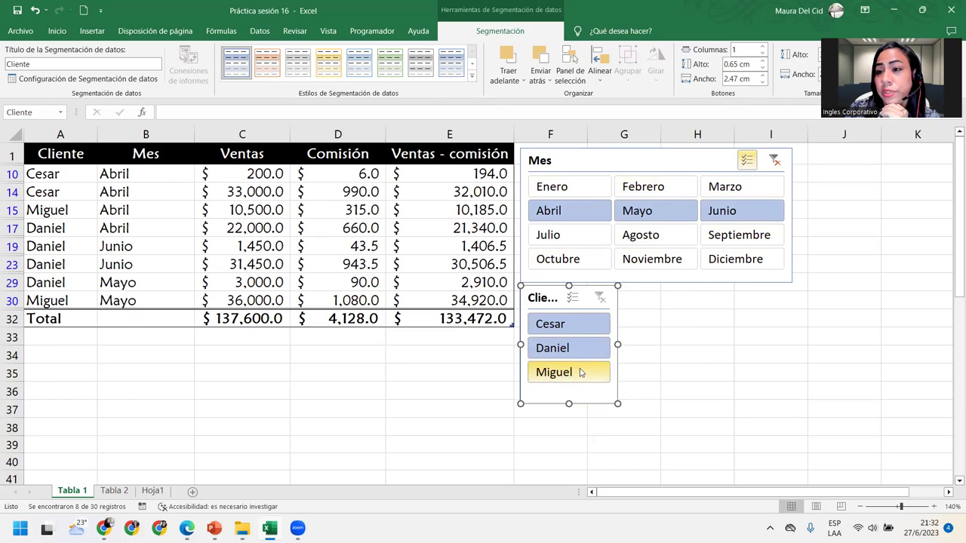
Step: Narrow the results to the second client without Abril, and clear the filters of both slicers
click(581, 359)
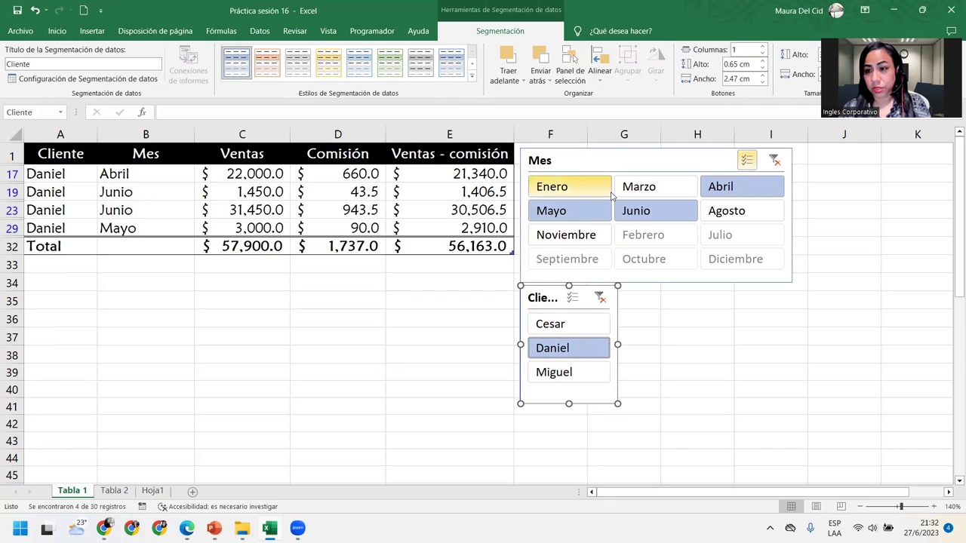
click(739, 188)
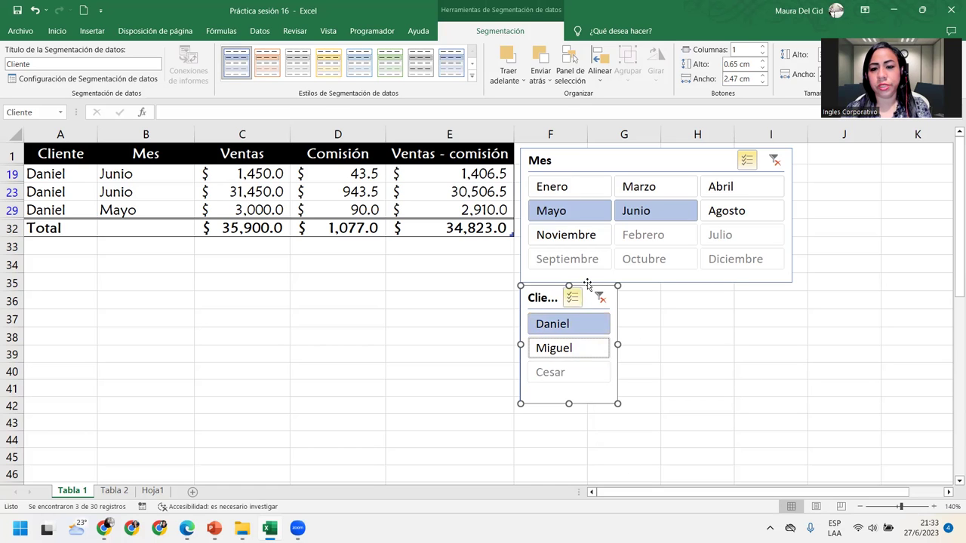
click(598, 300)
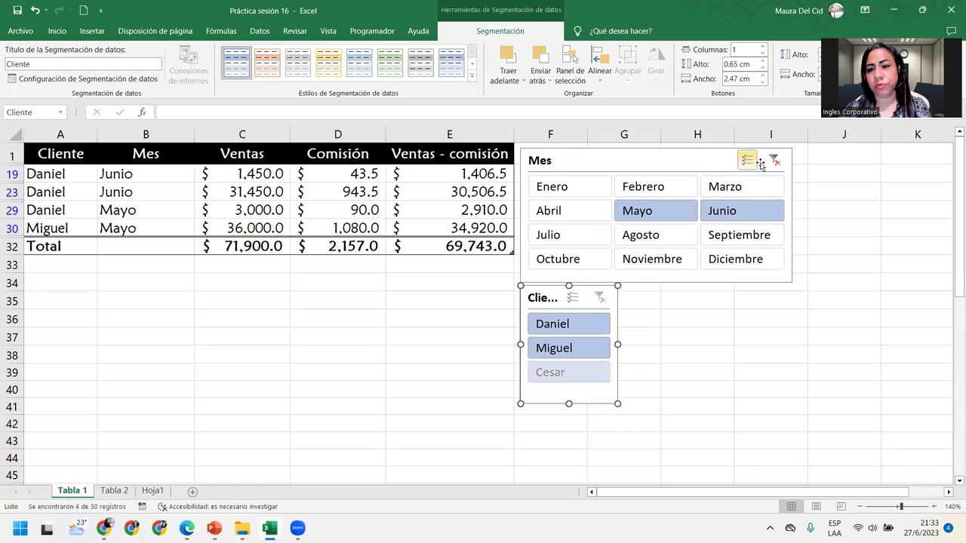
click(773, 162)
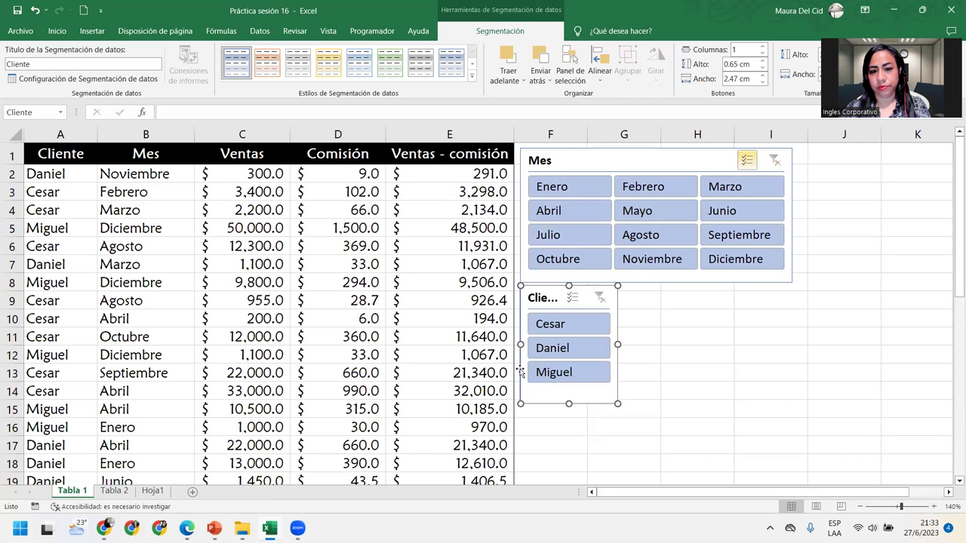
Step: Apply the green Claro style to the Mes slicer and replace it with the light blue style from the Oscuro group
click(573, 154)
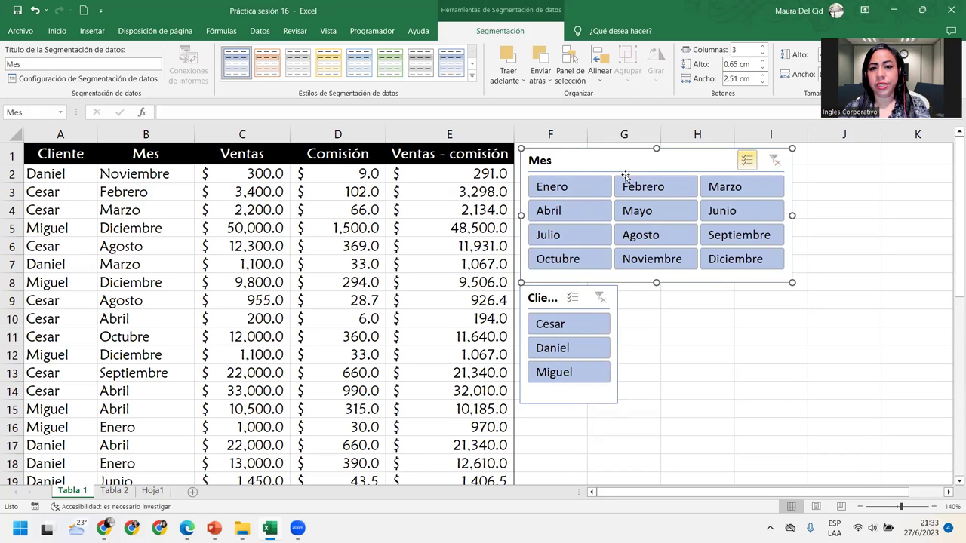
click(711, 374)
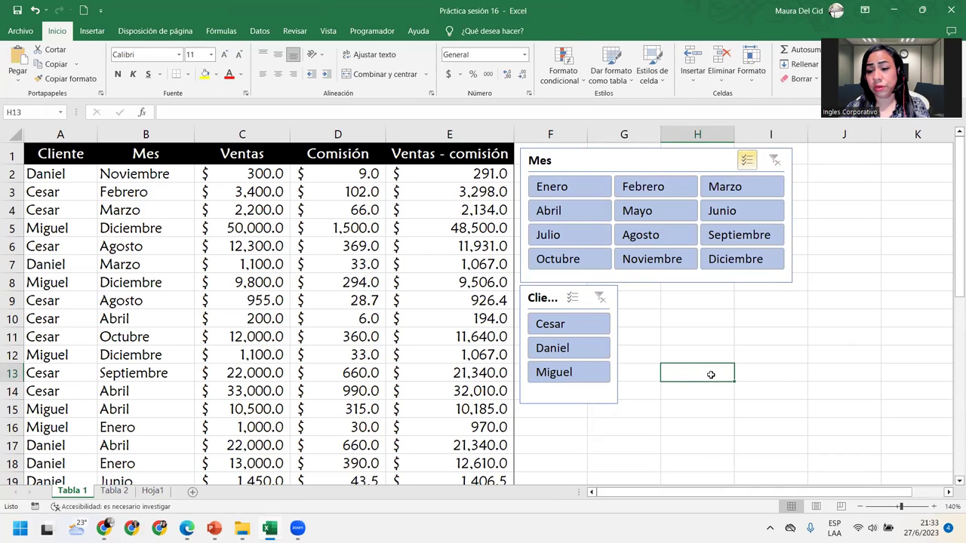
click(650, 158)
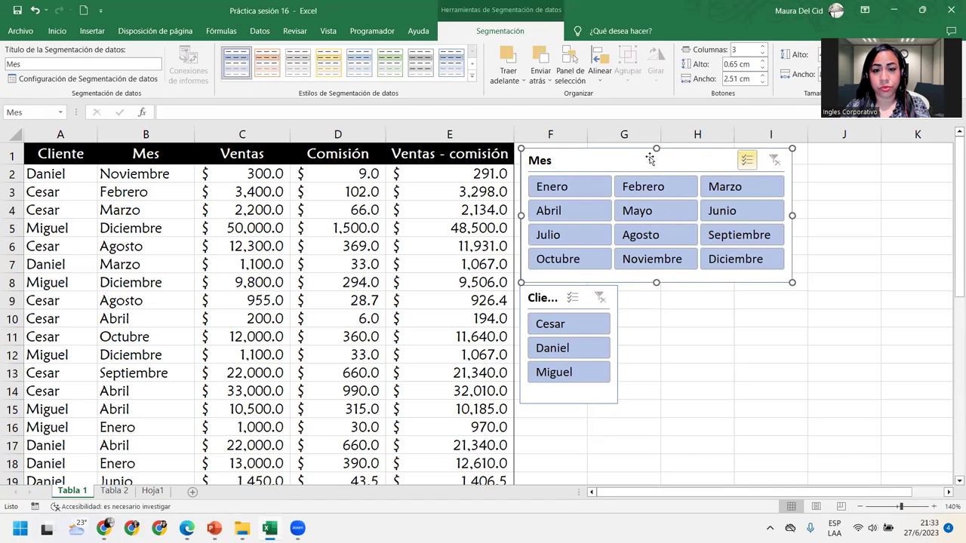
click(472, 76)
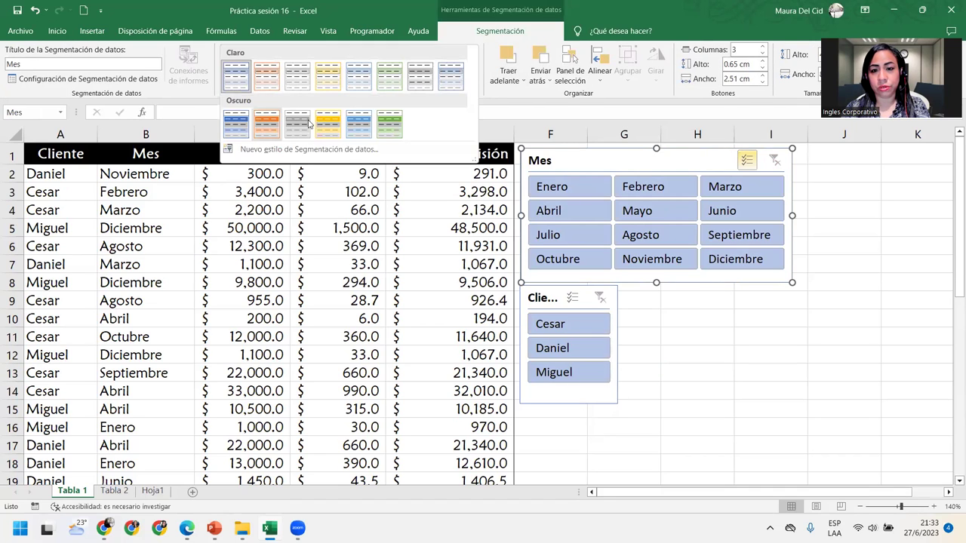
click(380, 83)
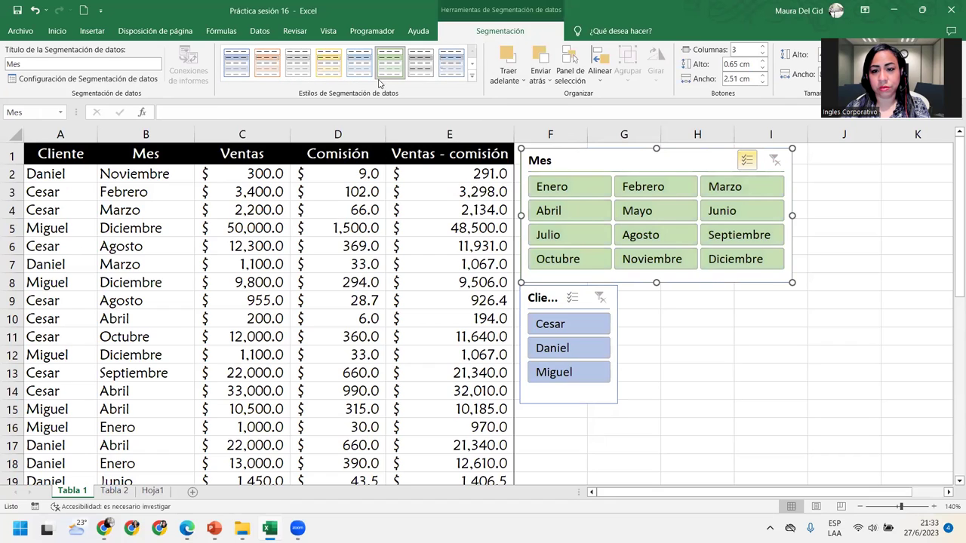
click(472, 78)
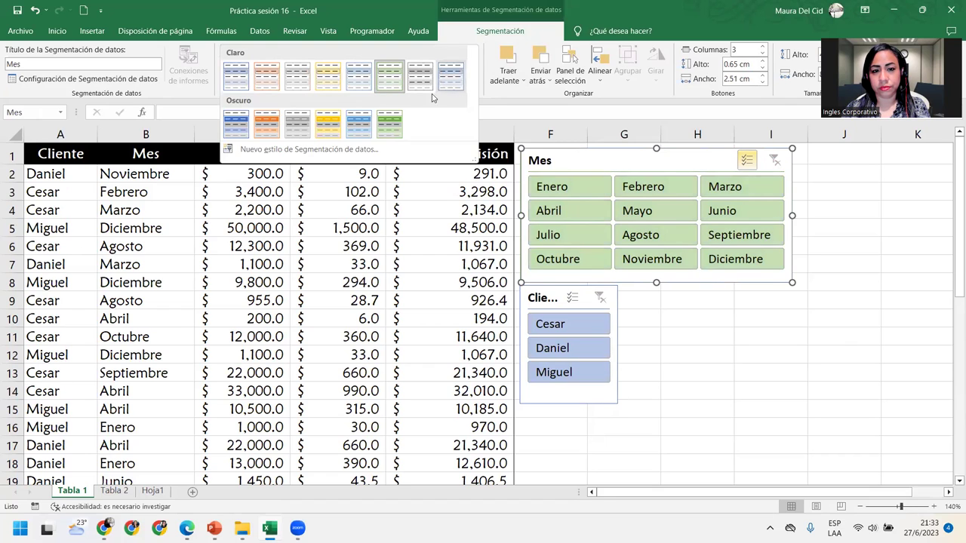
click(369, 117)
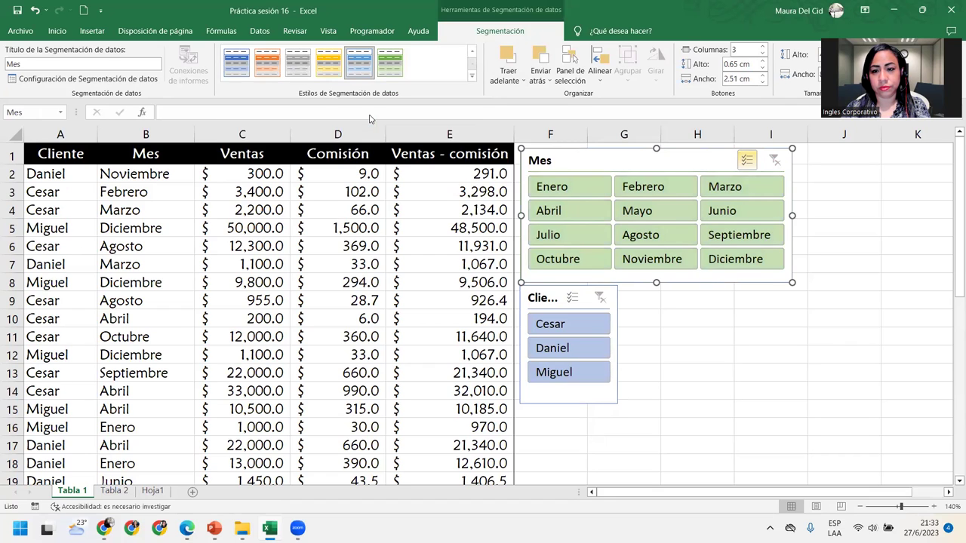
Step: Apply the grey style from the Oscuro group to the Mes slicer
click(472, 79)
key(Escape)
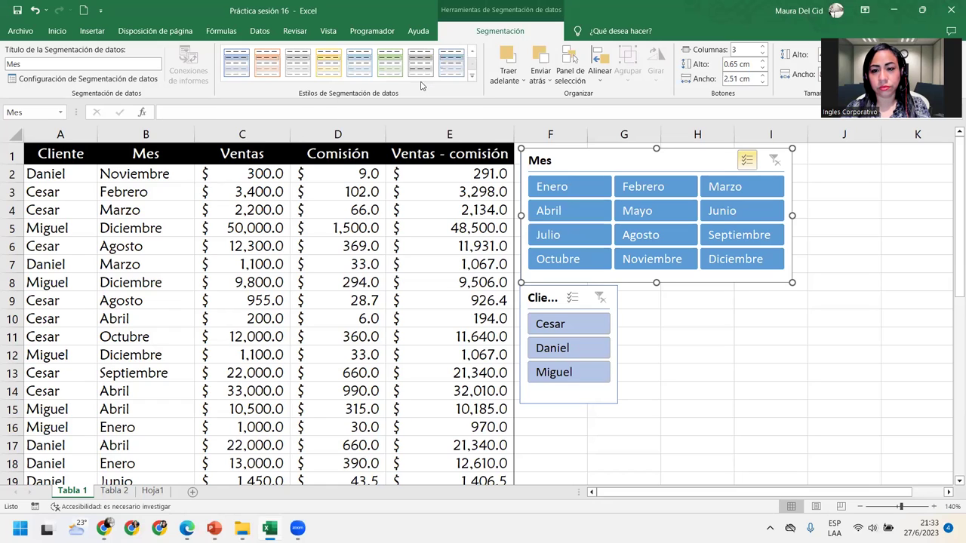
click(471, 79)
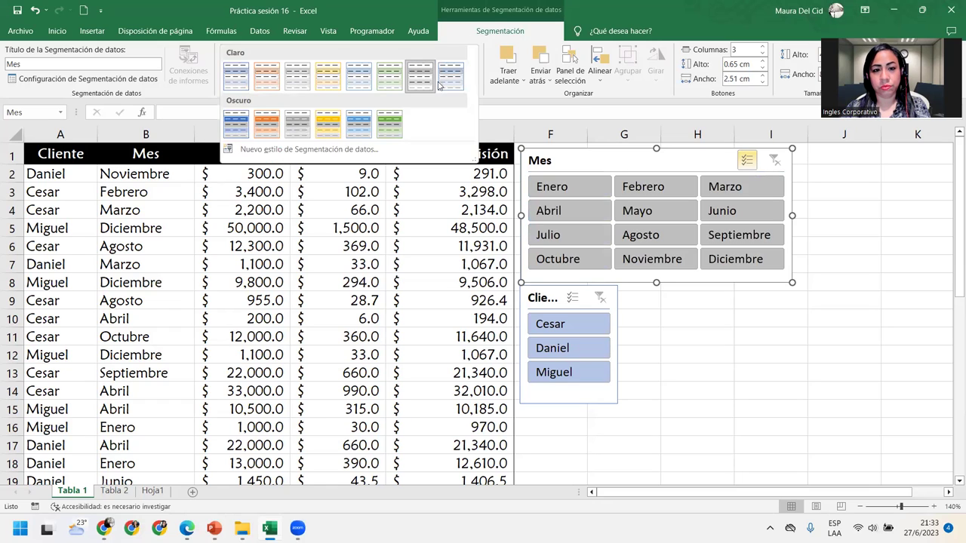
click(298, 127)
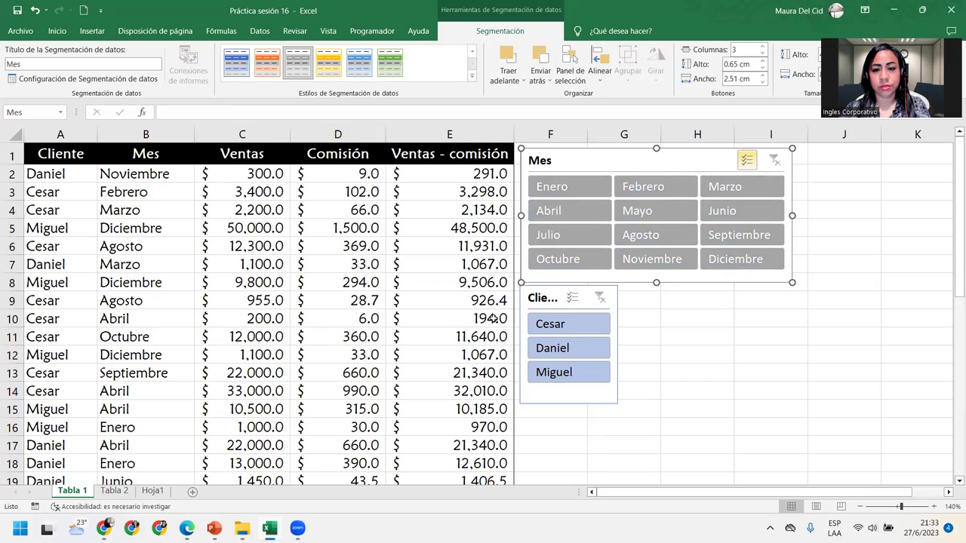
Step: Apply the same grey Oscuro style to the Cliente slicer and widen it until its buttons measure about 3.07 cm
click(546, 299)
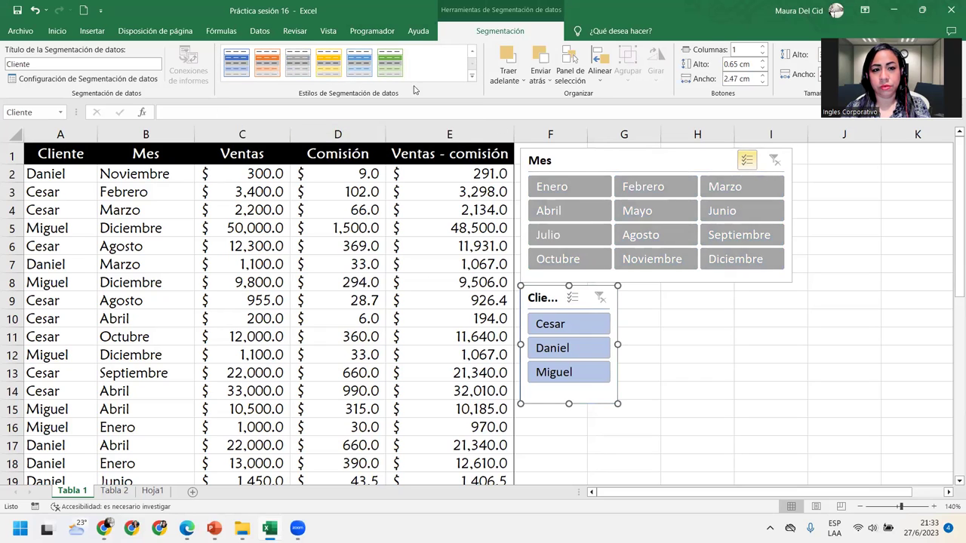
click(299, 63)
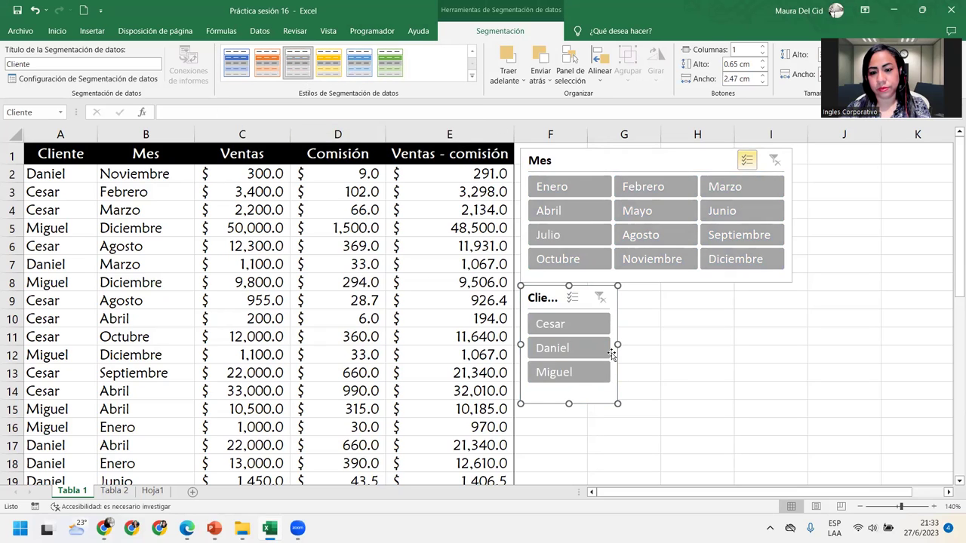
drag(618, 345, 638, 345)
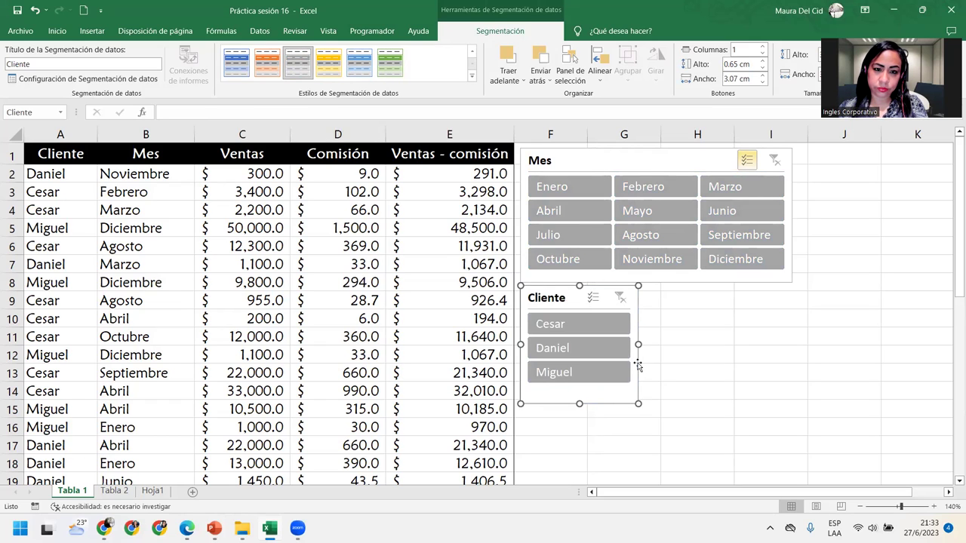
Step: Filter the table by the second client, check the total row formulas, and switch the filter to the first and finally the third client
click(560, 352)
click(279, 354)
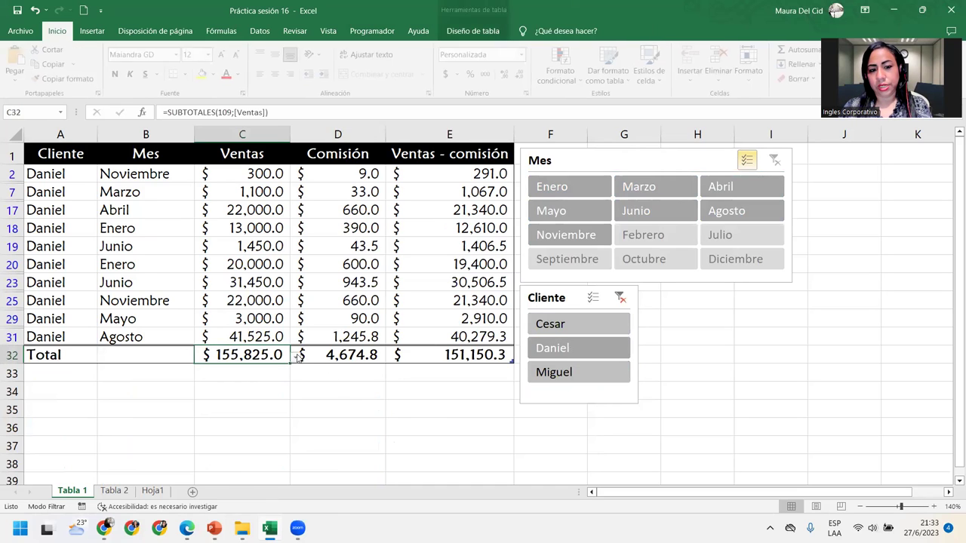
click(370, 353)
click(417, 352)
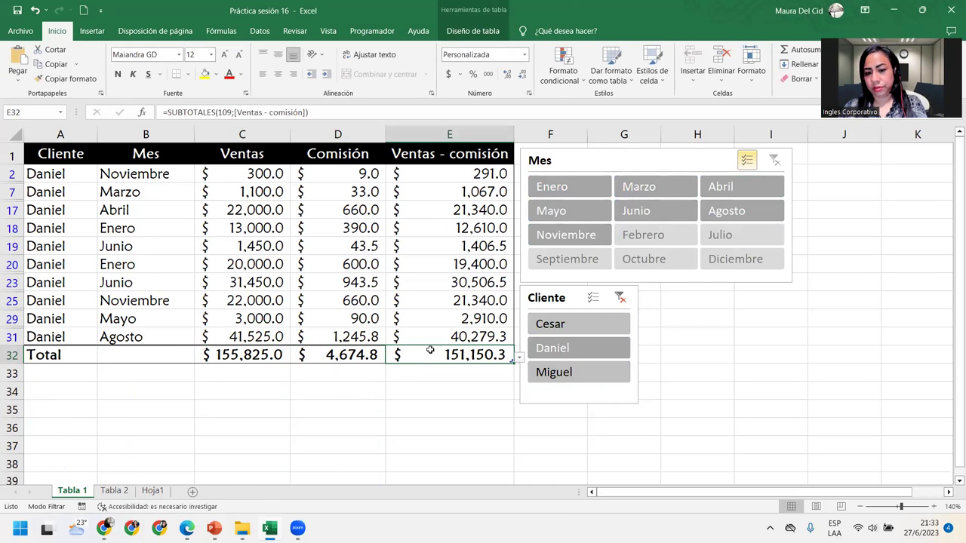
click(592, 327)
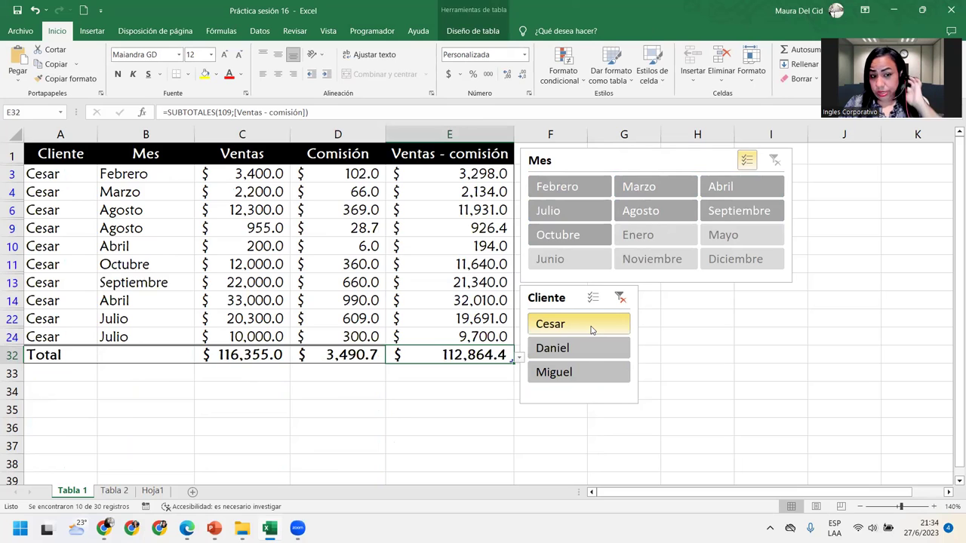
click(591, 373)
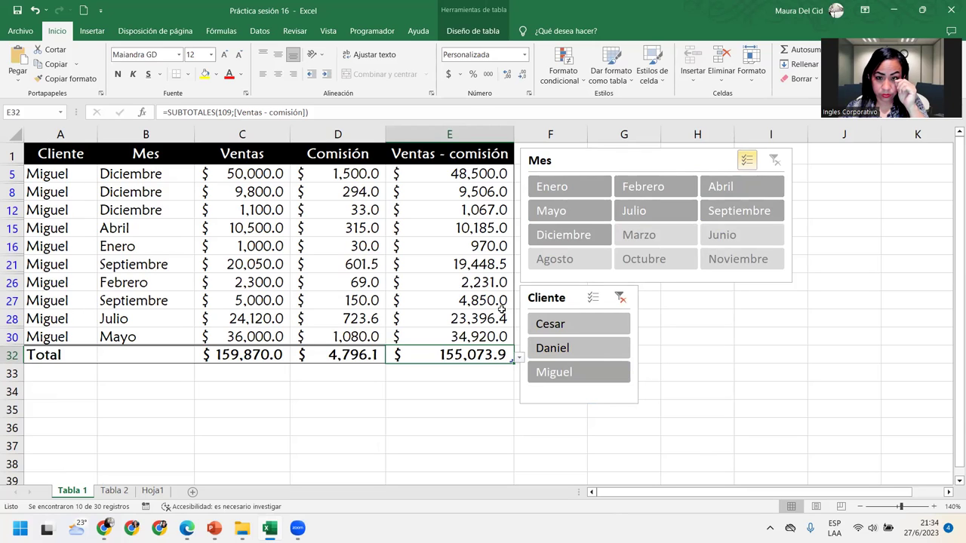
Step: Enter the instructor's full name in cell B34 below the table
click(139, 376)
click(132, 386)
text(Maura Del Cid)
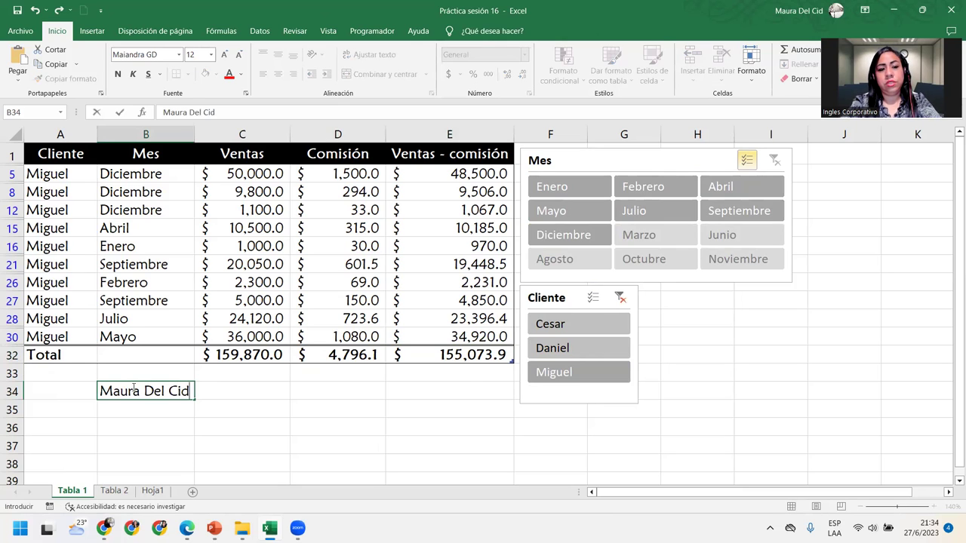
key(Return)
text(})
key(BackSpace)
key(Return)
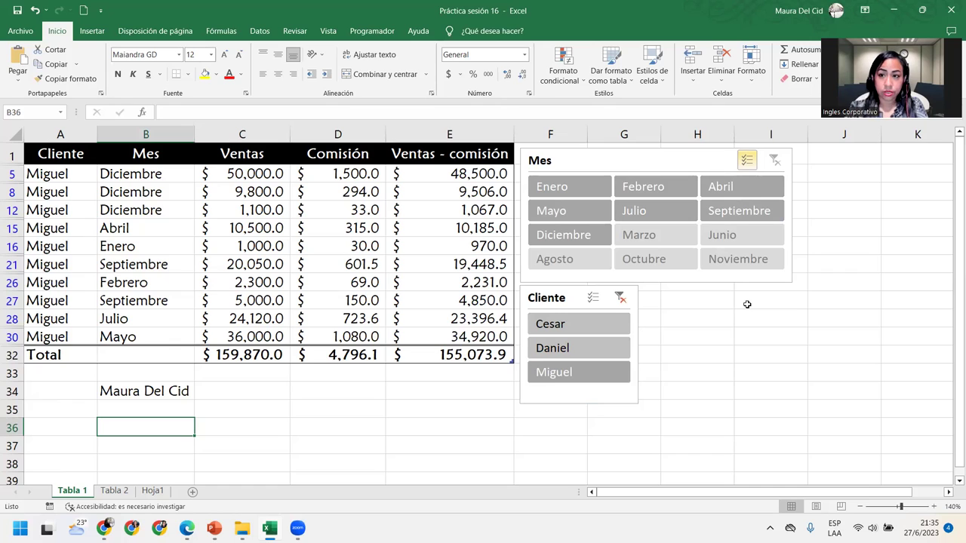
click(173, 394)
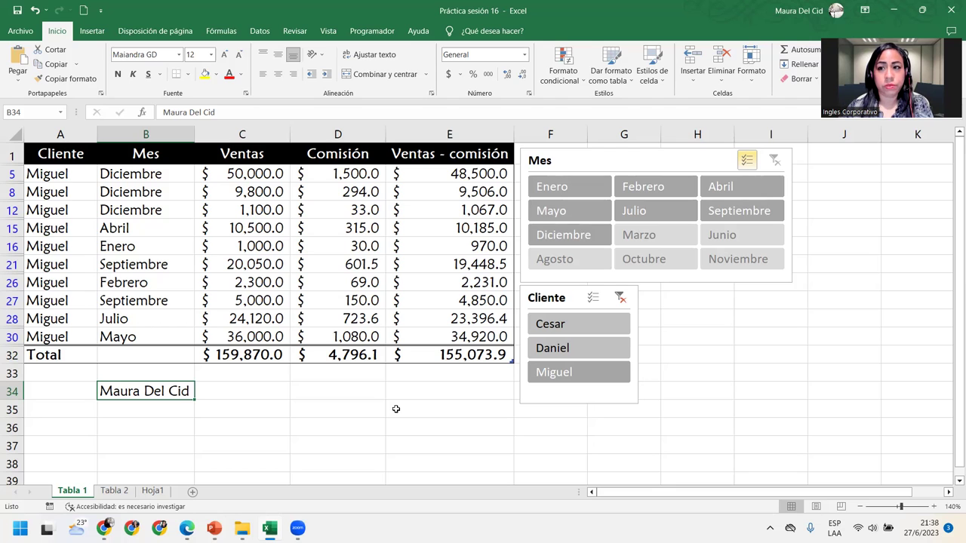
Step: Look over the Tabla 2 and Hoja1 sheets and return to the Tabla 1 sheet
click(301, 277)
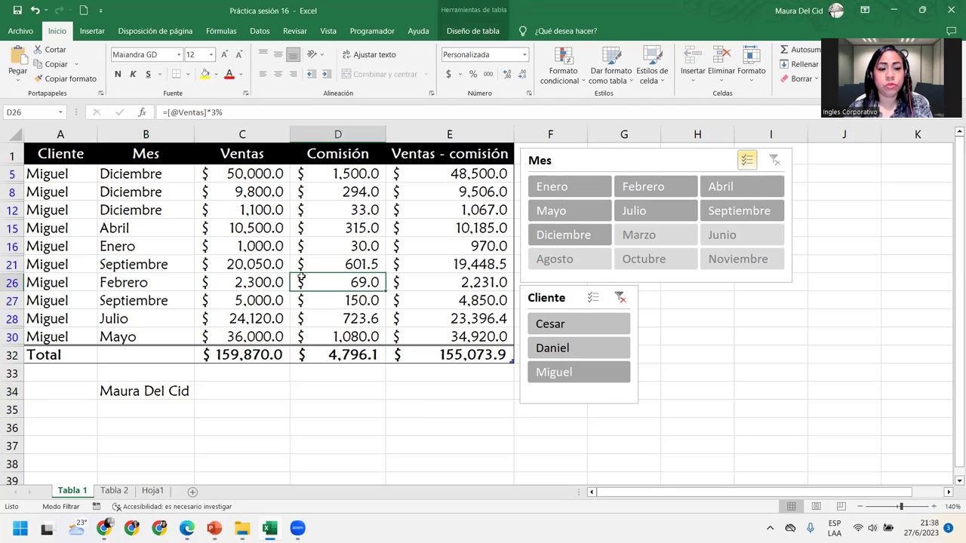
click(108, 492)
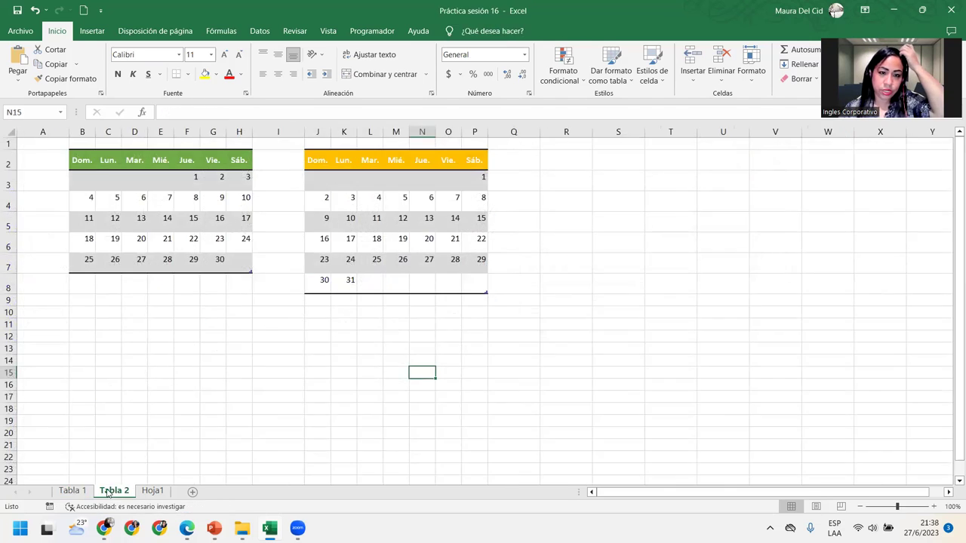
click(152, 491)
click(115, 491)
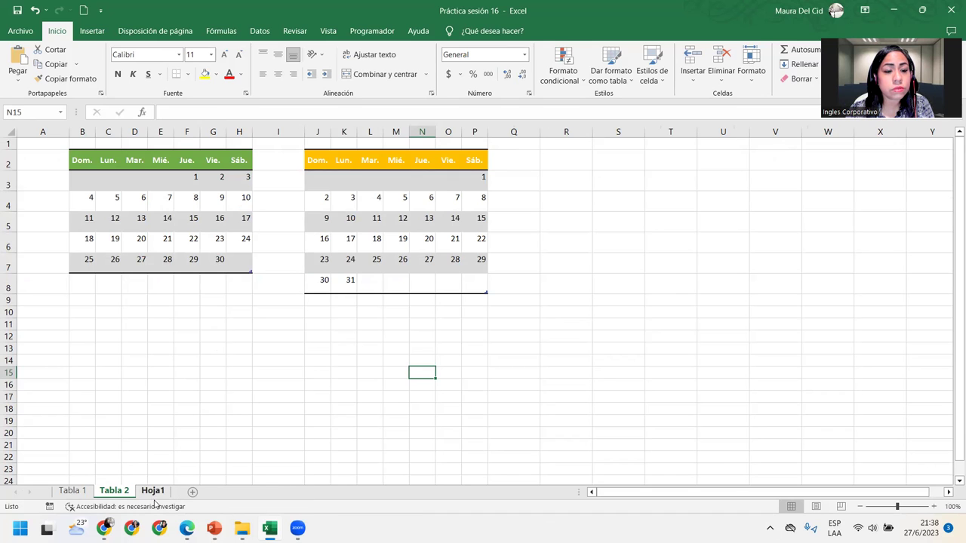
click(73, 492)
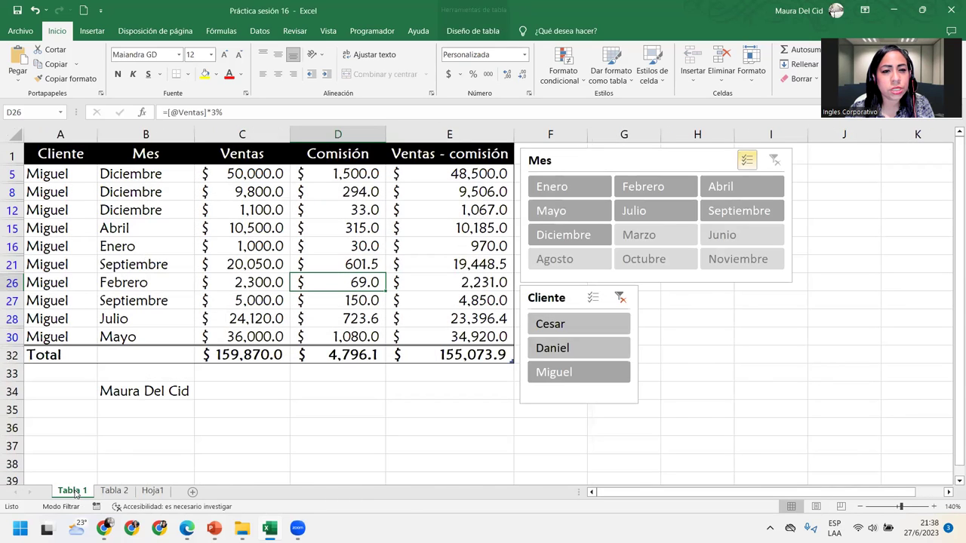
Step: Switch to File Explorer, go to the Excel Avanzado course folder and search it for "tabla"
click(241, 528)
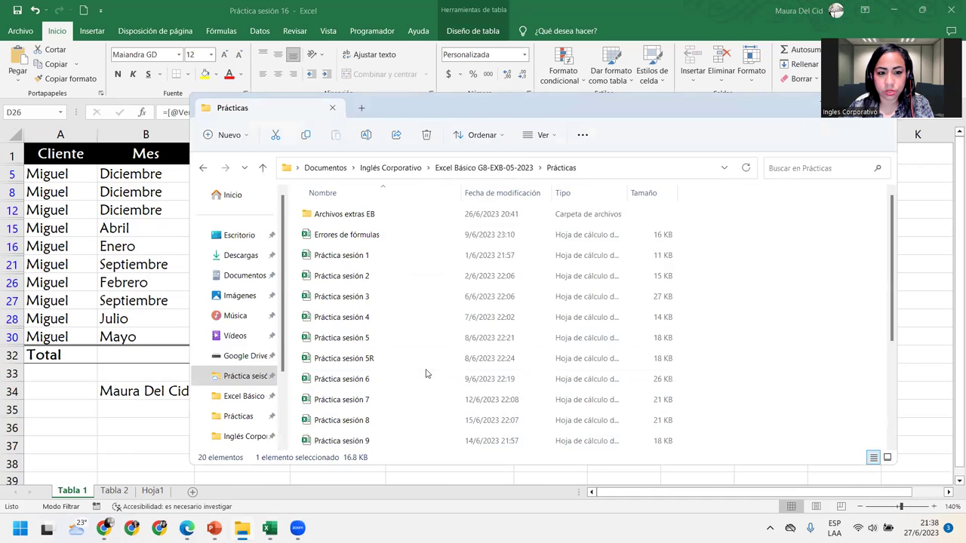
click(244, 380)
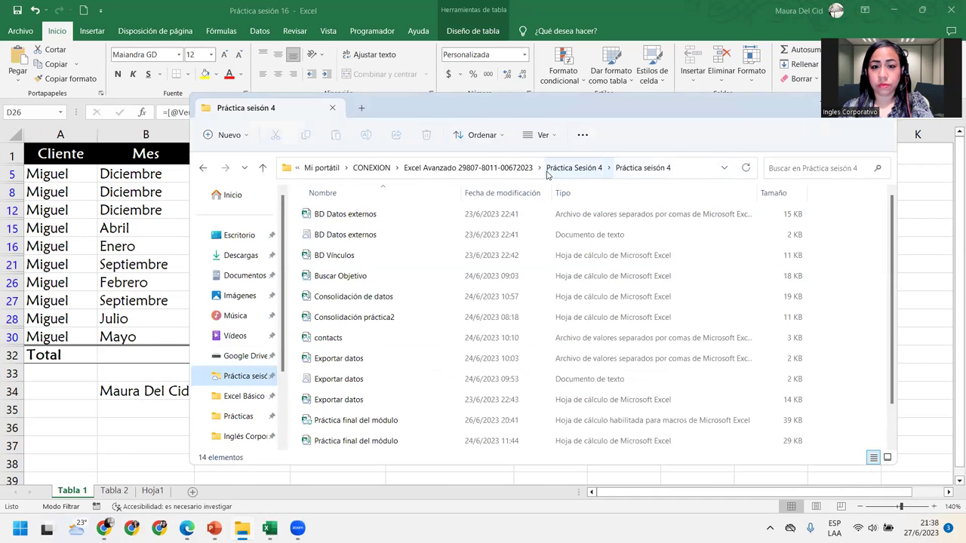
click(506, 169)
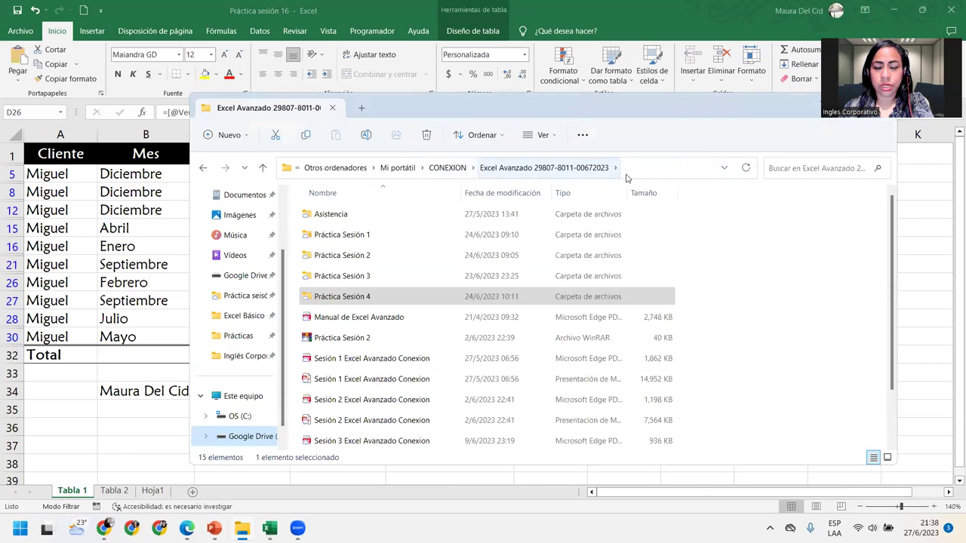
click(825, 168)
text(tabla)
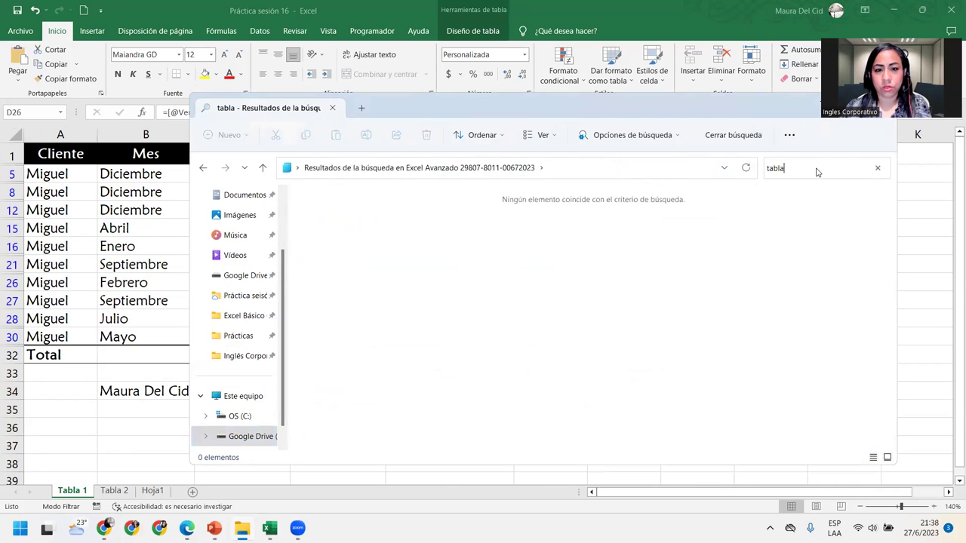
Step: Search the whole Google Drive (G:) for "formato" and look through the resulting files for a suitable practice workbook
click(248, 437)
click(805, 170)
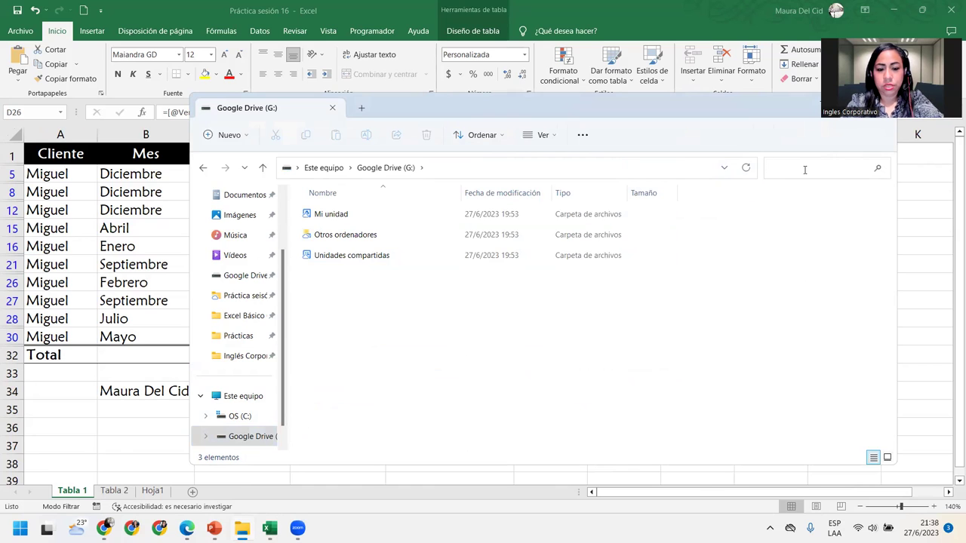
text(formato)
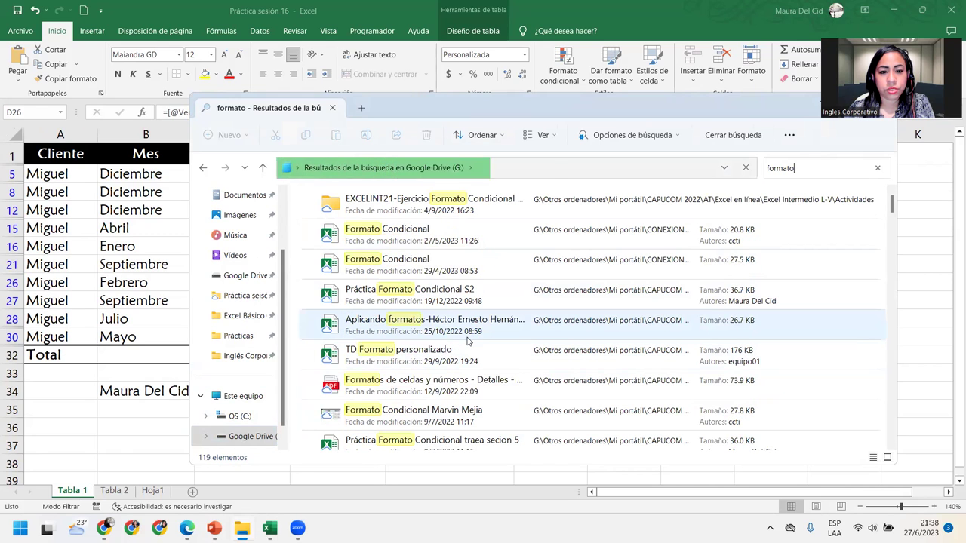
scroll(468, 341, down, 10)
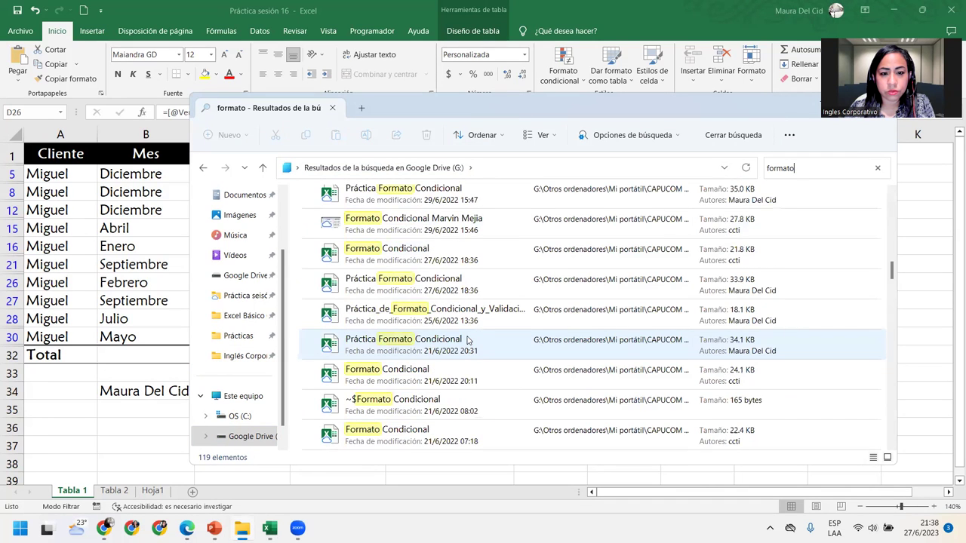
scroll(468, 341, down, 5)
scroll(468, 341, down, 10)
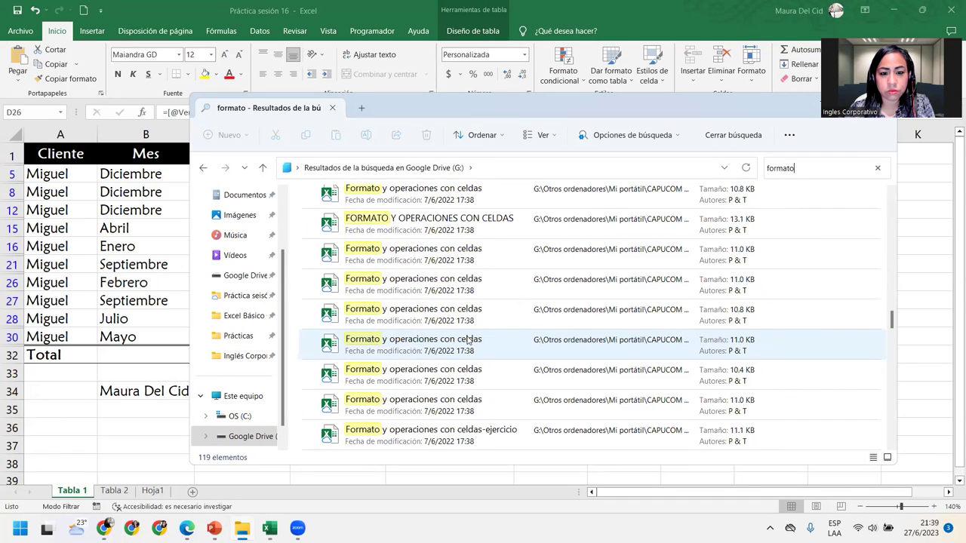
scroll(468, 341, down, 10)
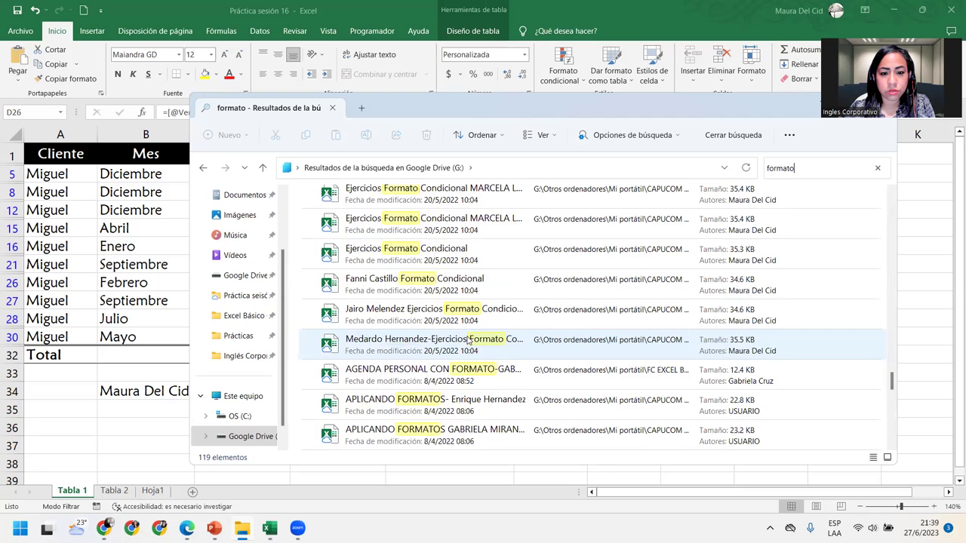
scroll(468, 342, down, 3)
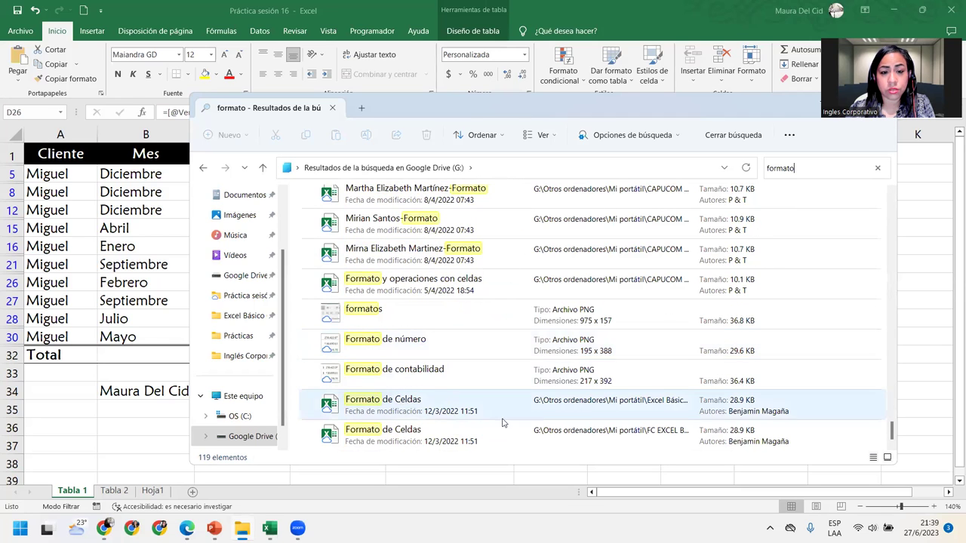
scroll(548, 403, up, 15)
scroll(548, 382, up, 10)
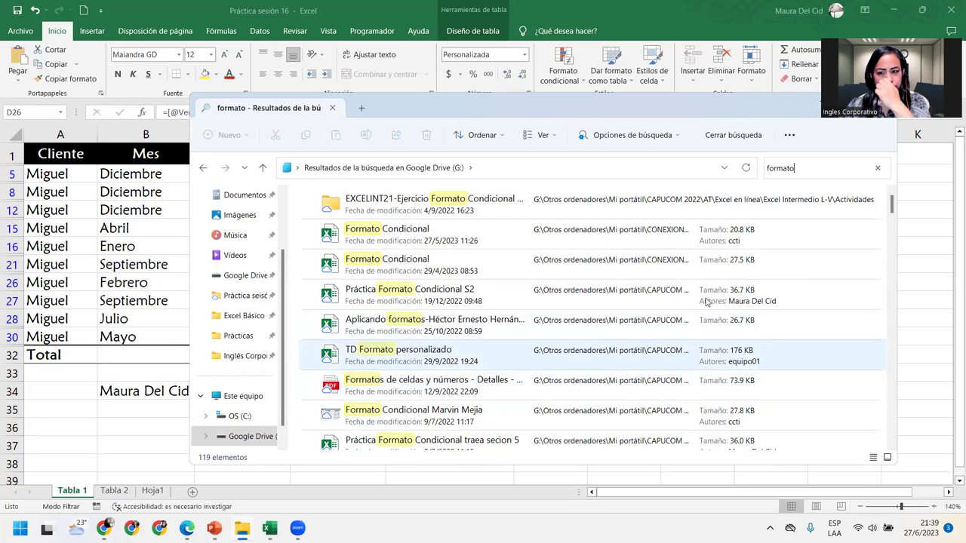
Step: Search Google Drive for "tabla de datos" and open the Tablas de datos workbook
click(822, 171)
text(tabla de datos)
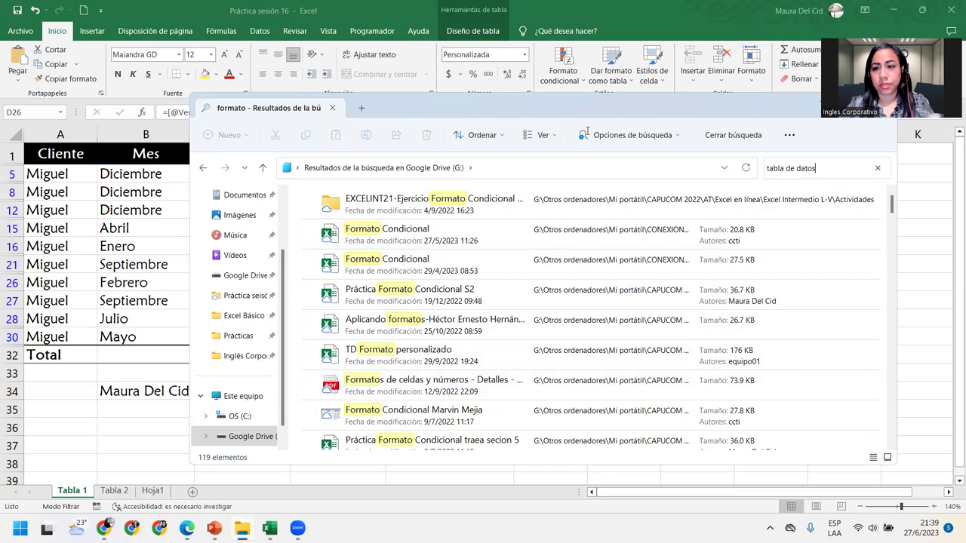
key(Return)
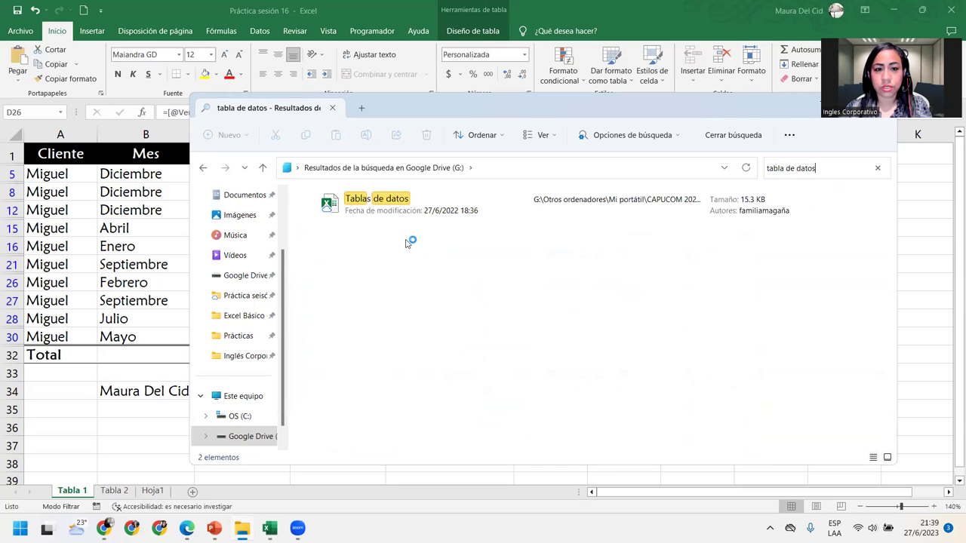
click(396, 206)
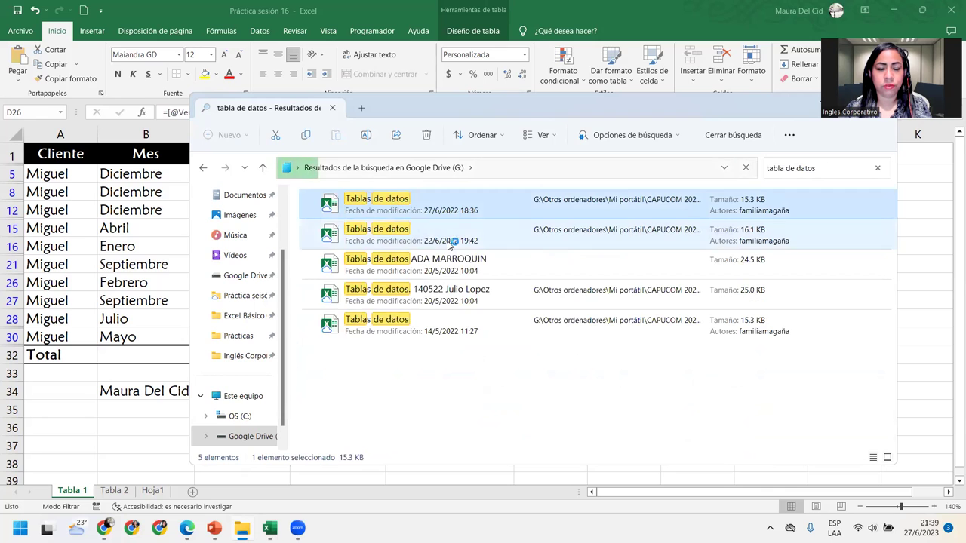
double_click(514, 264)
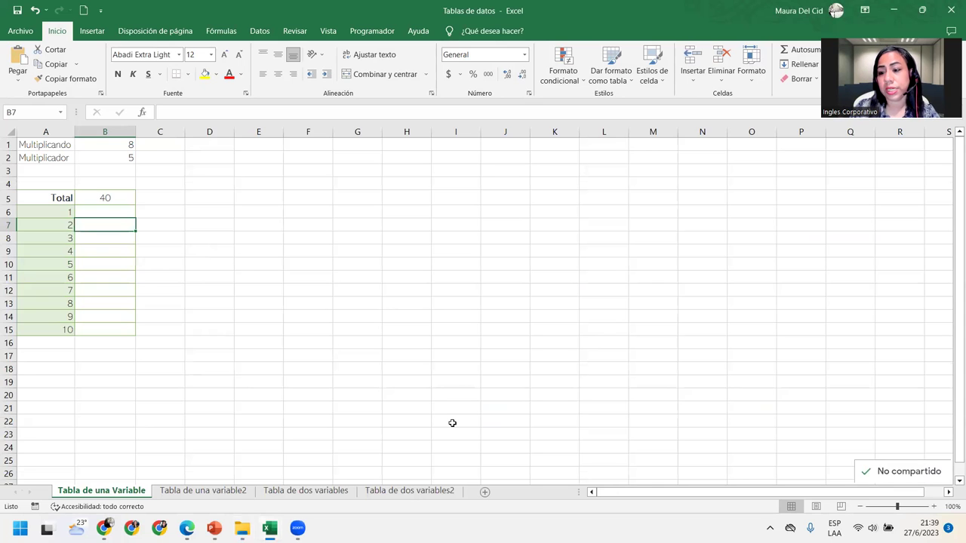
Step: Switch to the Práctica sesión 16 workbook and save it as Práctica sesión 18 in the Prácticas folder
mouse_move(269, 528)
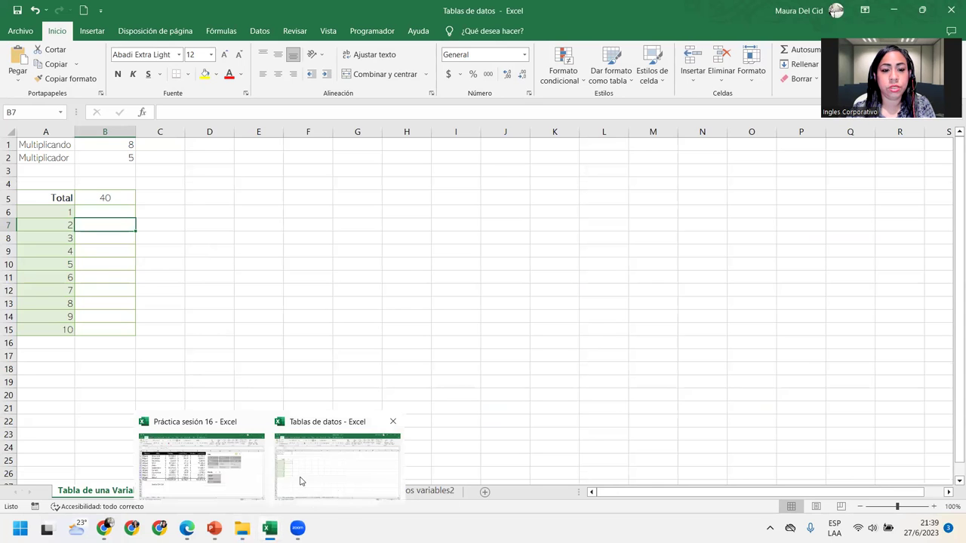
click(251, 484)
click(21, 31)
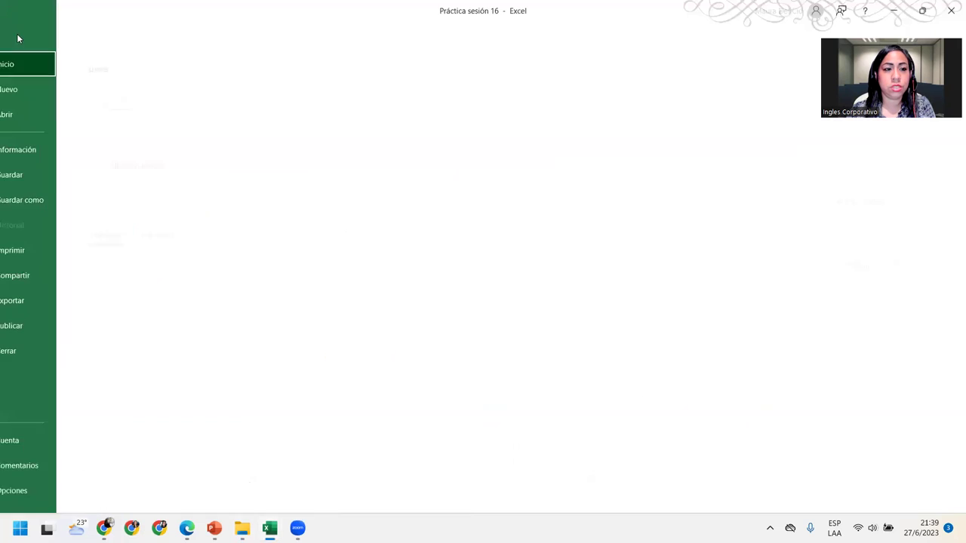
click(46, 203)
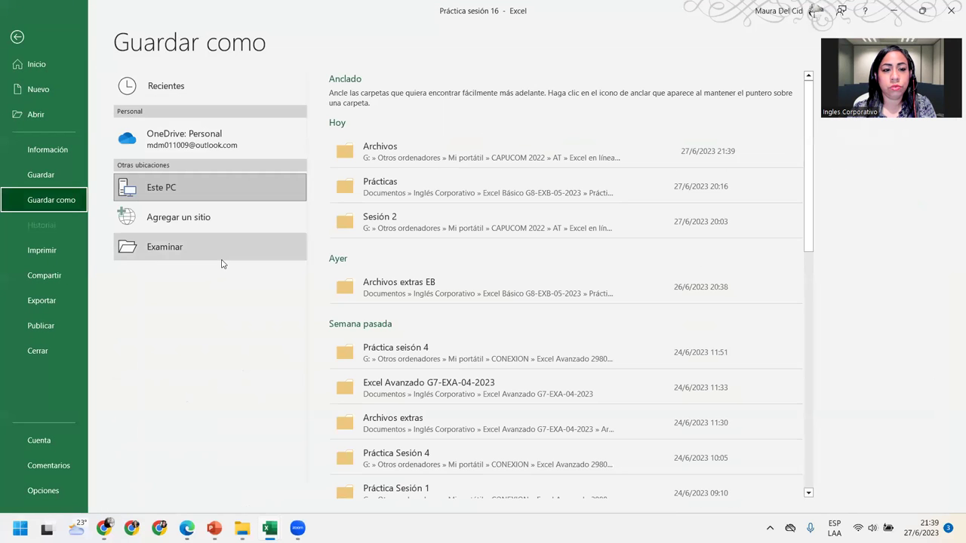
click(256, 247)
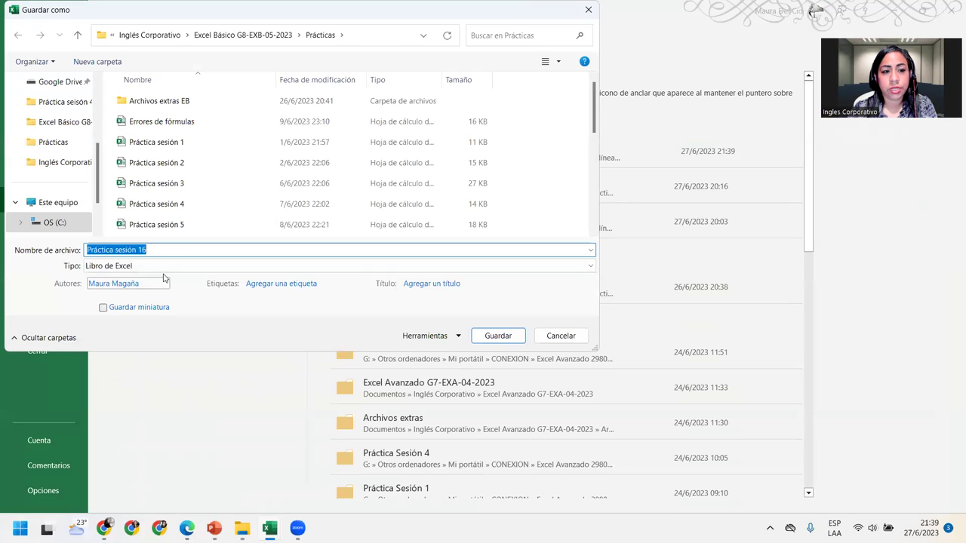
click(159, 250)
key(BackSpace)
text(8)
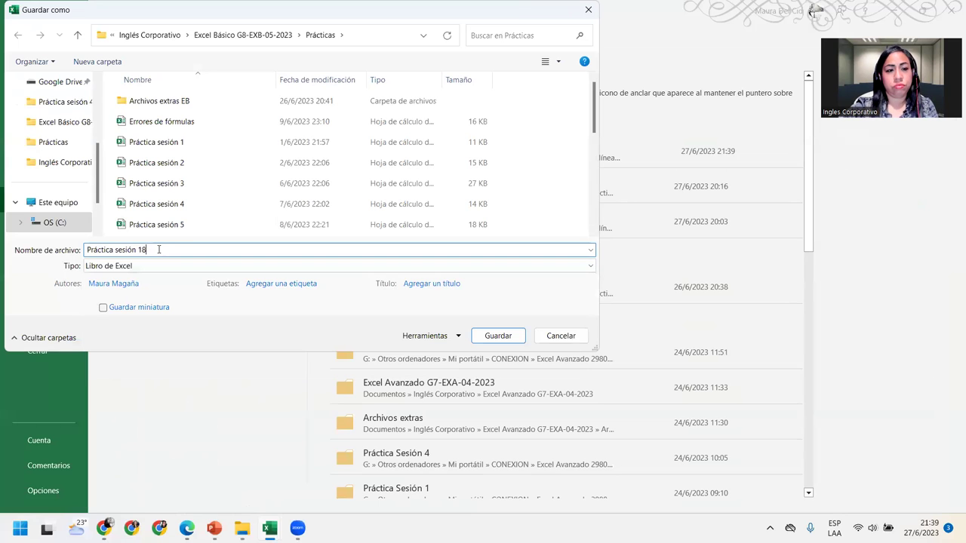
key(Return)
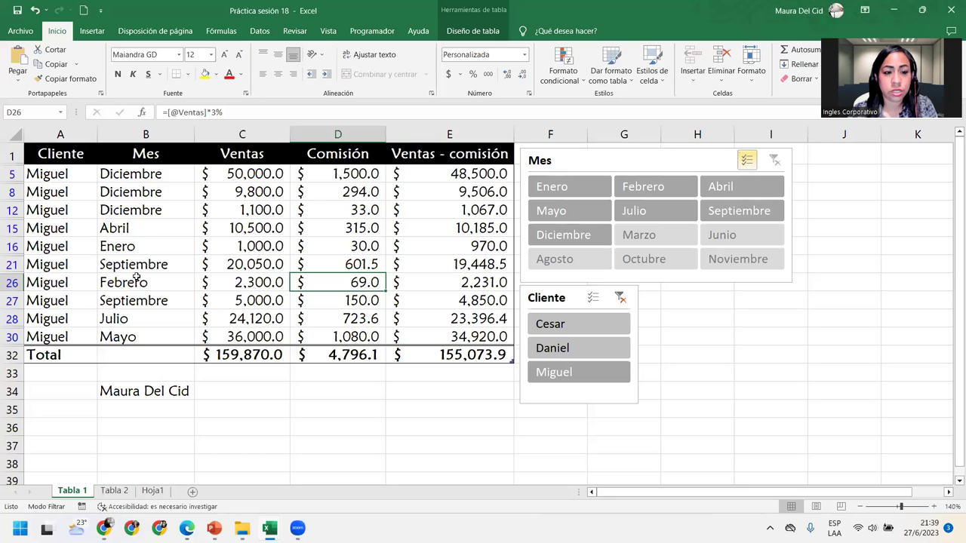
Step: Look over the remaining sheets of the Tablas de datos workbook and close that workbook
mouse_move(270, 528)
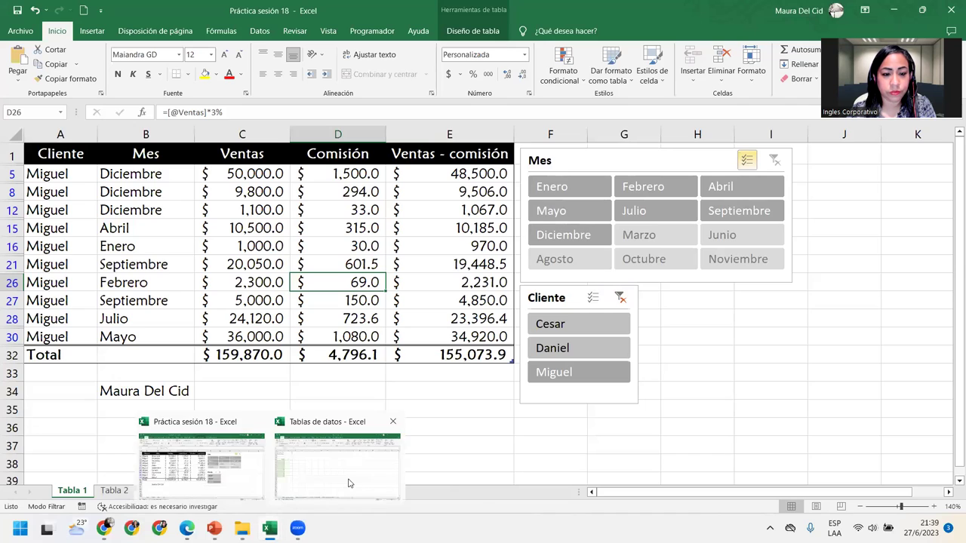
click(343, 471)
click(165, 492)
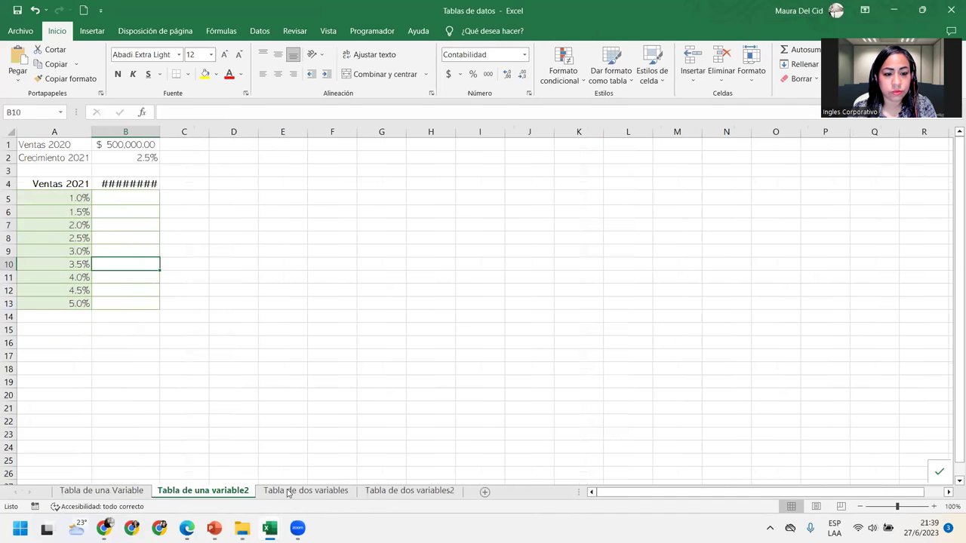
click(287, 491)
click(381, 492)
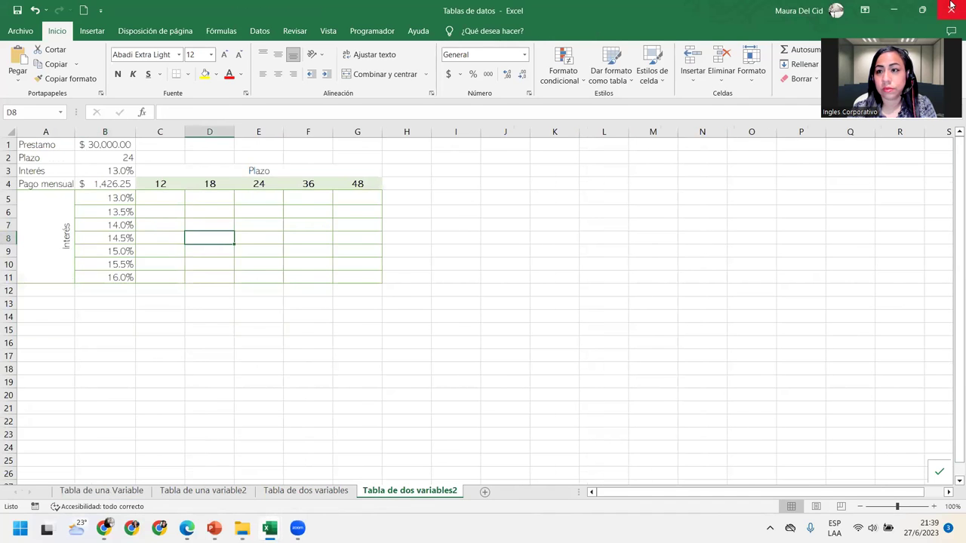
click(951, 5)
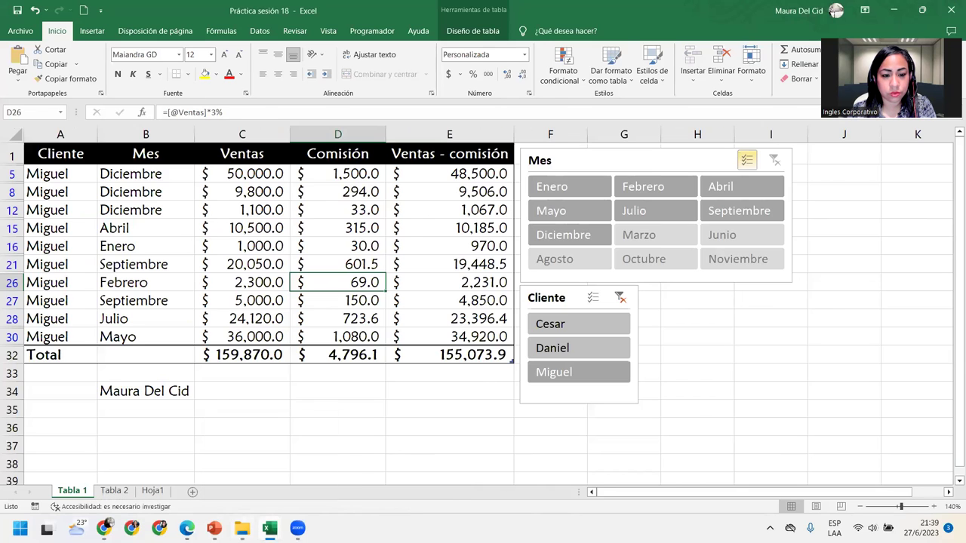
Step: Switch to File Explorer and try to open the 23.0 KB Tablas de datos workbook from the search results
click(241, 529)
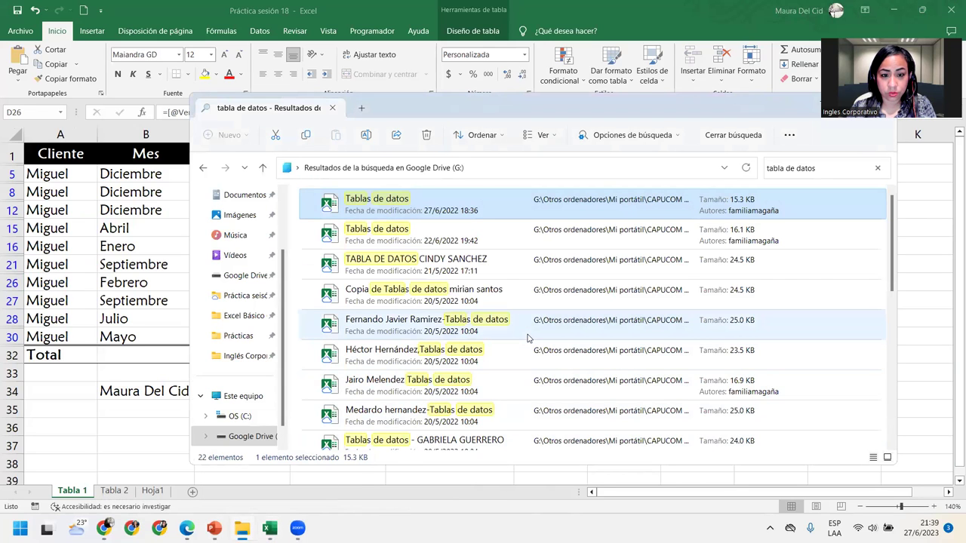
scroll(527, 338, down, 3)
scroll(527, 338, down, 3)
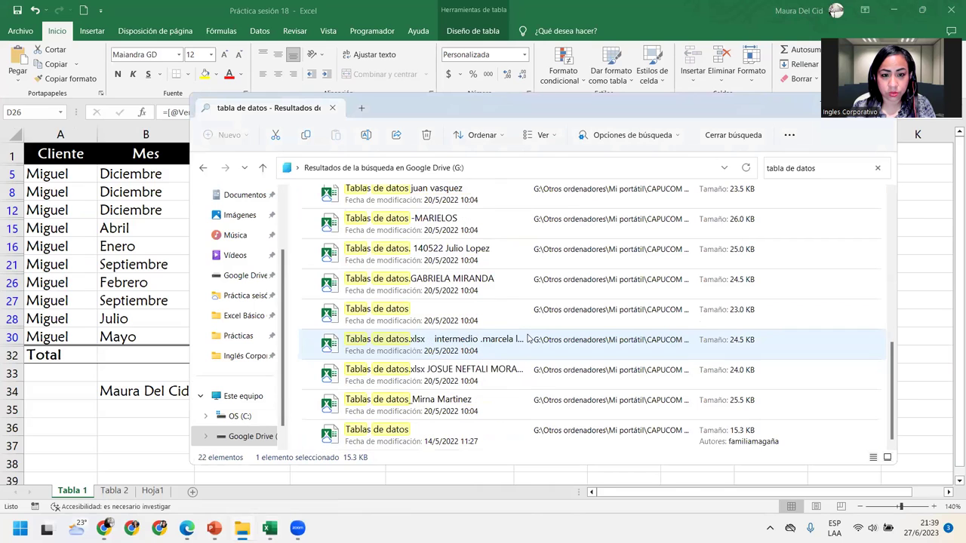
double_click(445, 316)
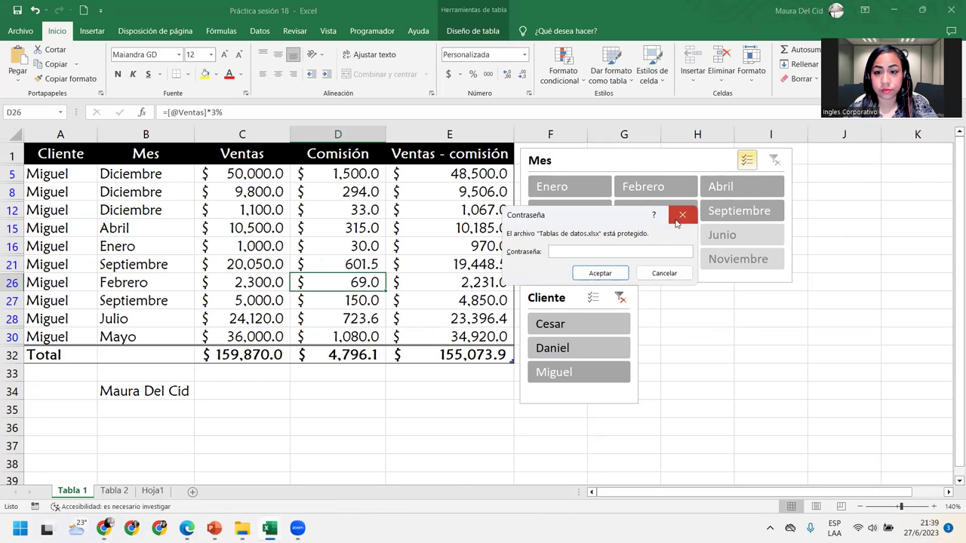
click(682, 215)
Step: Return to the File Explorer search results and search Google Drive for "tabla"
mouse_move(270, 525)
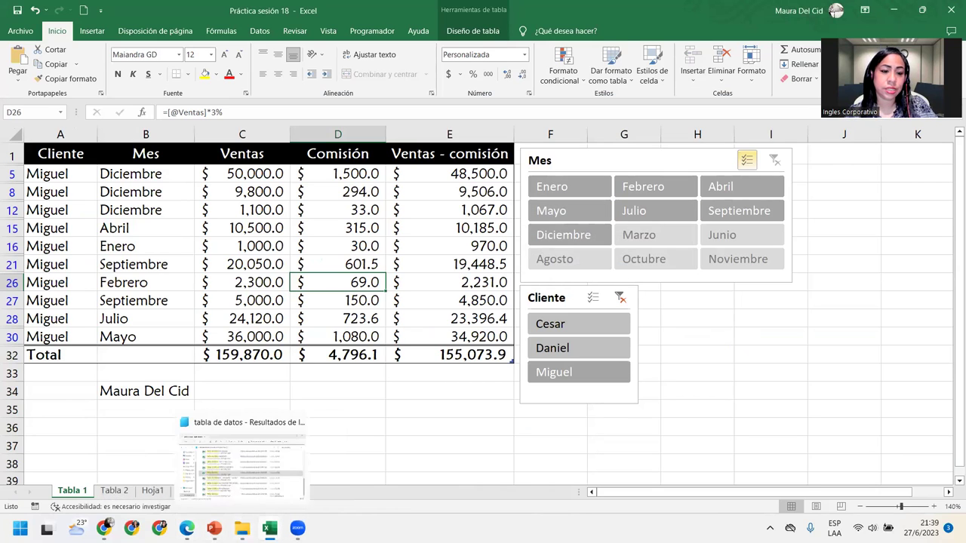
click(242, 528)
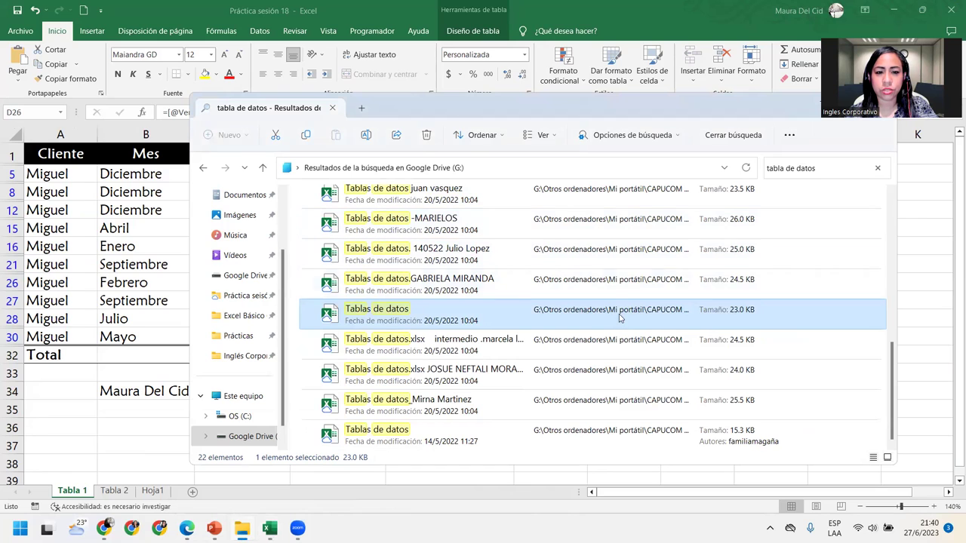
scroll(478, 370, up, 5)
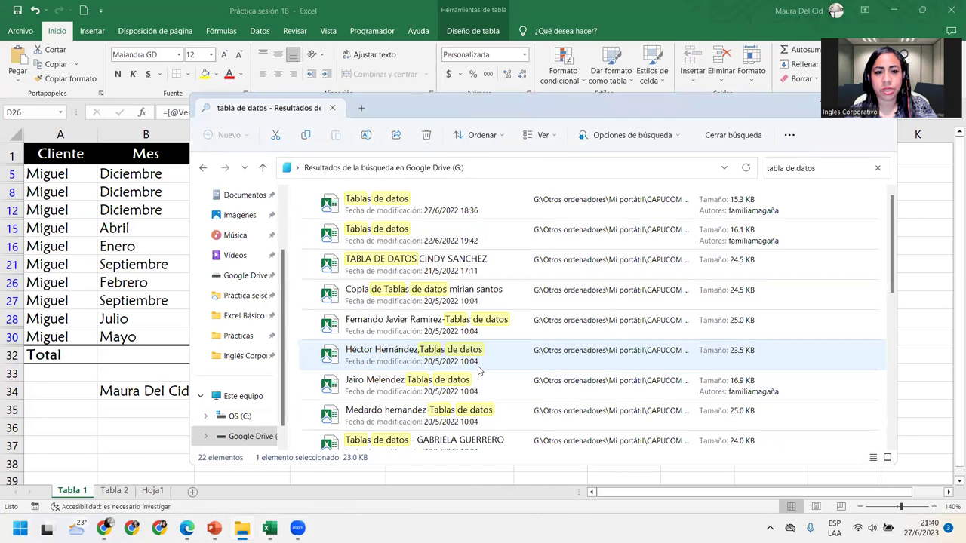
click(835, 171)
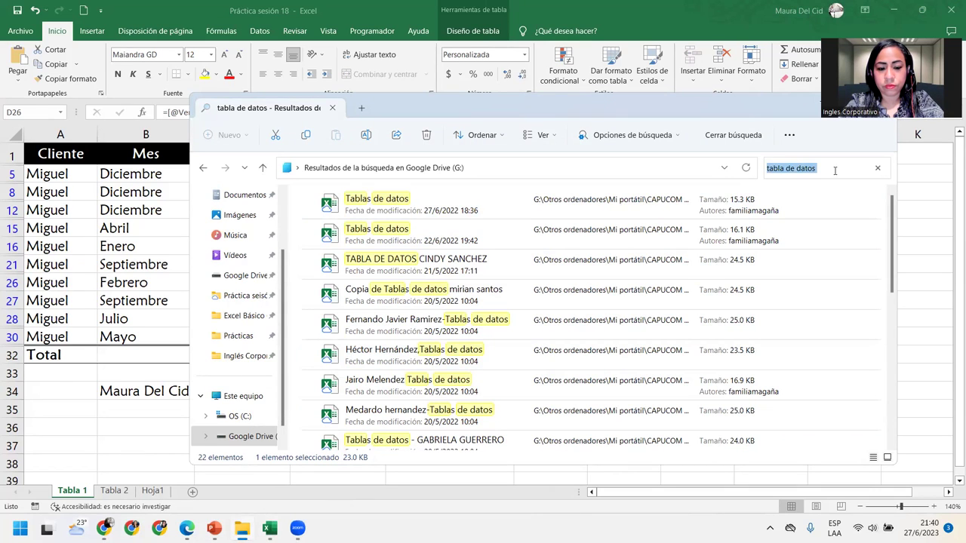
text(tabla)
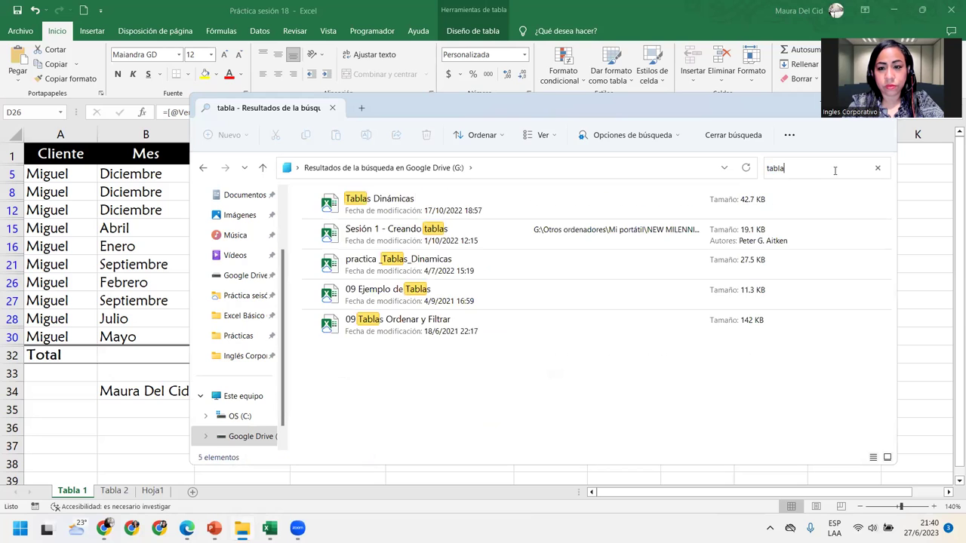
text(2)
key(BackSpace)
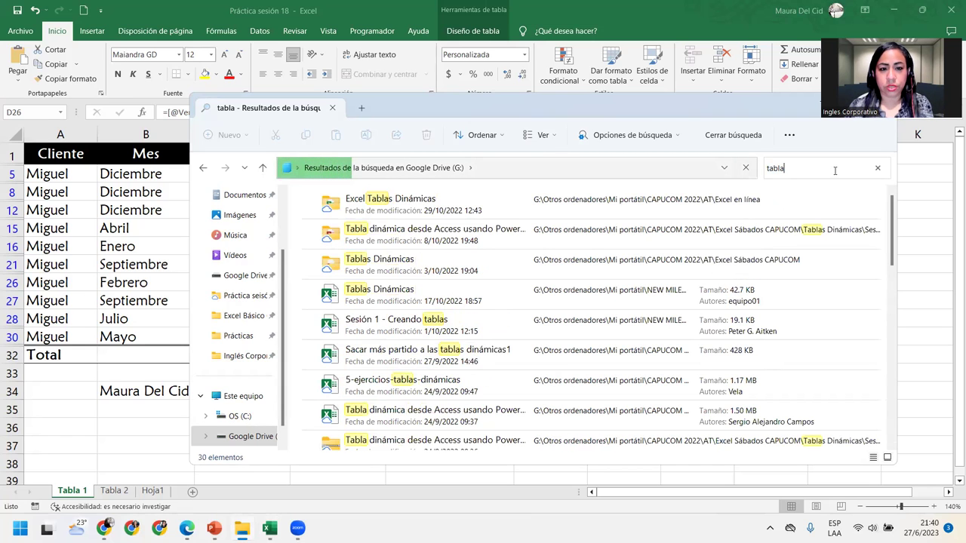
Step: Look through the "tabla" results and open the Estilos de tablas workbook dated 24/6/2022
scroll(502, 377, down, 1)
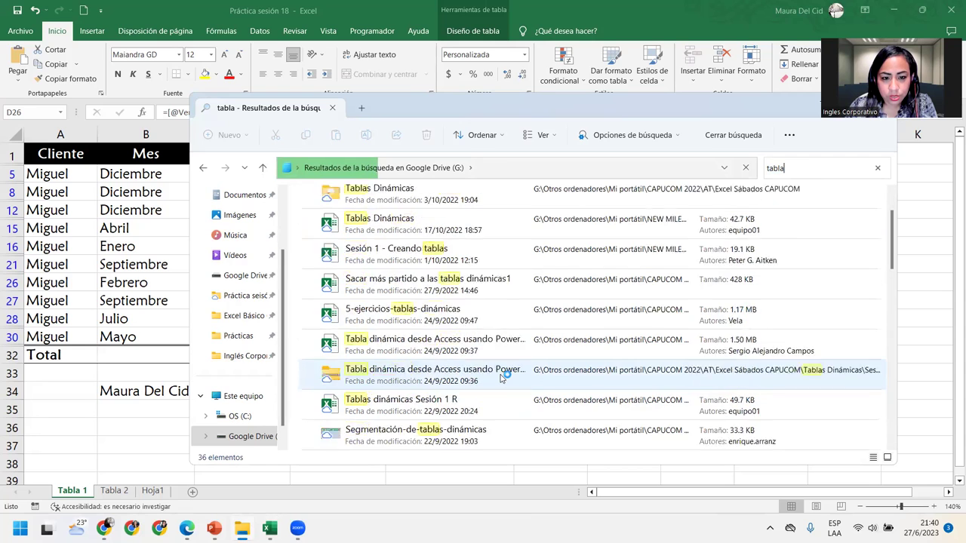
scroll(502, 377, down, 3)
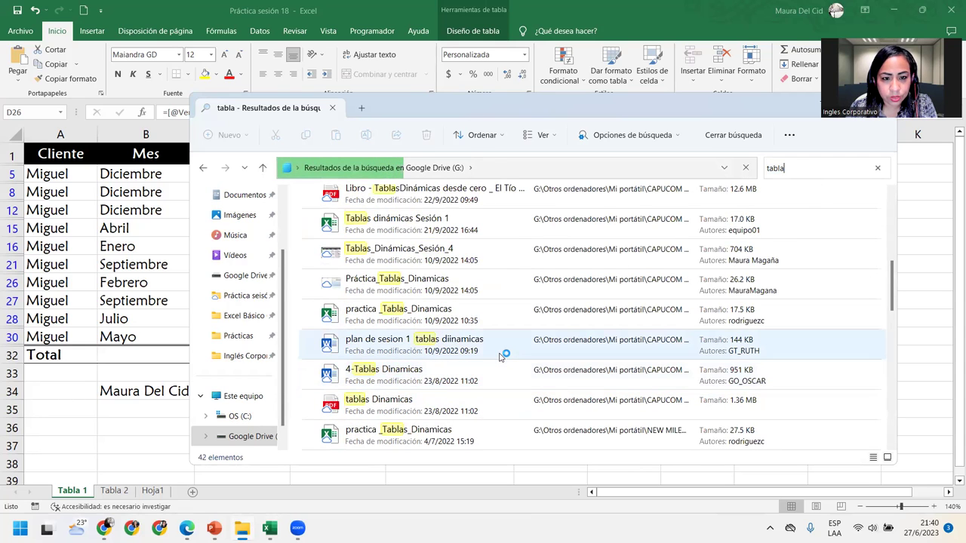
scroll(501, 356, down, 3)
scroll(501, 353, down, 4)
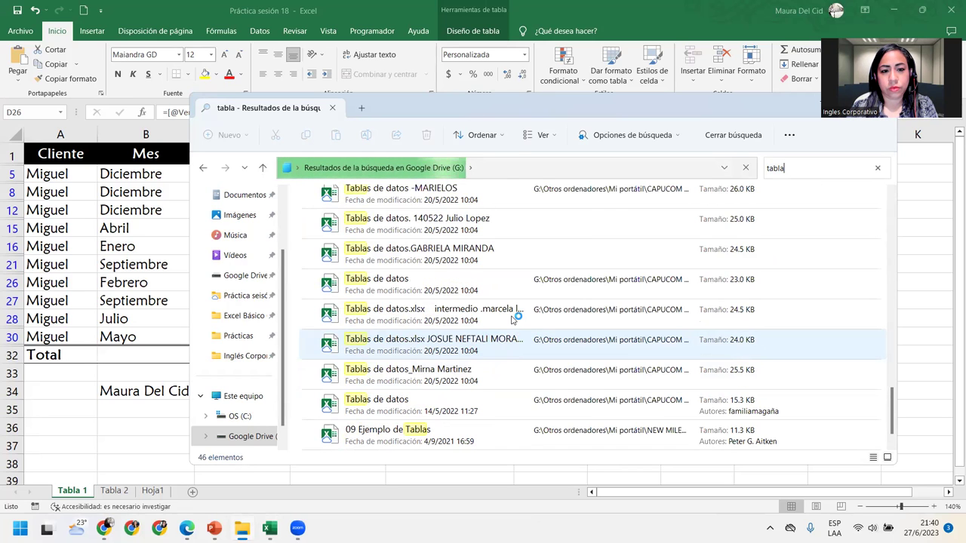
scroll(511, 320, up, 5)
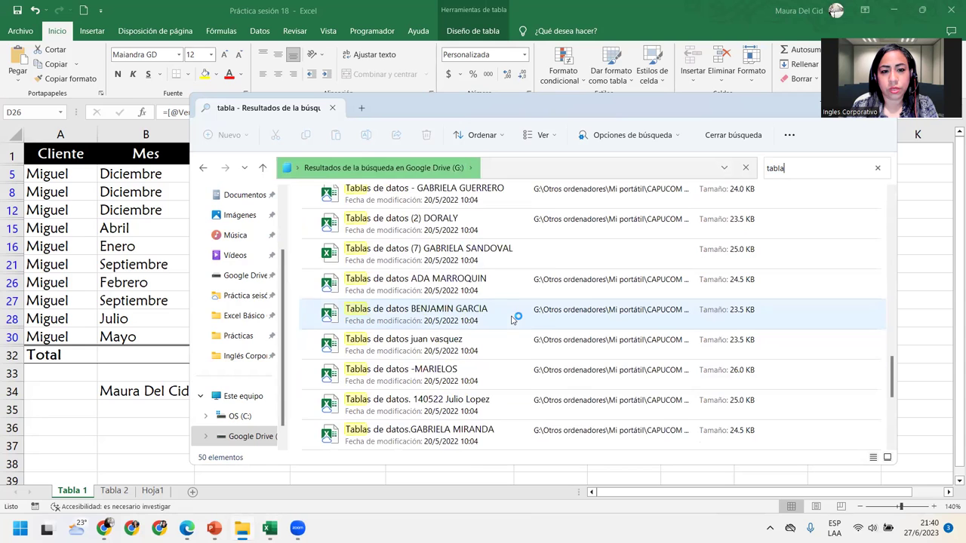
scroll(511, 319, down, 2)
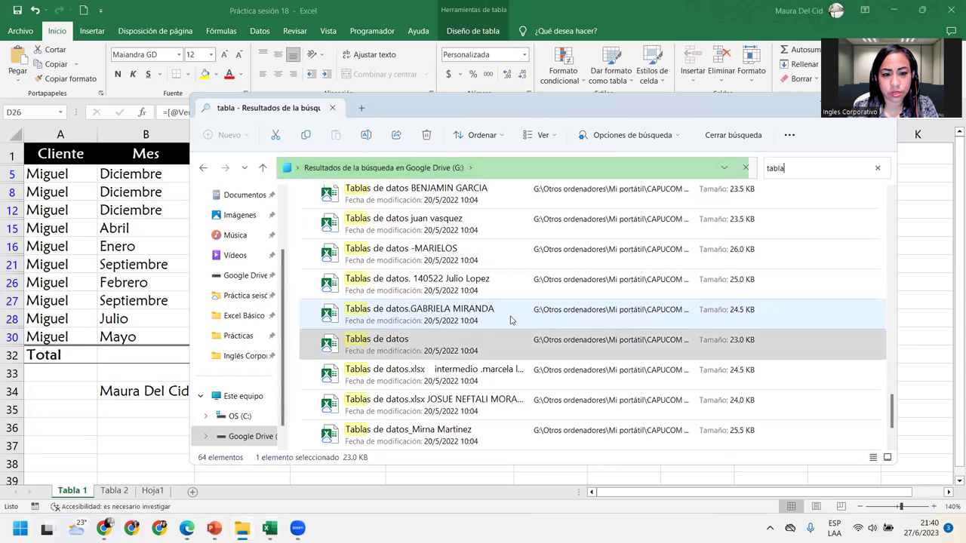
scroll(502, 320, up, 5)
scroll(499, 320, up, 2)
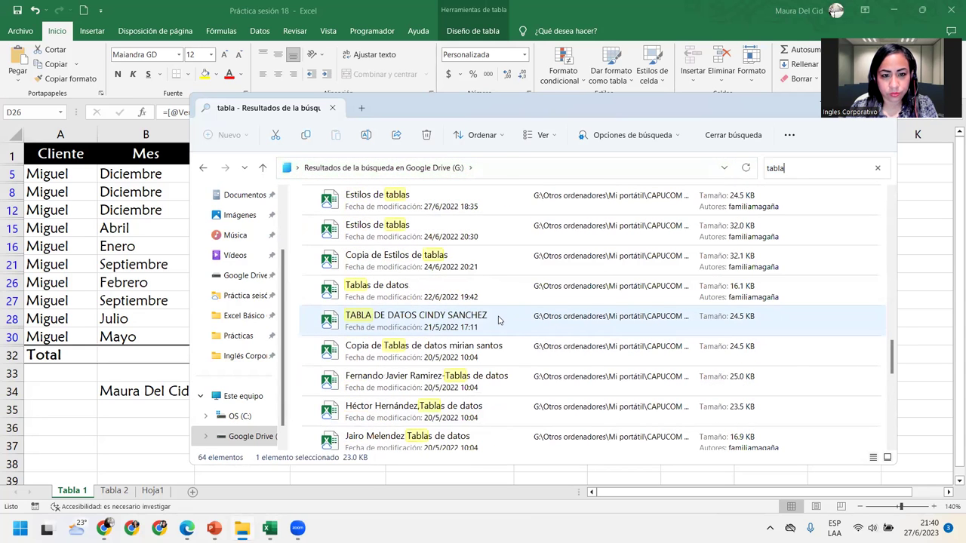
double_click(444, 231)
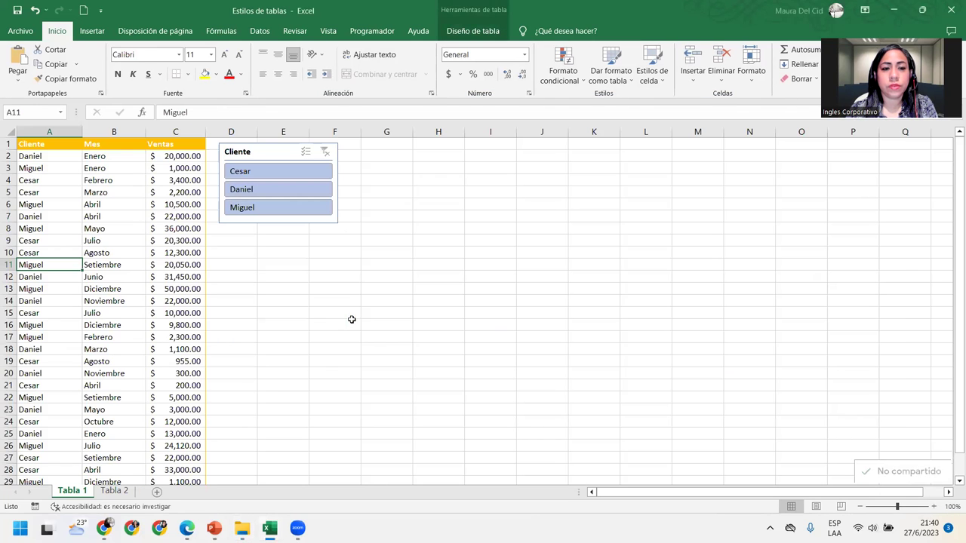
Step: Copy the Tabla 2 sheet of Estilos de tablas into a new workbook
click(97, 278)
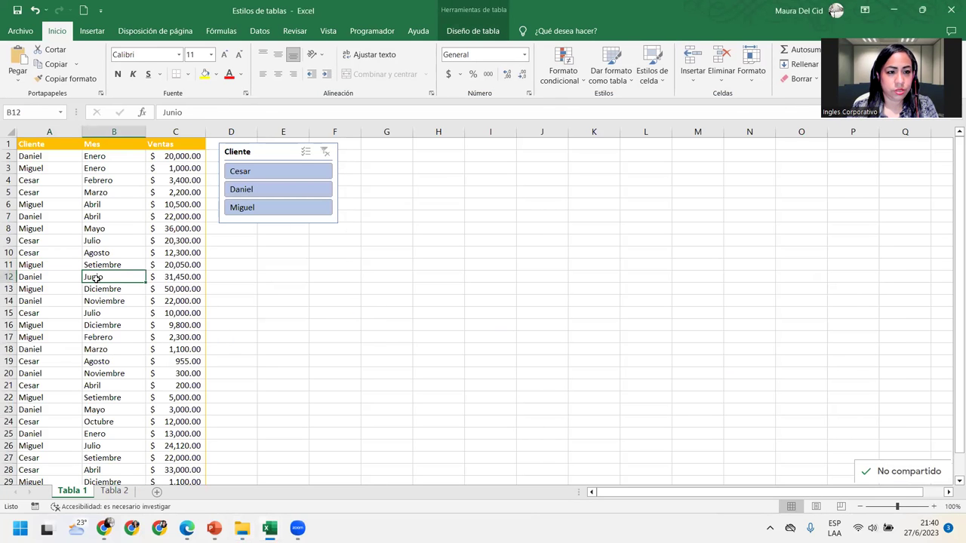
click(111, 491)
right_click(110, 494)
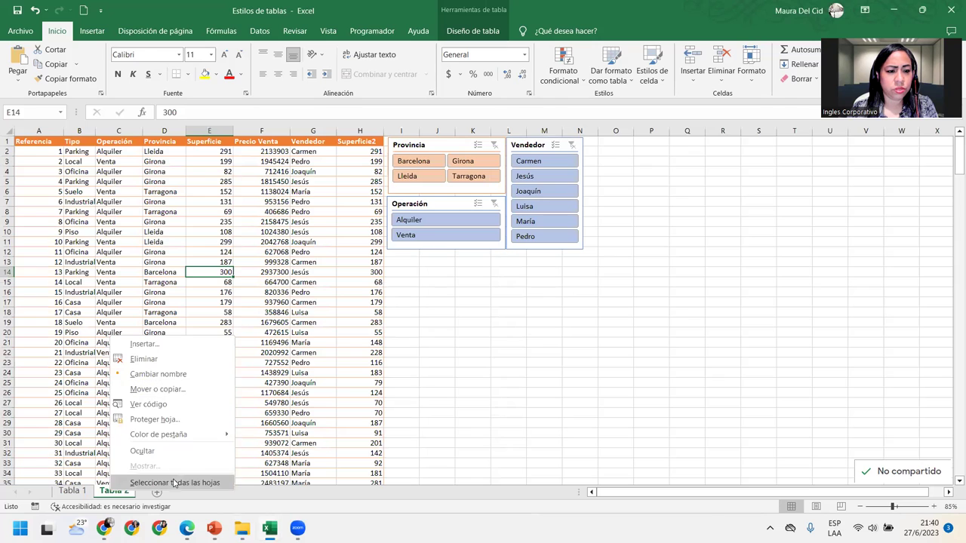
click(190, 391)
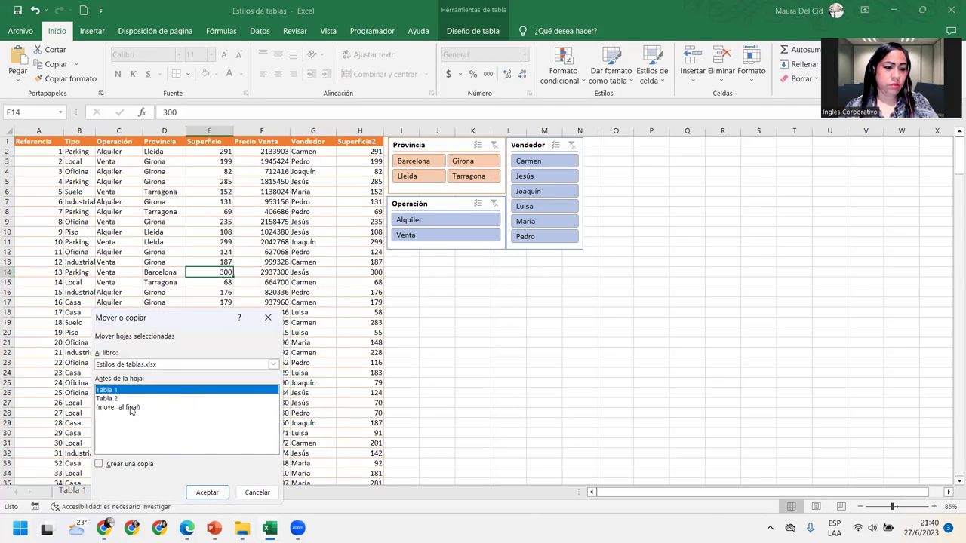
click(159, 364)
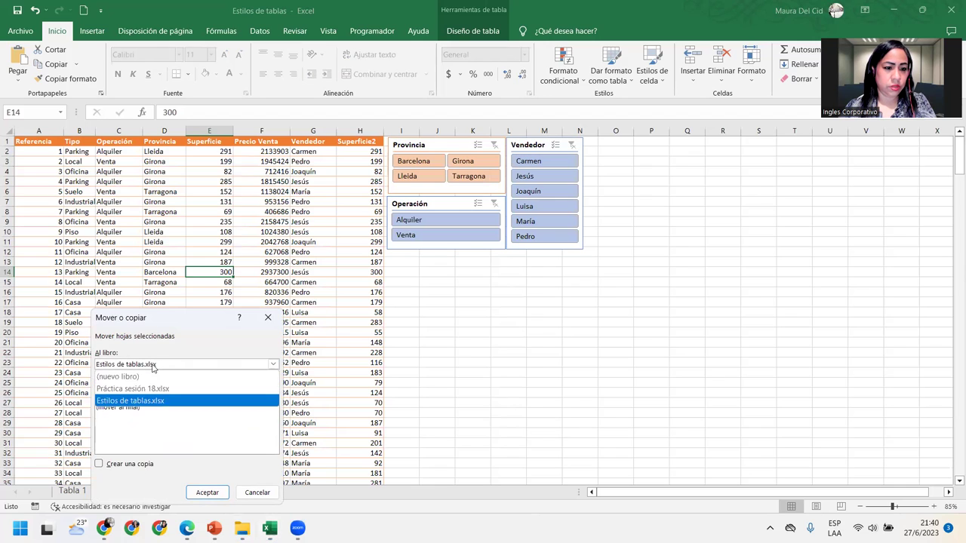
click(136, 379)
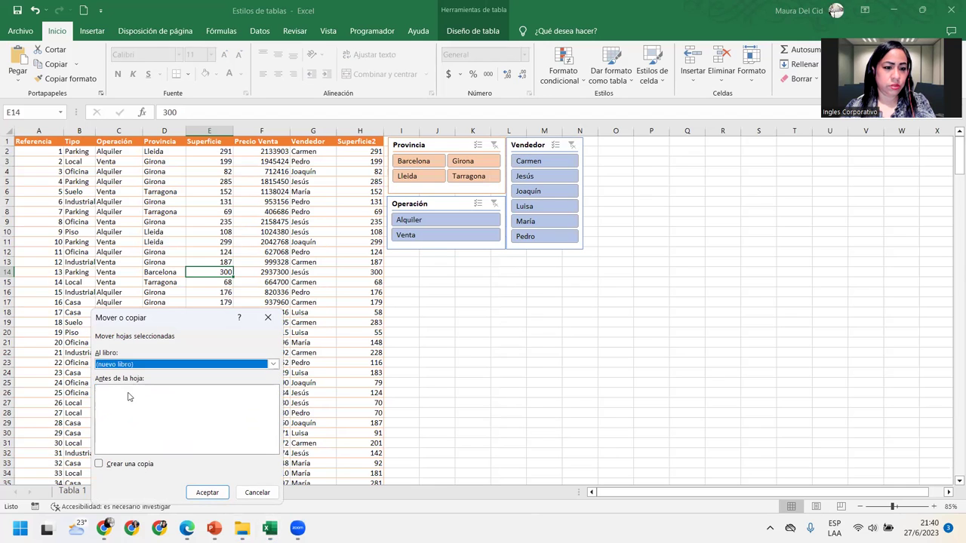
click(114, 464)
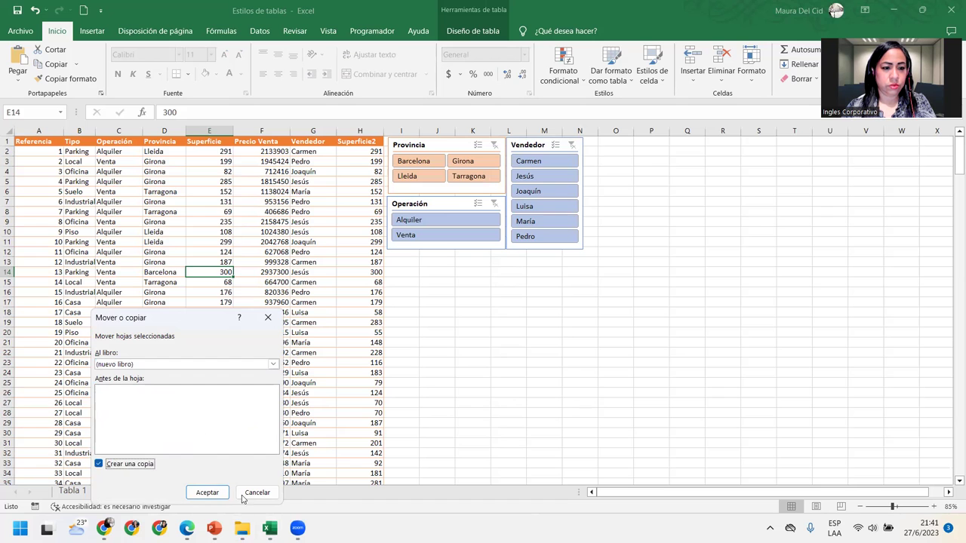
click(208, 493)
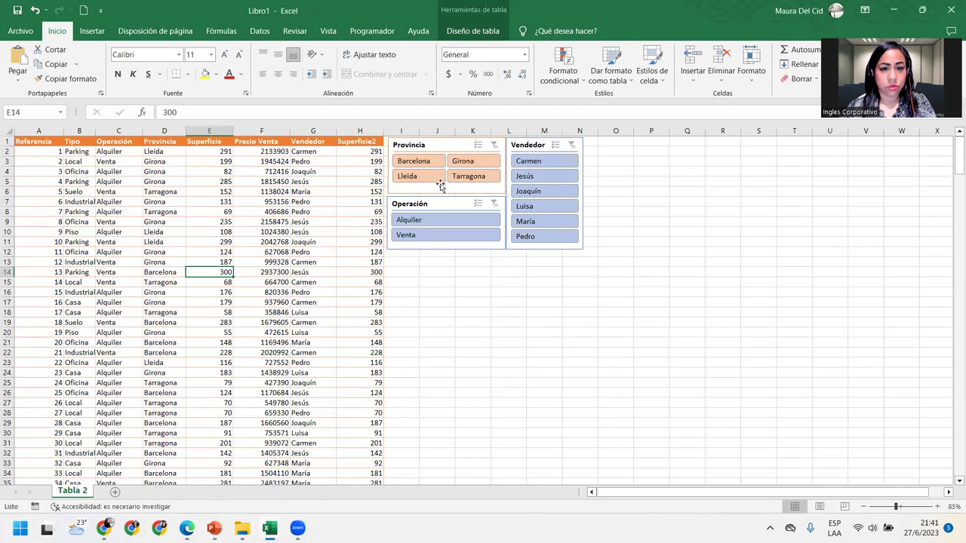
Step: Delete the Provincia, Vendedor and Operación slicers beside the table on the Tabla 2 sheet
click(465, 37)
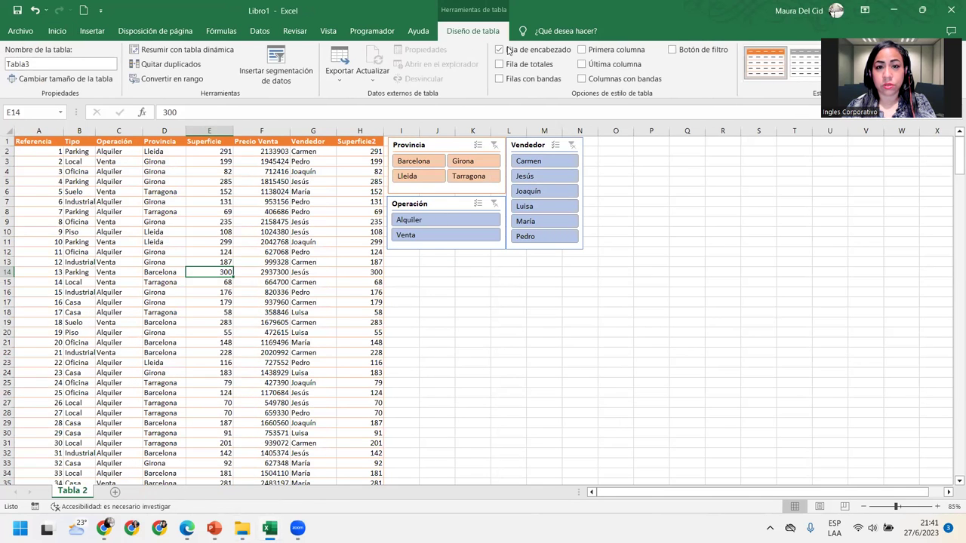
click(490, 152)
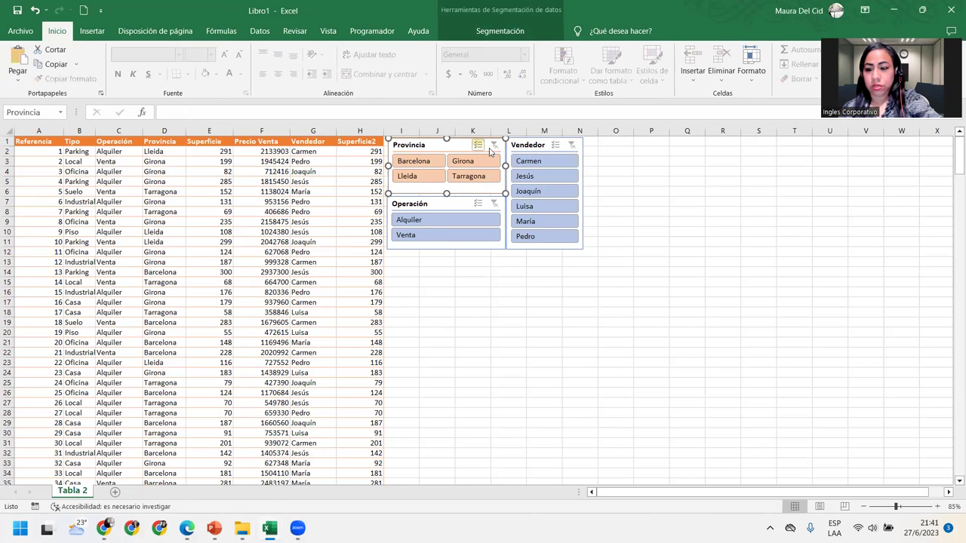
key(Delete)
click(524, 145)
key(Delete)
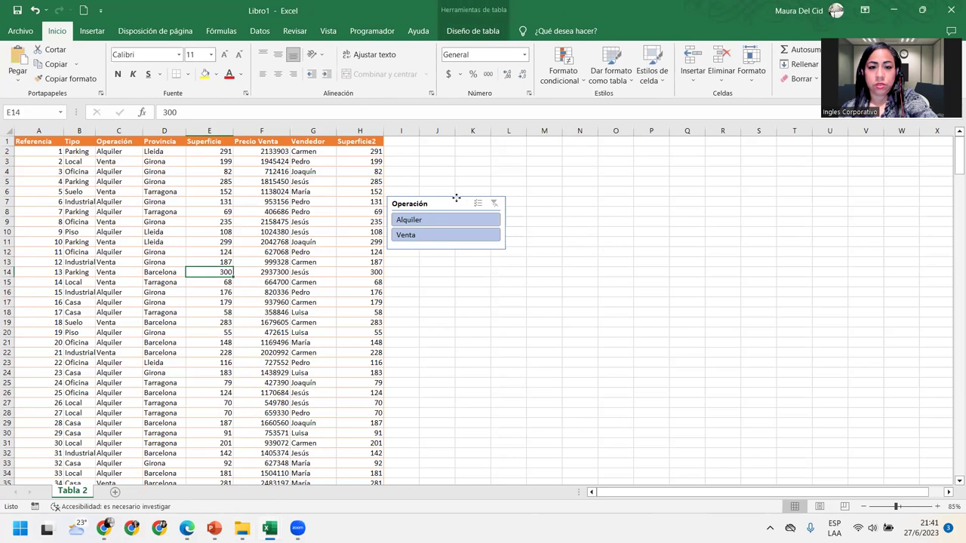
click(456, 198)
key(Delete)
click(261, 191)
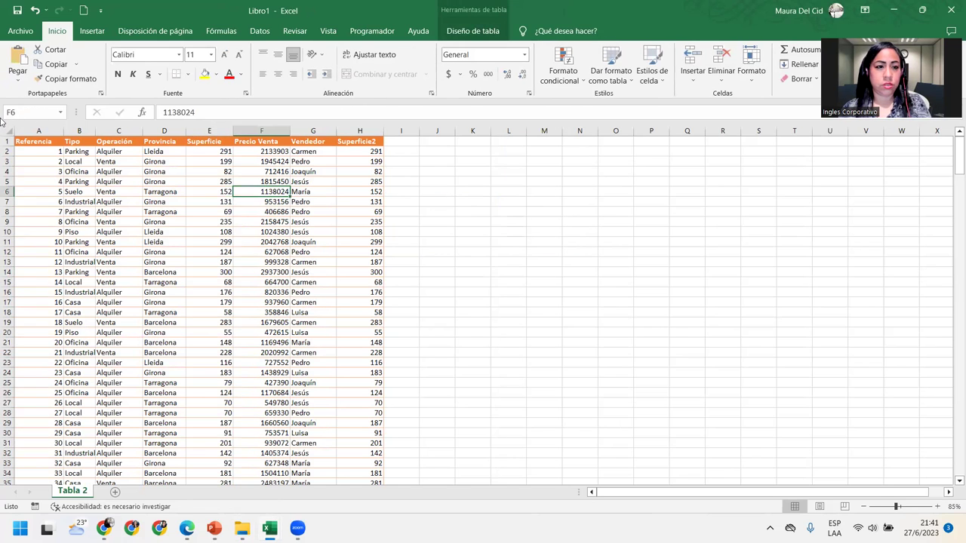
Step: Save the new workbook as Práctica sesión 18-2 in the Prácticas folder of Excel Básico G8-EXB-05-2023
click(21, 31)
click(47, 198)
click(166, 248)
double_click(155, 121)
double_click(192, 125)
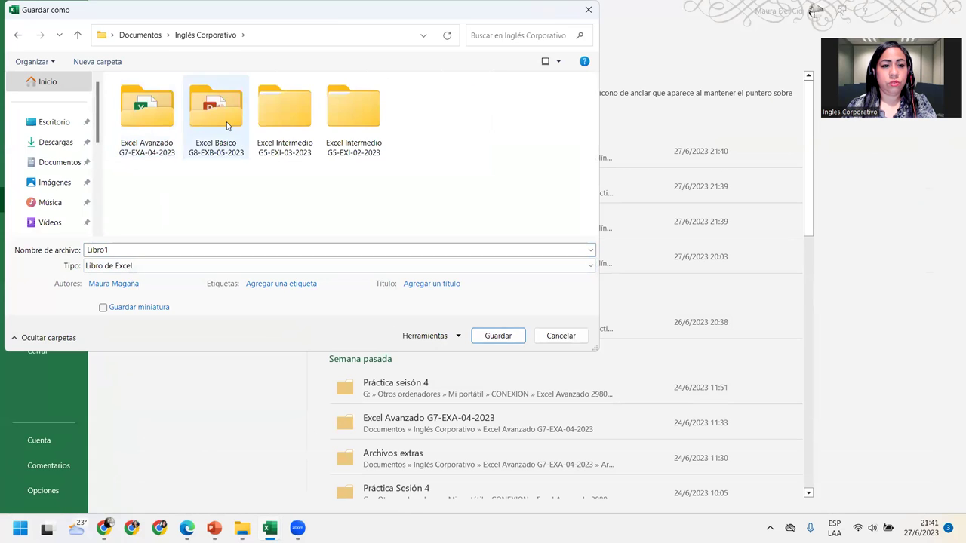
double_click(153, 124)
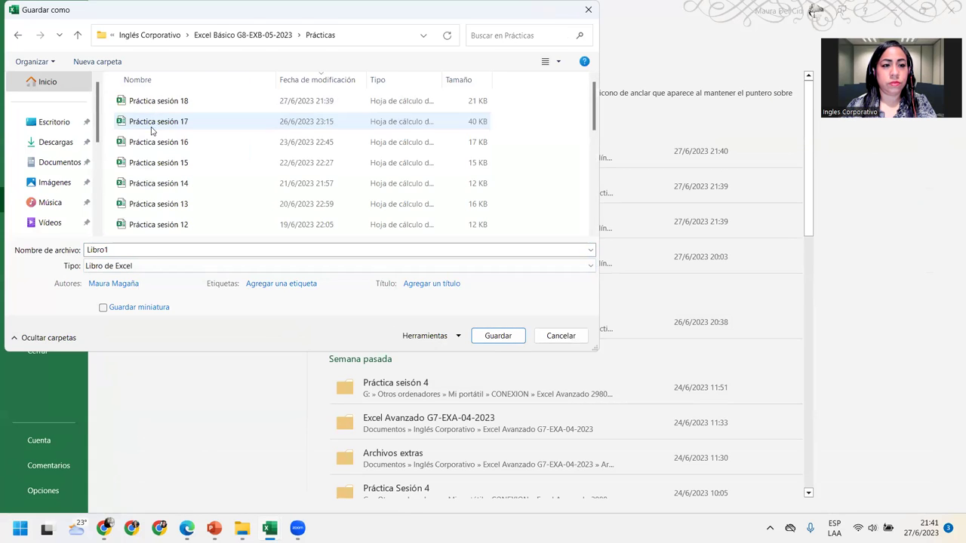
click(200, 103)
click(186, 250)
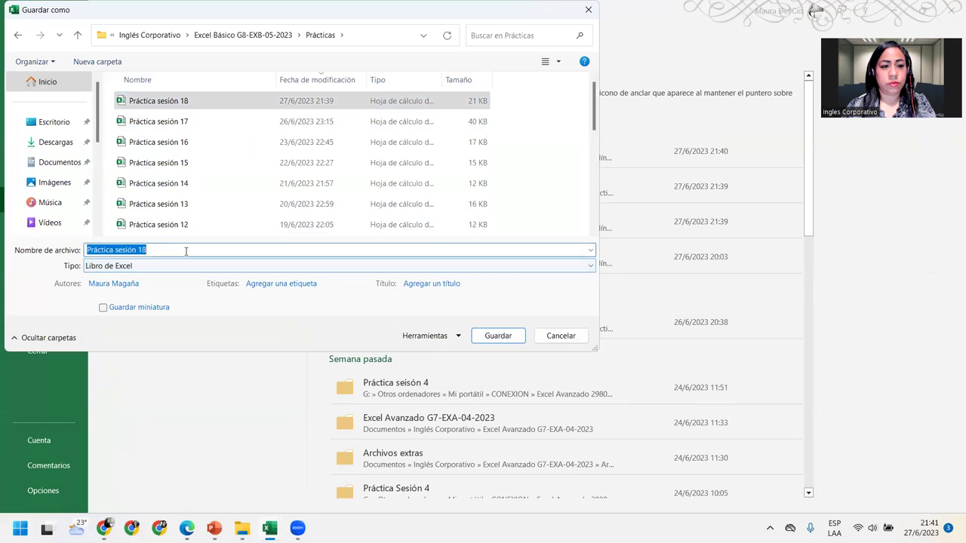
text(-2)
key(Return)
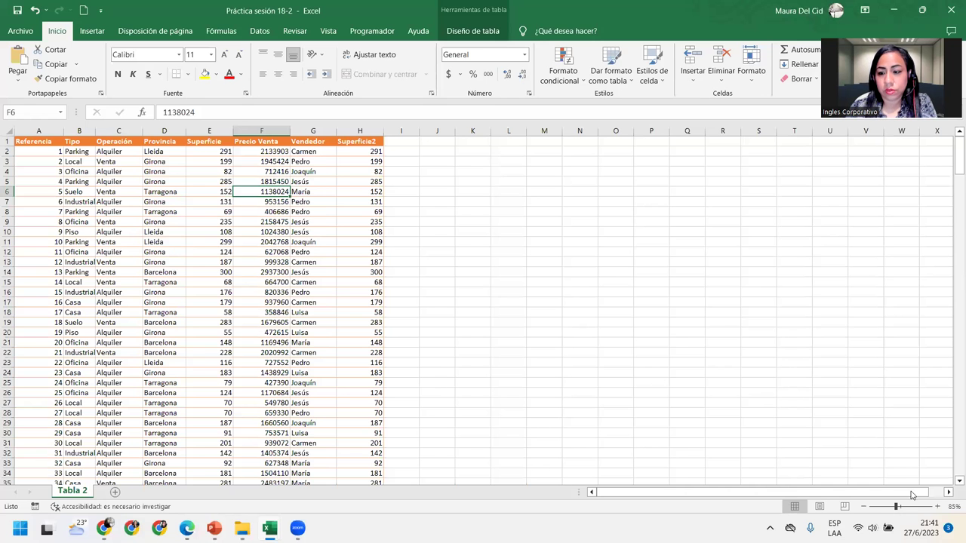
Step: Save the Práctica sesión 18-2 workbook again and close it
click(937, 507)
click(937, 506)
click(937, 507)
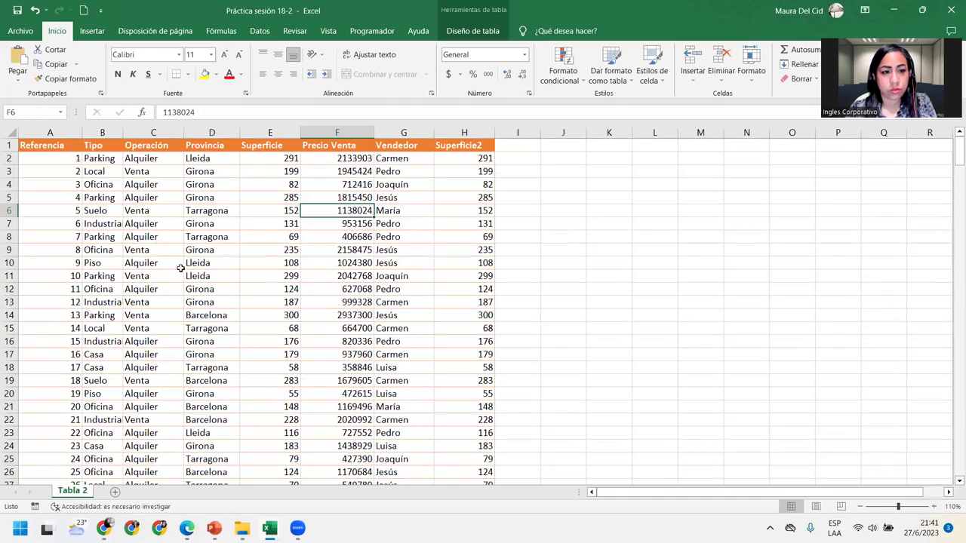
click(21, 31)
click(56, 184)
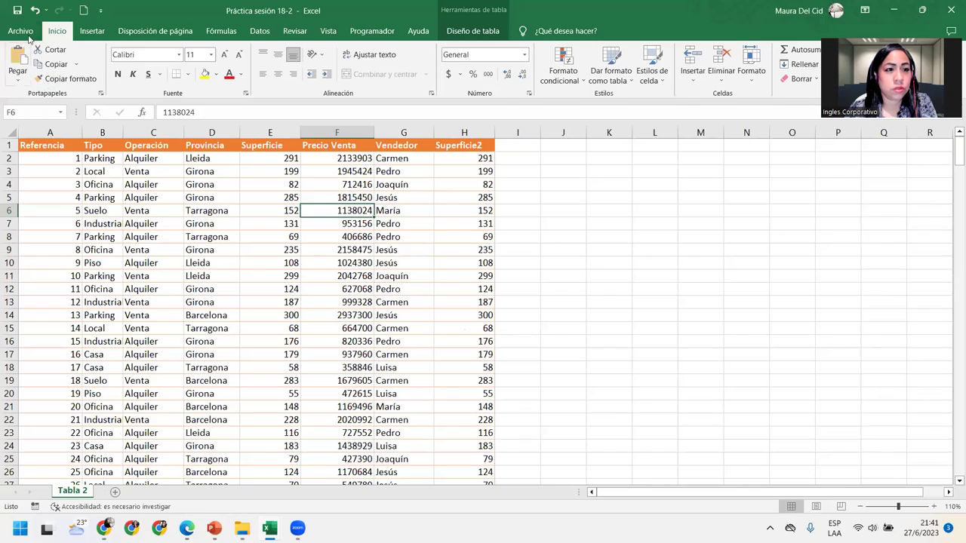
click(951, 10)
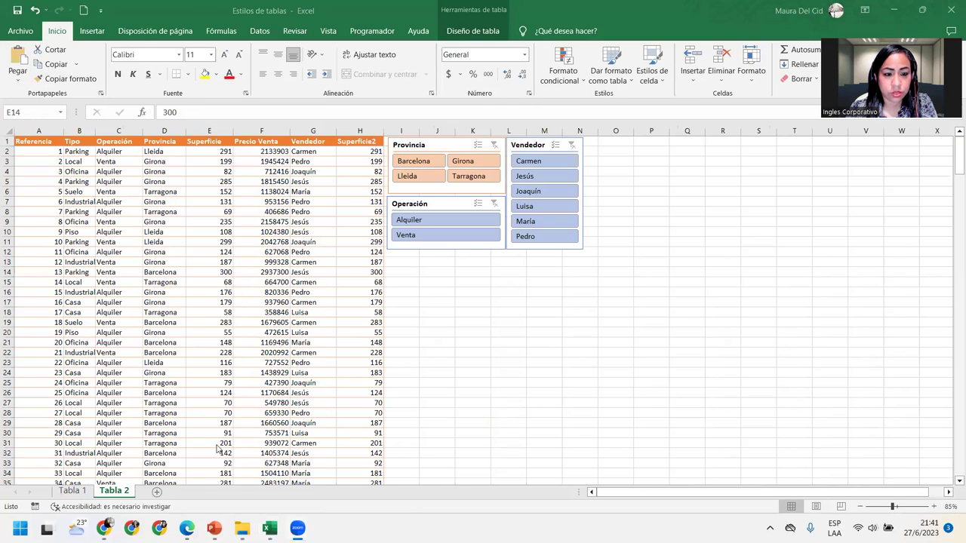
Step: Switch to File Explorer and locate Práctica sesión 18-2 in Documentos, Inglés Corporativo, Excel Básico G8-EXB-05-2023, Prácticas
key(alt+Tab)
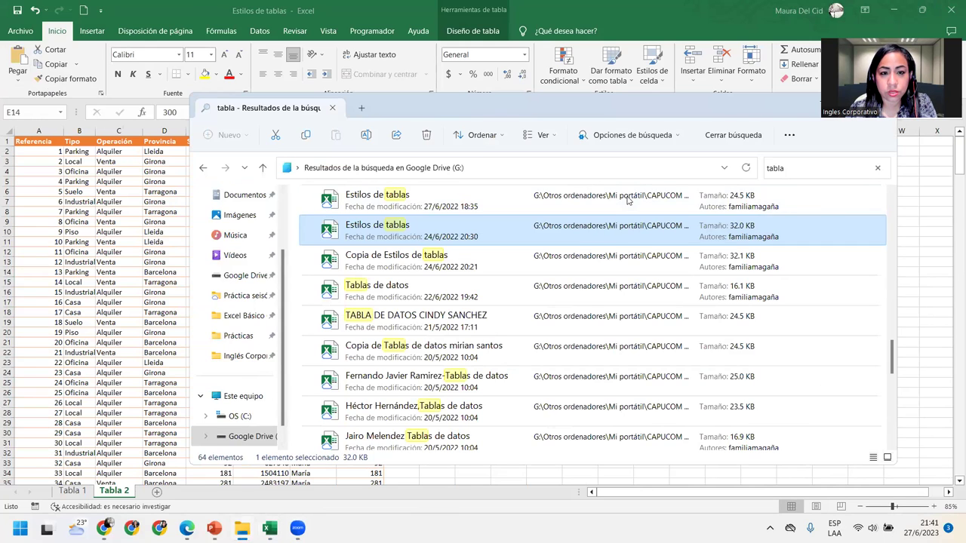
click(245, 195)
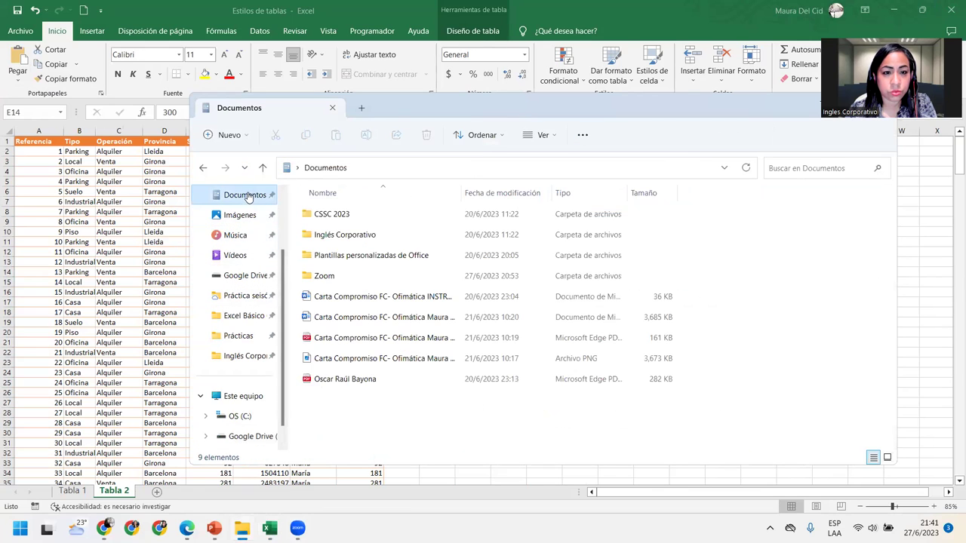
double_click(316, 235)
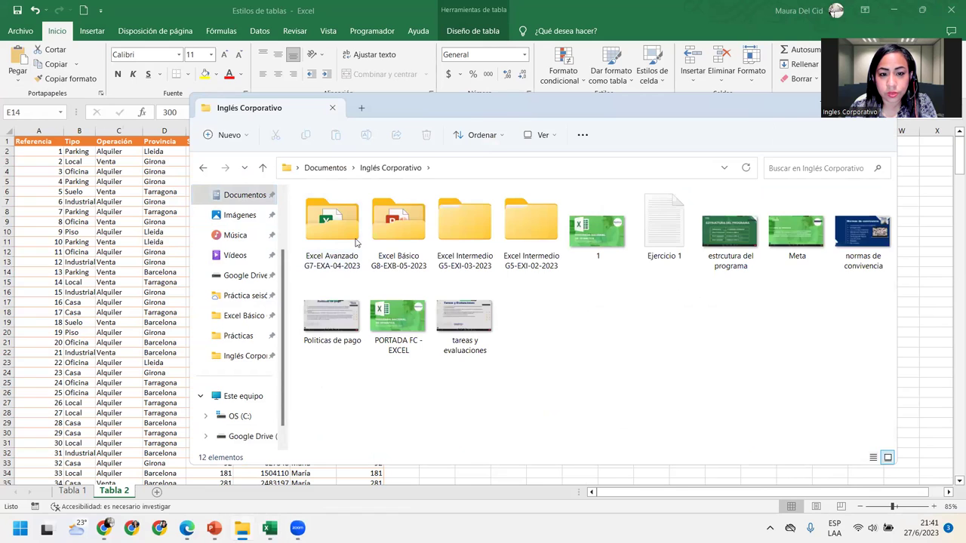
double_click(402, 211)
double_click(336, 234)
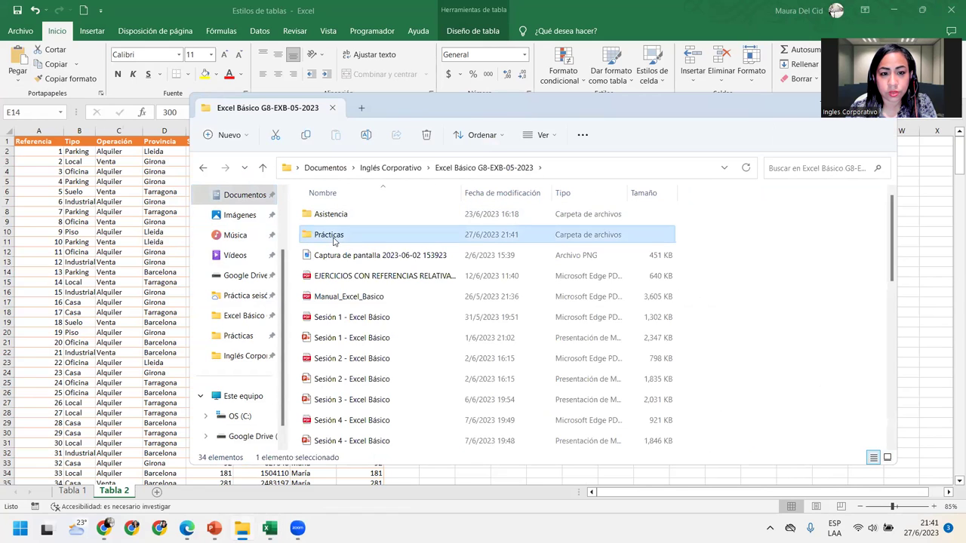
click(339, 197)
click(349, 216)
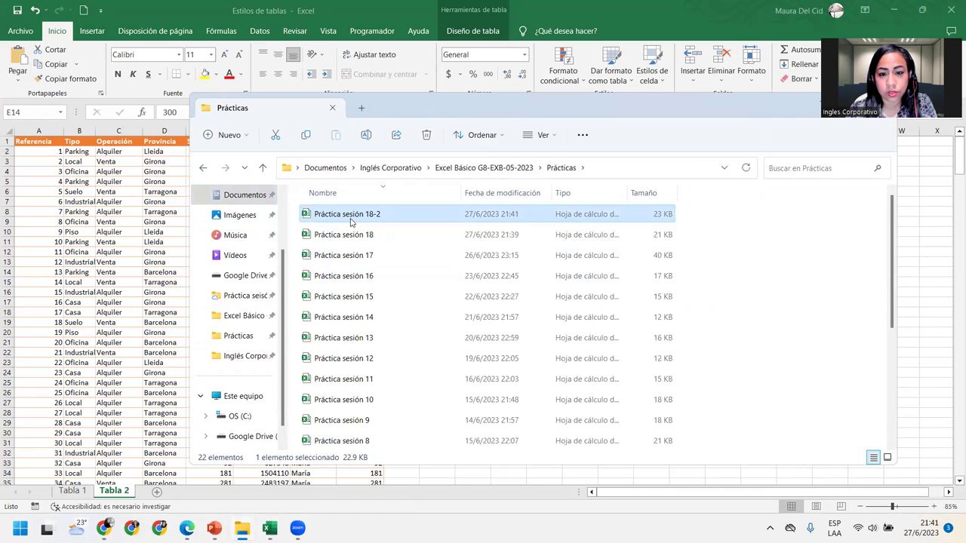
double_click(350, 219)
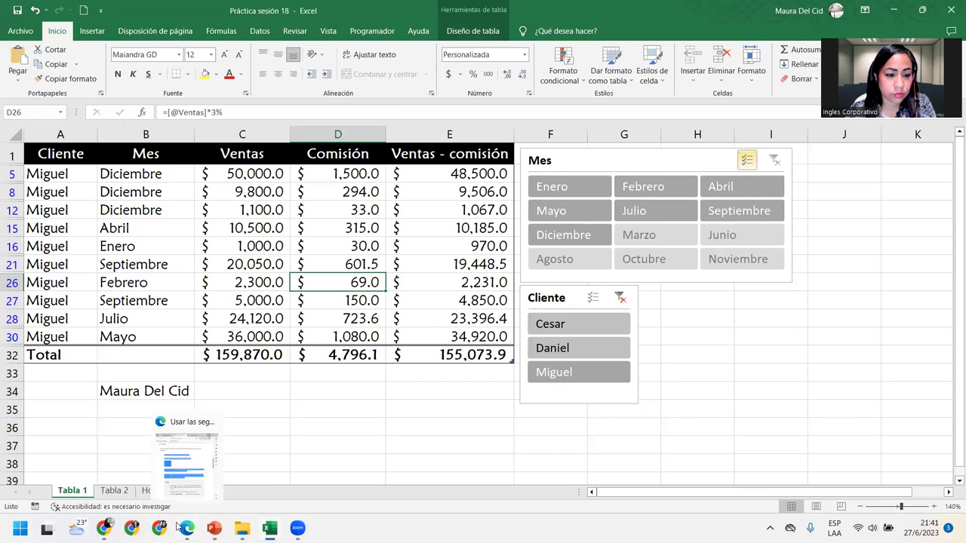
Step: Send the Práctica sesión 18-2 file from File Explorer to the G8-EXB-05-2023 group in WhatsApp Web
click(173, 477)
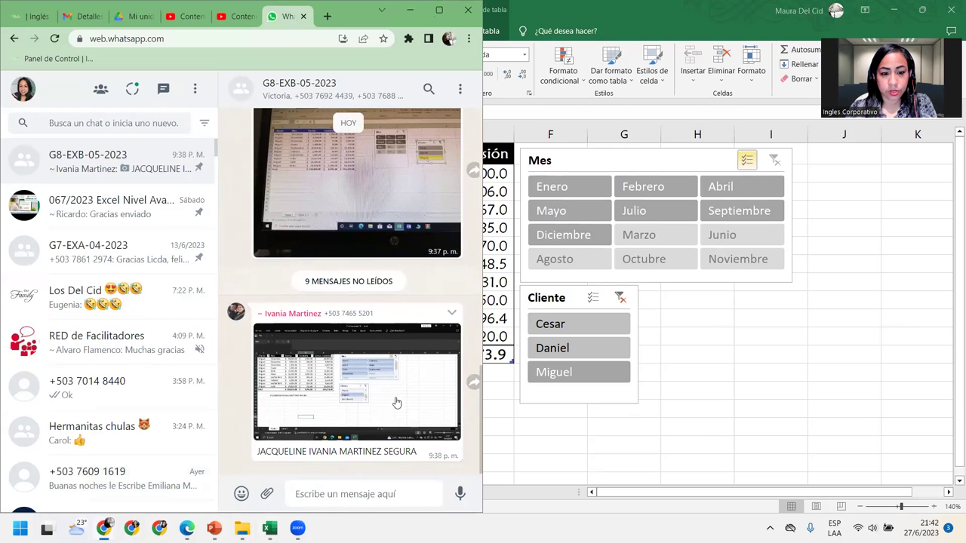
click(241, 528)
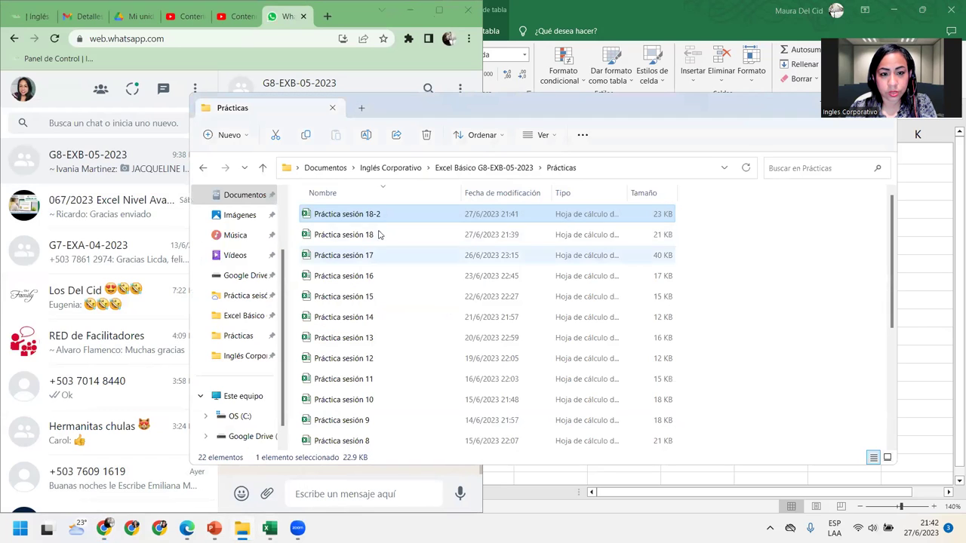
drag(401, 108, 591, 106)
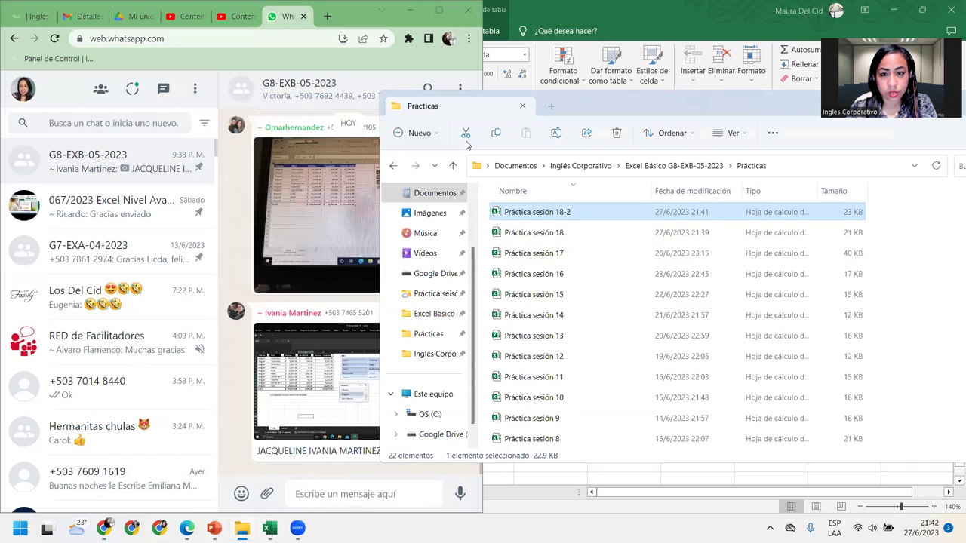
drag(532, 212, 336, 456)
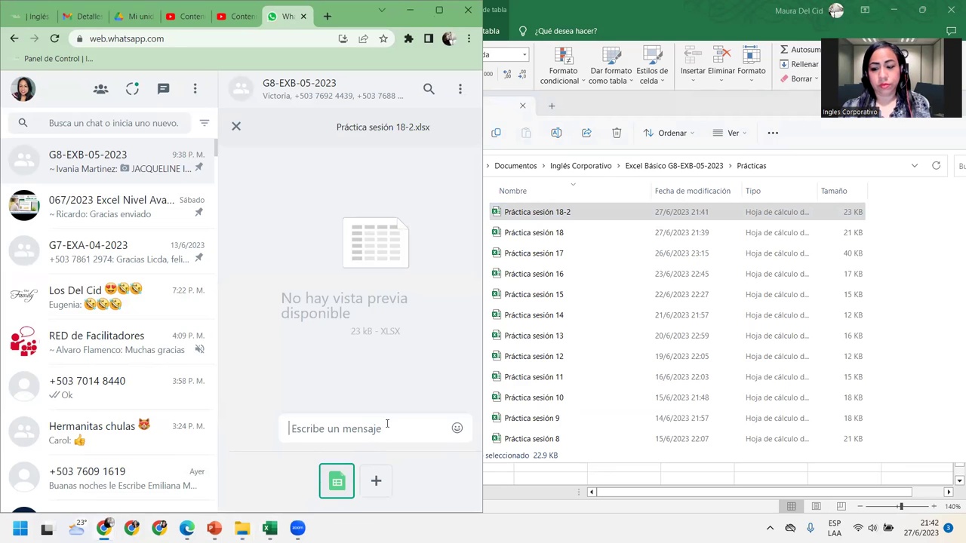
key(Return)
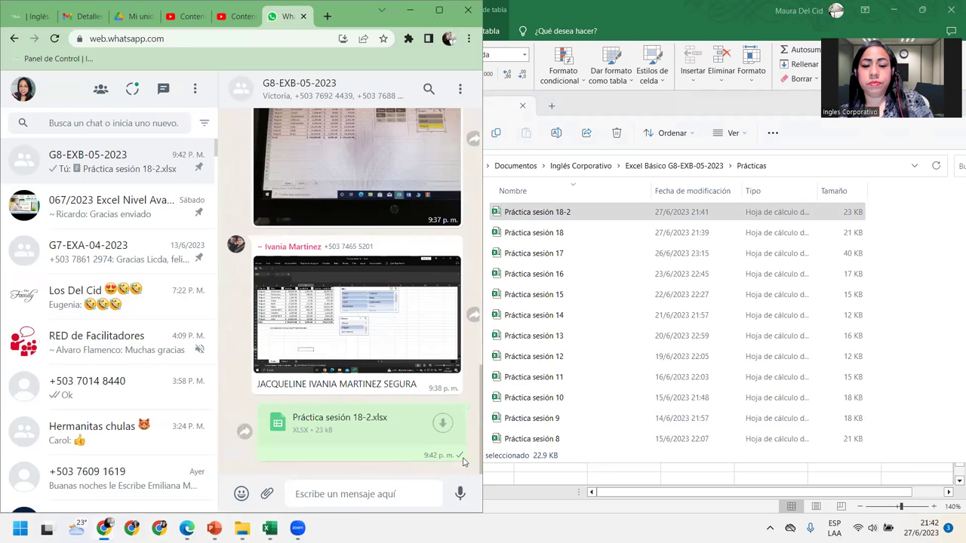
Step: Open the Práctica sesión 18-2 workbook from the Prácticas folder in Excel
double_click(520, 212)
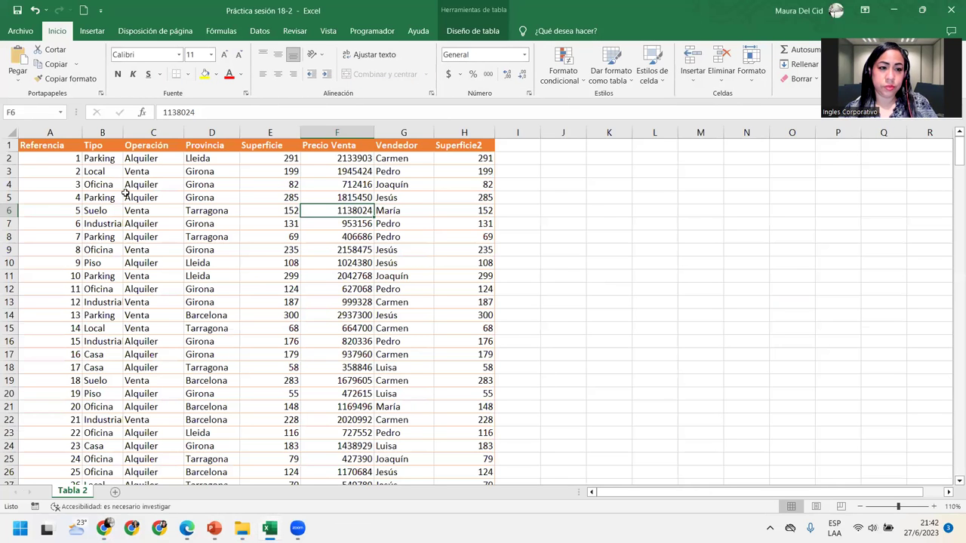
click(125, 193)
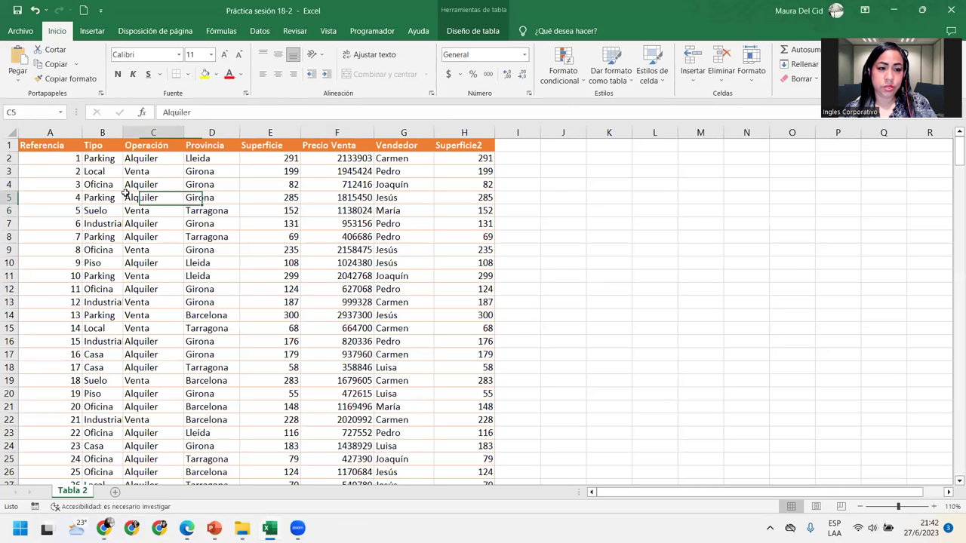
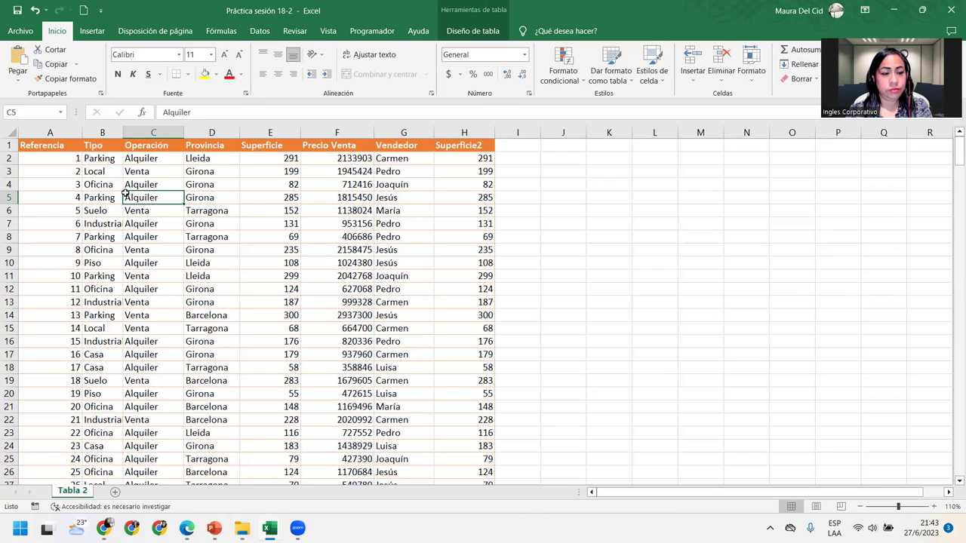
Step: Add a totals row at the end of the property table on the Tabla 2 sheet
click(277, 200)
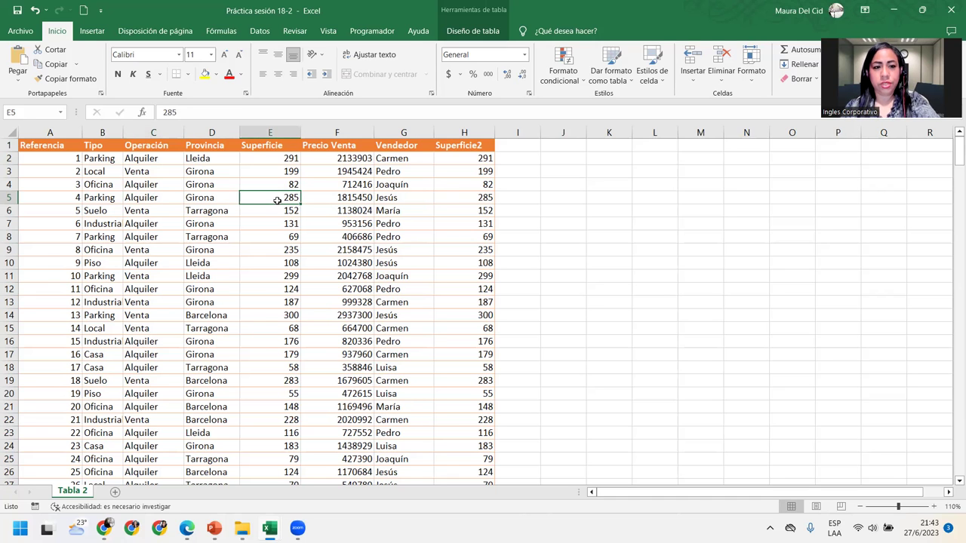
scroll(277, 200, down, 20)
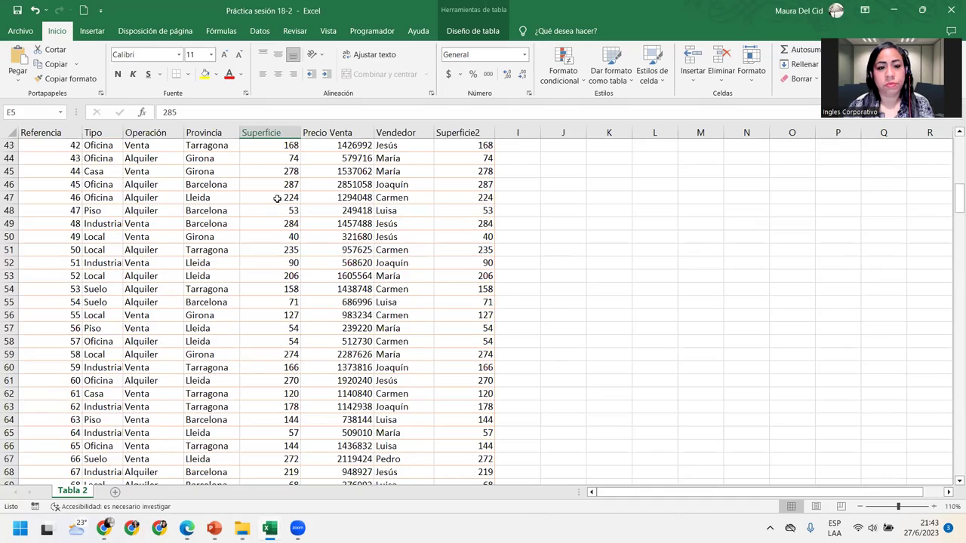
scroll(279, 197, down, 20)
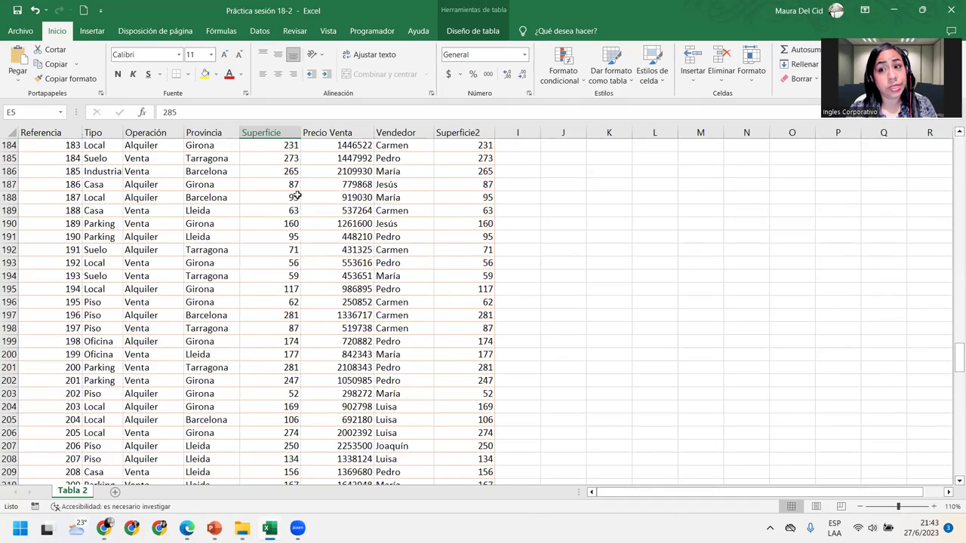
scroll(299, 196, down, 20)
scroll(298, 196, up, 15)
scroll(306, 189, down, 7)
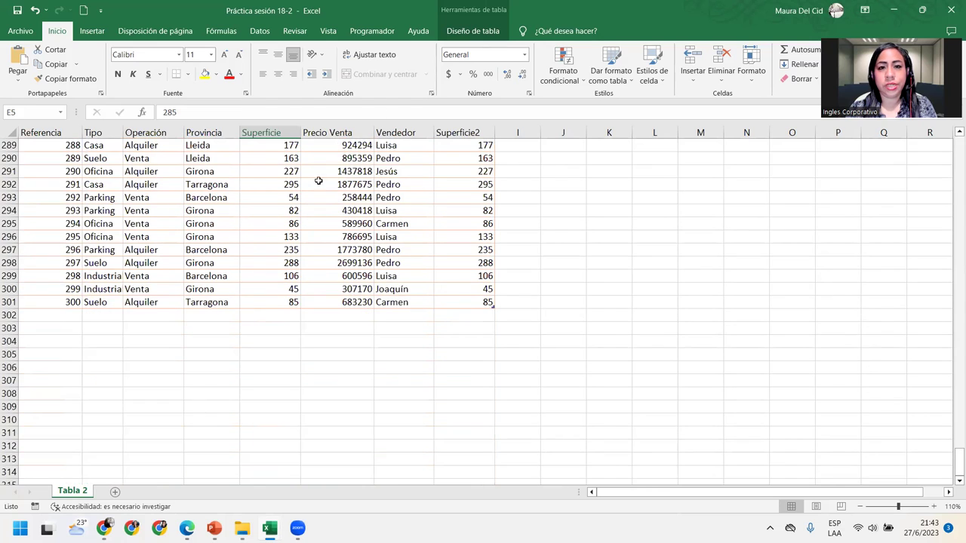
click(462, 30)
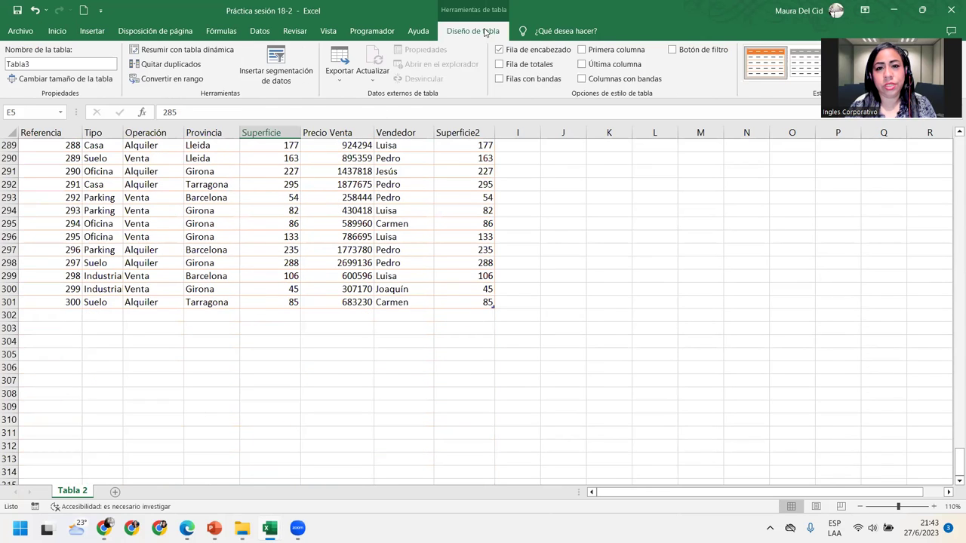
click(499, 64)
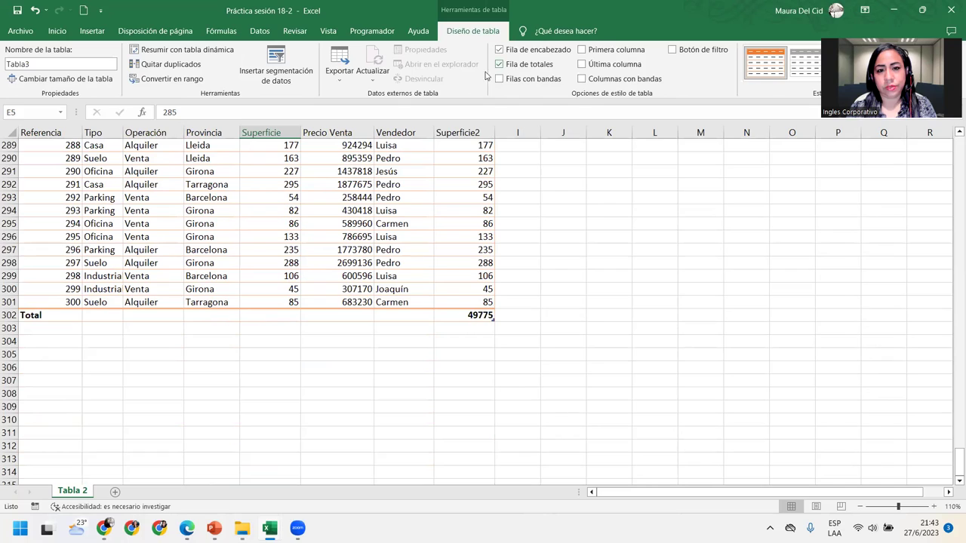
scroll(413, 257, up, 5)
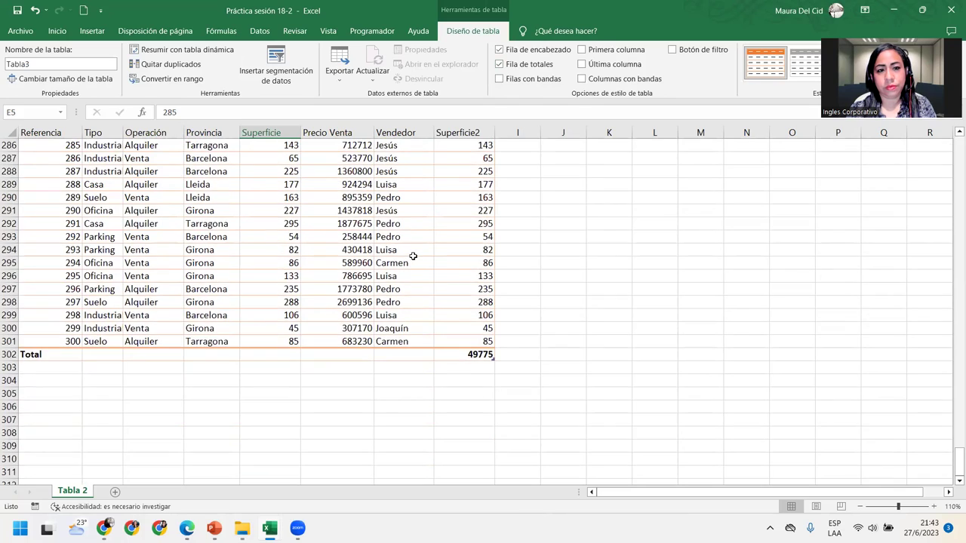
scroll(413, 257, up, 20)
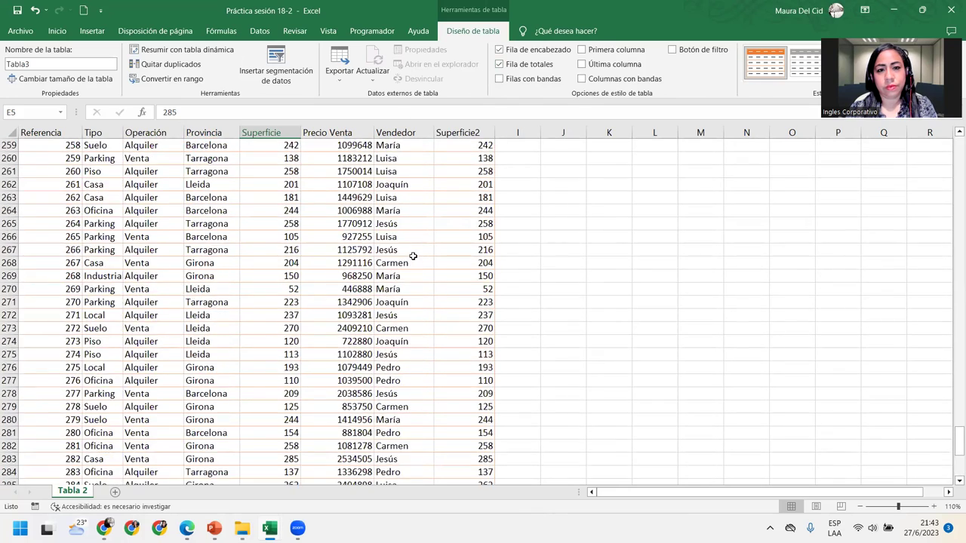
scroll(412, 256, up, 17)
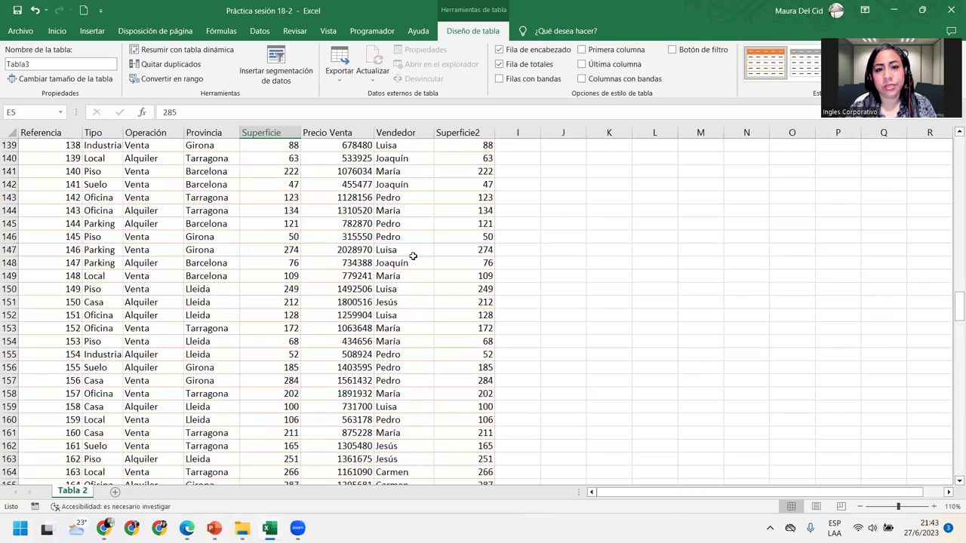
scroll(413, 254, down, 20)
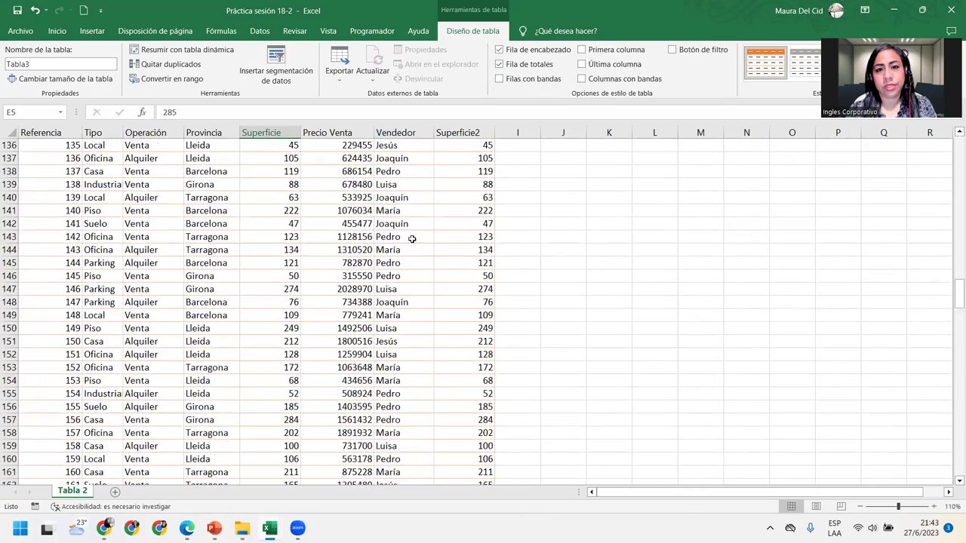
Step: Check the summary function of the Superficie2 total, then format that total with a thousands separator and no decimals
scroll(413, 237, down, 20)
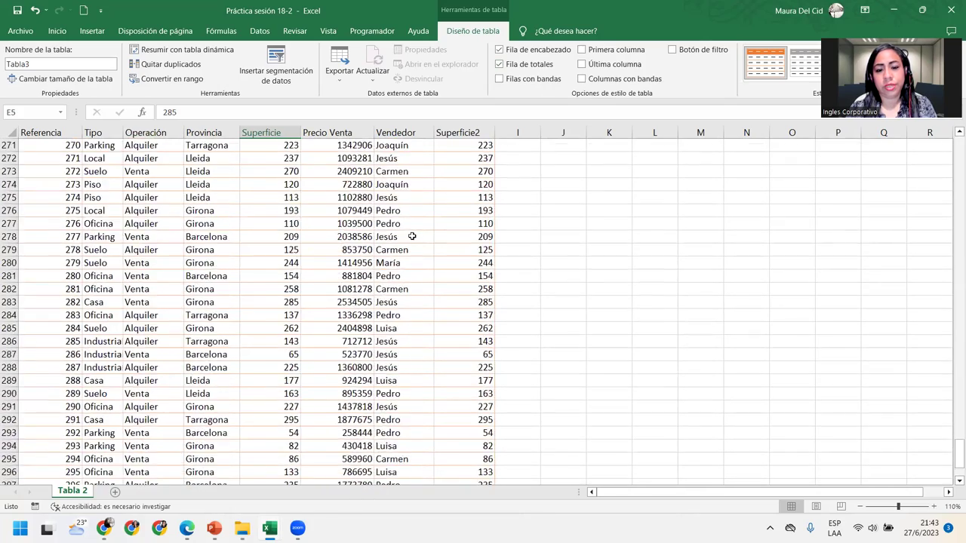
scroll(445, 196, up, 3)
click(469, 275)
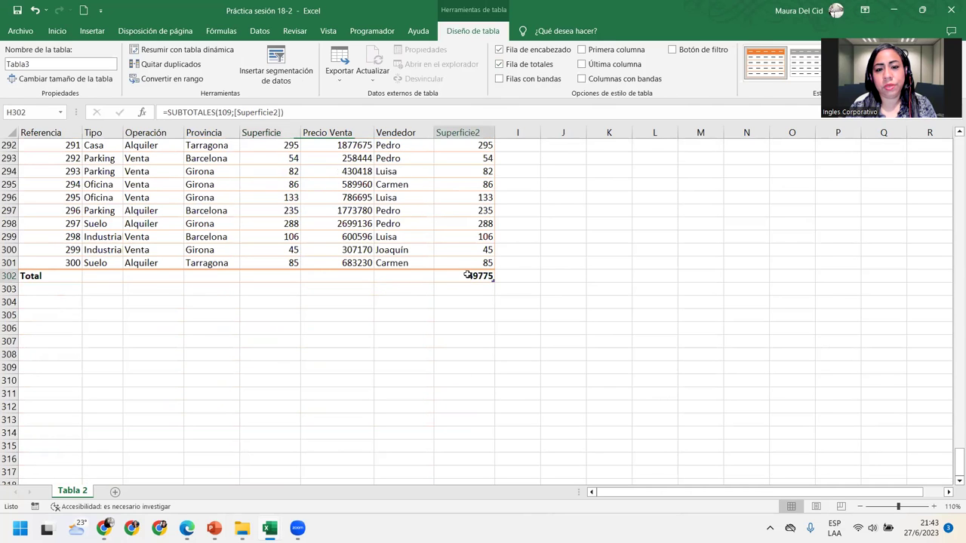
click(500, 278)
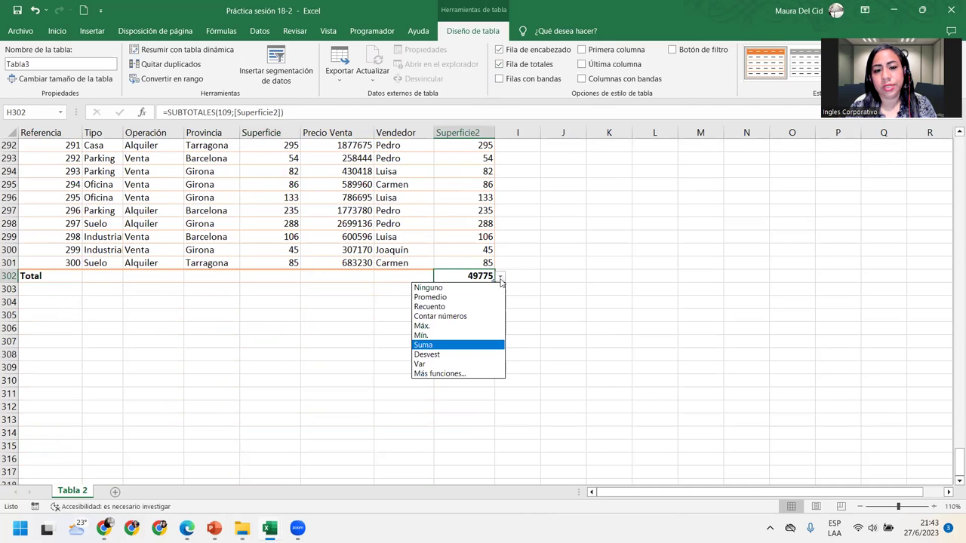
click(501, 279)
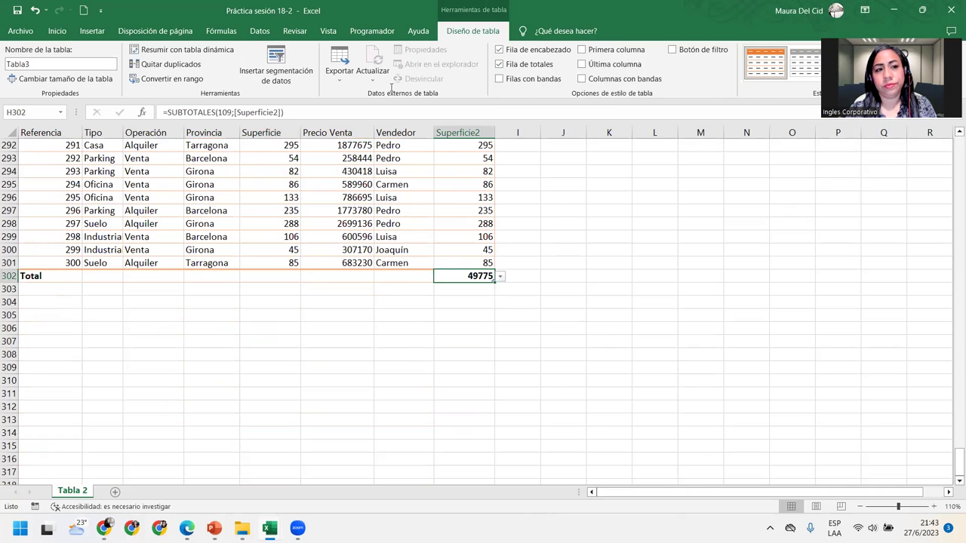
click(57, 30)
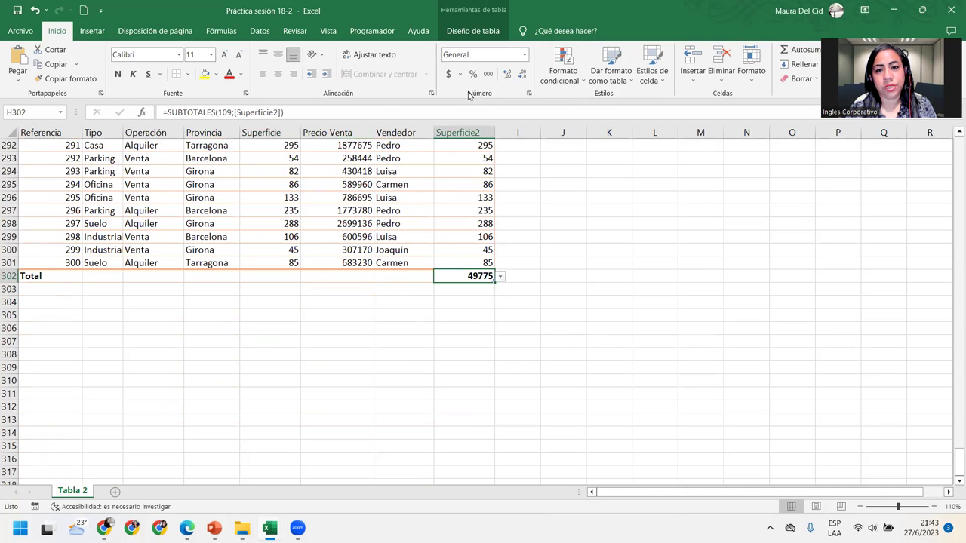
click(489, 74)
click(523, 80)
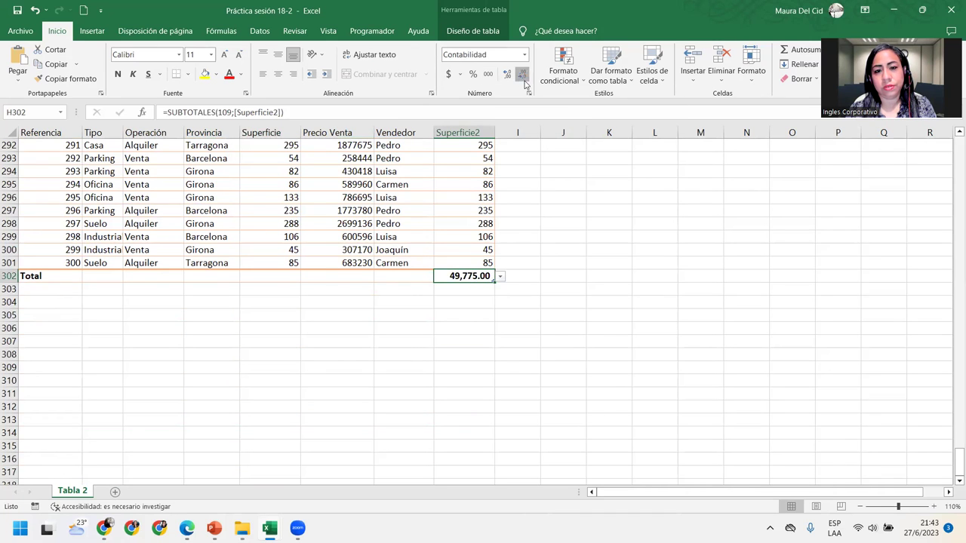
click(524, 80)
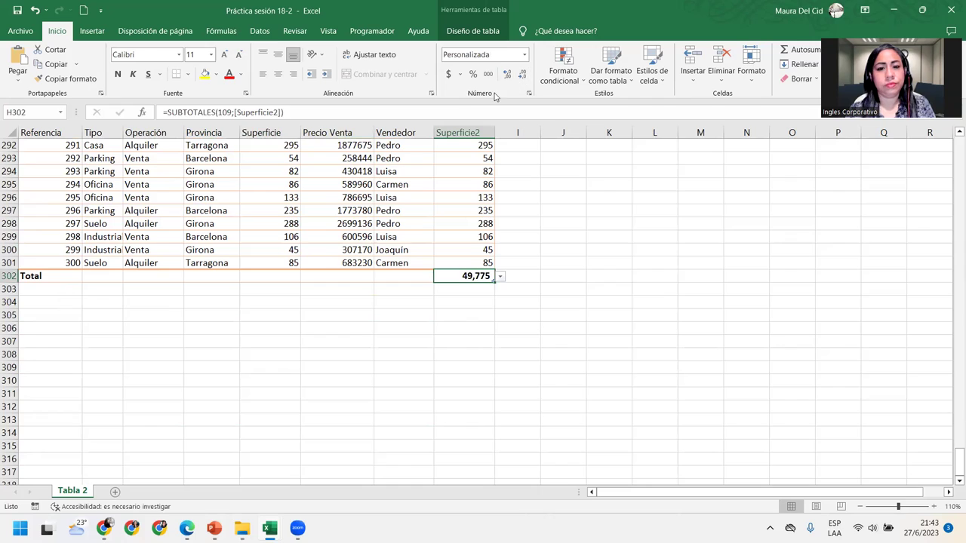
click(383, 276)
Step: Format the Precio Venta values in F2:F301 as Contabilidad with one decimal place
scroll(383, 274, up, 20)
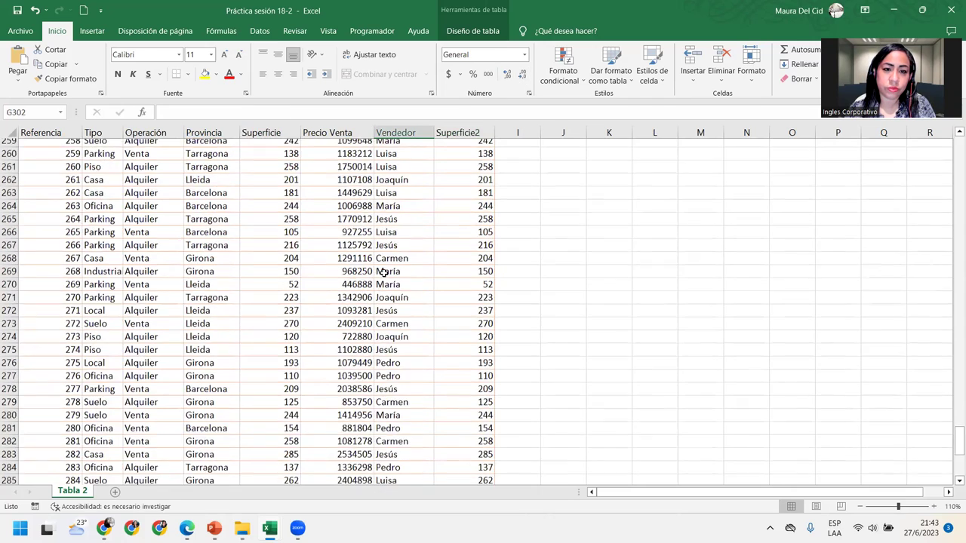
scroll(384, 273, up, 20)
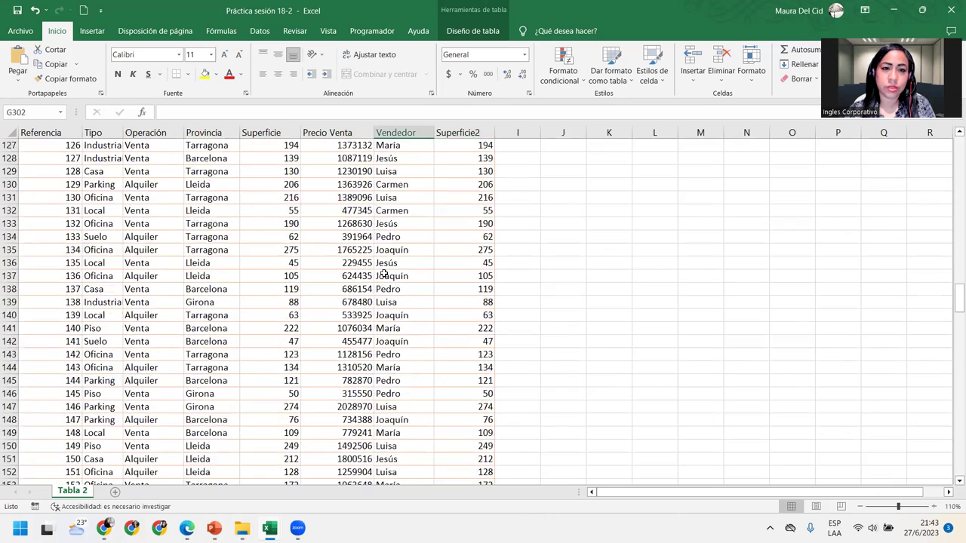
scroll(384, 274, up, 14)
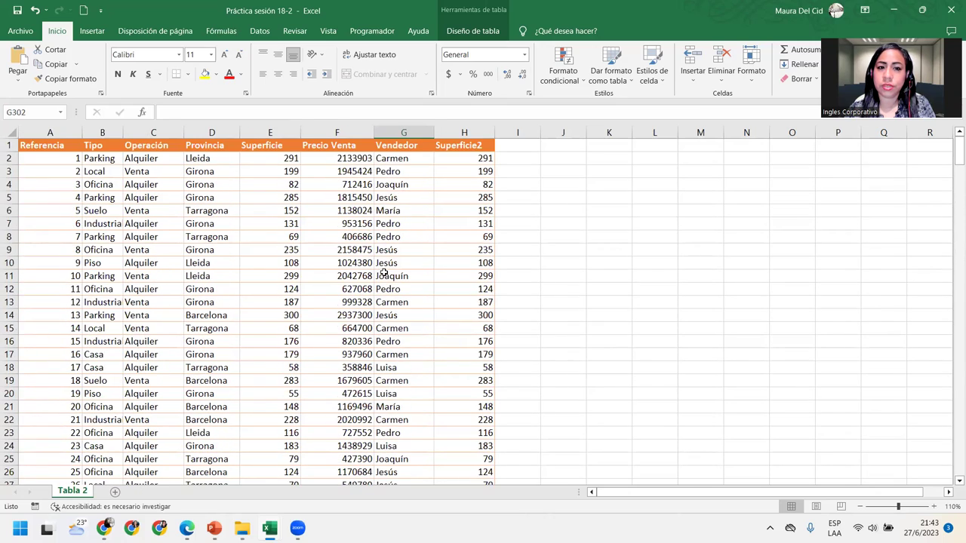
click(340, 159)
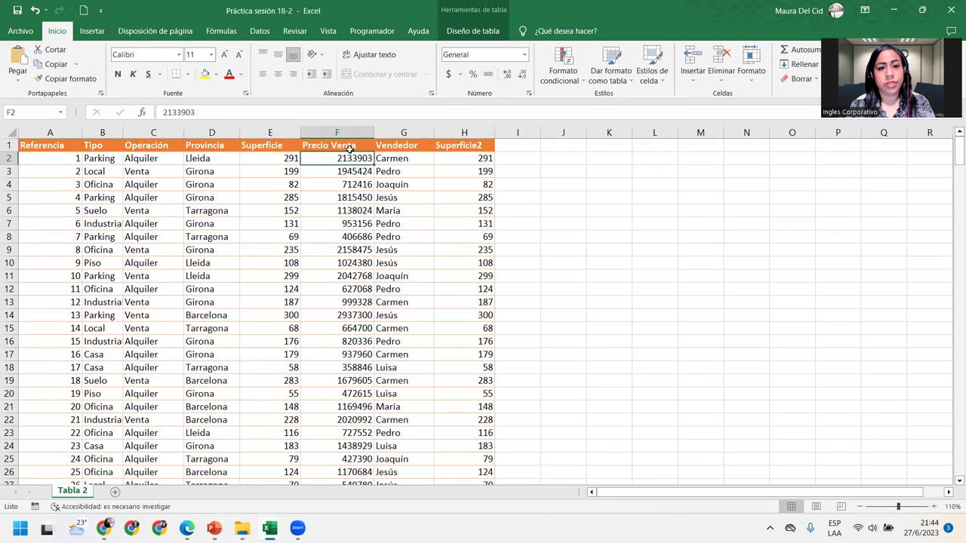
key(ctrl+shift+Down)
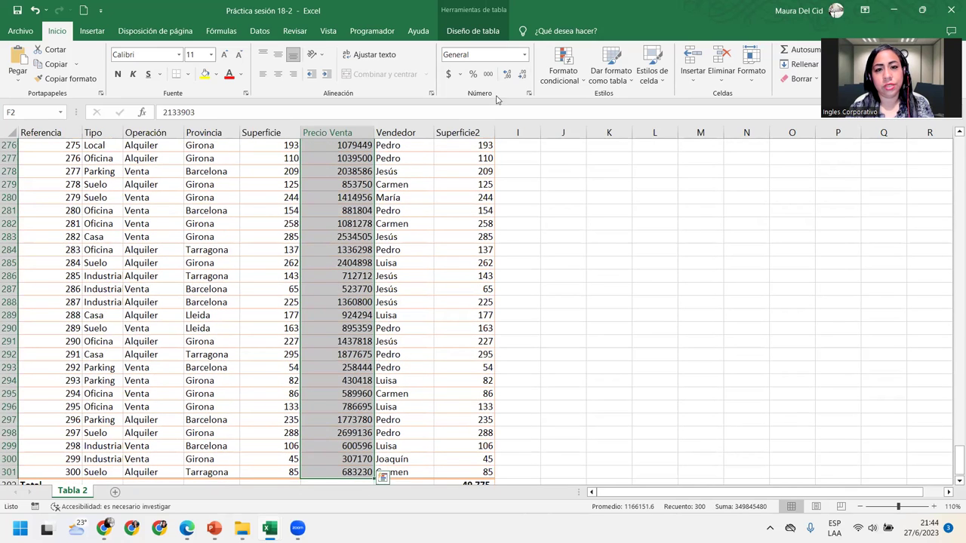
click(526, 59)
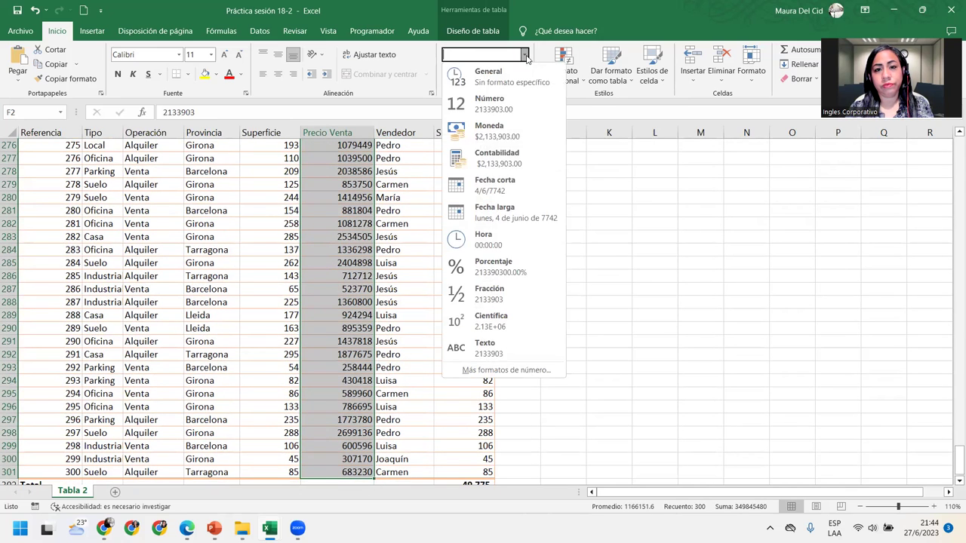
click(508, 159)
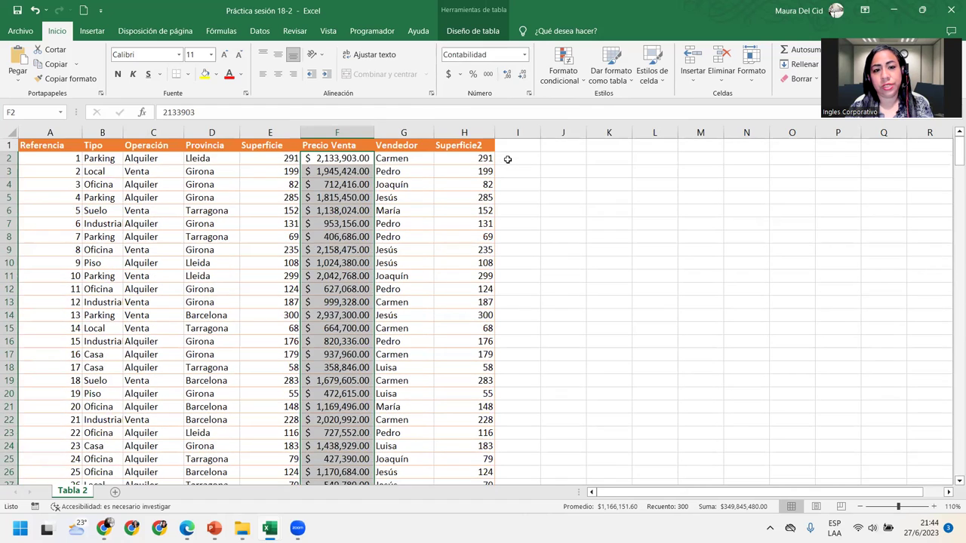
click(524, 78)
click(525, 79)
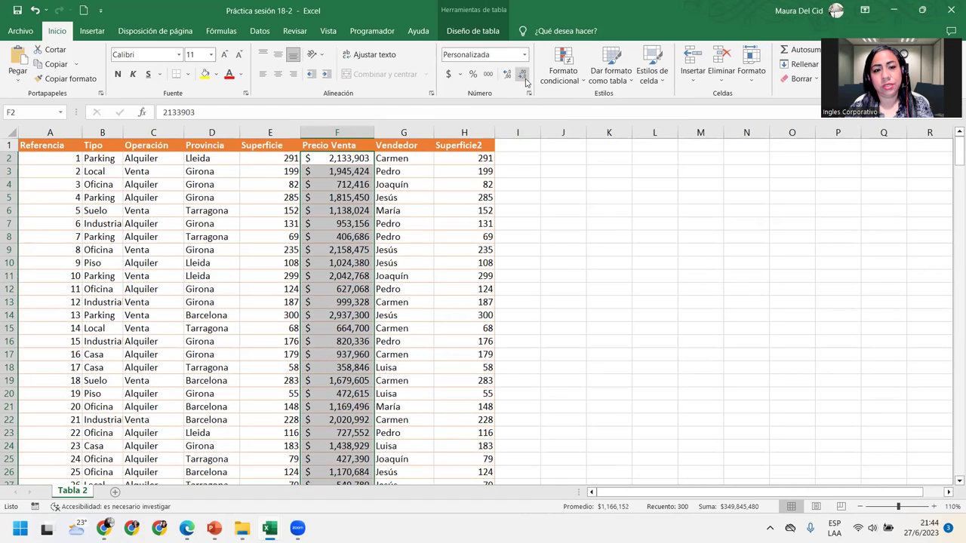
click(507, 74)
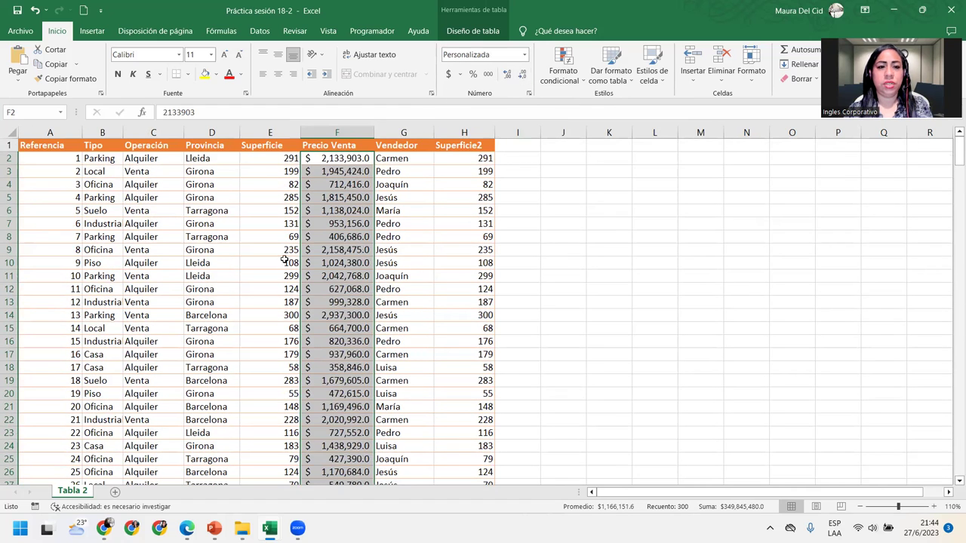
click(351, 173)
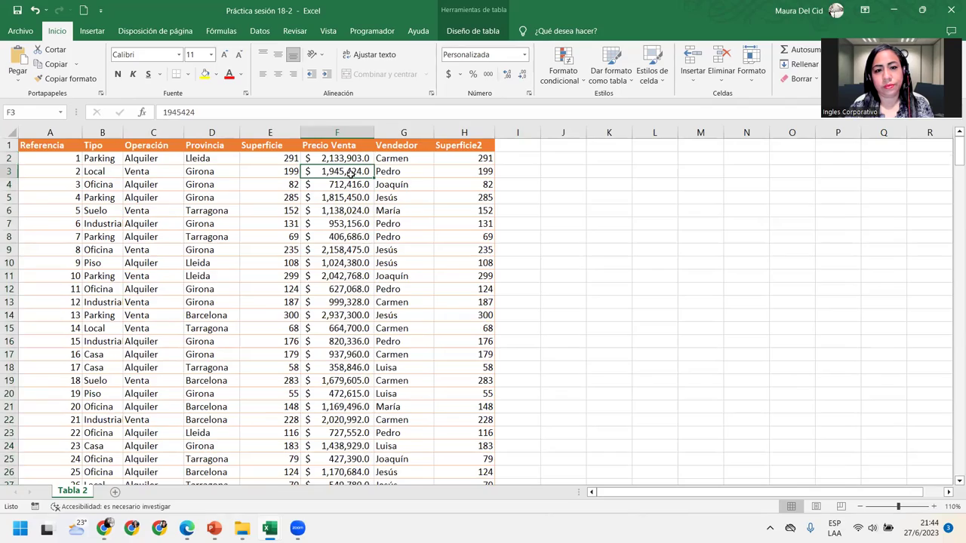
Step: Look through the table's rows from the header to the end to review the formatted Precio Venta column
scroll(349, 173, down, 20)
scroll(346, 206, down, 20)
scroll(346, 206, down, 9)
scroll(346, 206, up, 20)
scroll(346, 202, up, 20)
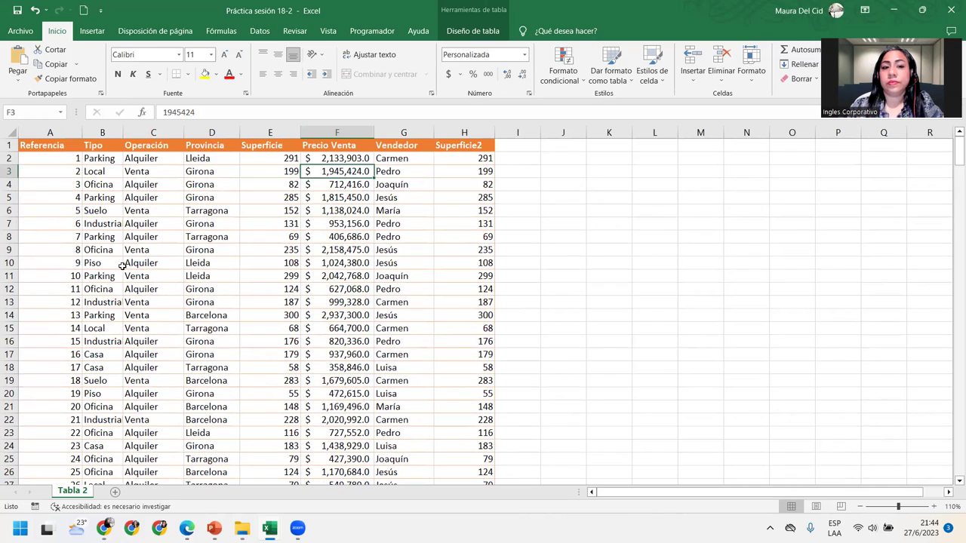
scroll(278, 289, down, 19)
scroll(279, 287, down, 19)
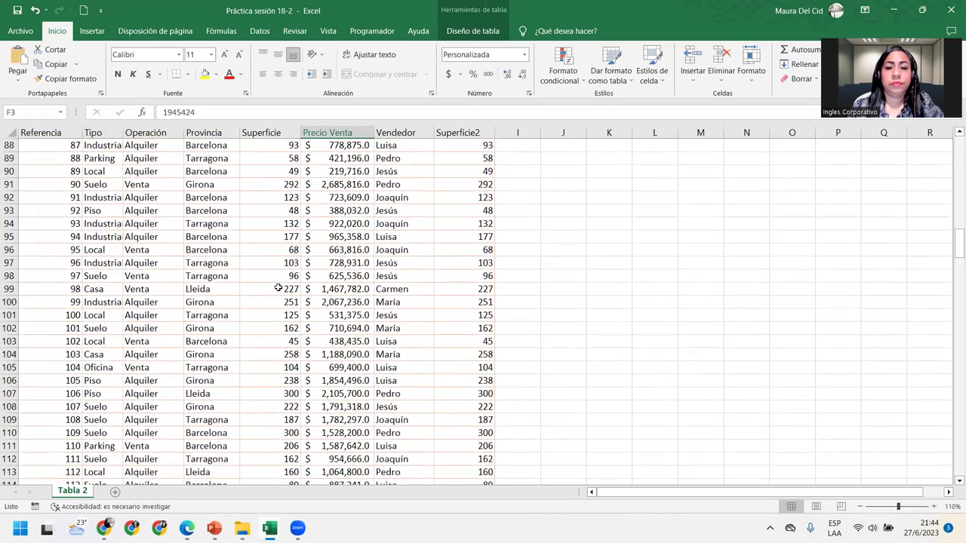
scroll(279, 283, up, 18)
scroll(279, 280, up, 20)
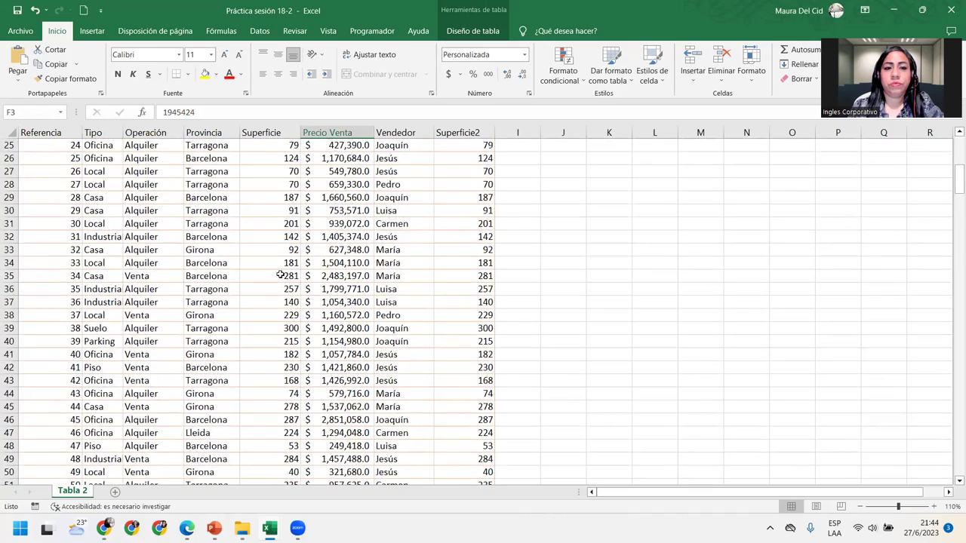
Step: Delete the whole Superficie2 column from the table
click(476, 147)
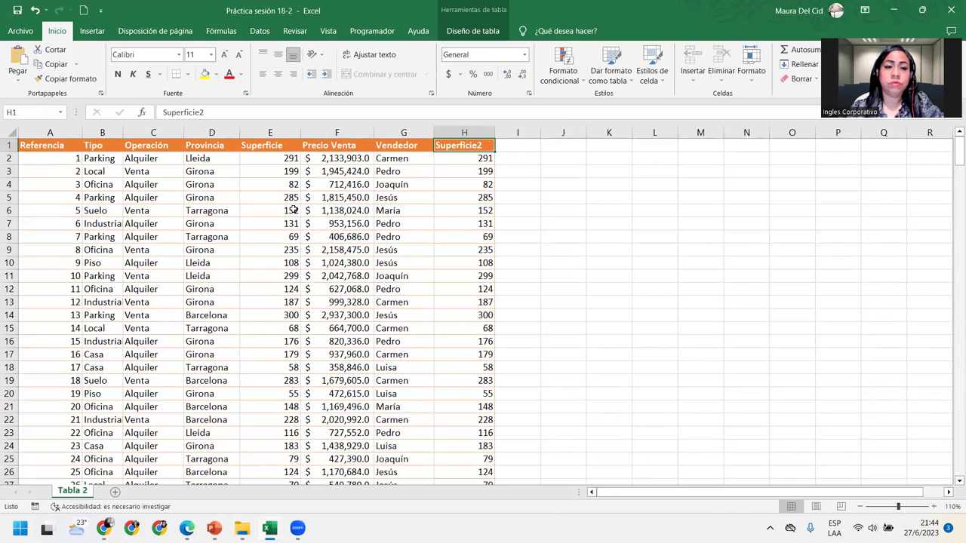
click(447, 156)
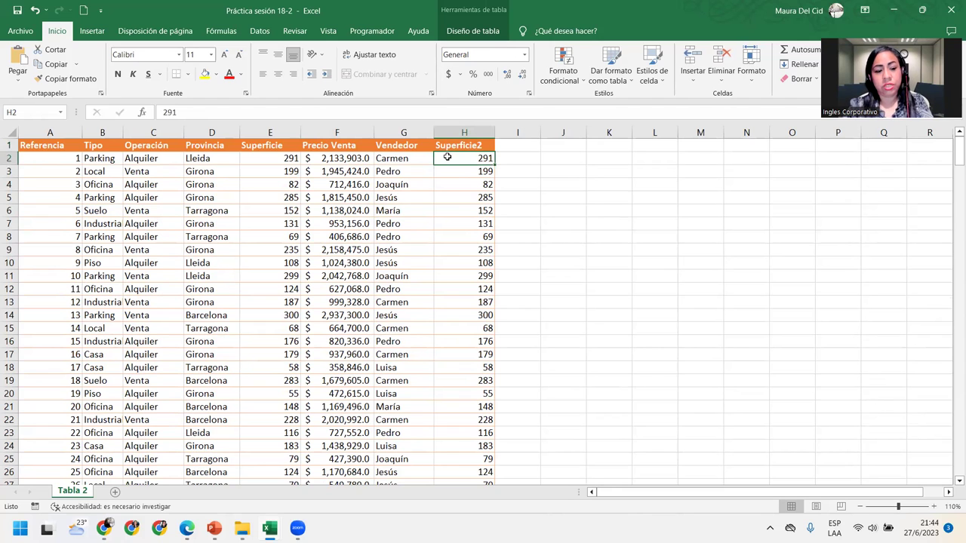
key(ctrl+shift+Down)
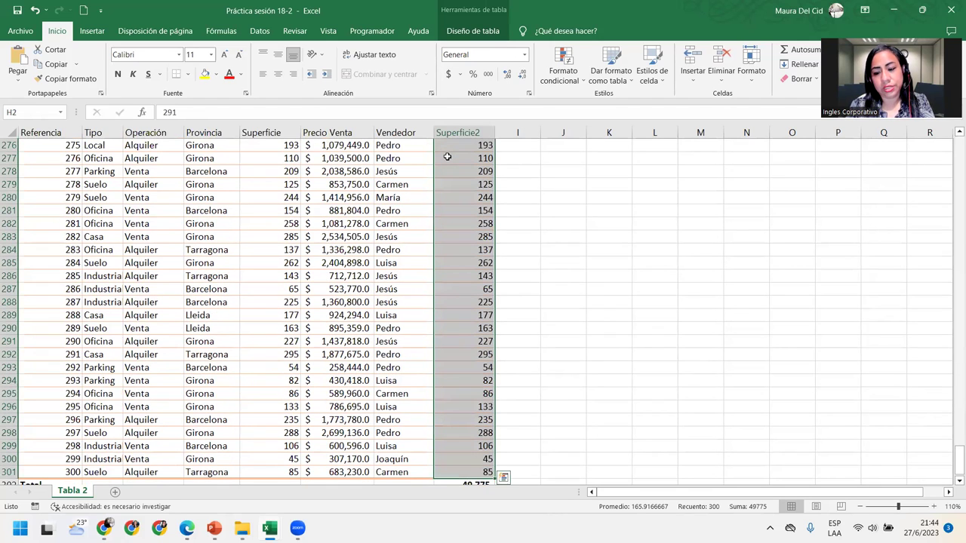
key(ctrl+BackSpace)
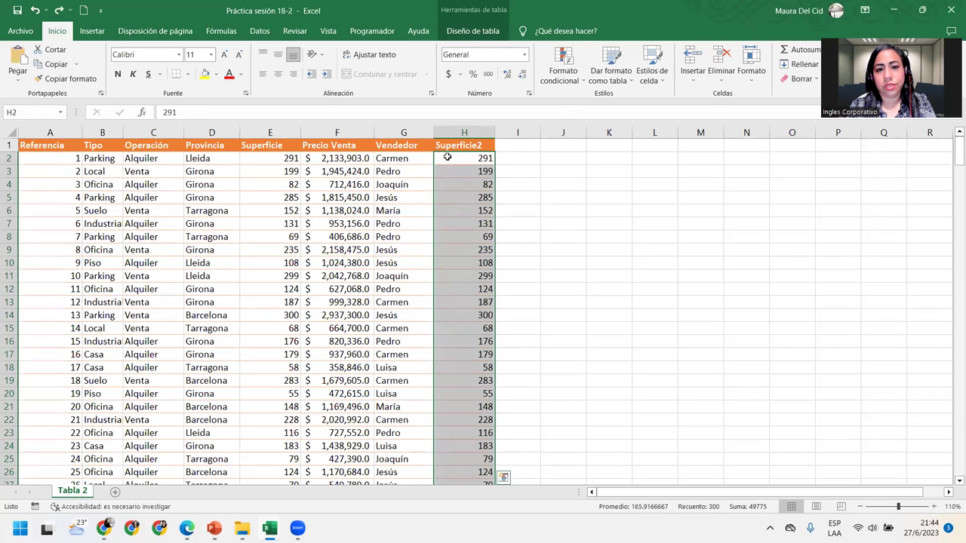
key(ctrl+space)
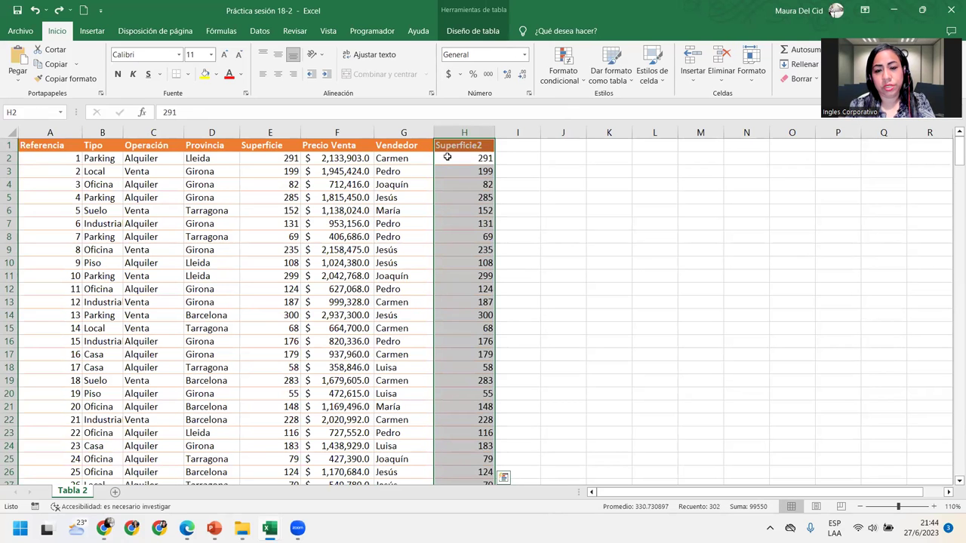
key(ctrl+minus)
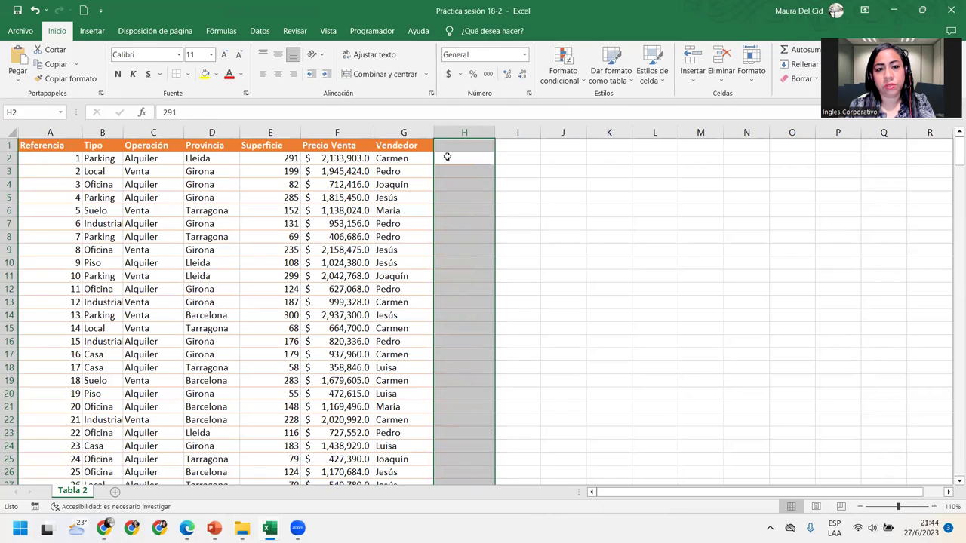
Step: Calculate the average (Promedio) of Precio Venta in the table's totals row
key(Left)
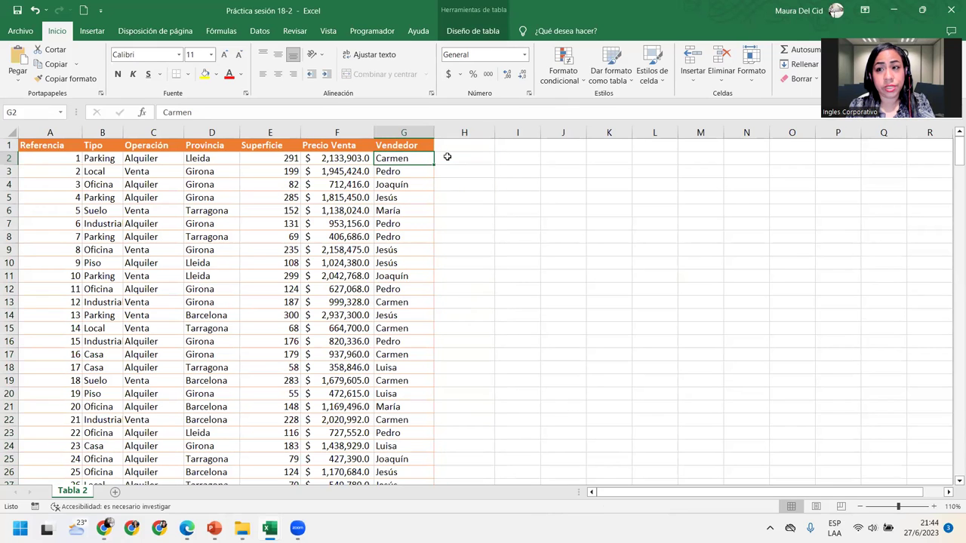
key(Left)
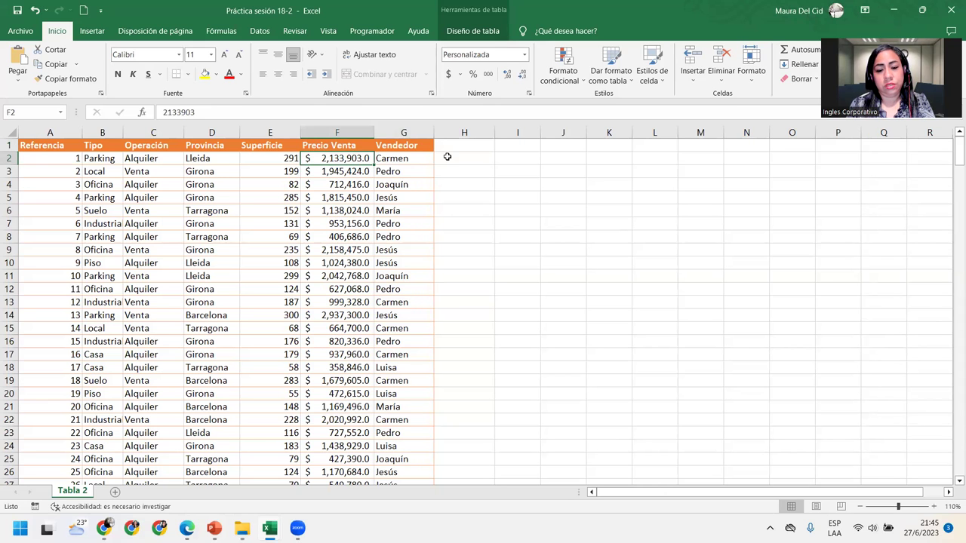
key(ctrl+Down)
scroll(447, 156, down, 4)
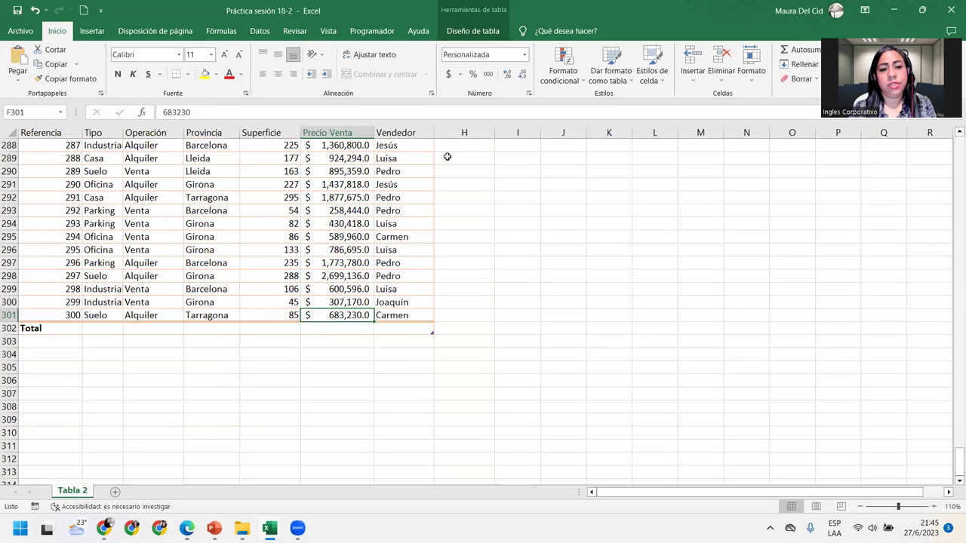
click(331, 328)
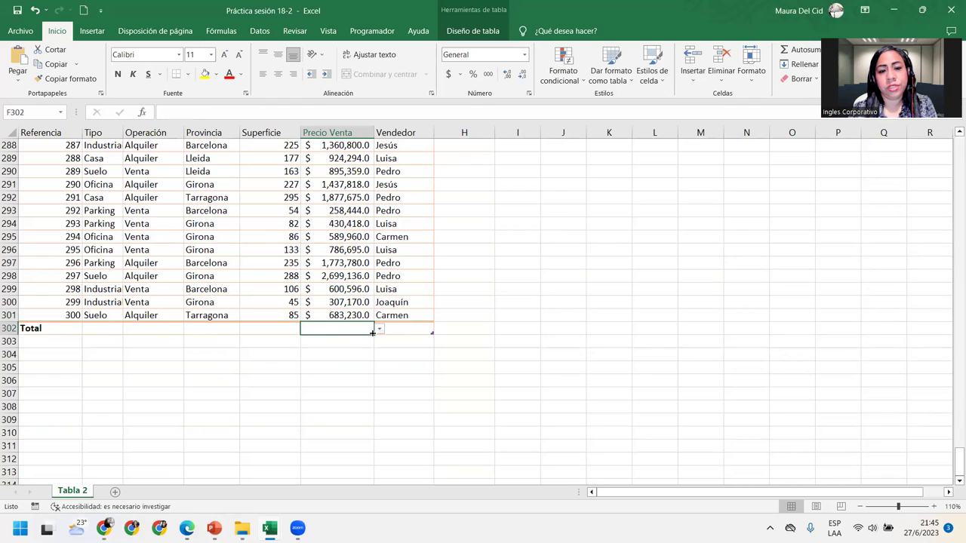
click(379, 334)
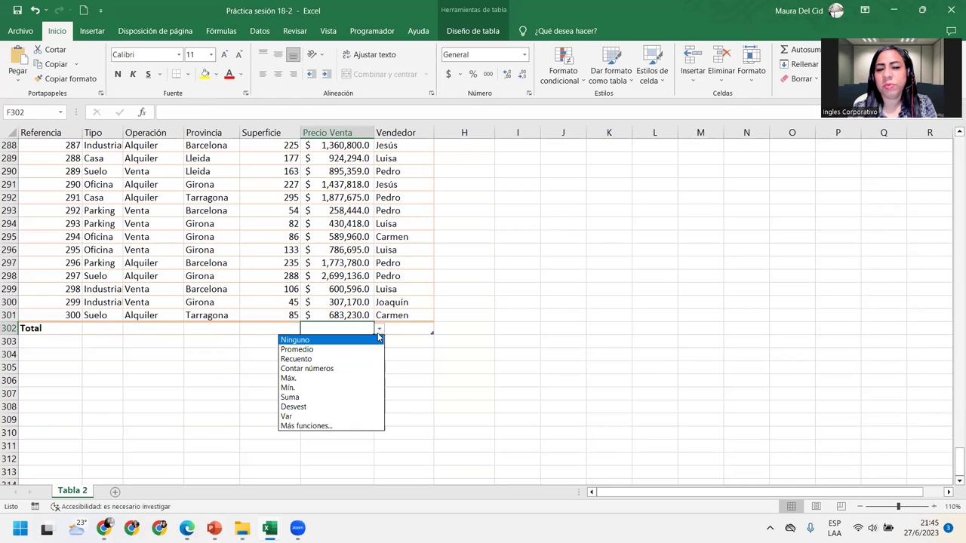
click(324, 349)
Step: Calculate the average (Promedio) of Superficie in the totals row and reduce it to one decimal place
click(283, 329)
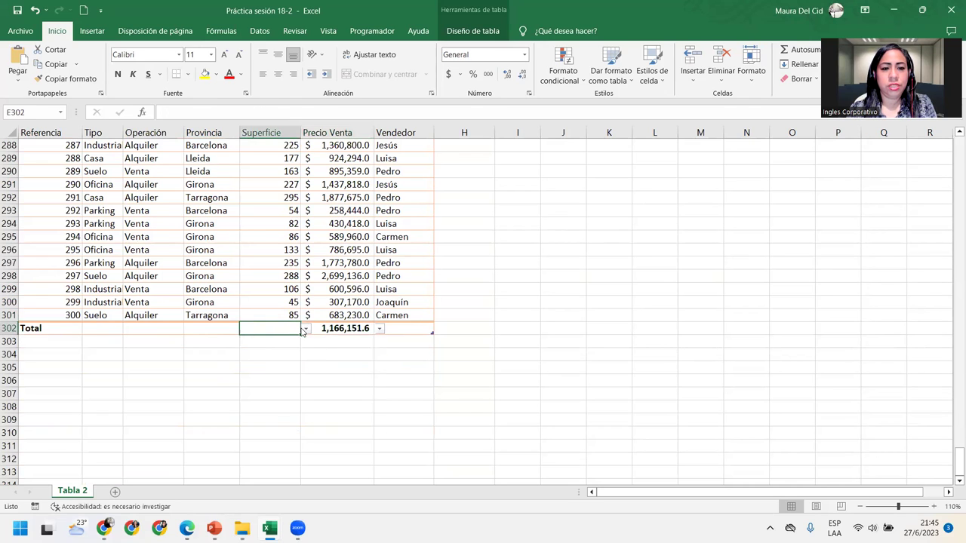
click(305, 330)
click(282, 349)
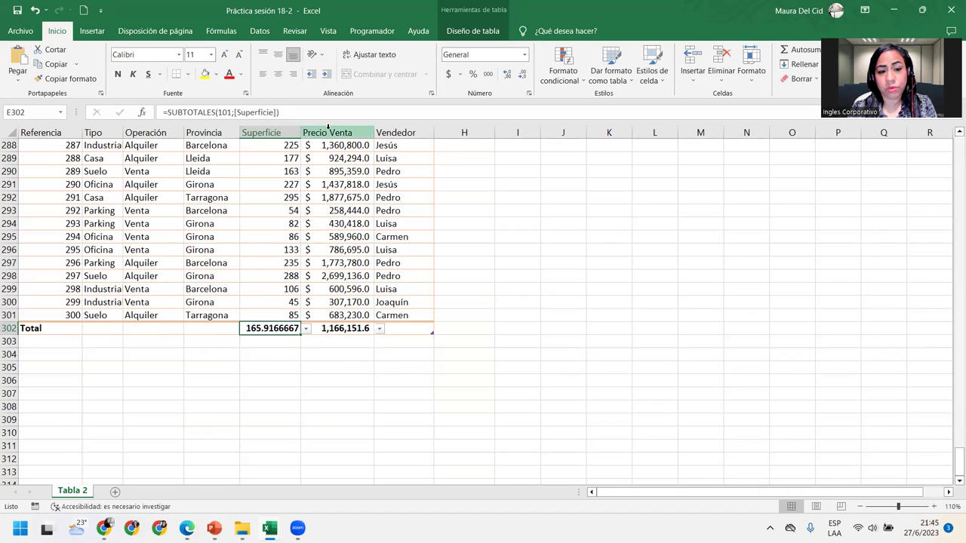
click(523, 74)
click(523, 75)
click(523, 75)
click(523, 74)
click(524, 74)
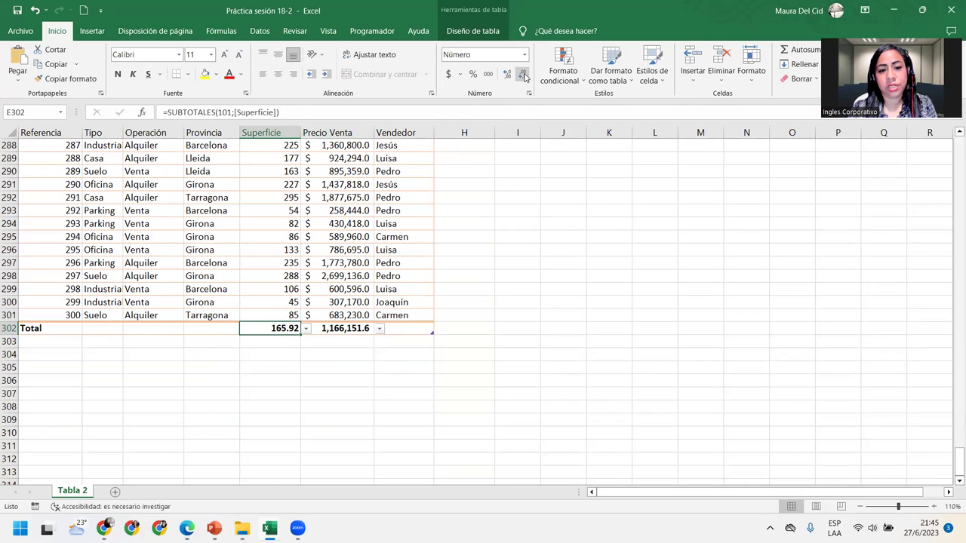
click(523, 75)
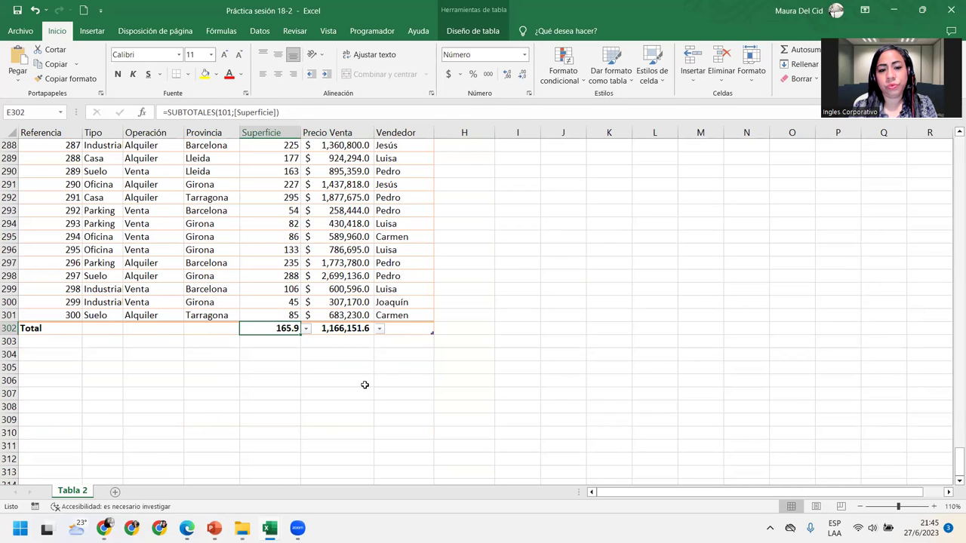
Step: Insert slicers for the Tipo and Provincia columns while partway down the table
click(367, 329)
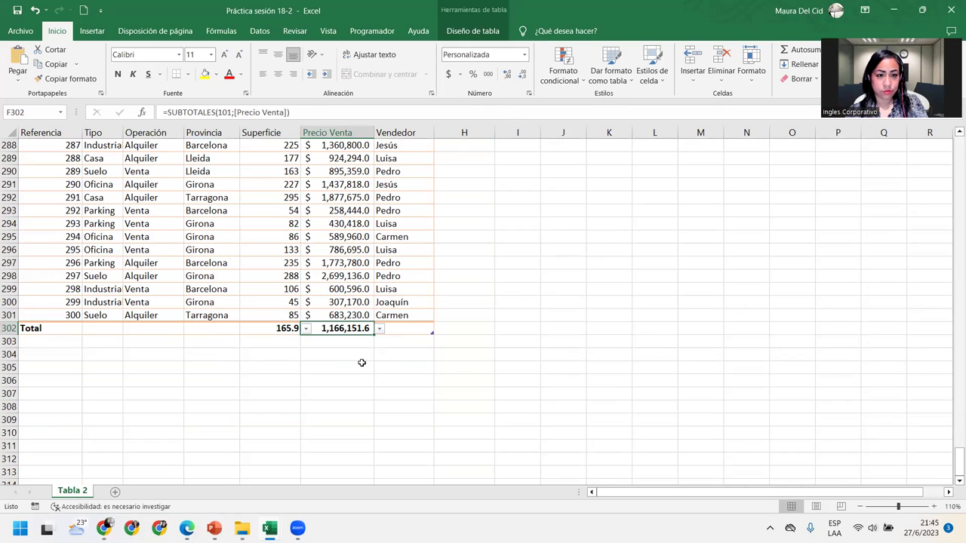
click(321, 265)
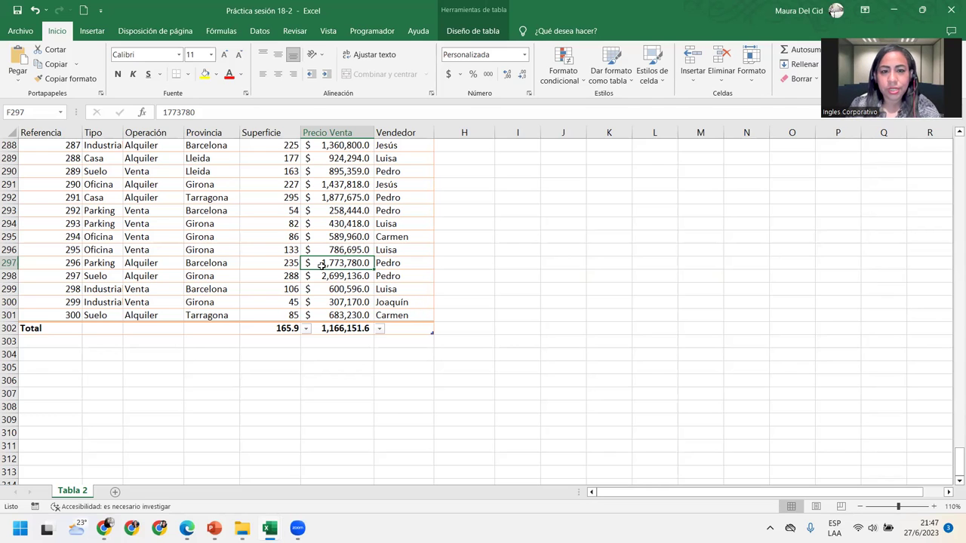
scroll(320, 264, up, 20)
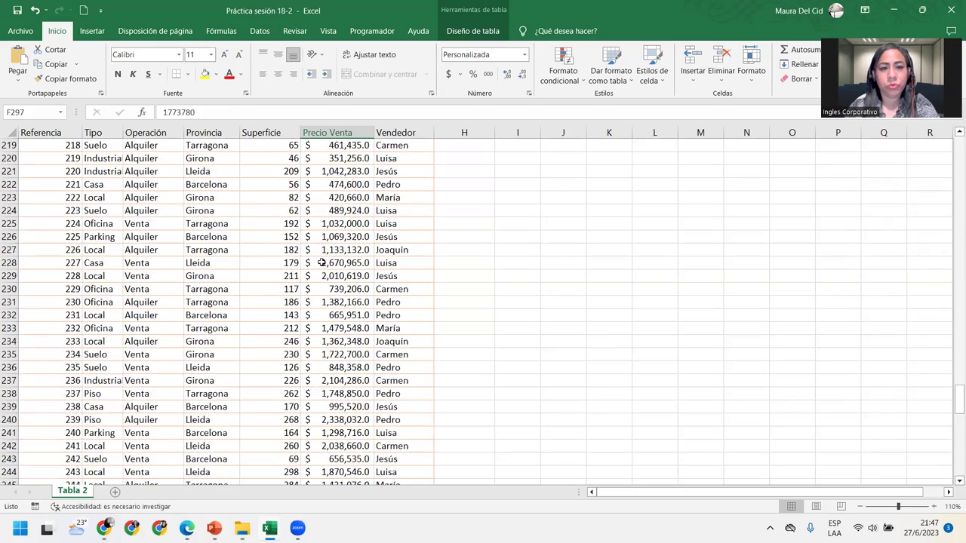
scroll(321, 257, up, 8)
click(323, 173)
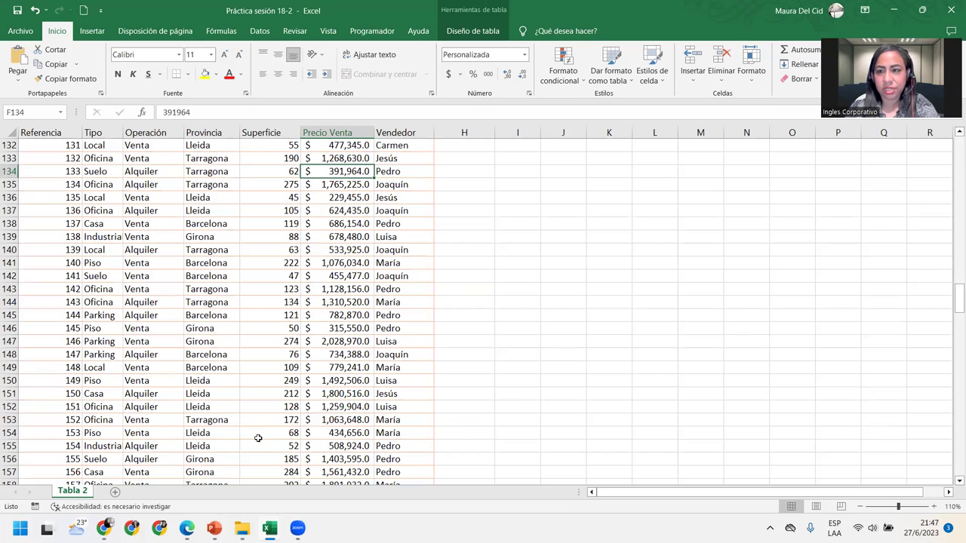
click(470, 30)
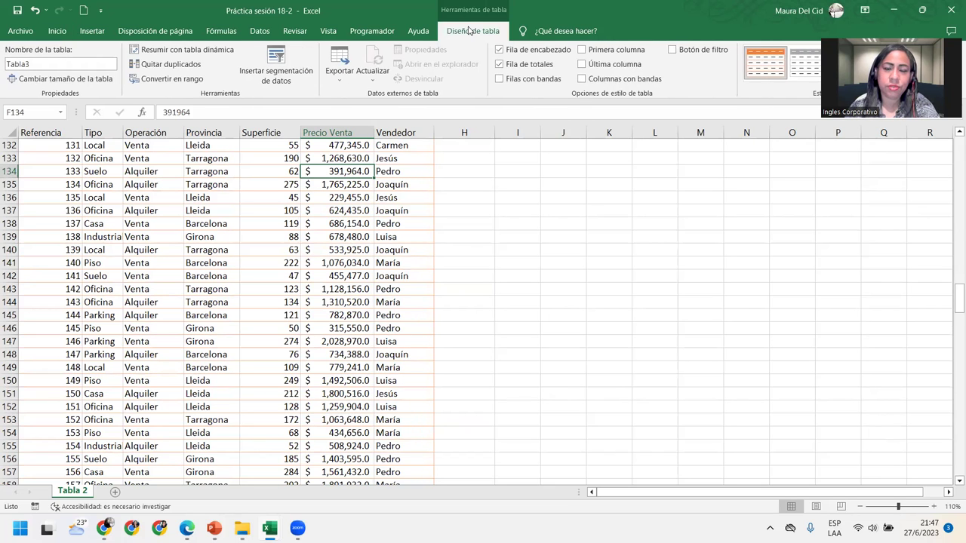
click(275, 65)
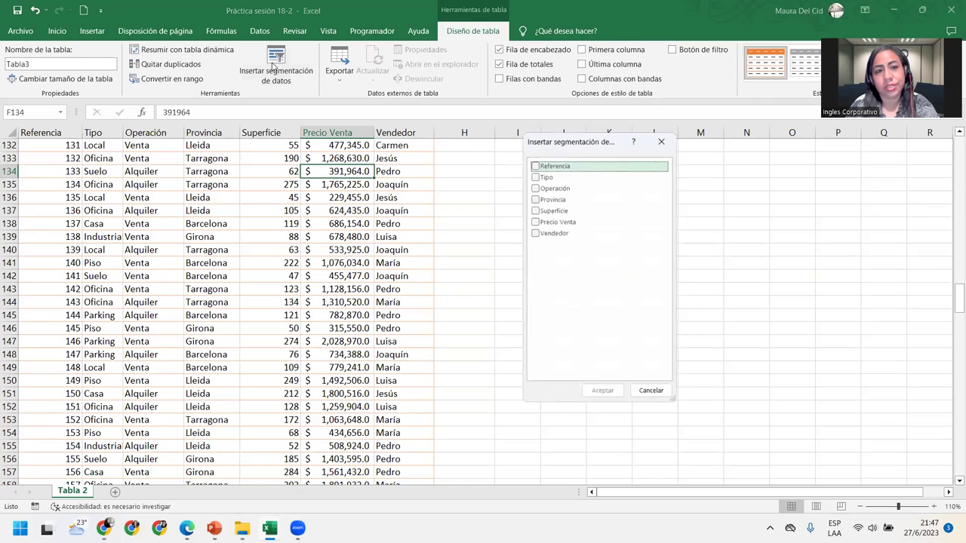
click(533, 176)
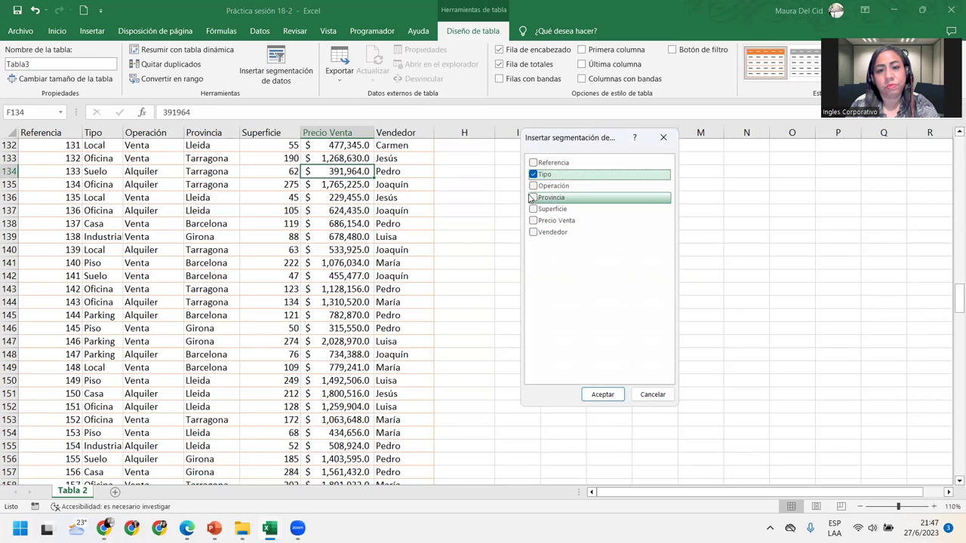
click(533, 198)
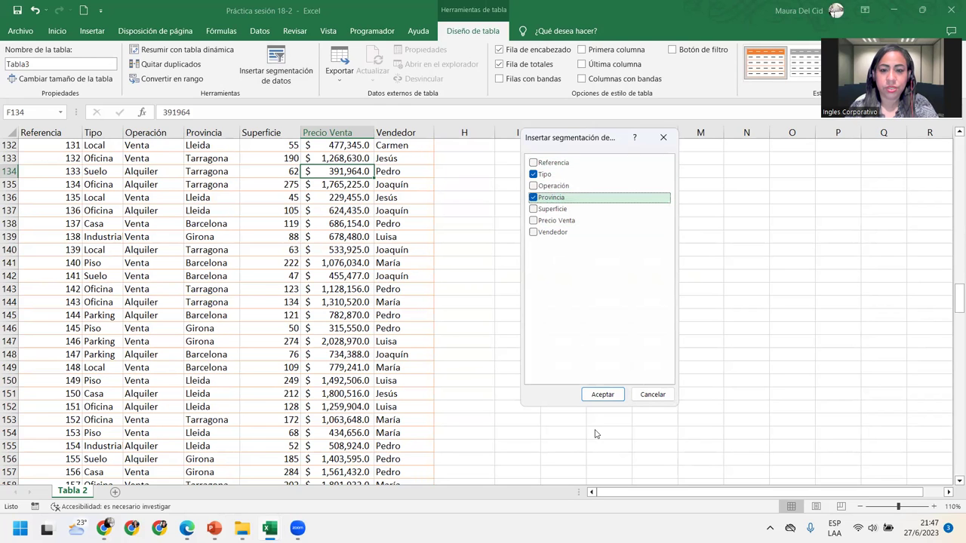
click(602, 394)
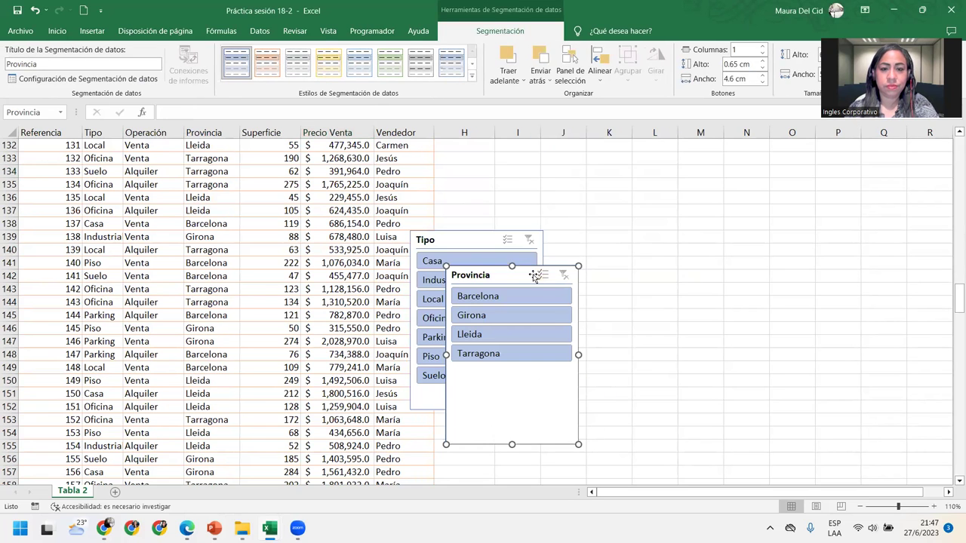
Step: Separate the Provincia and Tipo slicers beside the table, select both together and delete them
drag(489, 277, 641, 251)
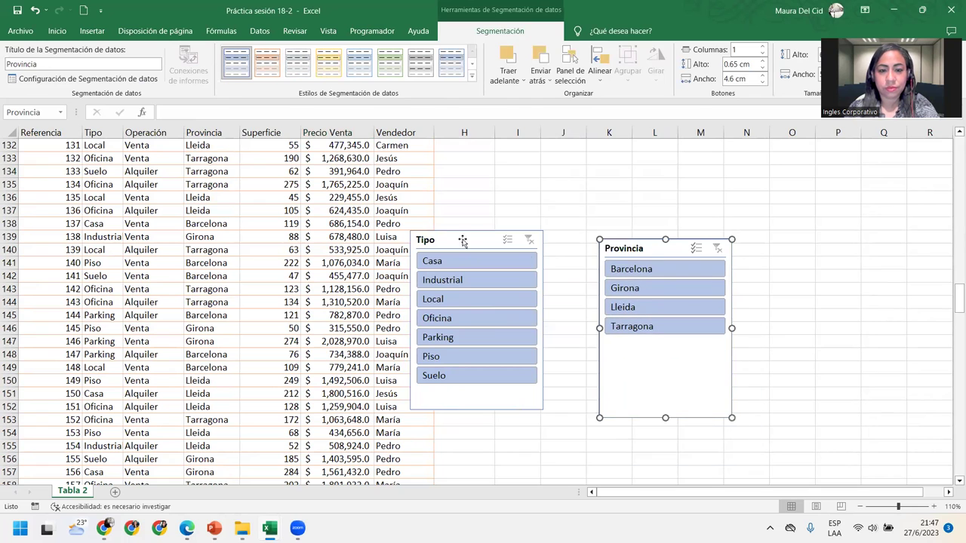
drag(463, 240, 474, 145)
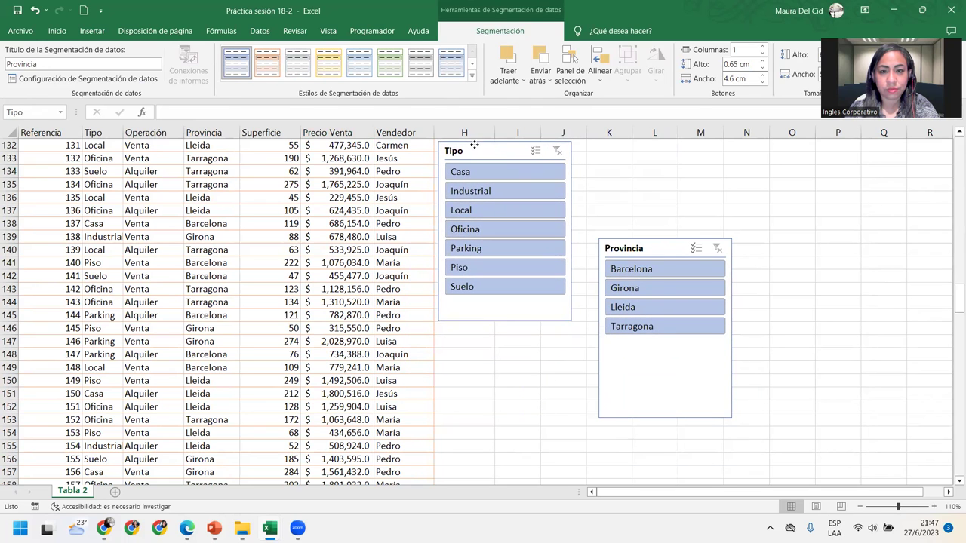
drag(949, 302, 951, 293)
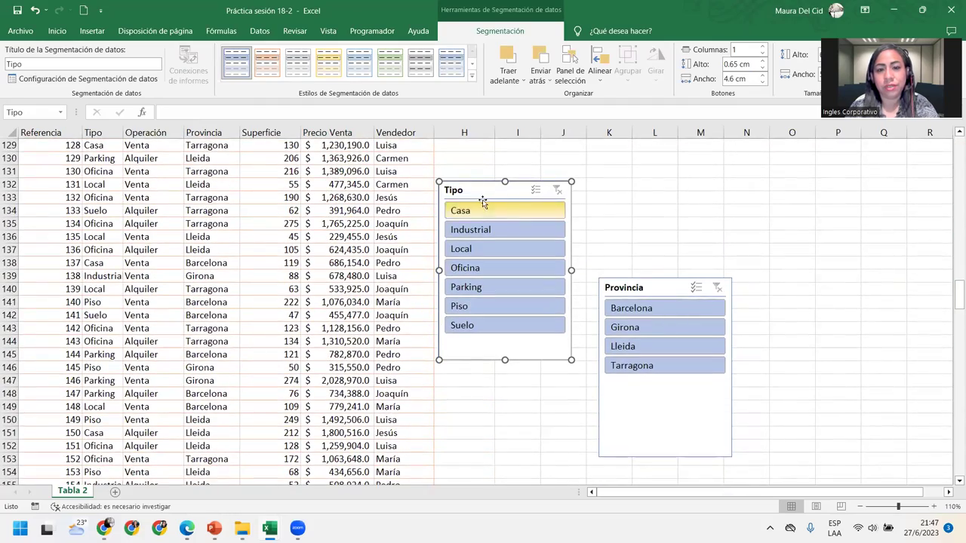
ctrl+click(637, 293)
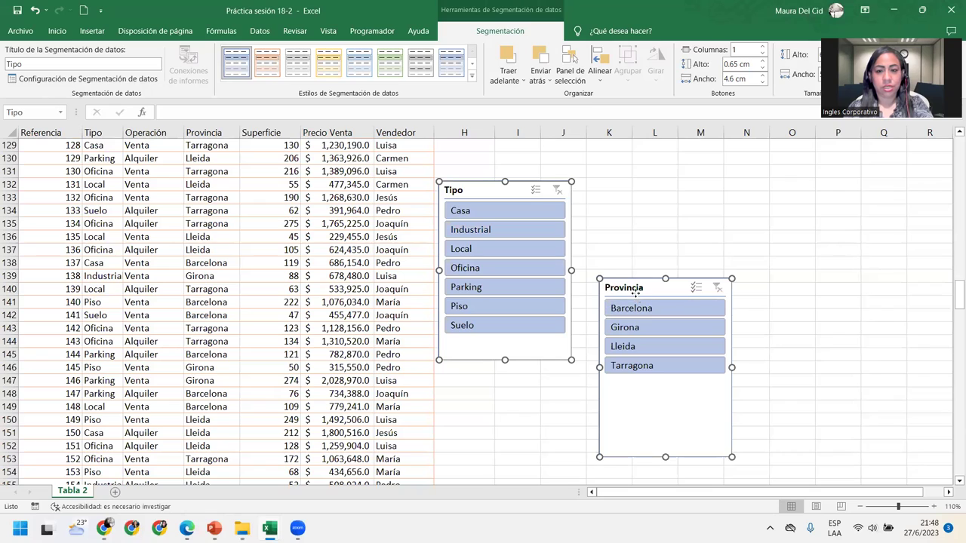
drag(477, 181, 478, 142)
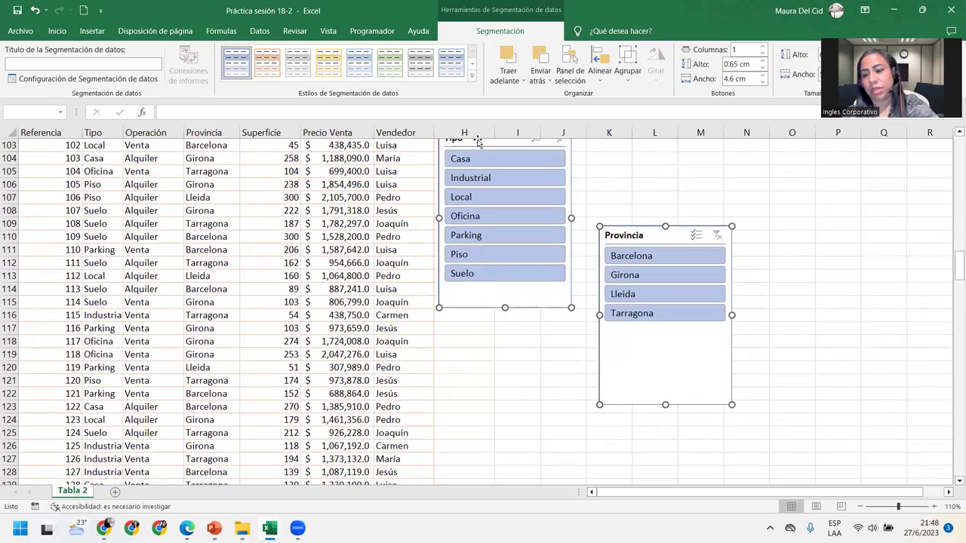
key(Delete)
Step: Insert Tipo and Provincia slicers at the table's first rows and place them apart beside the Vendedor column
scroll(952, 251, up, 1)
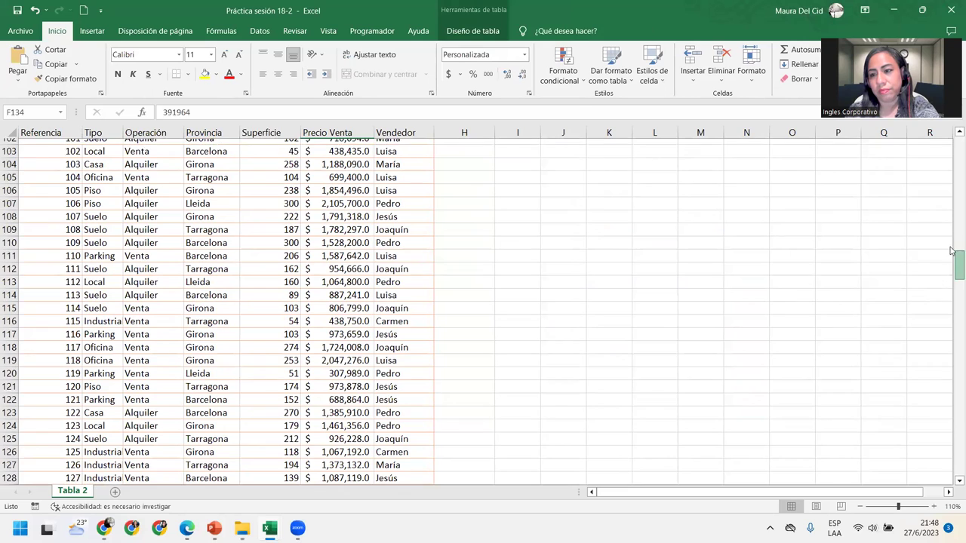
drag(957, 260, 957, 139)
click(487, 164)
click(352, 171)
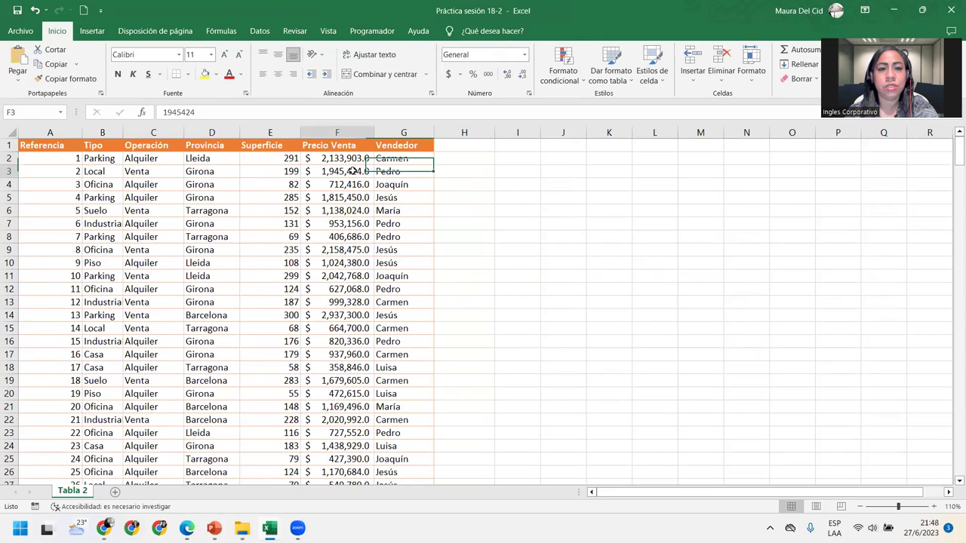
click(469, 31)
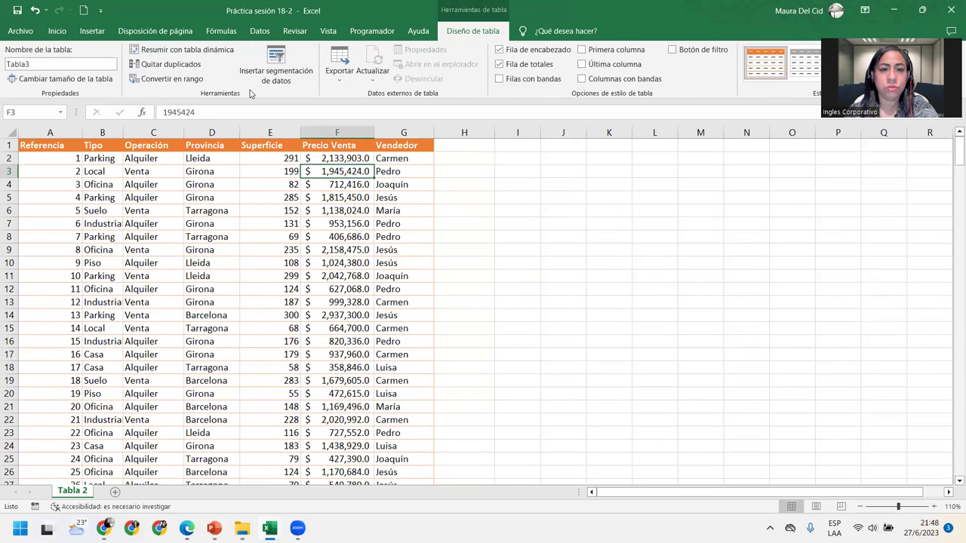
click(275, 69)
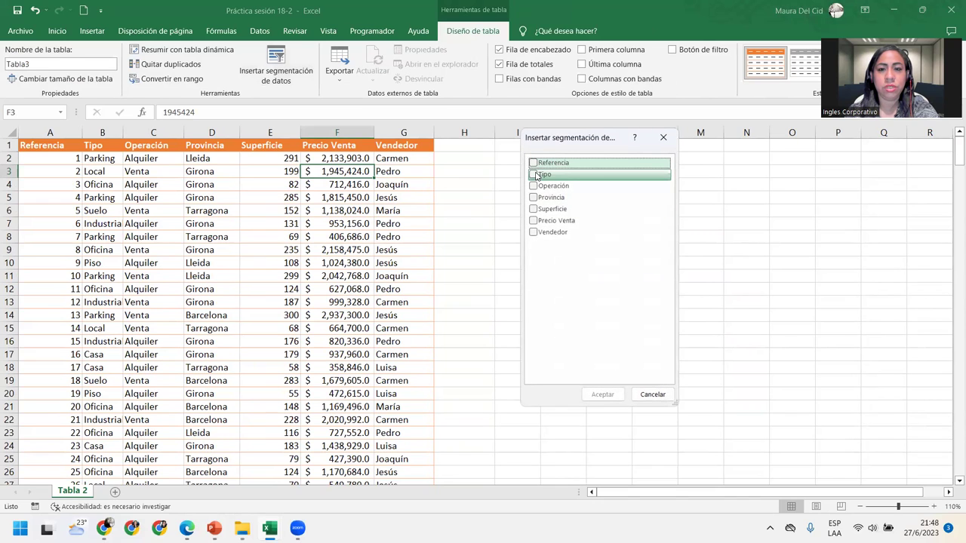
click(534, 175)
click(534, 198)
click(601, 394)
drag(471, 218, 492, 154)
drag(494, 250, 705, 318)
Step: Apply the dark (Oscuro) orange slicer style to the Tipo slicer
click(468, 150)
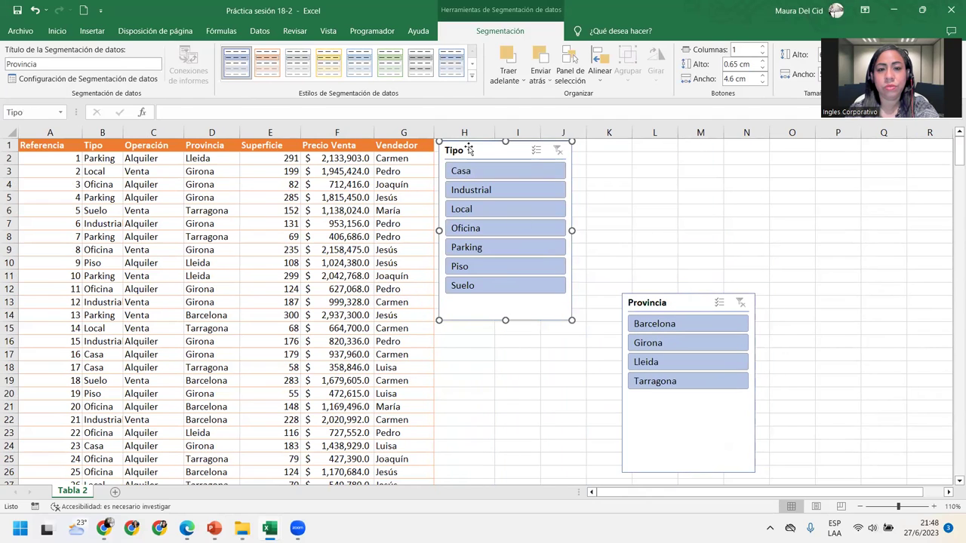
click(266, 63)
click(471, 77)
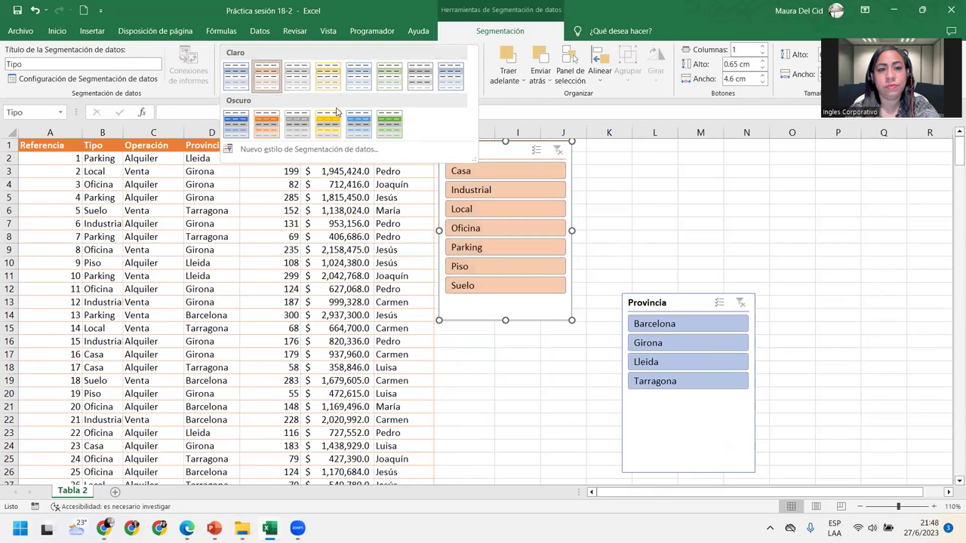
click(267, 62)
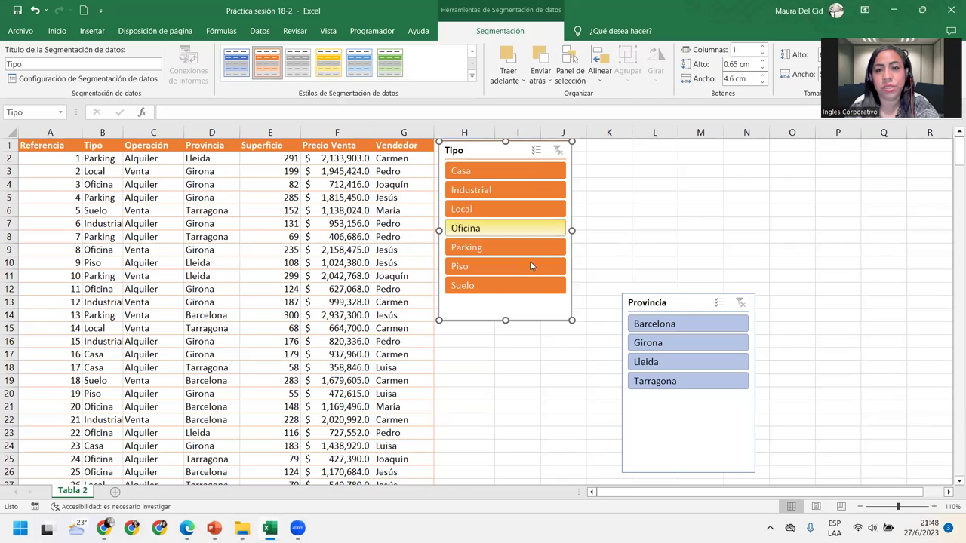
Step: Arrange the Tipo slicer in 3 columns with 0.7 cm high buttons, widening and shortening its frame to fit
click(763, 47)
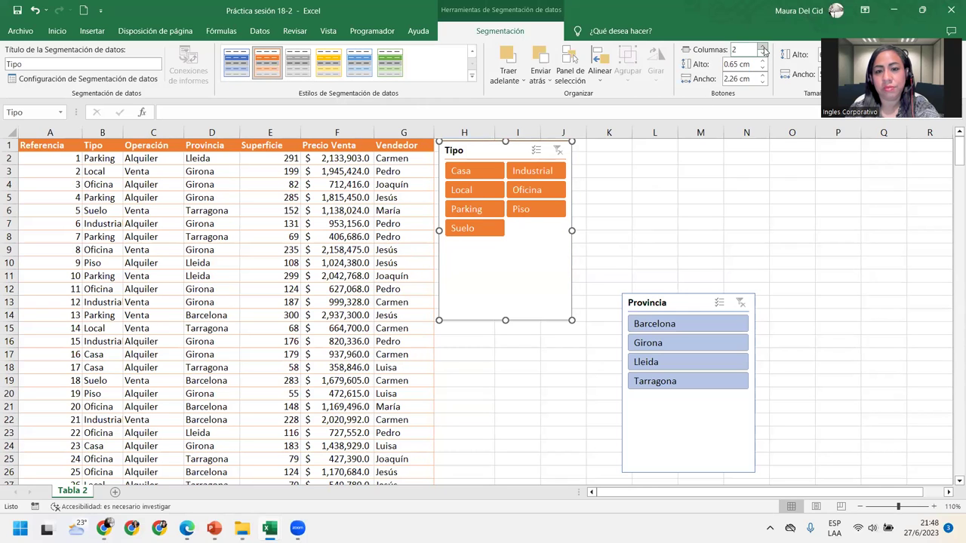
click(763, 47)
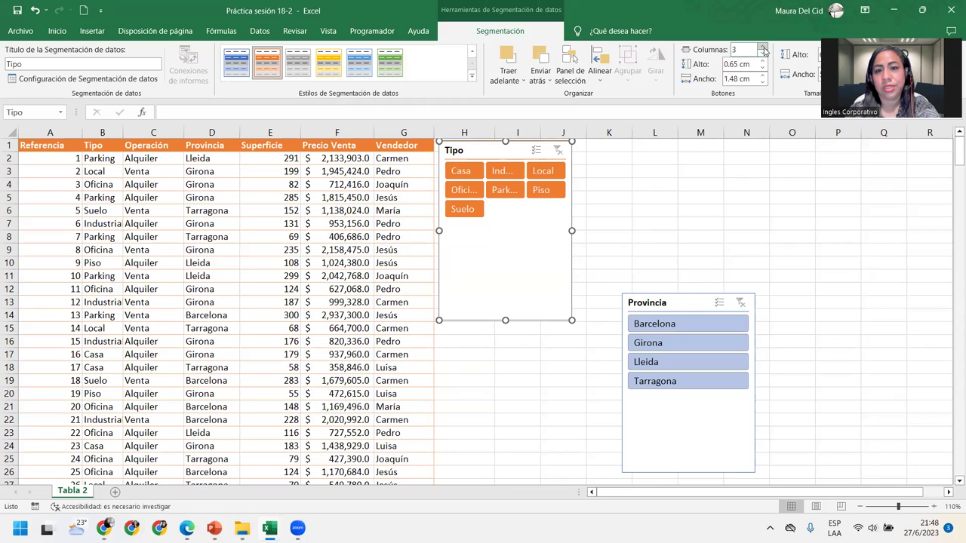
click(763, 61)
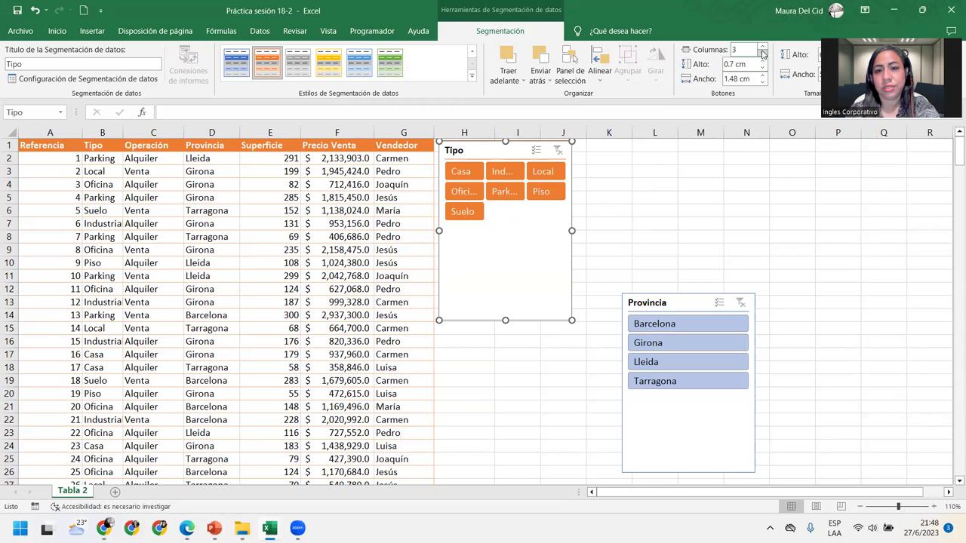
drag(572, 230, 631, 230)
drag(541, 294, 560, 235)
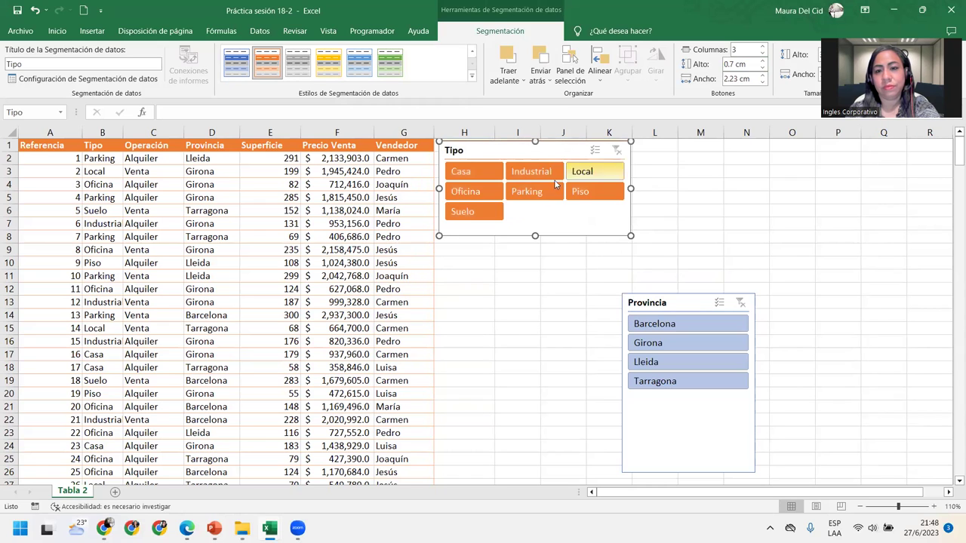
Step: Place the Provincia slicer directly below the Tipo slicer and give it the dark orange style
drag(664, 307, 481, 253)
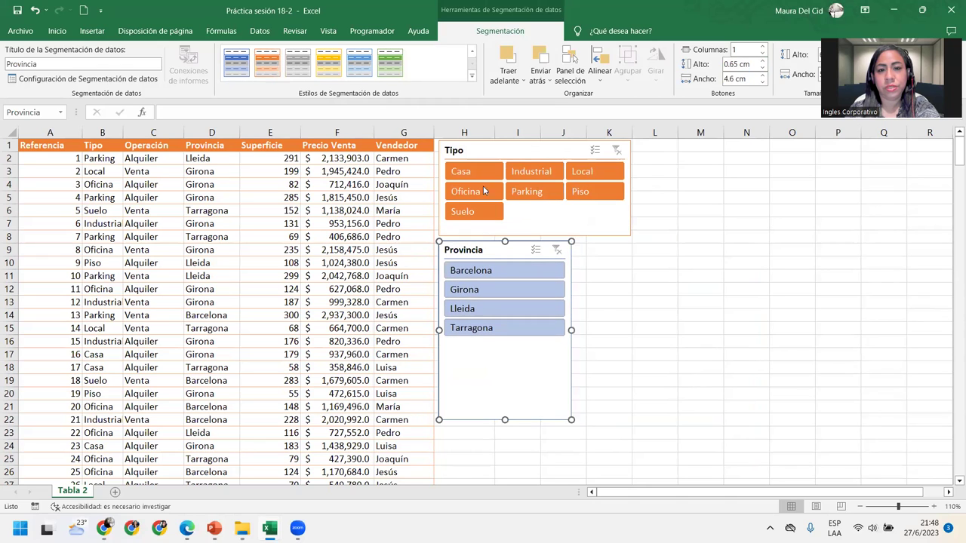
click(473, 76)
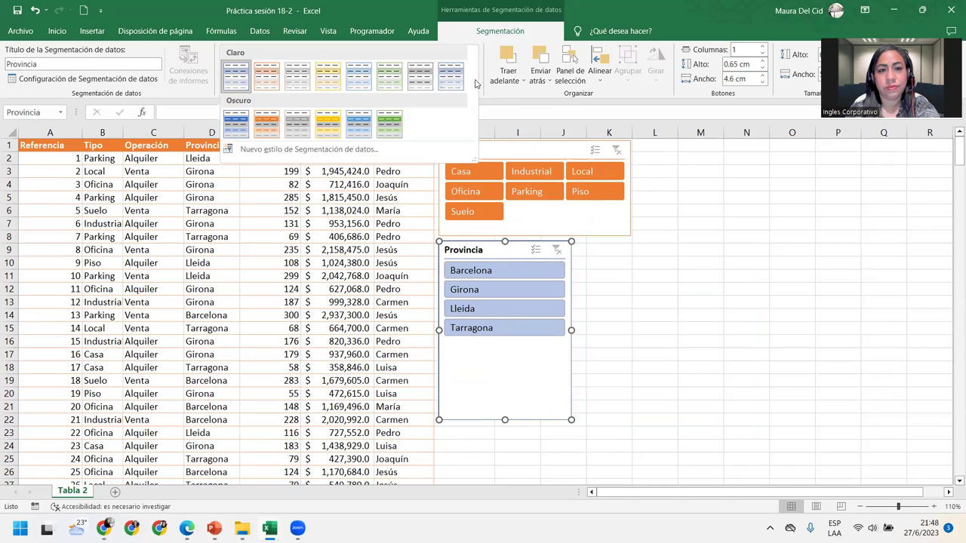
click(270, 124)
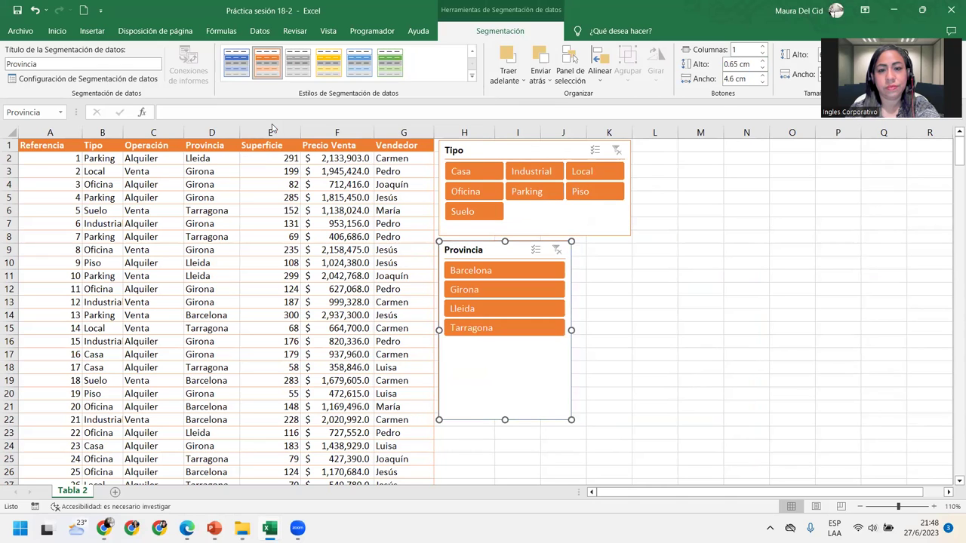
Step: Arrange the Provincia slicer in 2 columns, widen it to match the Tipo slicer and shorten it around its buttons
click(762, 47)
click(762, 46)
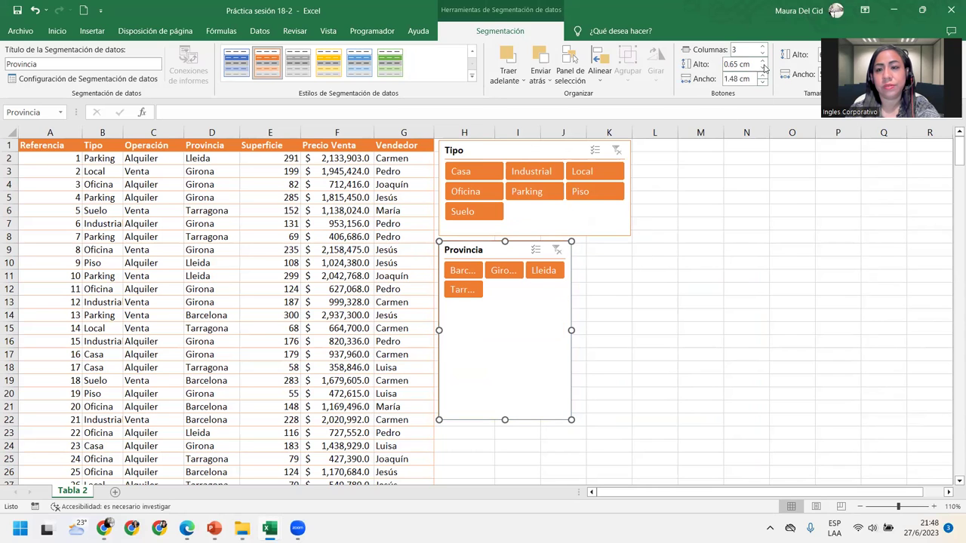
click(762, 53)
drag(571, 330, 631, 327)
drag(535, 420, 570, 308)
Step: Shorten the Tipo slicer slightly so a small gap separates it from the Provincia slicer, and deselect it
click(534, 236)
drag(535, 237, 535, 230)
click(678, 304)
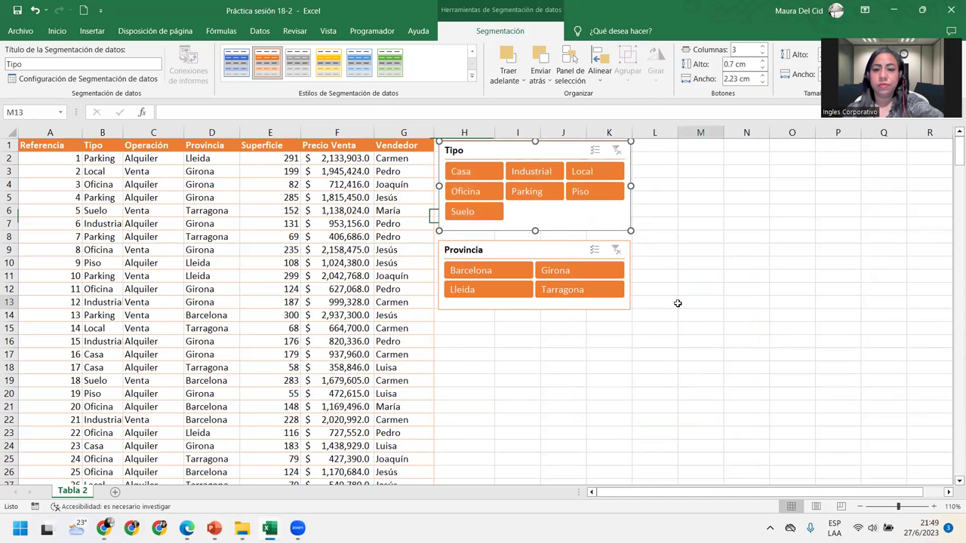
Step: Filter the table by Provincia Lleida, switch to Barcelona, and within it filter by Tipo Oficina, Industrial and finally Piso
click(492, 287)
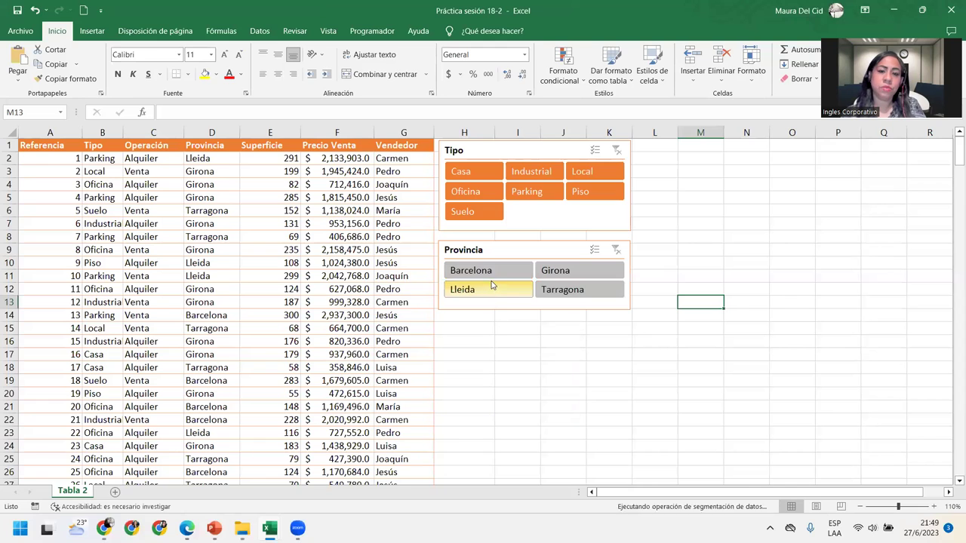
click(494, 272)
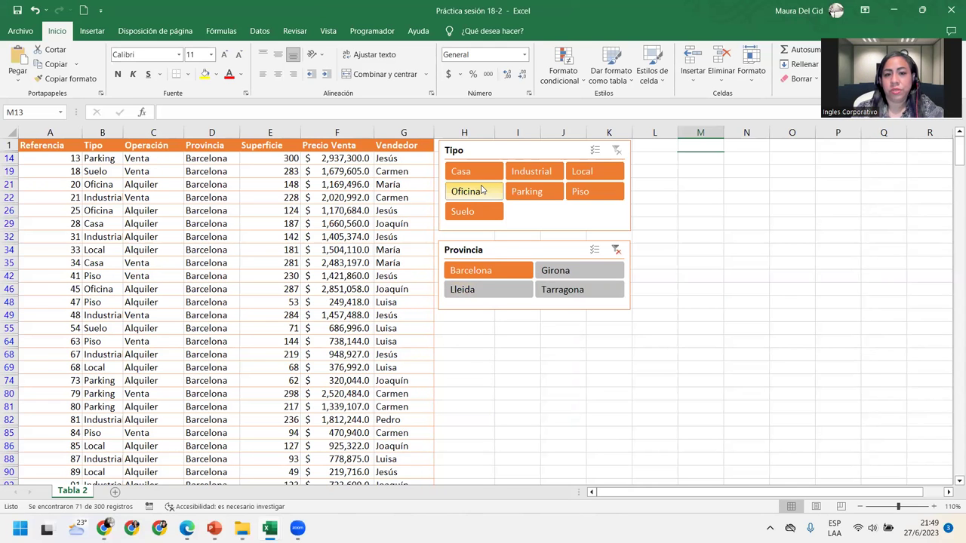
click(480, 192)
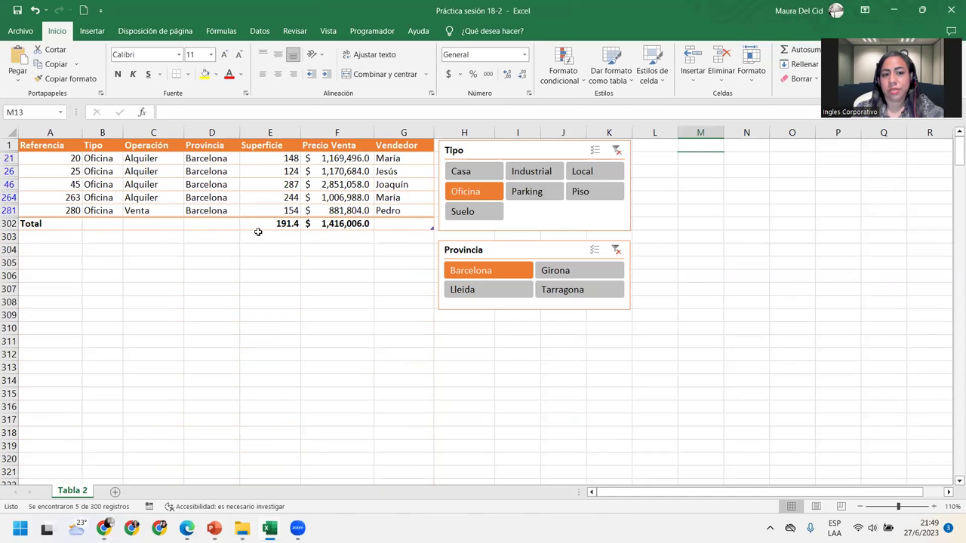
click(538, 179)
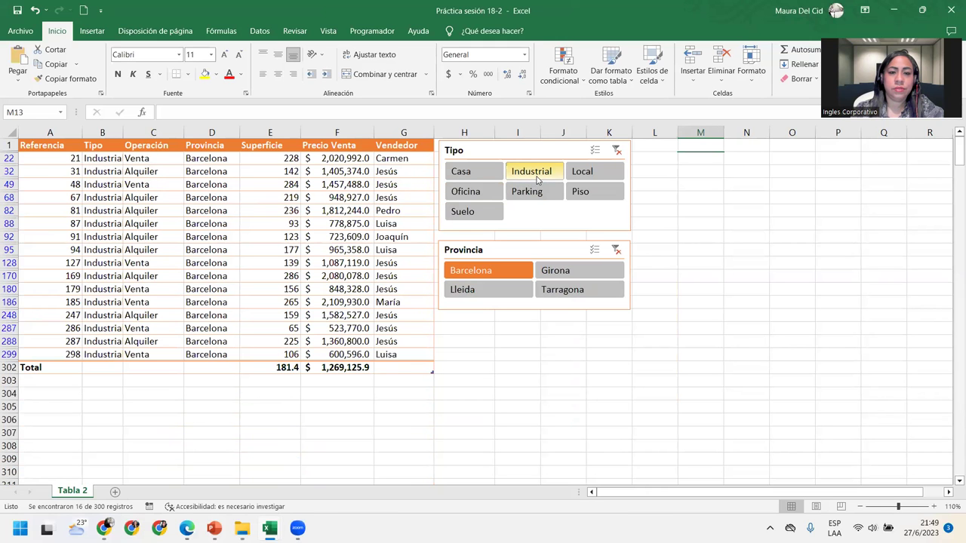
click(595, 184)
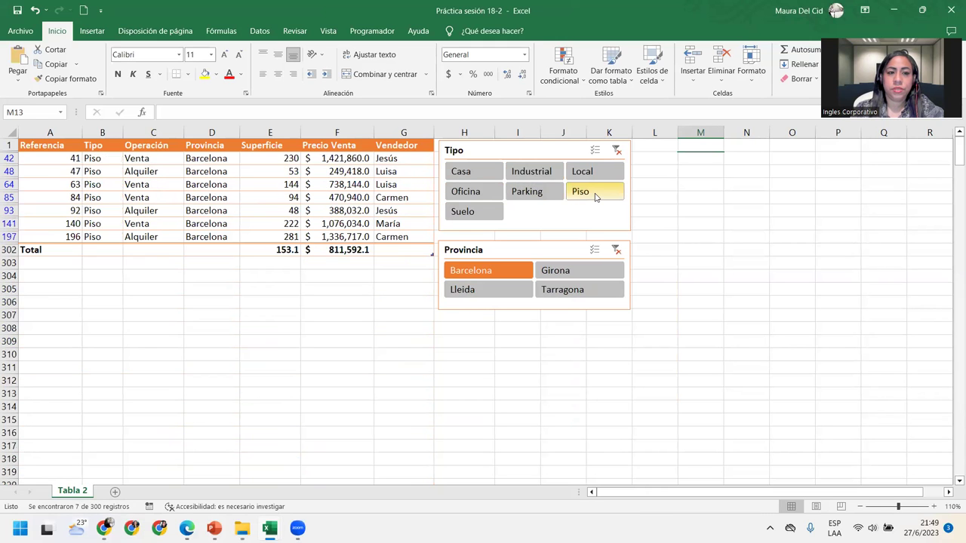
Step: Within Barcelona, filter the table by Tipo Local, Casa, Suelo, Oficina and Parking in turn, ending on Industrial
click(593, 175)
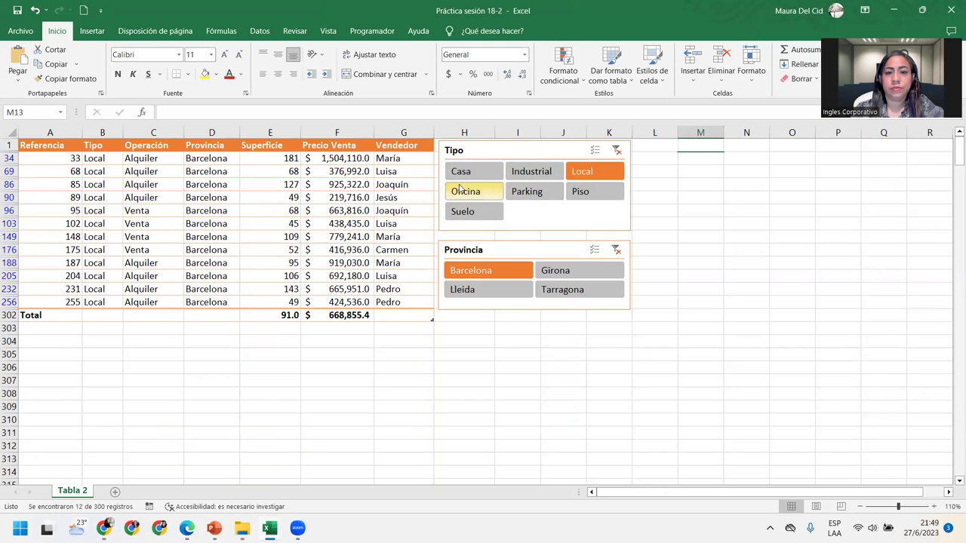
click(464, 174)
click(468, 211)
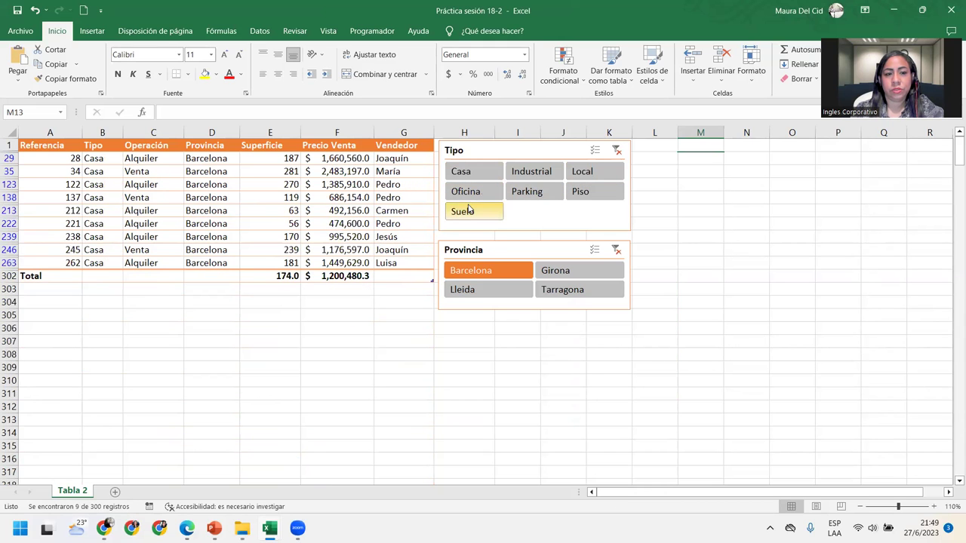
click(466, 190)
click(525, 191)
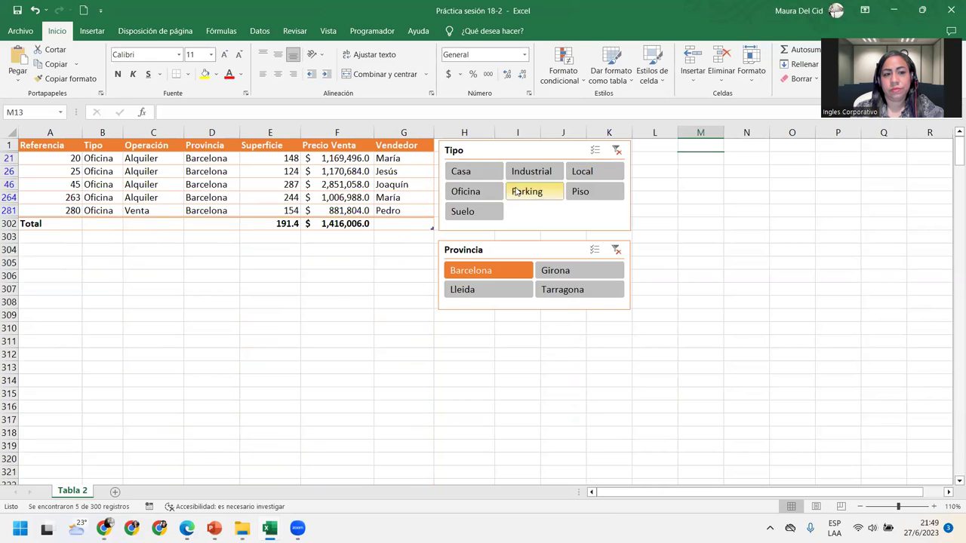
click(521, 177)
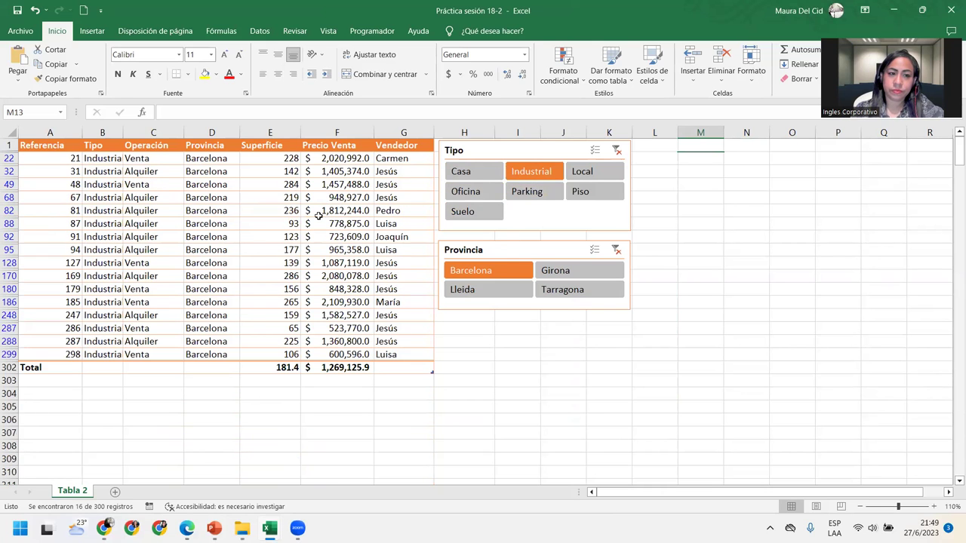
Step: Widen the Tipo column to show its full entries and move both slicers clear of the table's Vendedor column
double_click(123, 133)
drag(122, 133, 155, 134)
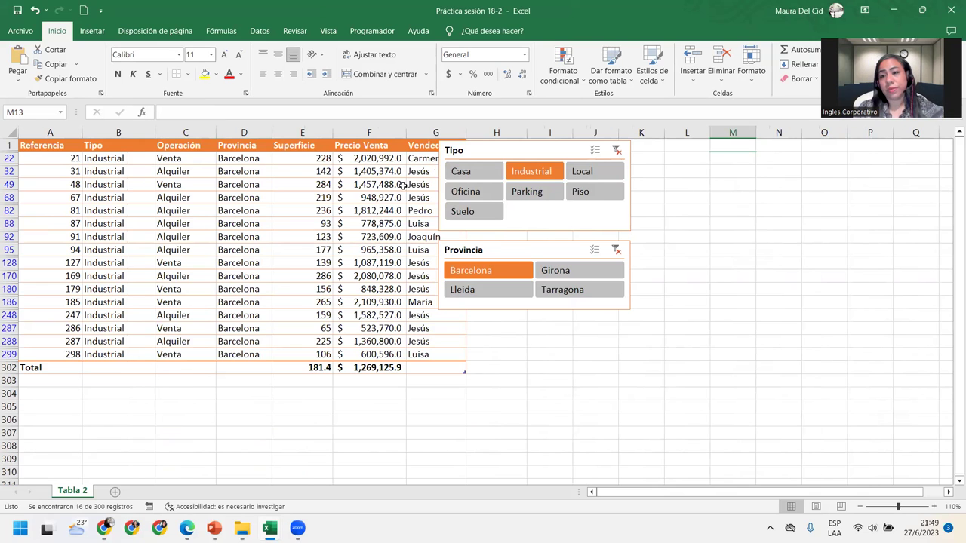
drag(511, 150, 544, 150)
drag(512, 244, 544, 242)
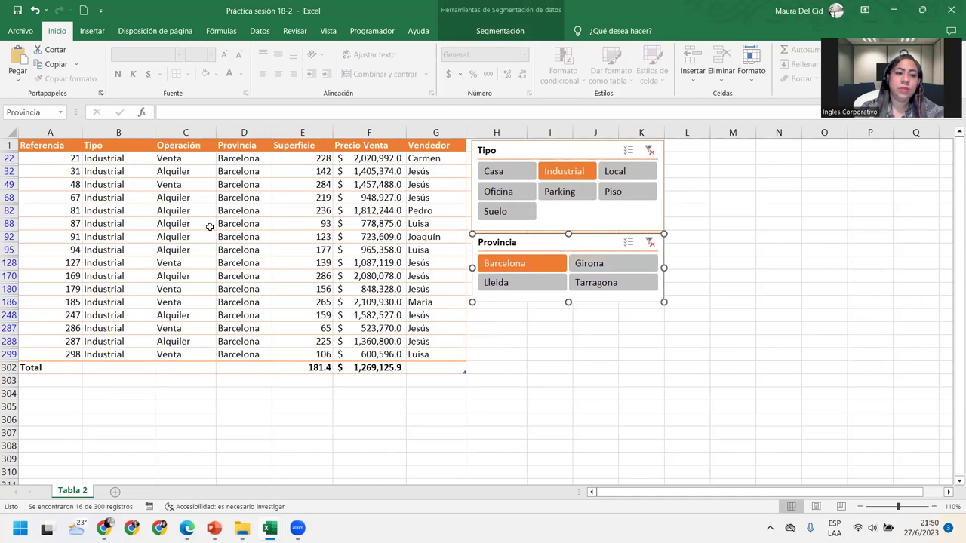
Step: Sort the filtered table by Operación from A to Z and check the Superficie and Precio Venta averages in the totals row
click(173, 161)
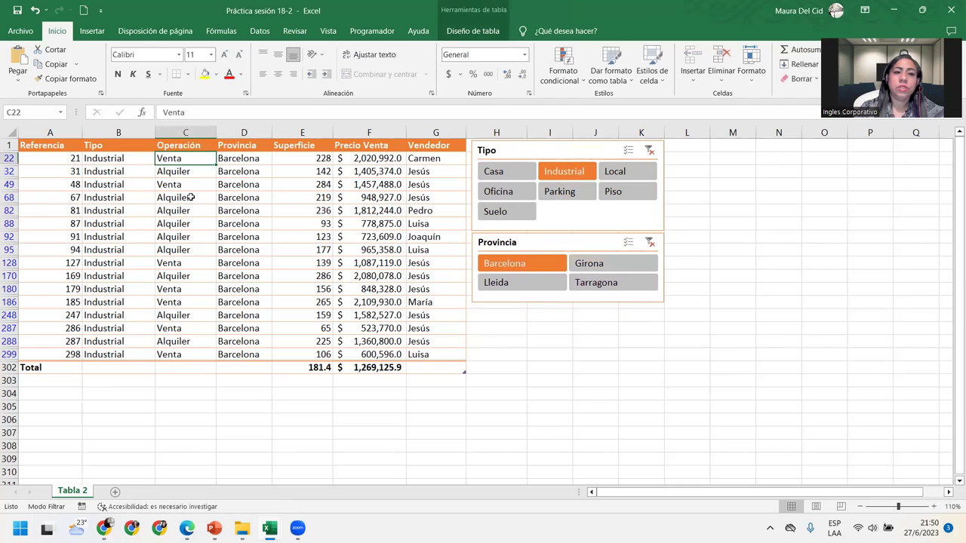
click(483, 34)
click(260, 31)
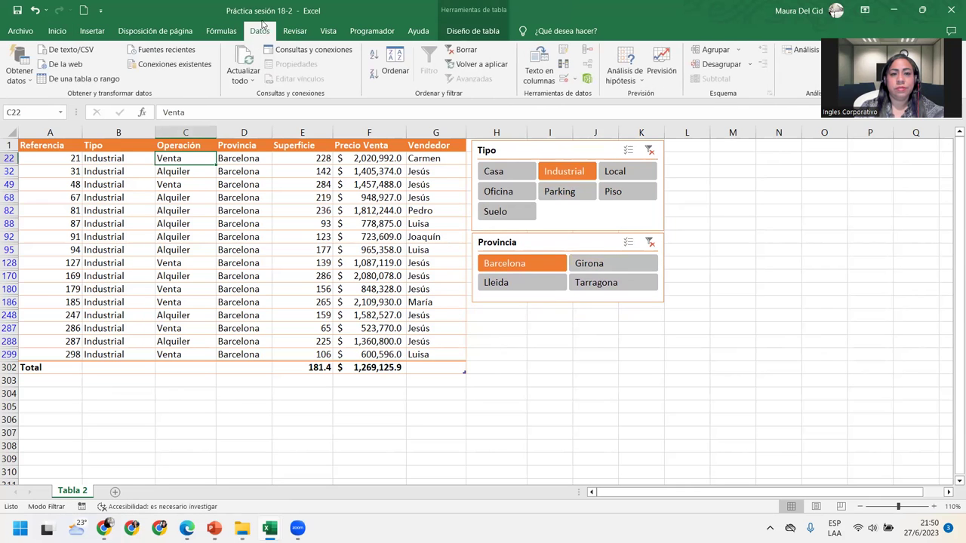
click(374, 57)
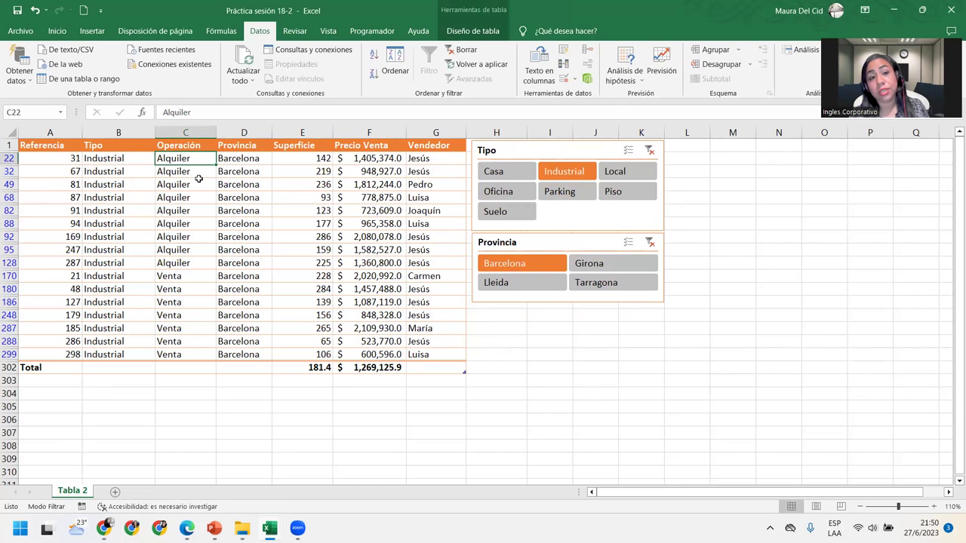
click(314, 369)
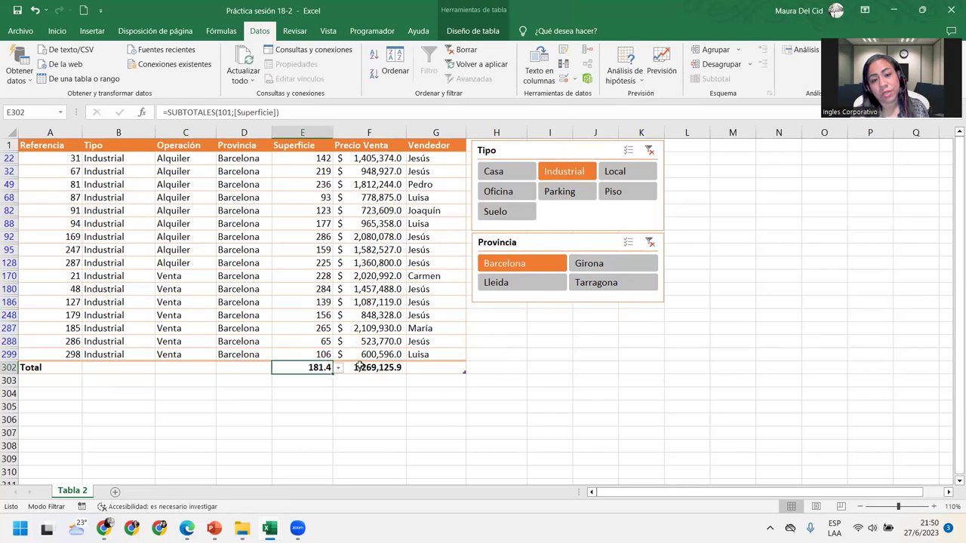
key(Right)
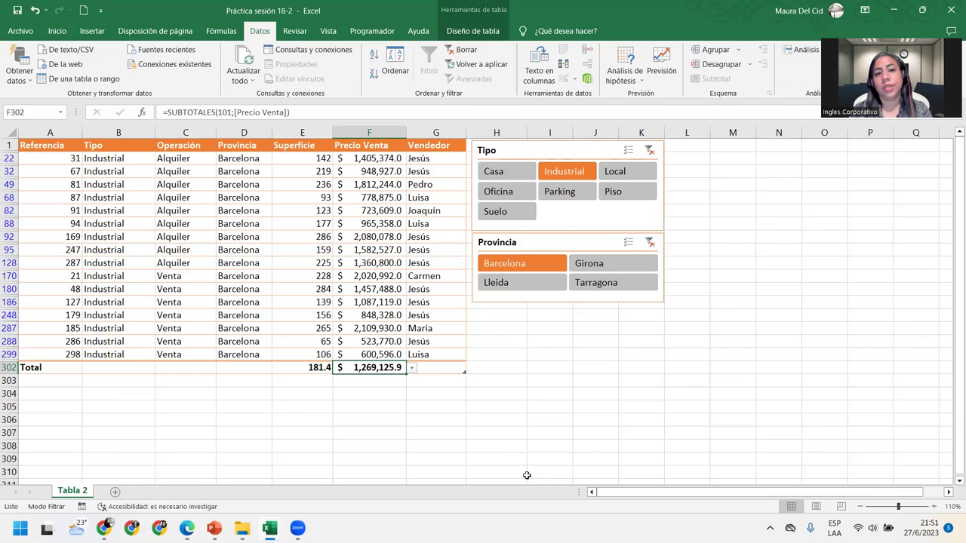
Step: Clear the Provincia slicer's filter and delete that slicer
click(544, 246)
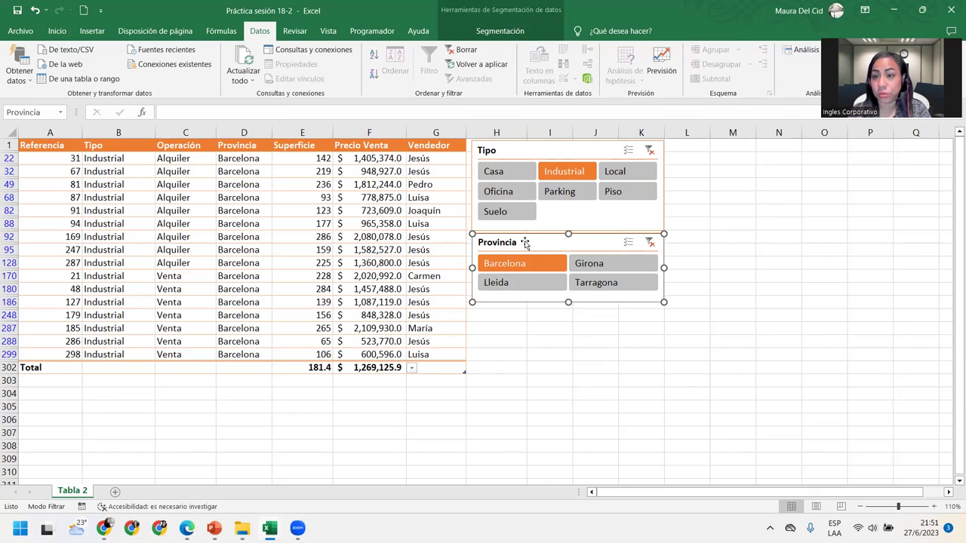
click(647, 244)
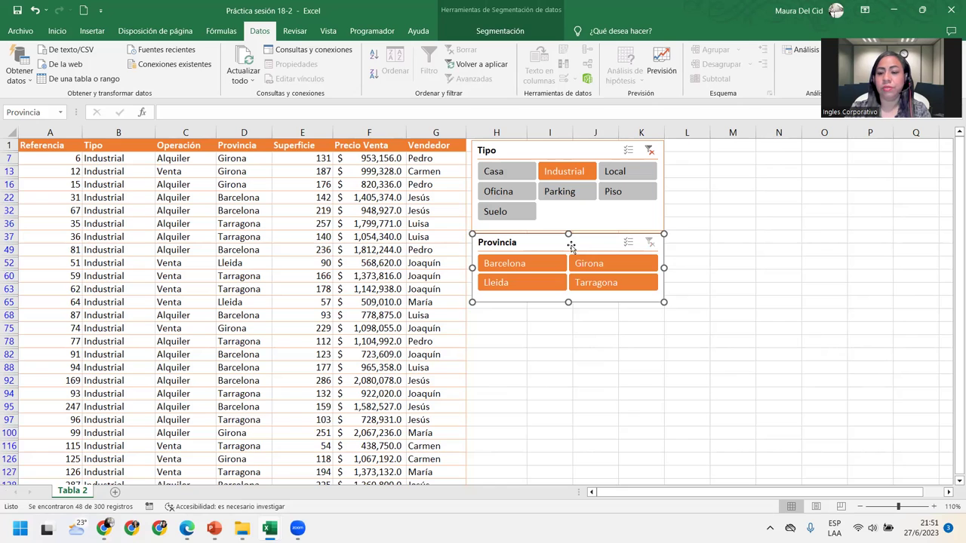
key(Delete)
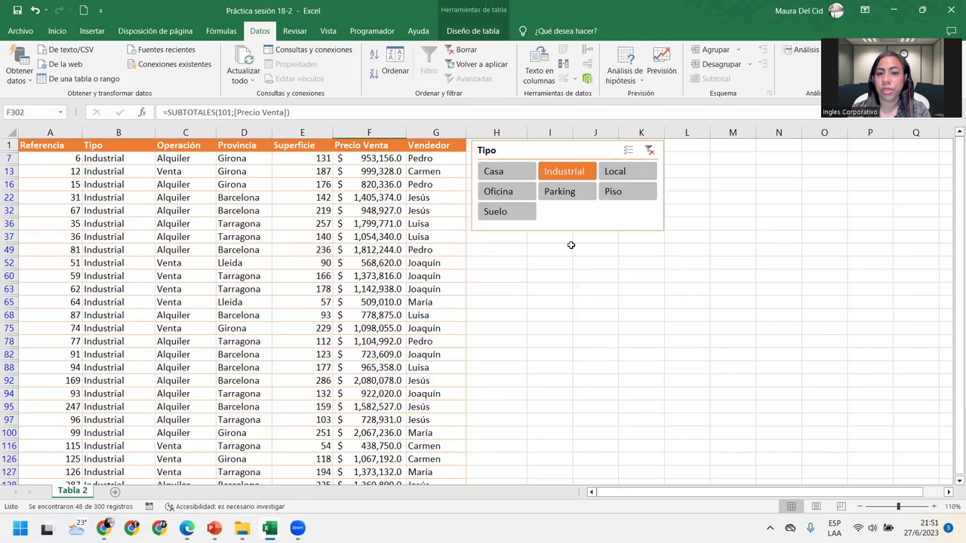
Step: Insert a slicer for the table's Vendedor field and place it directly below the Tipo slicer
click(354, 251)
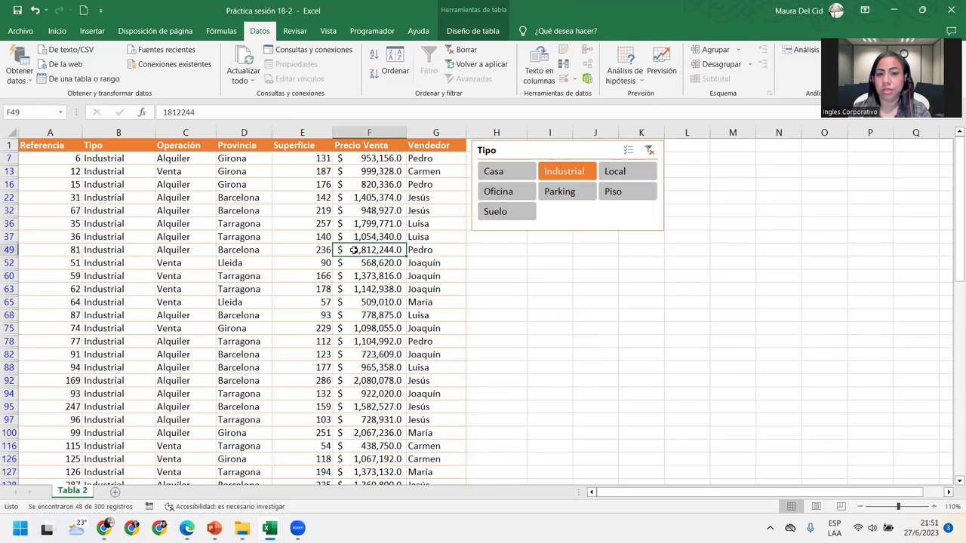
click(462, 32)
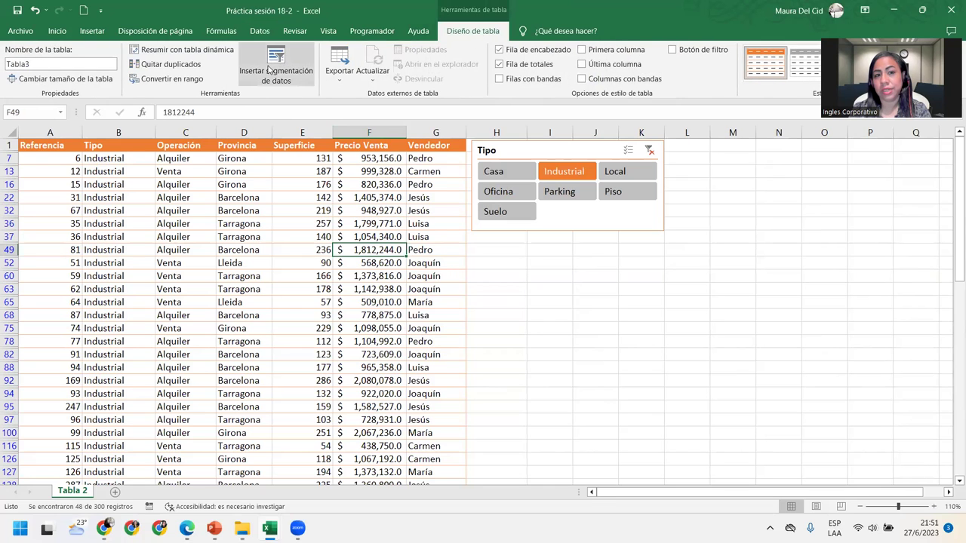
click(271, 68)
click(533, 233)
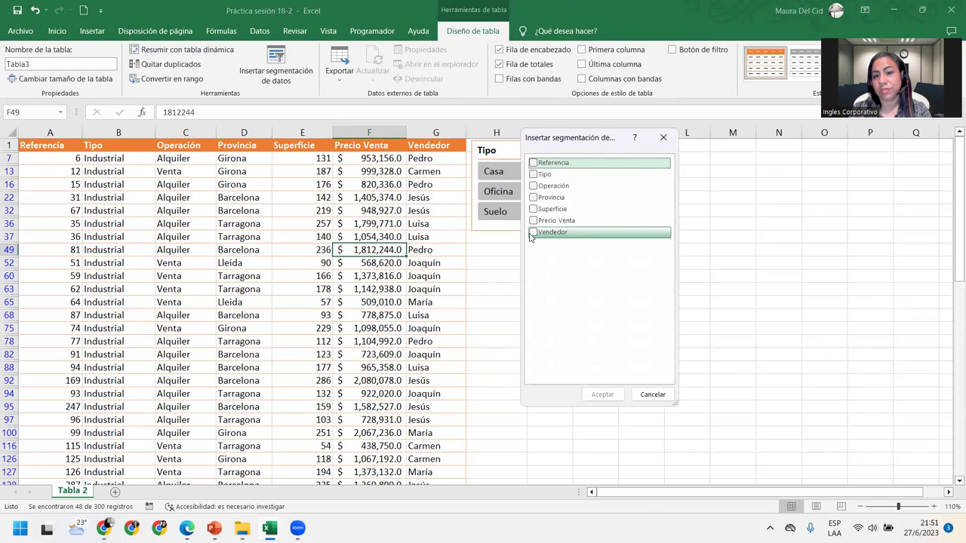
click(612, 394)
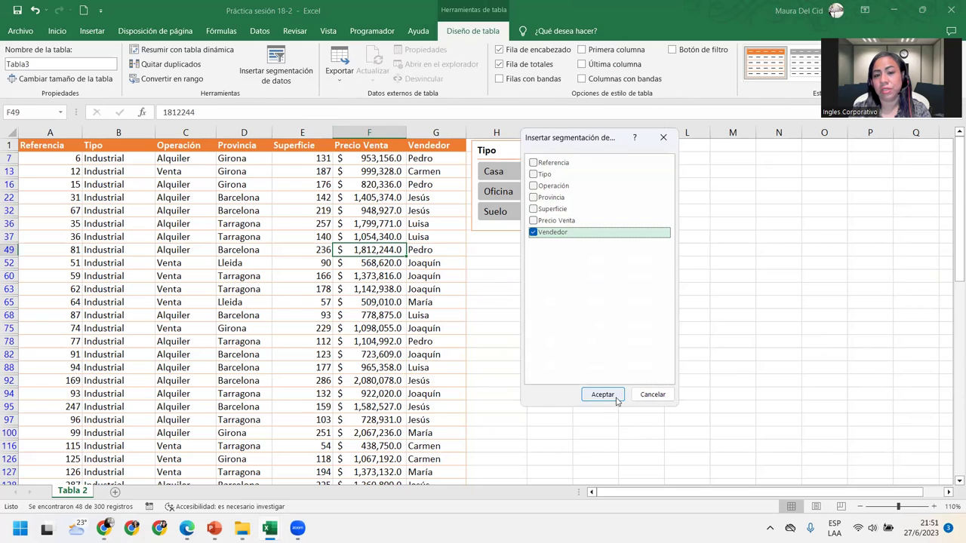
drag(458, 240, 500, 257)
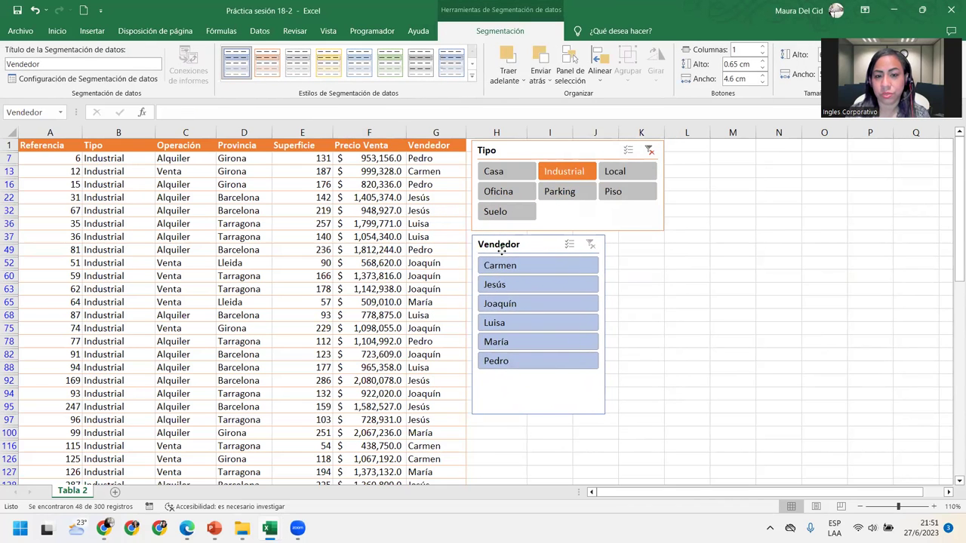
Step: Arrange the Vendedor slicer in 3 columns, fit it to the Tipo slicer's width and its buttons, and apply the dark orange style
click(763, 46)
click(762, 46)
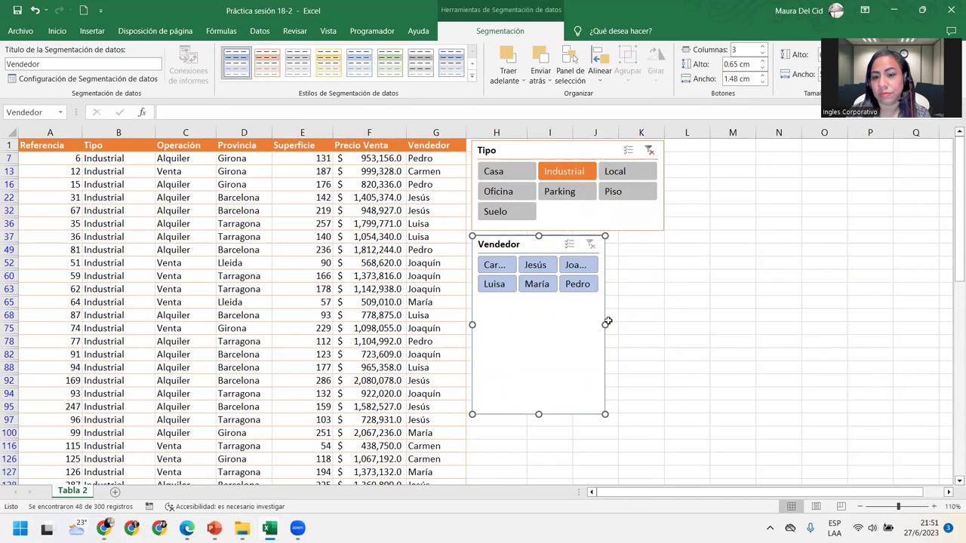
drag(605, 325, 664, 325)
drag(568, 414, 591, 300)
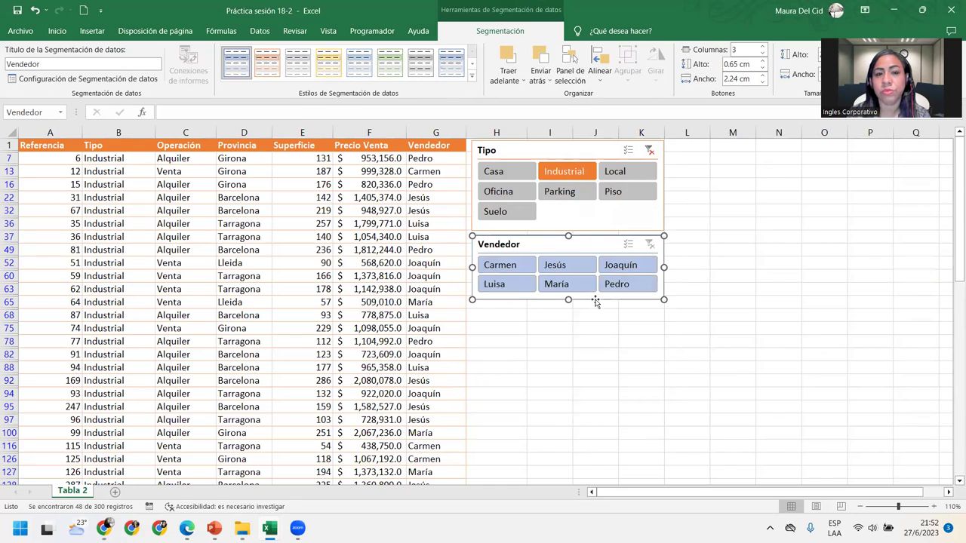
click(472, 76)
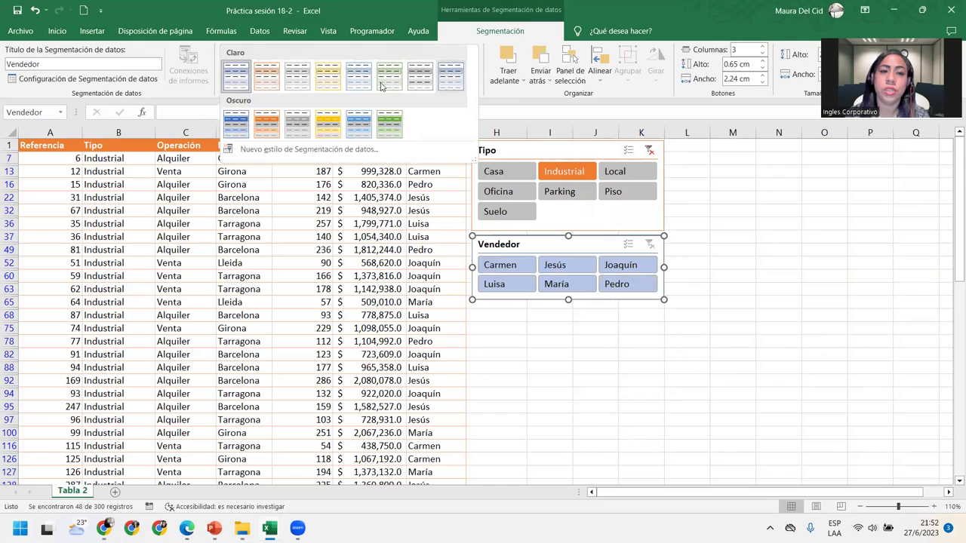
click(275, 128)
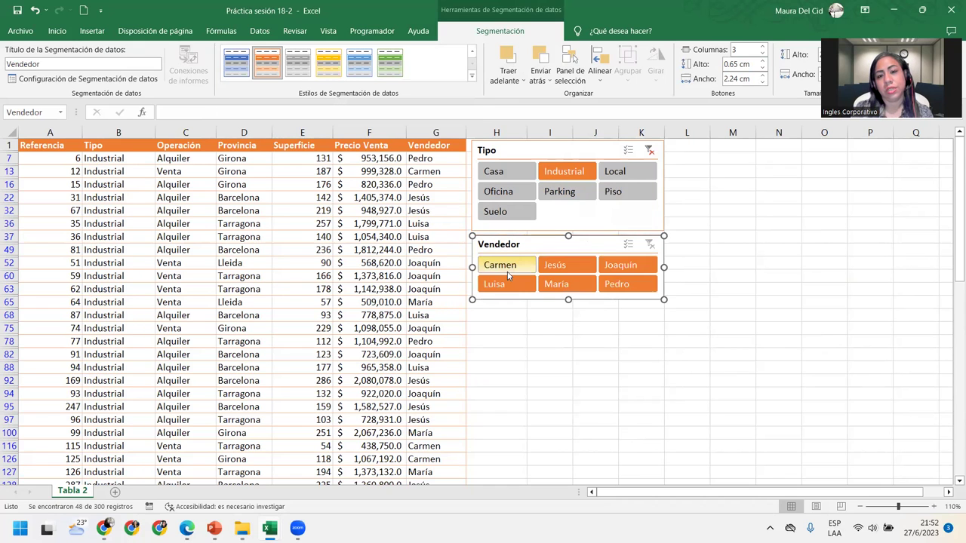
Step: Filter the table by the first seller in the Vendedor slicer and by Tipo Parking, then switch Tipo to Suelo
click(506, 268)
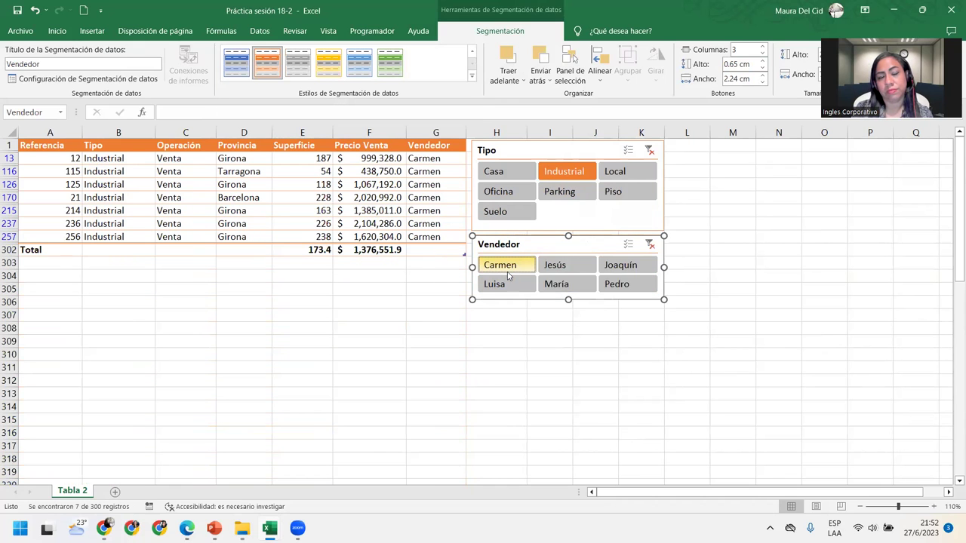
click(561, 193)
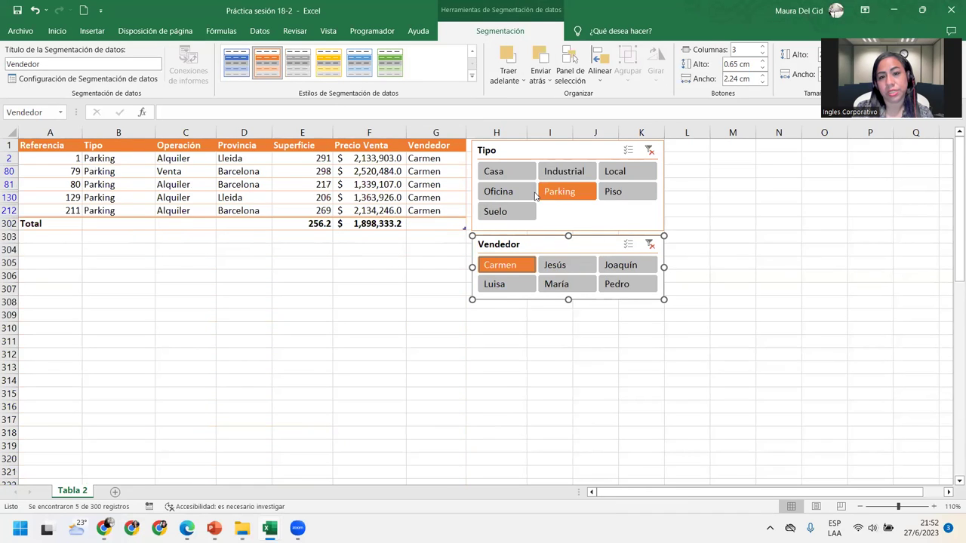
click(500, 212)
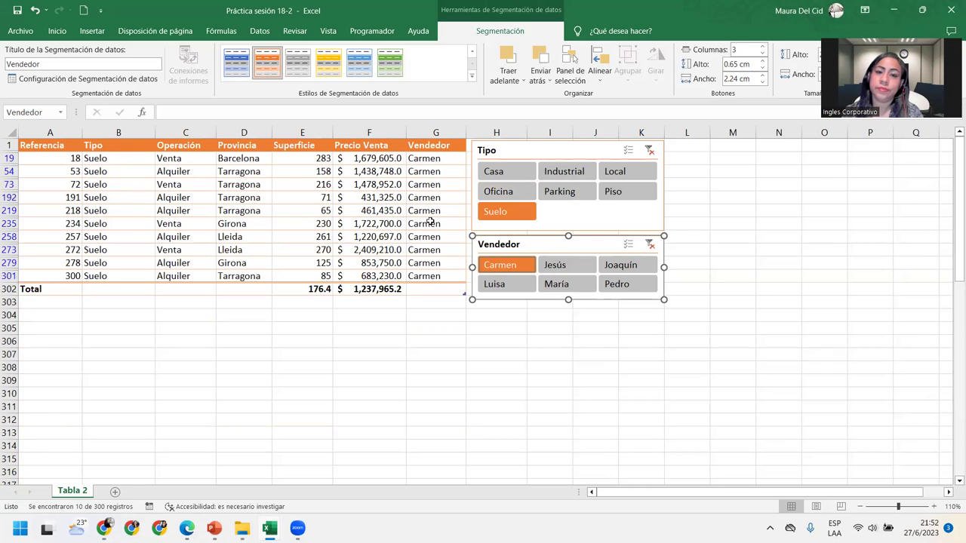
Step: Sort the filtered rows by Provincia from A to Z and select the first Girona cell
click(248, 181)
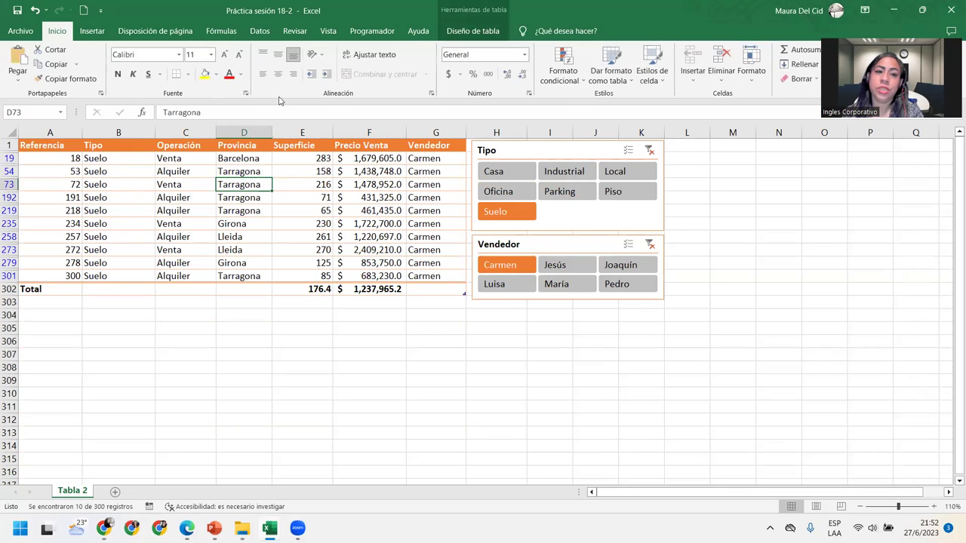
click(259, 32)
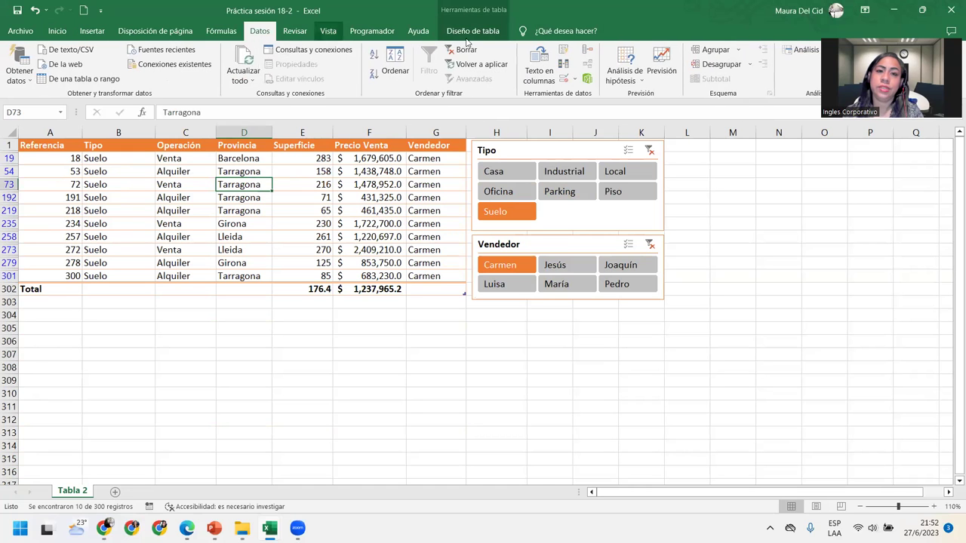
click(374, 57)
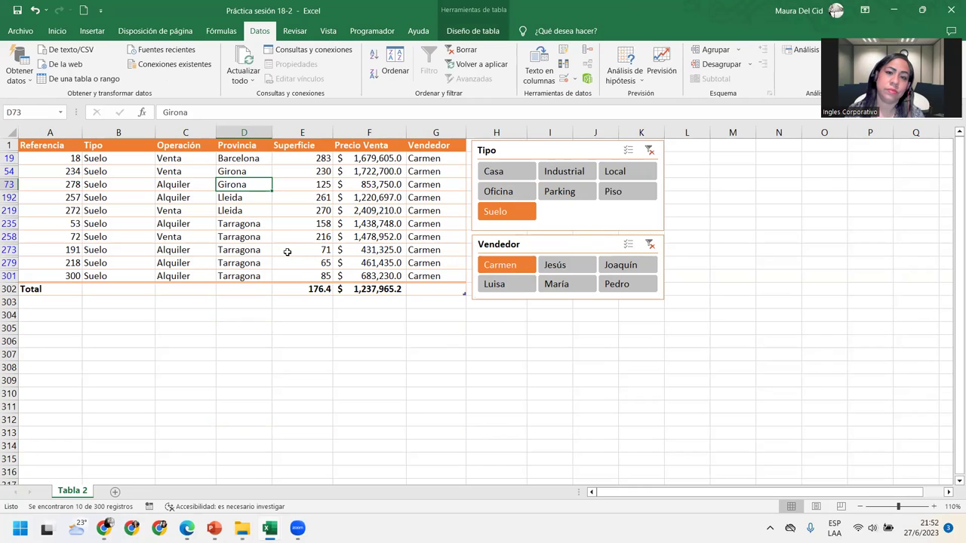
click(536, 151)
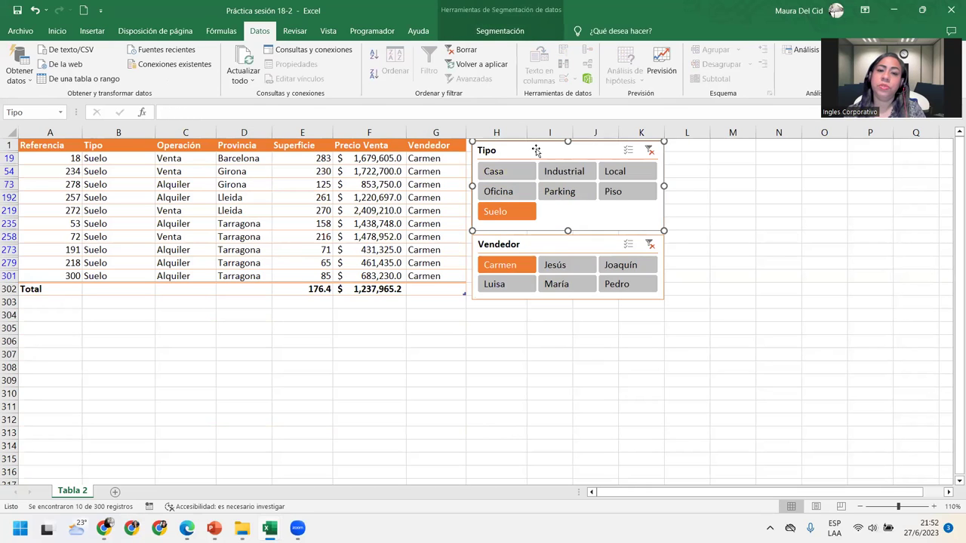
click(539, 239)
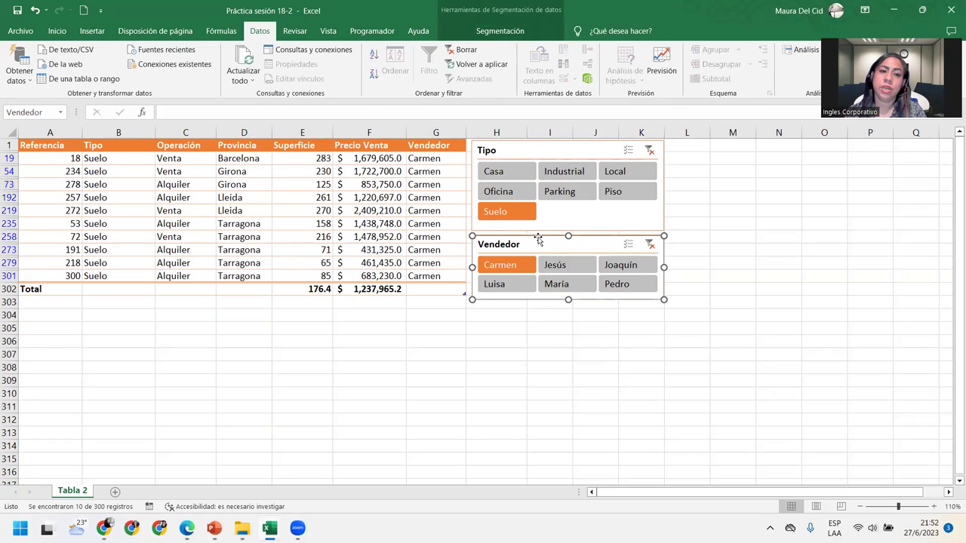
click(250, 173)
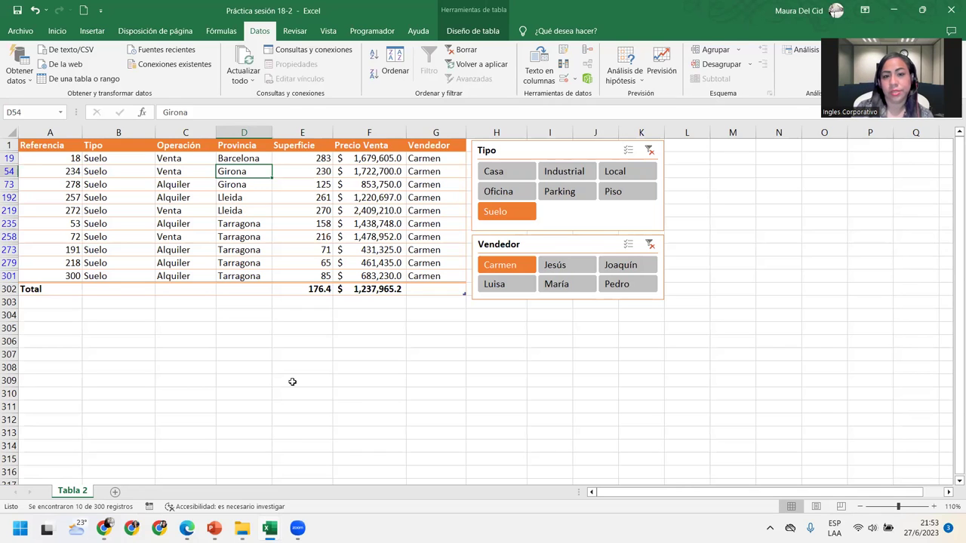
Step: Clear the Tipo slicer's filter and filter the table by the second and then the third seller in the Vendedor slicer
click(650, 152)
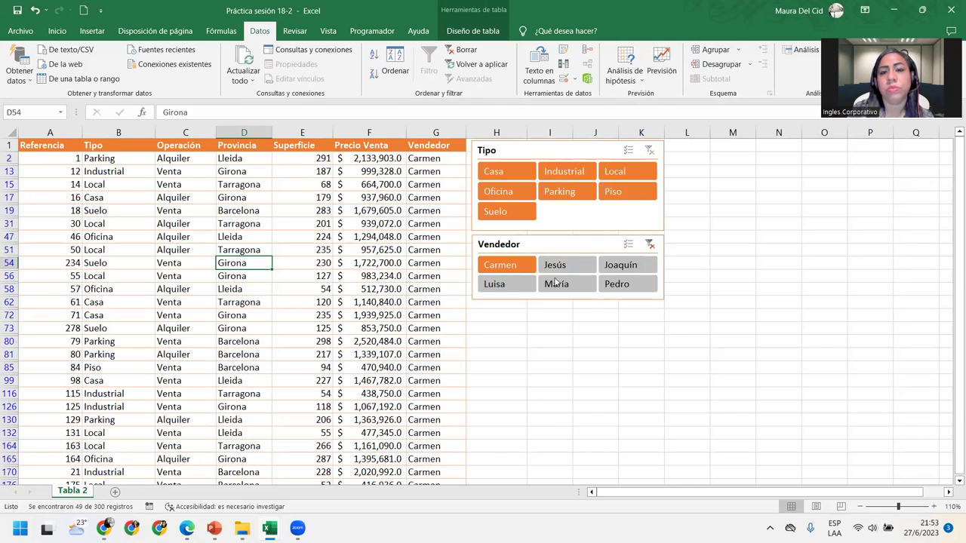
click(567, 270)
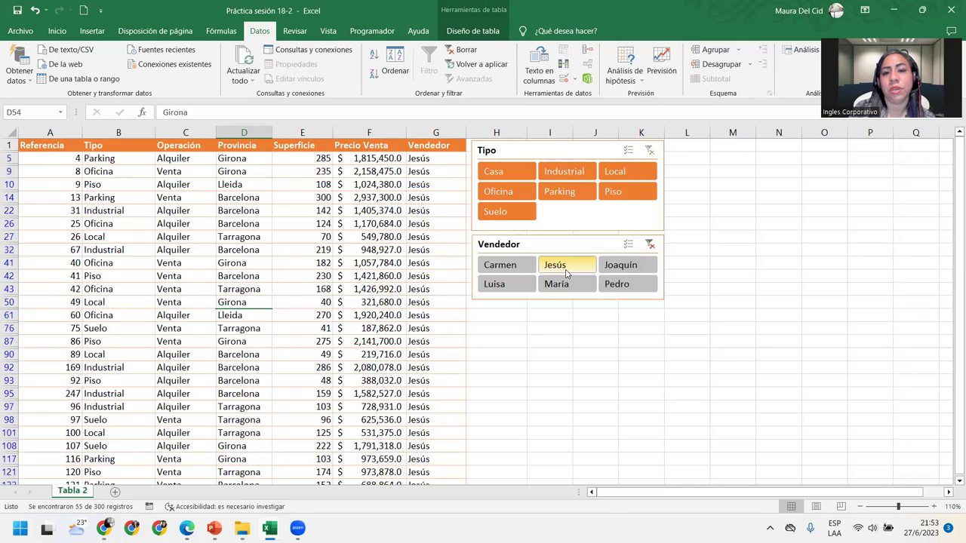
click(621, 267)
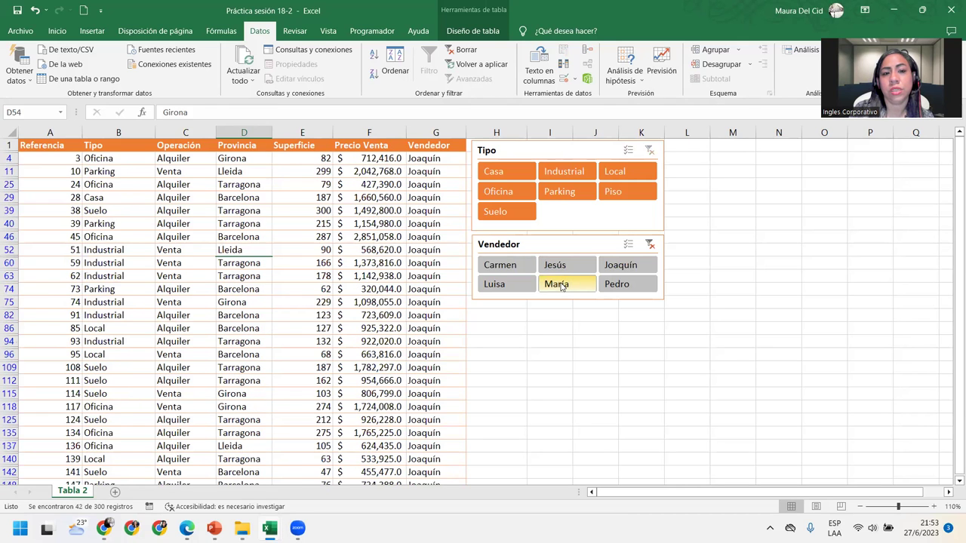
Step: Filter the table by several sellers in turn, finishing with the fifth one, and clear the Vendedor slicer's filter
click(561, 286)
click(501, 284)
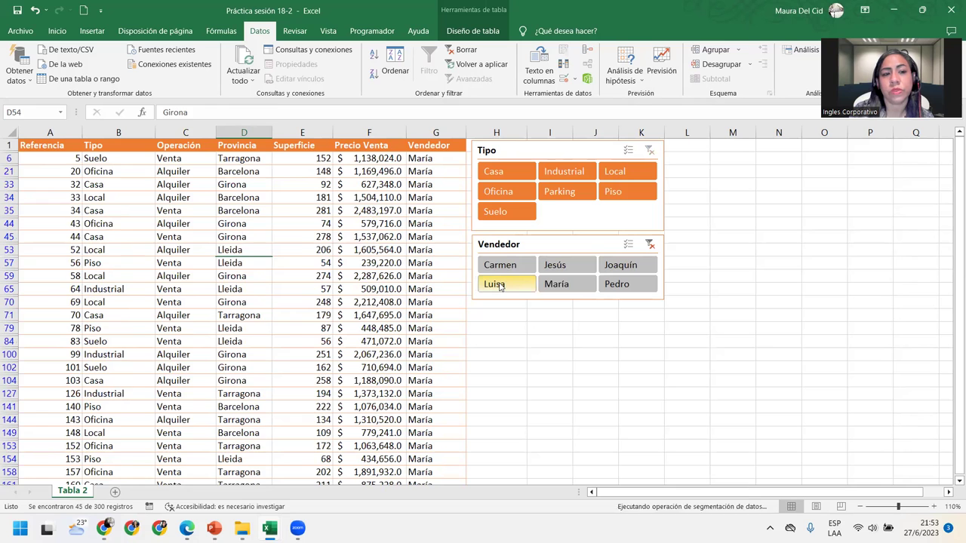
click(636, 284)
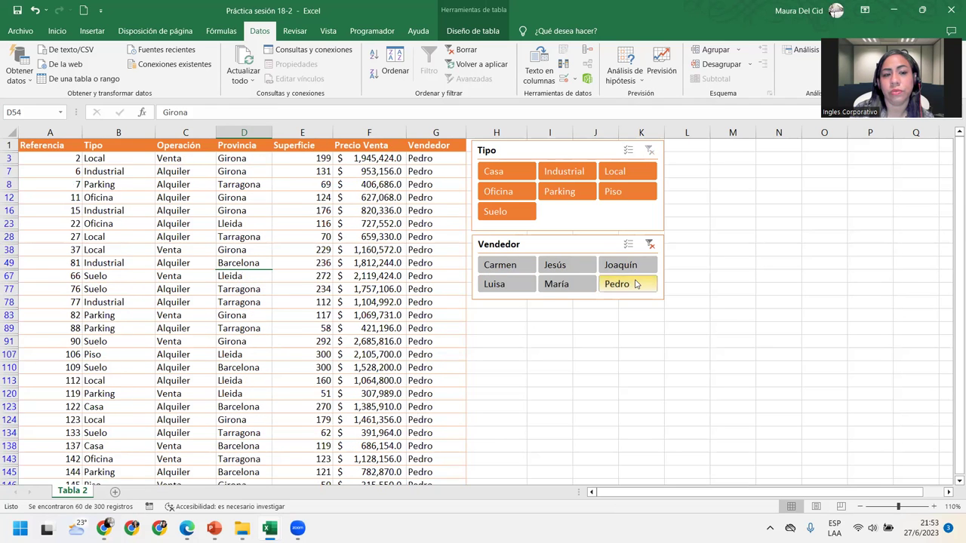
click(512, 284)
click(511, 266)
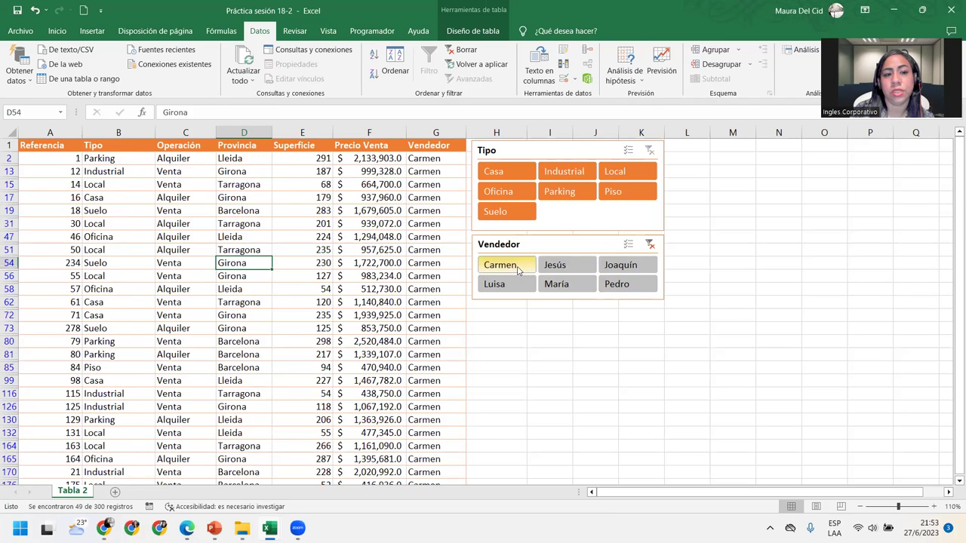
click(552, 286)
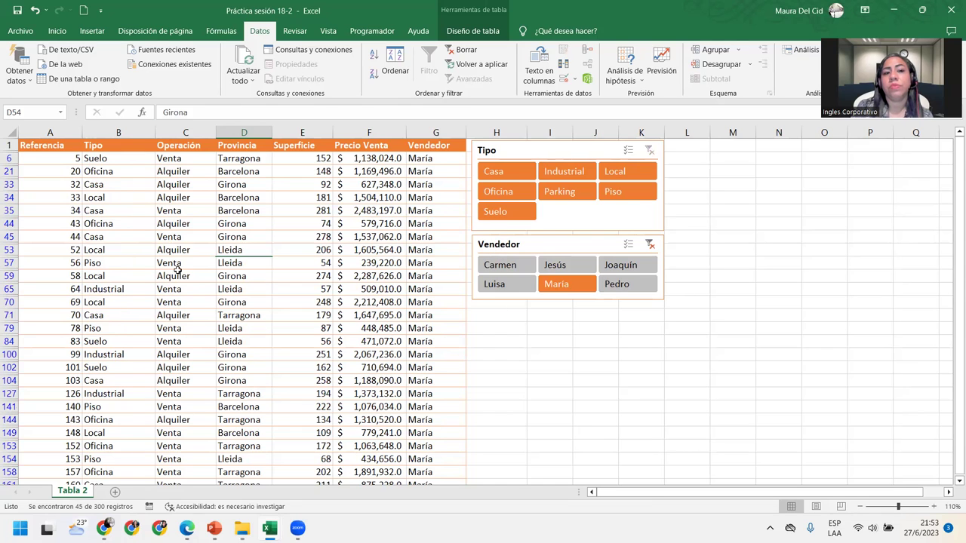
click(550, 236)
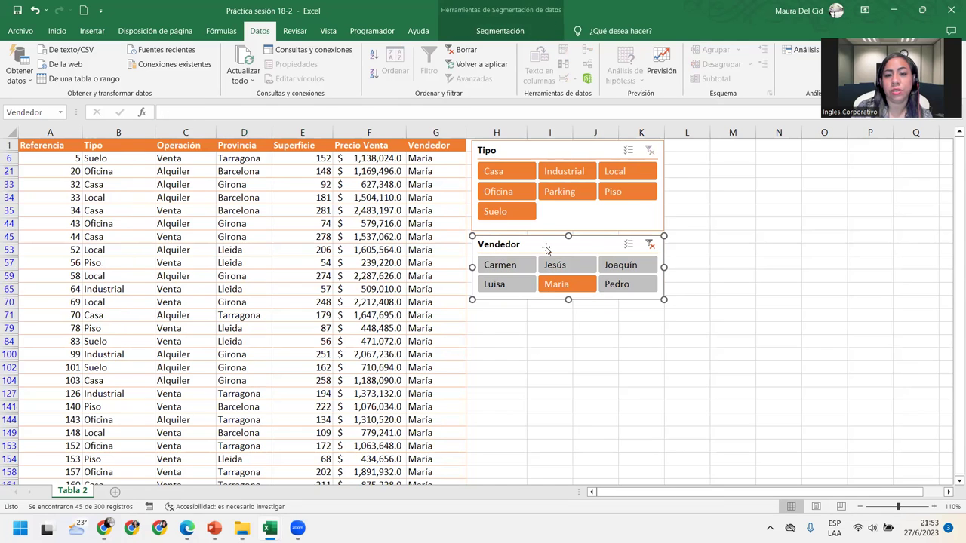
click(648, 246)
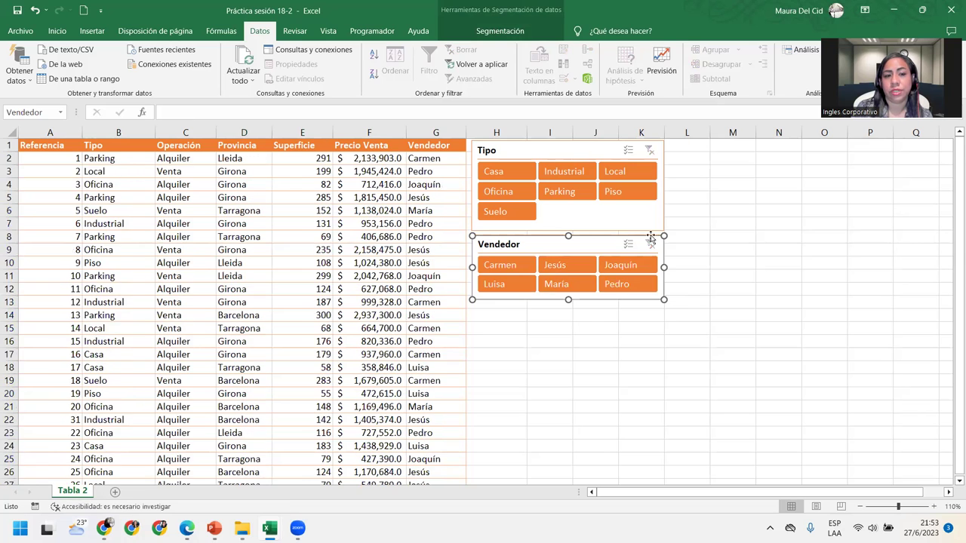
Step: Insert an Operación slicer for the table and place it directly below the Vendedor slicer
click(361, 264)
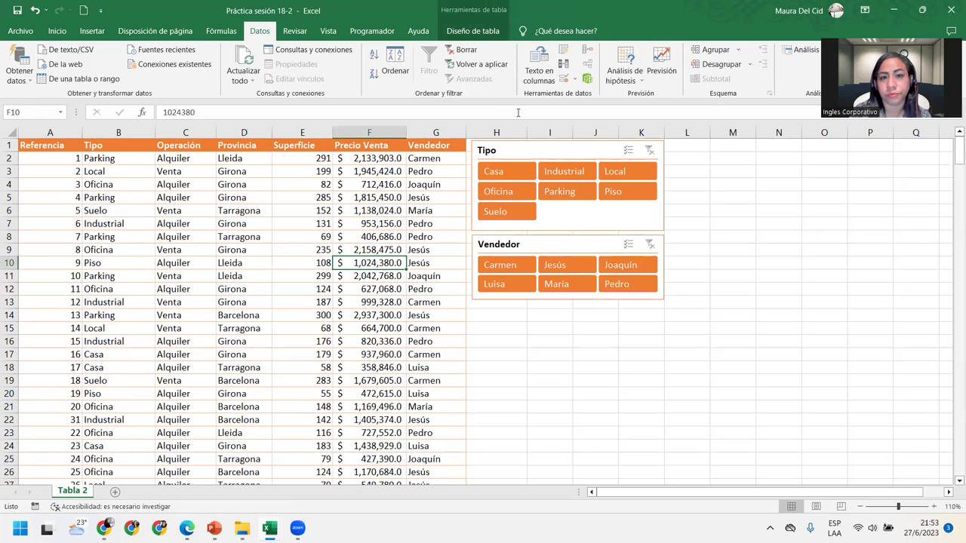
click(483, 33)
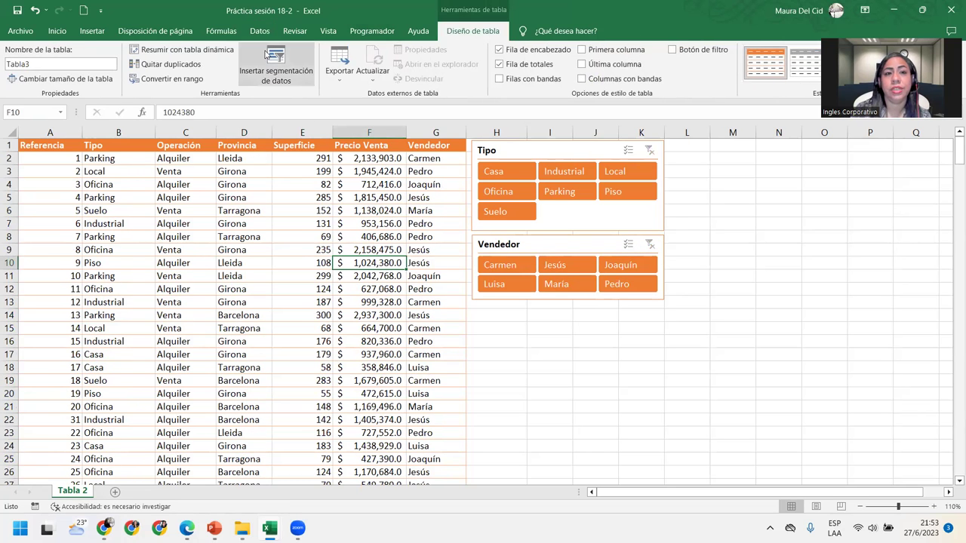
click(276, 64)
click(551, 185)
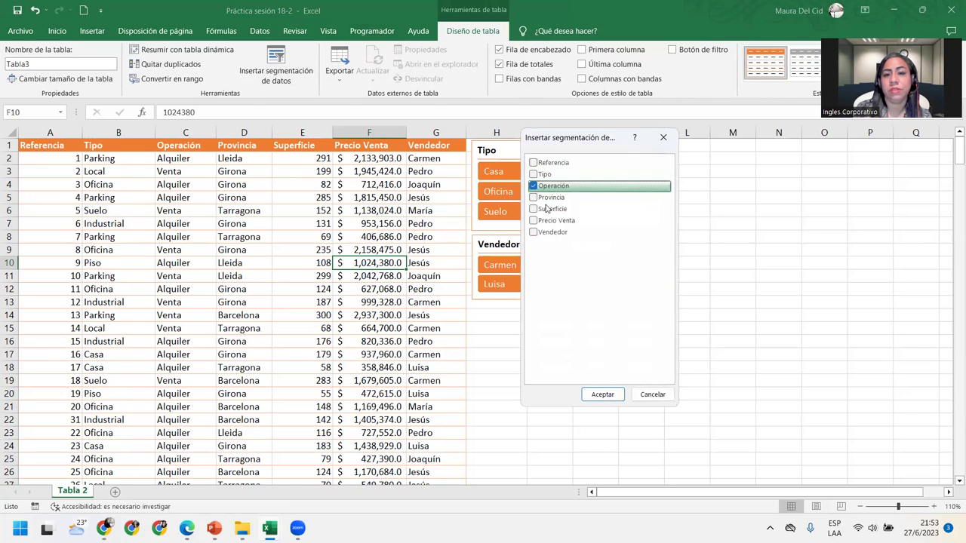
click(604, 393)
drag(474, 227, 519, 311)
Step: Arrange the Operación slicer in 2 columns, fit it to the Vendedor slicer's width and its buttons, and apply the dark orange style
click(762, 47)
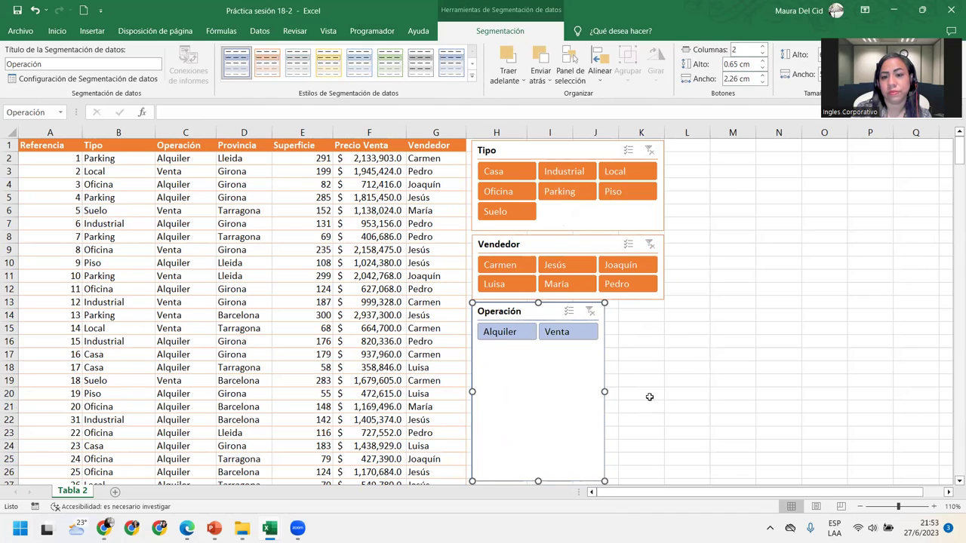
drag(605, 392, 664, 391)
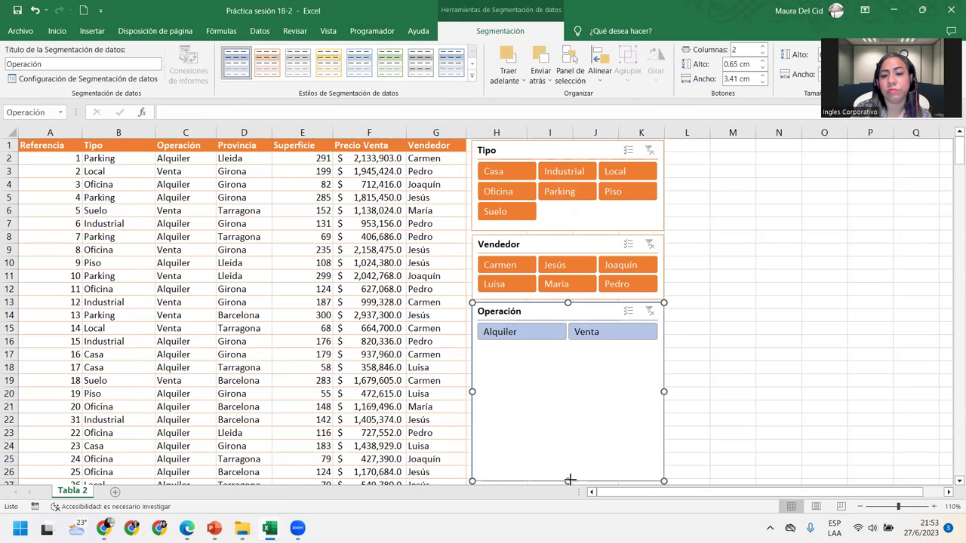
scroll(569, 483, down, 1)
drag(584, 342, 594, 341)
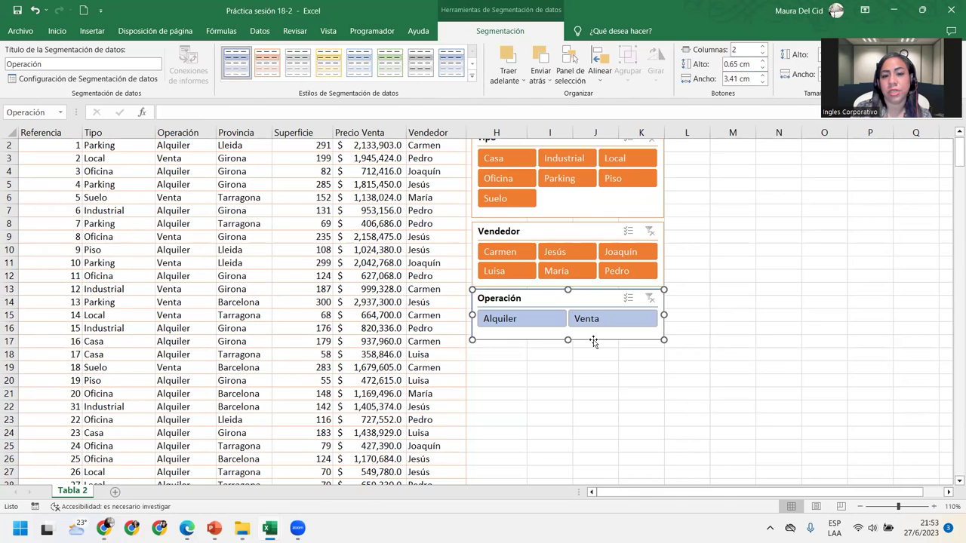
click(471, 75)
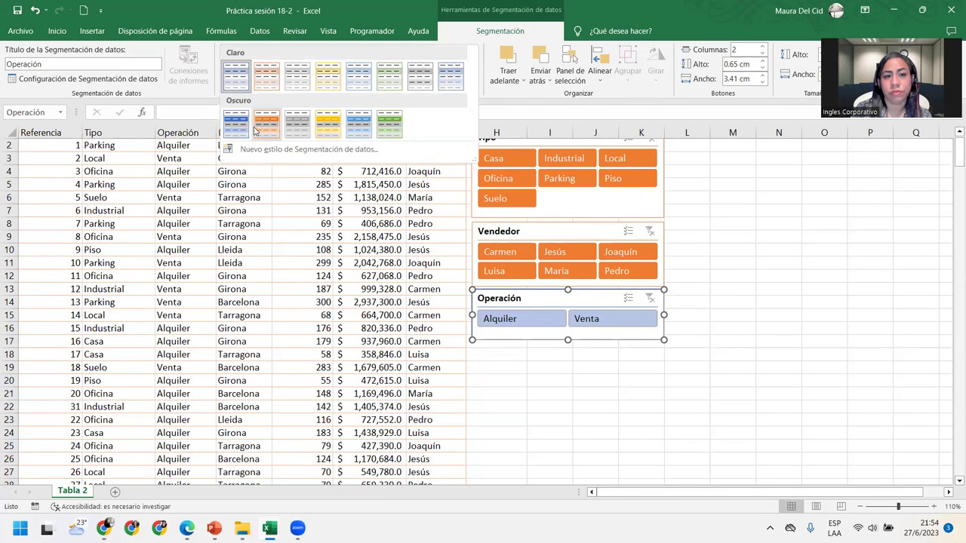
click(264, 121)
click(557, 379)
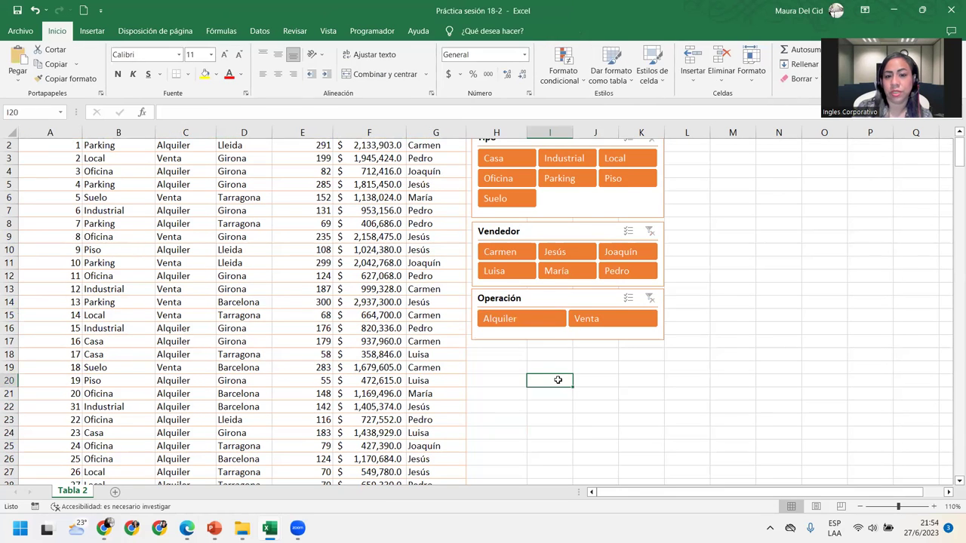
Step: Filter the table to Tipo Casa and Operación Alquiler with the slicers
scroll(558, 375, up, 1)
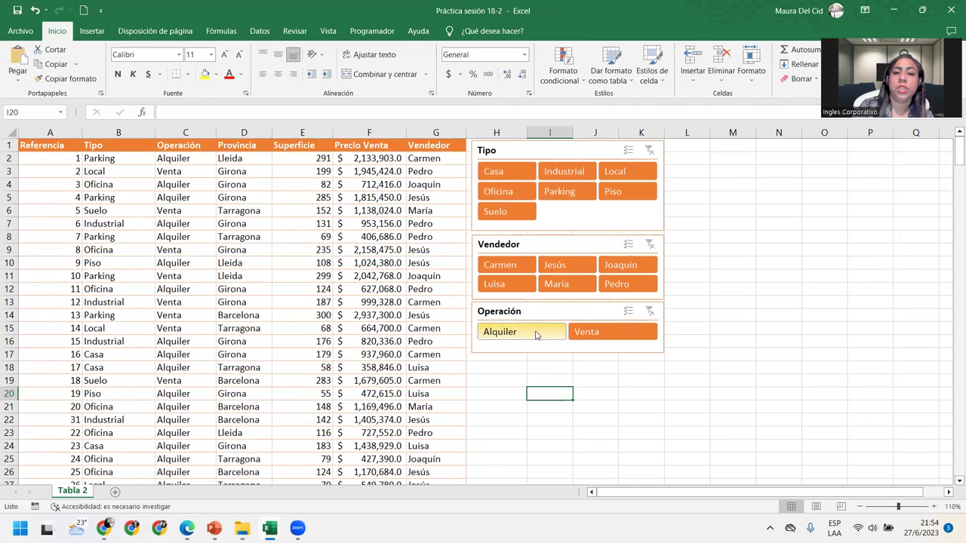
click(503, 173)
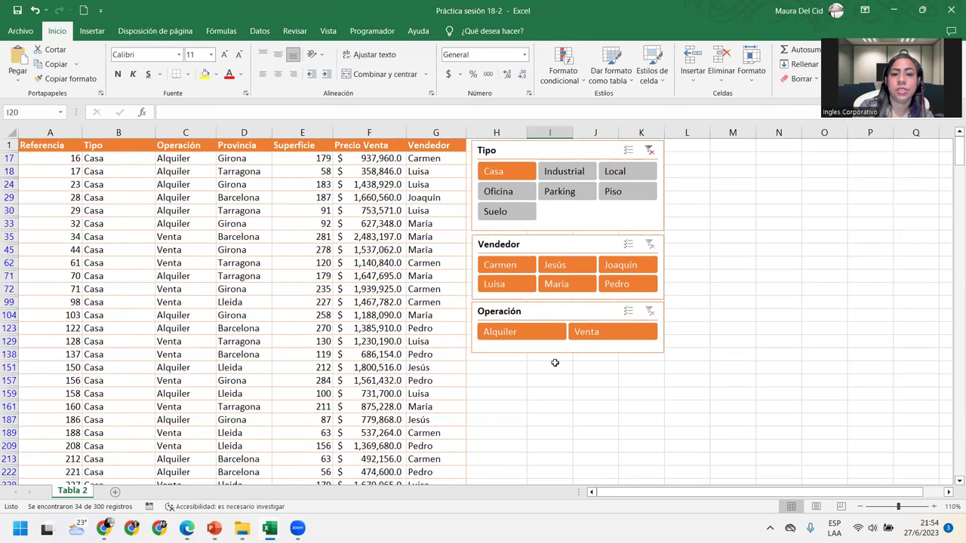
click(547, 339)
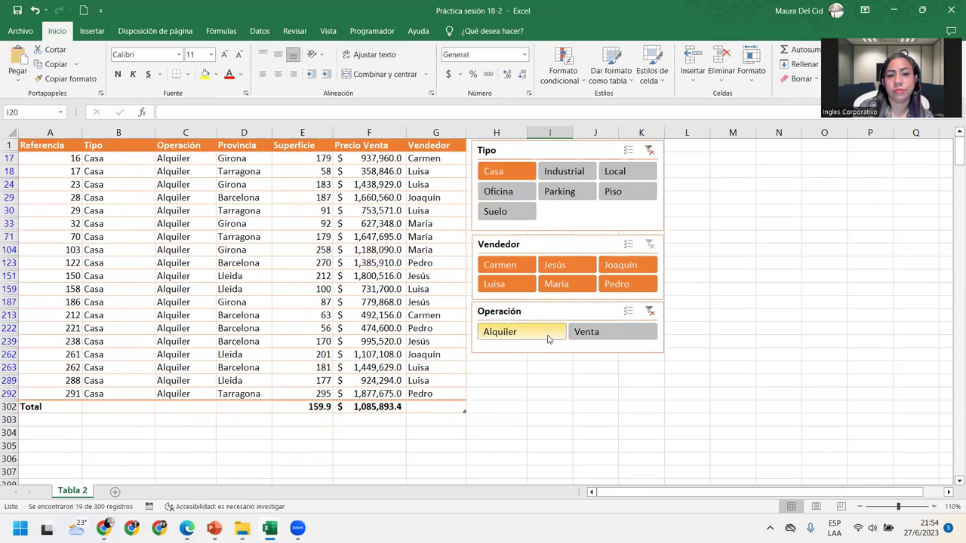
Step: Filter the Casa rentals by each seller in the Vendedor slicer in turn, and clear that slicer's filter
click(564, 289)
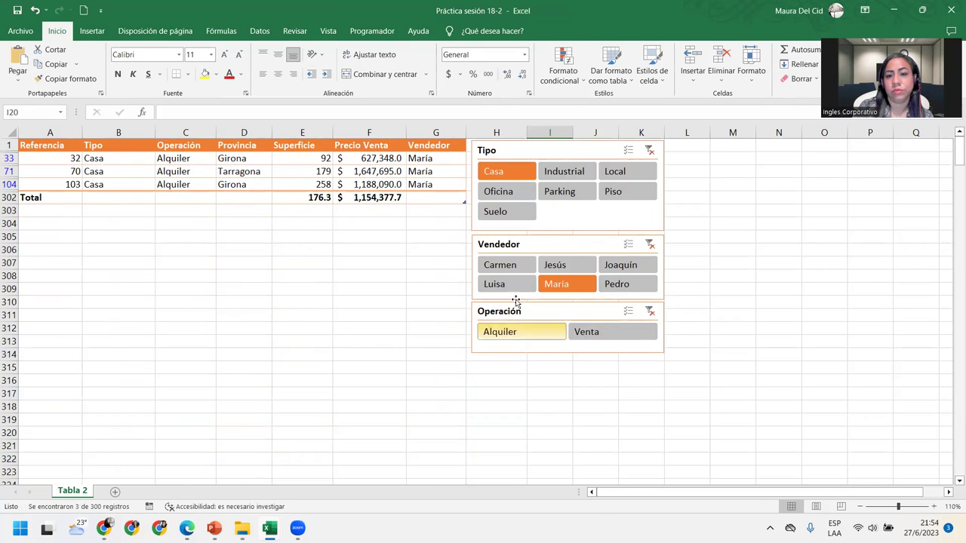
click(549, 272)
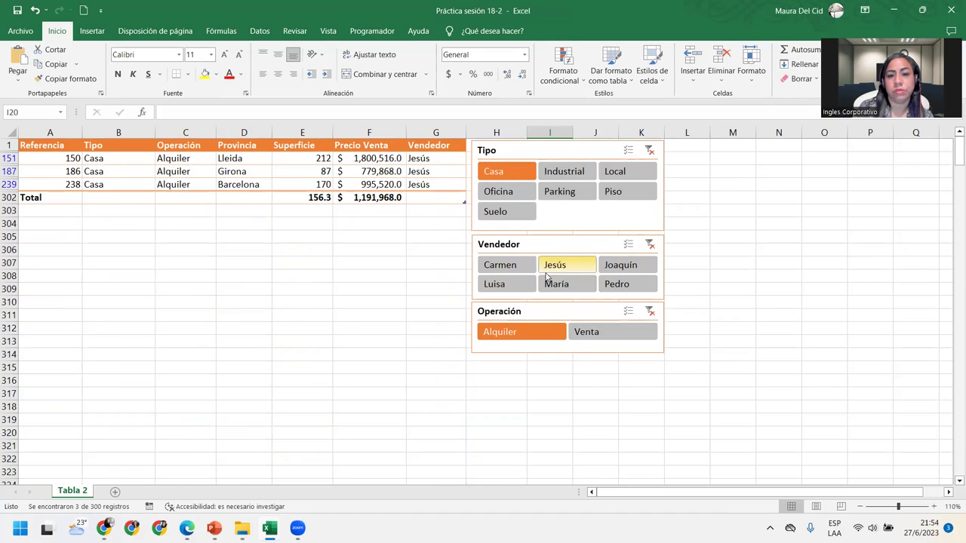
click(508, 288)
click(638, 268)
click(636, 287)
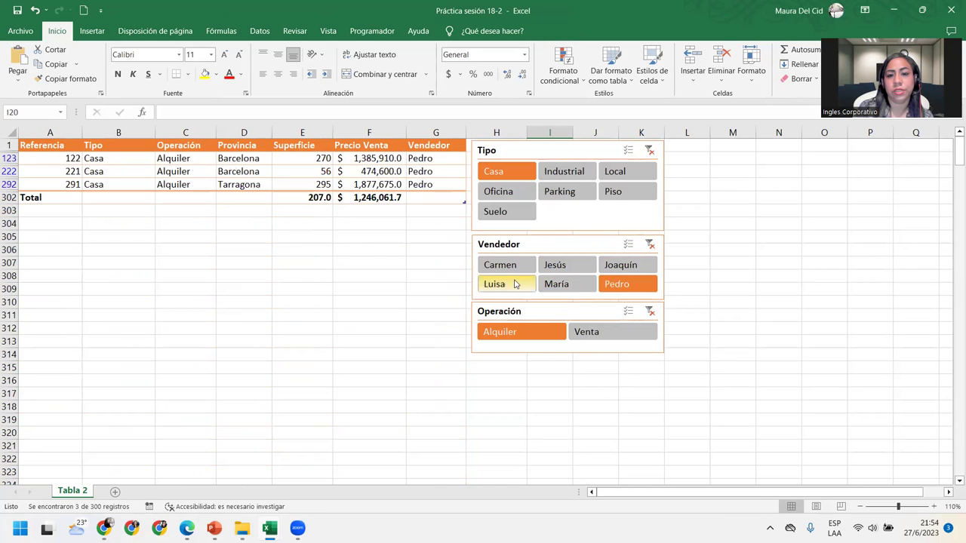
click(503, 273)
click(585, 266)
click(564, 284)
click(498, 284)
click(501, 265)
click(553, 268)
click(559, 285)
click(495, 286)
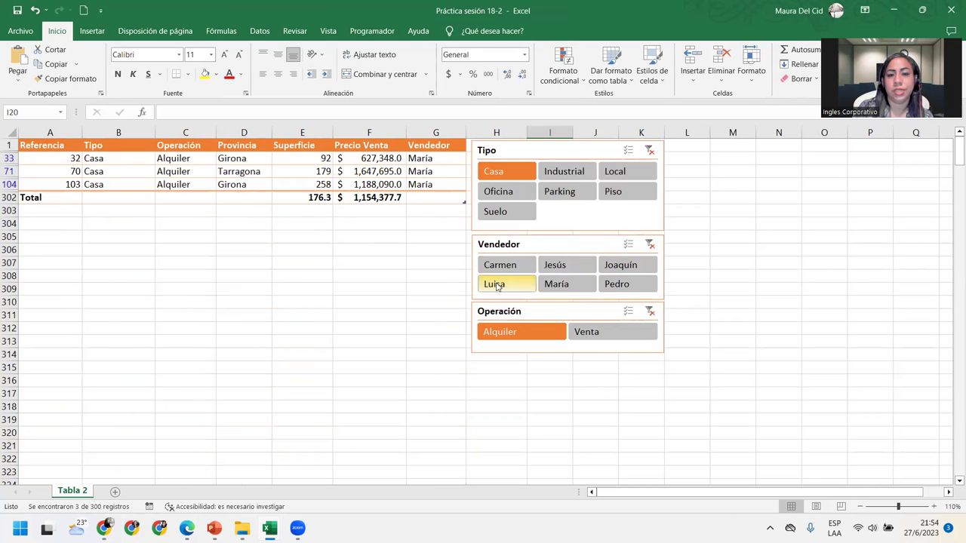
click(650, 247)
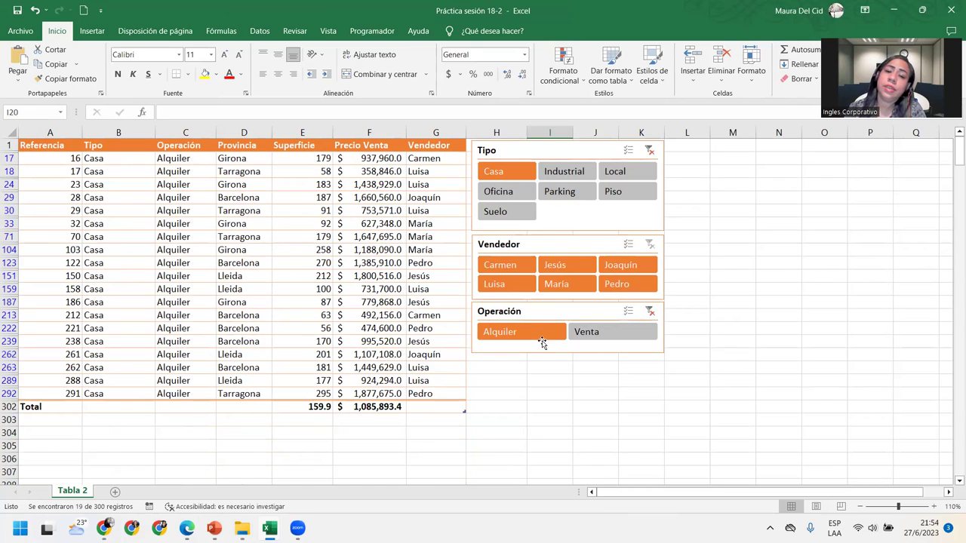
Step: Sort the filtered rows by Vendedor from A to Z
click(441, 182)
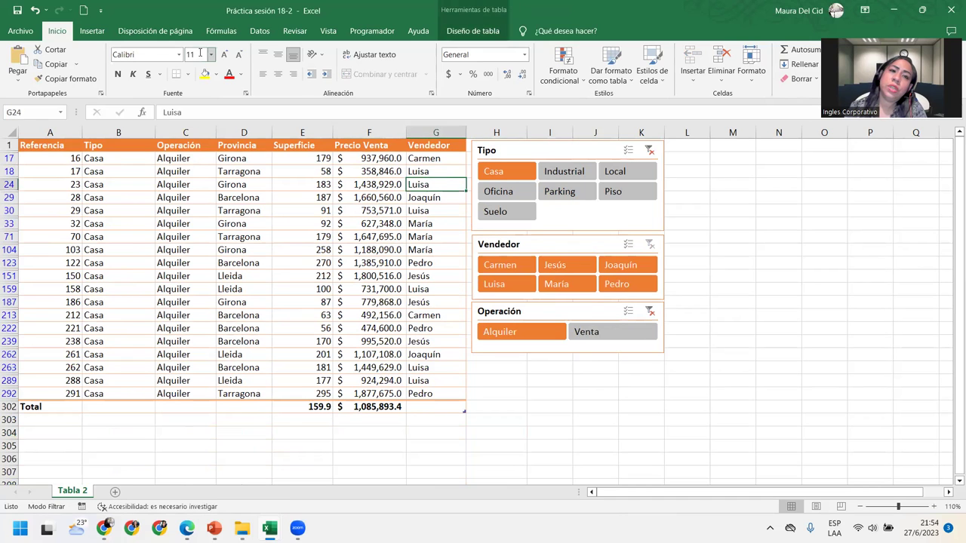
click(260, 31)
click(373, 54)
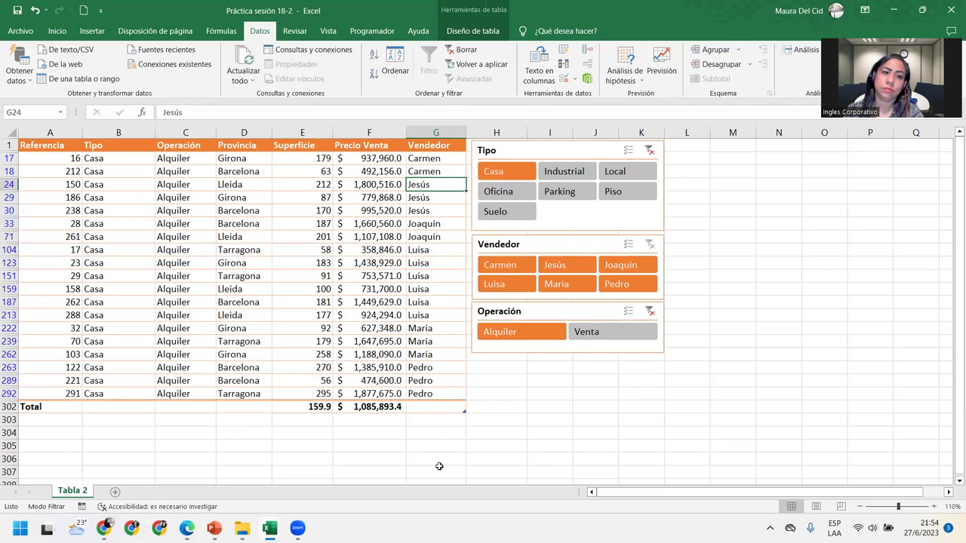
Step: Enter the author's full name in cell B304, below the totals row
click(132, 407)
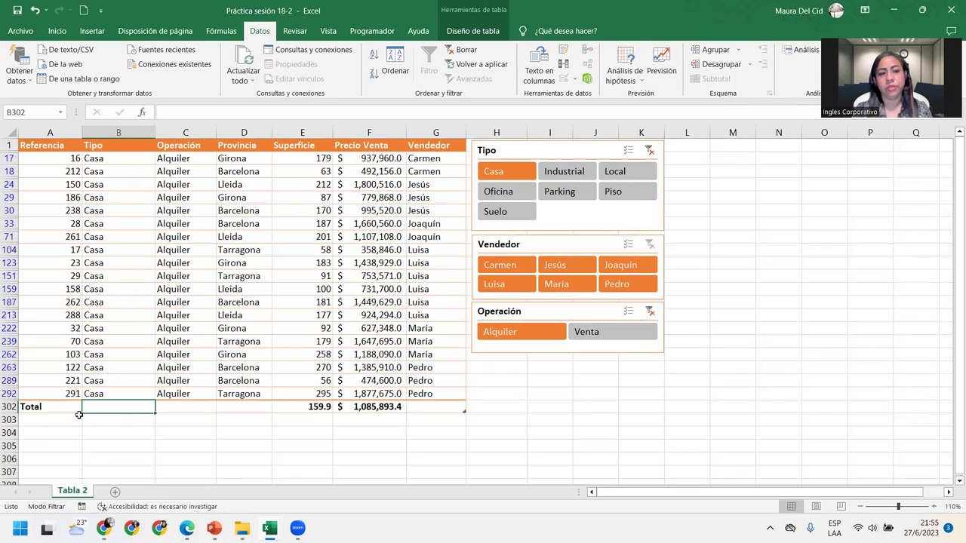
click(119, 430)
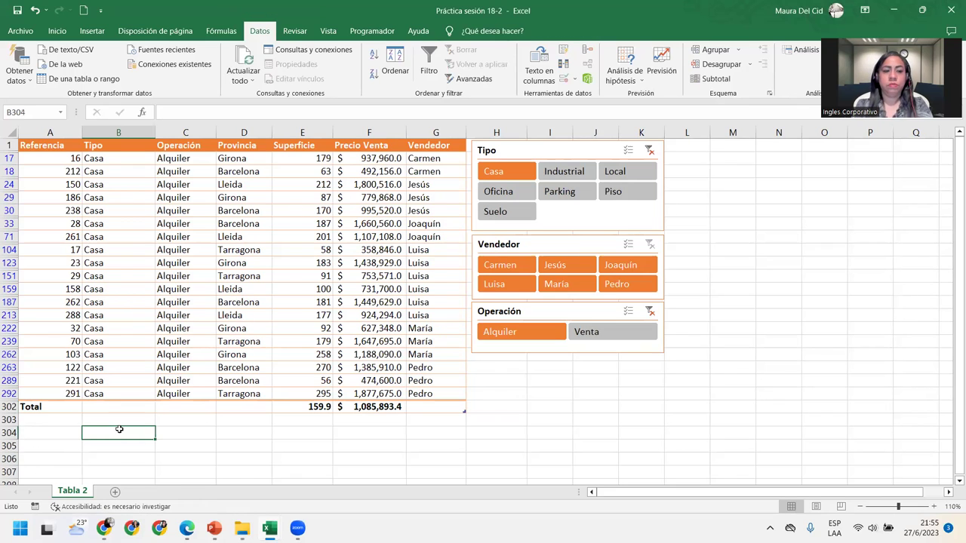
text(Maura D)
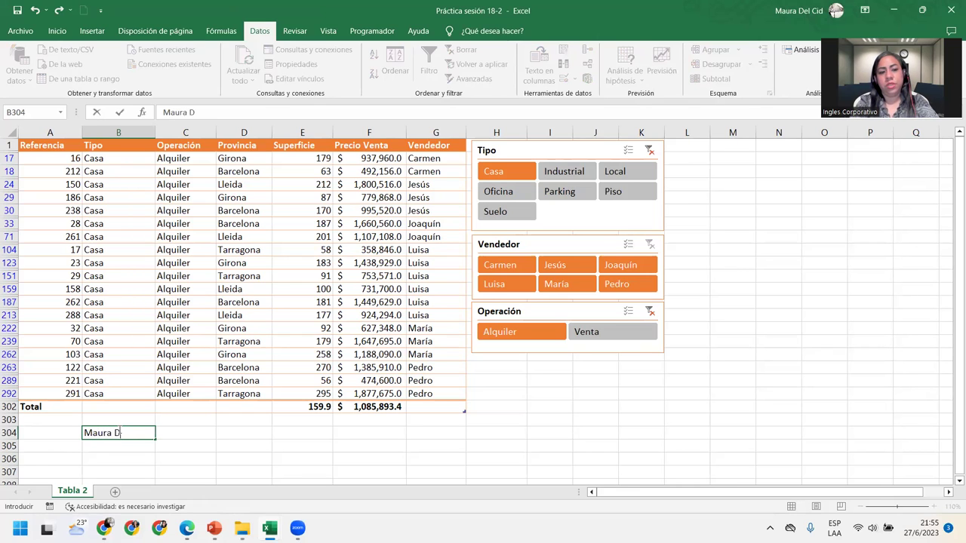
text(el CId)
key(Return)
Step: Try a red font colour on the name in cell B304, and set its font colour to black
click(119, 430)
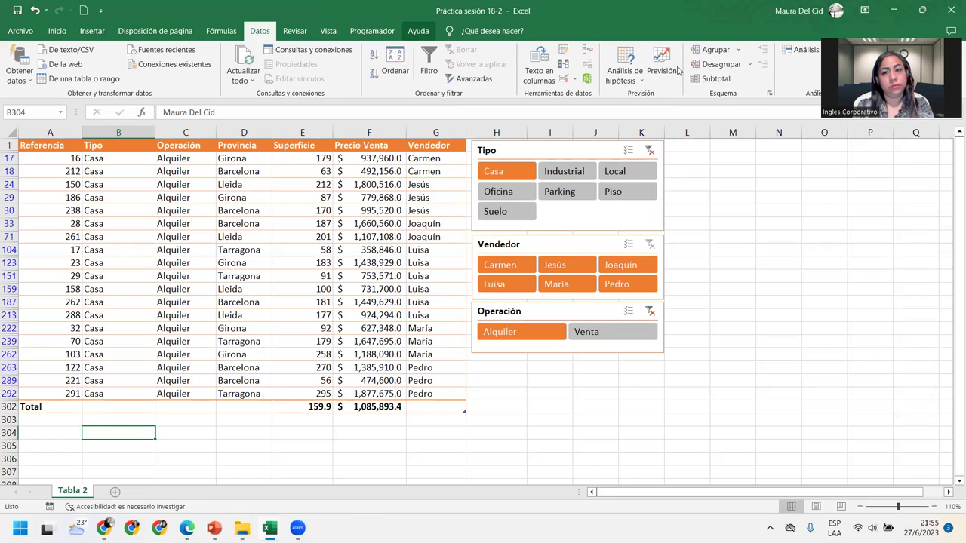
scroll(680, 72, up, 4)
click(802, 79)
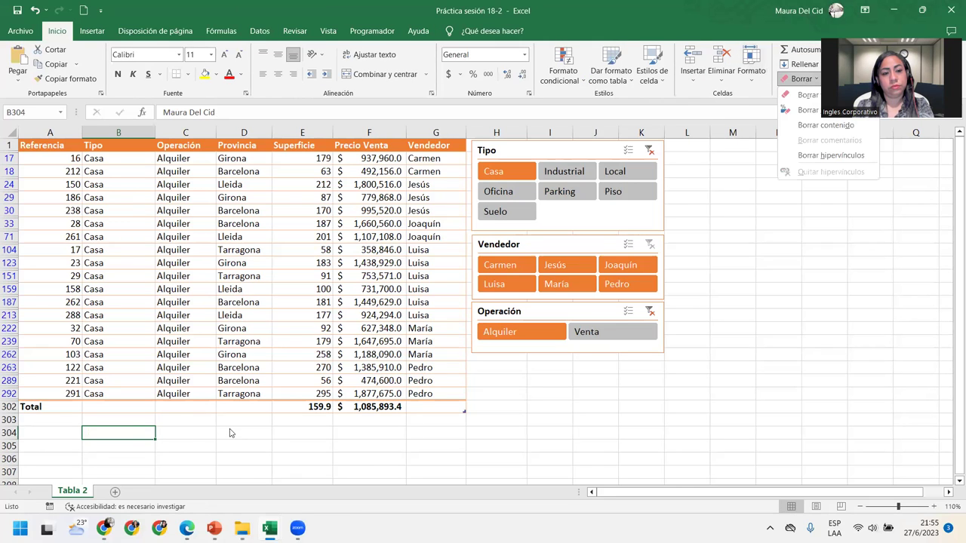
click(142, 434)
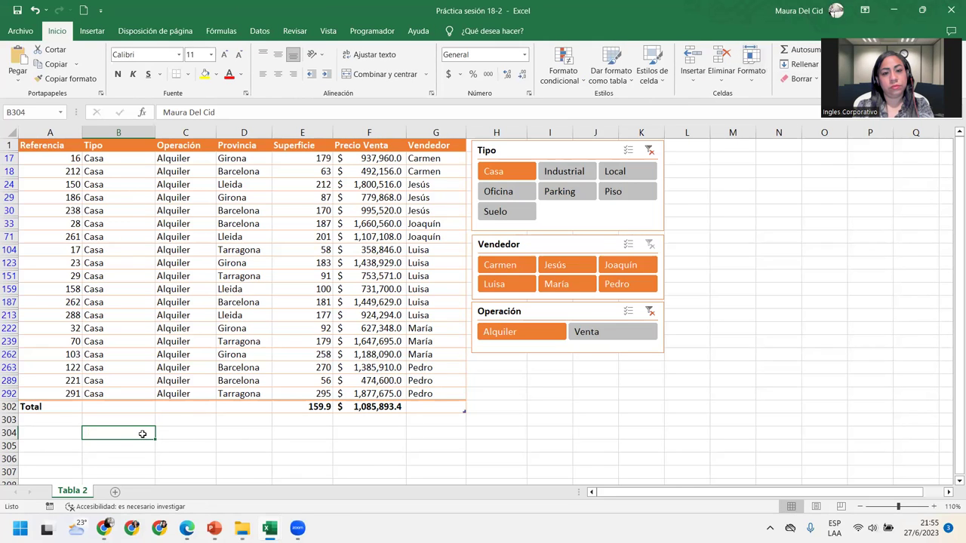
click(229, 74)
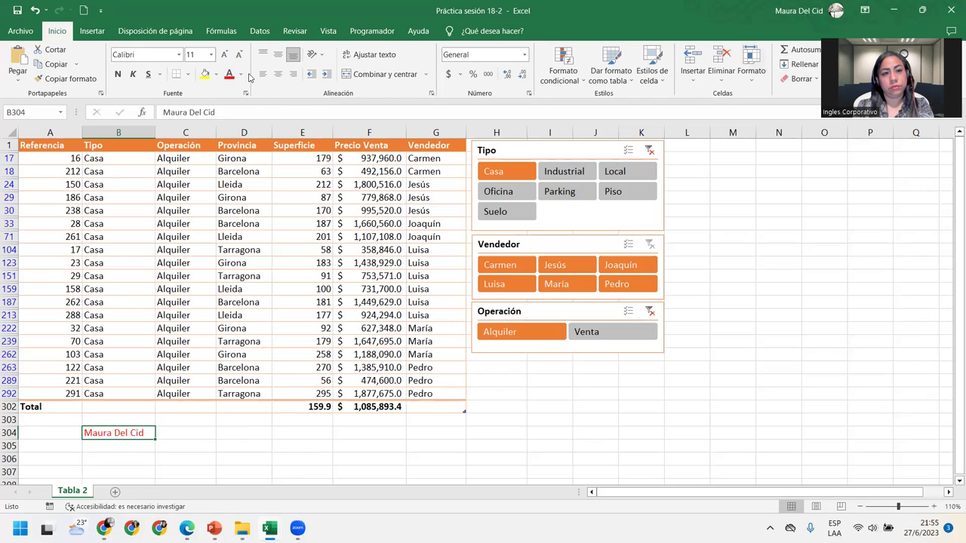
click(240, 75)
click(248, 94)
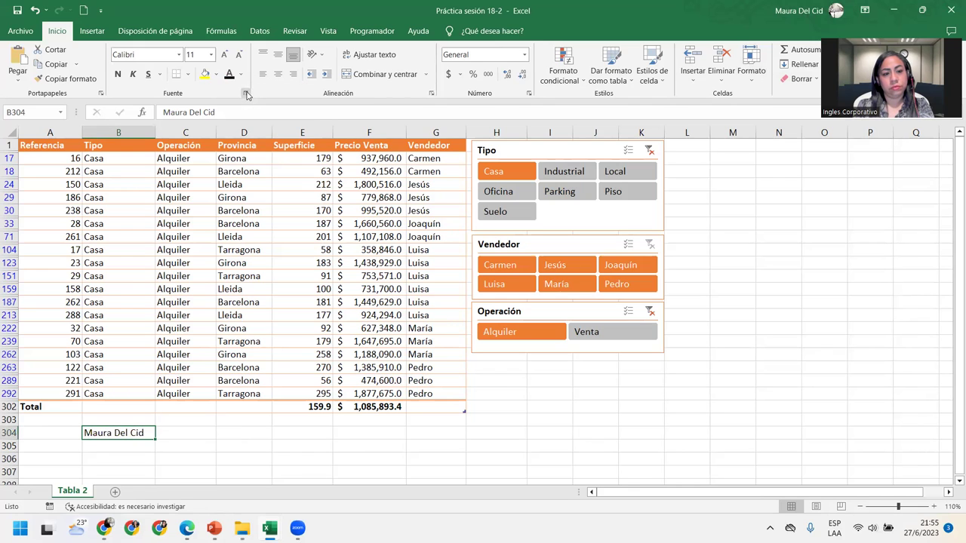
click(173, 449)
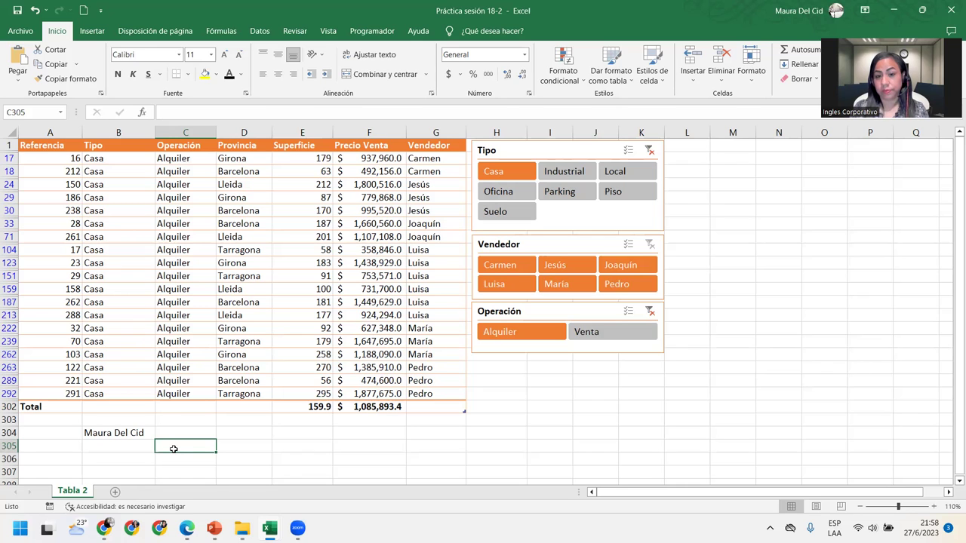
click(134, 251)
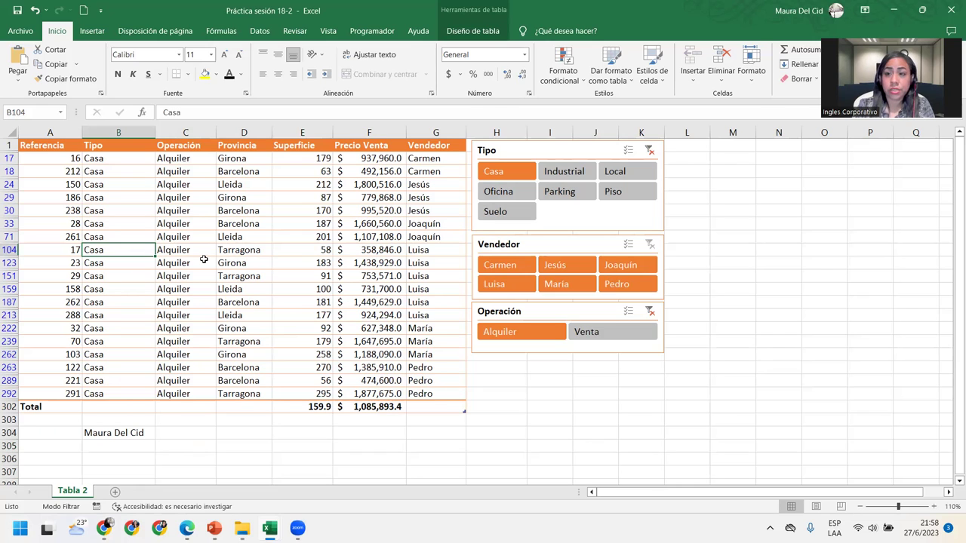
click(78, 172)
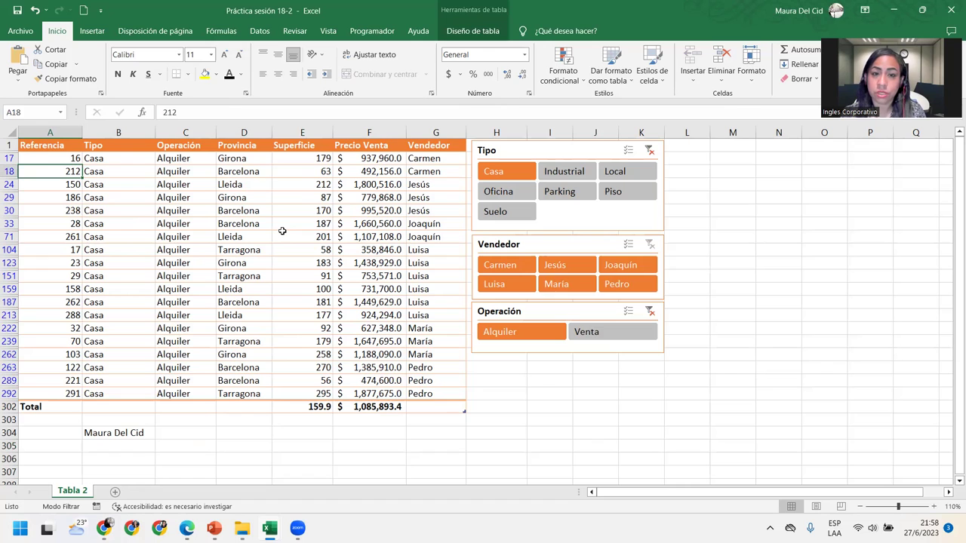
click(334, 213)
click(485, 35)
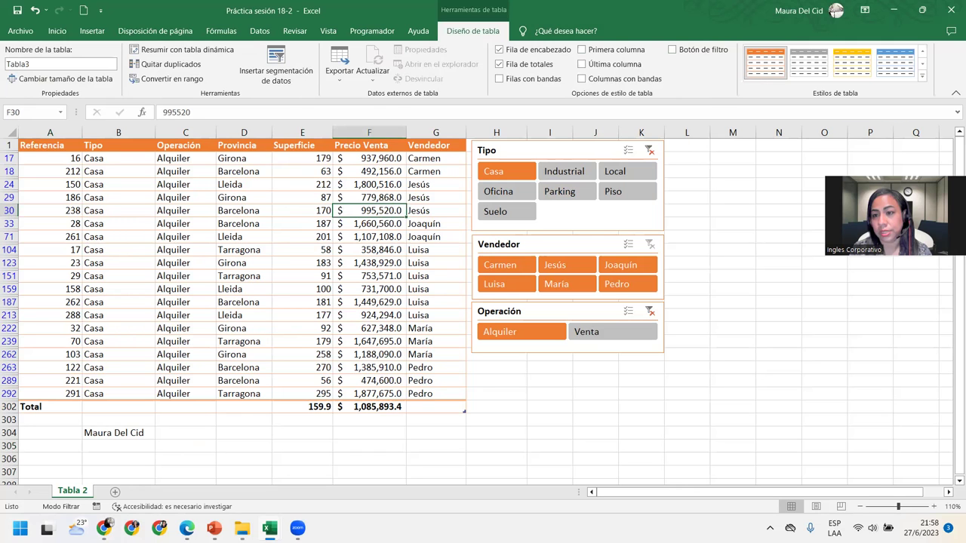
click(923, 76)
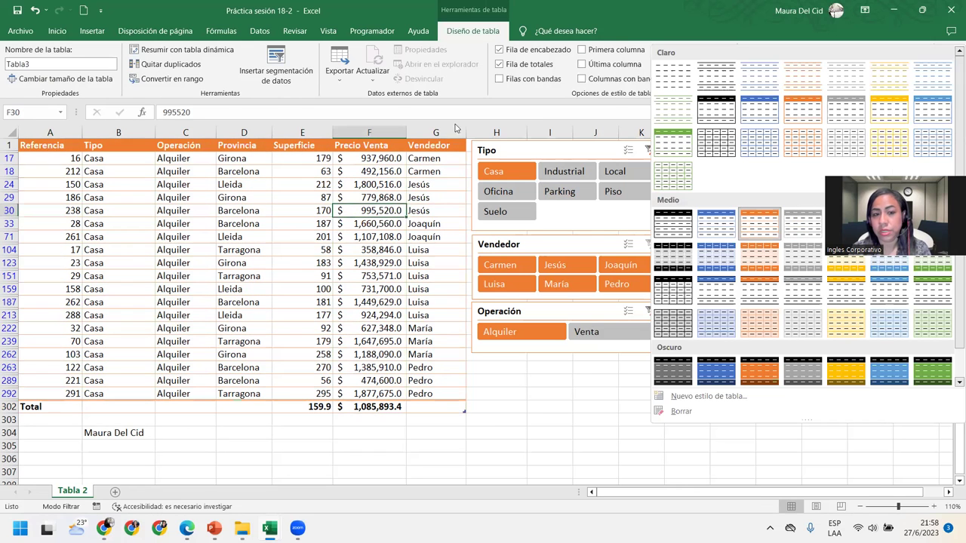
click(333, 238)
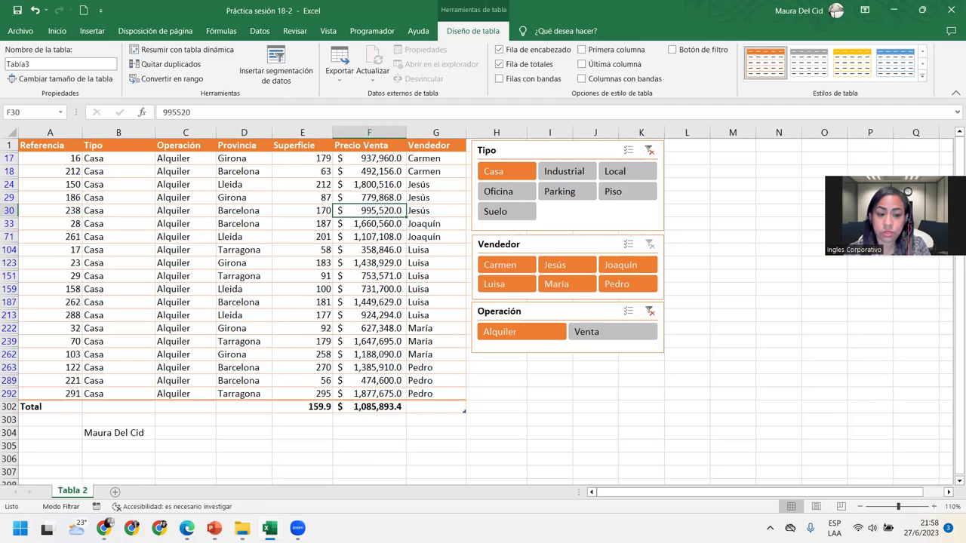
Step: Switch to the PowerPoint presentation to view the slide Práctica modificaciones en las tablas
mouse_move(214, 529)
click(269, 491)
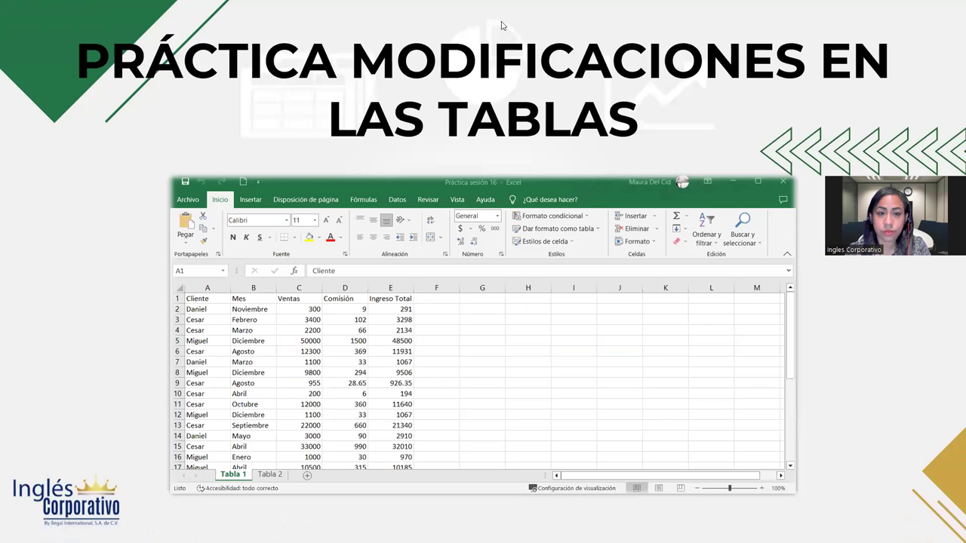